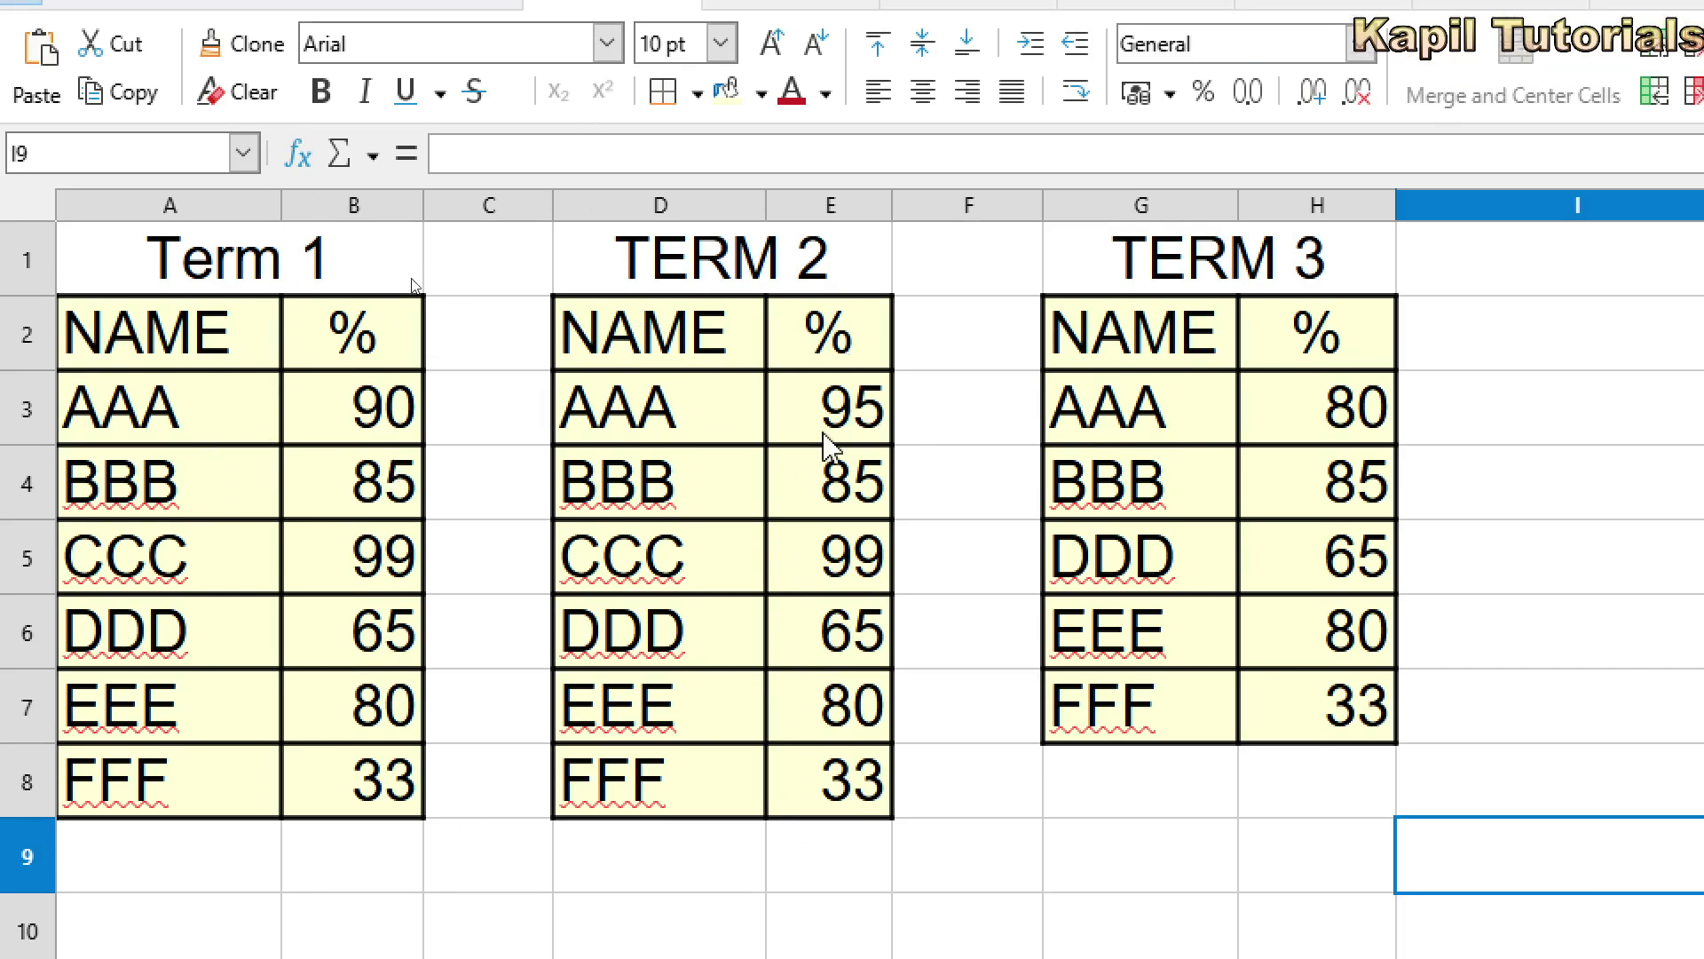
# - Enter 80 and 95 as BBB's and CCC's TERM 2 marks in E4 and E5
pyautogui.click(823, 424)
pyautogui.click(835, 504)
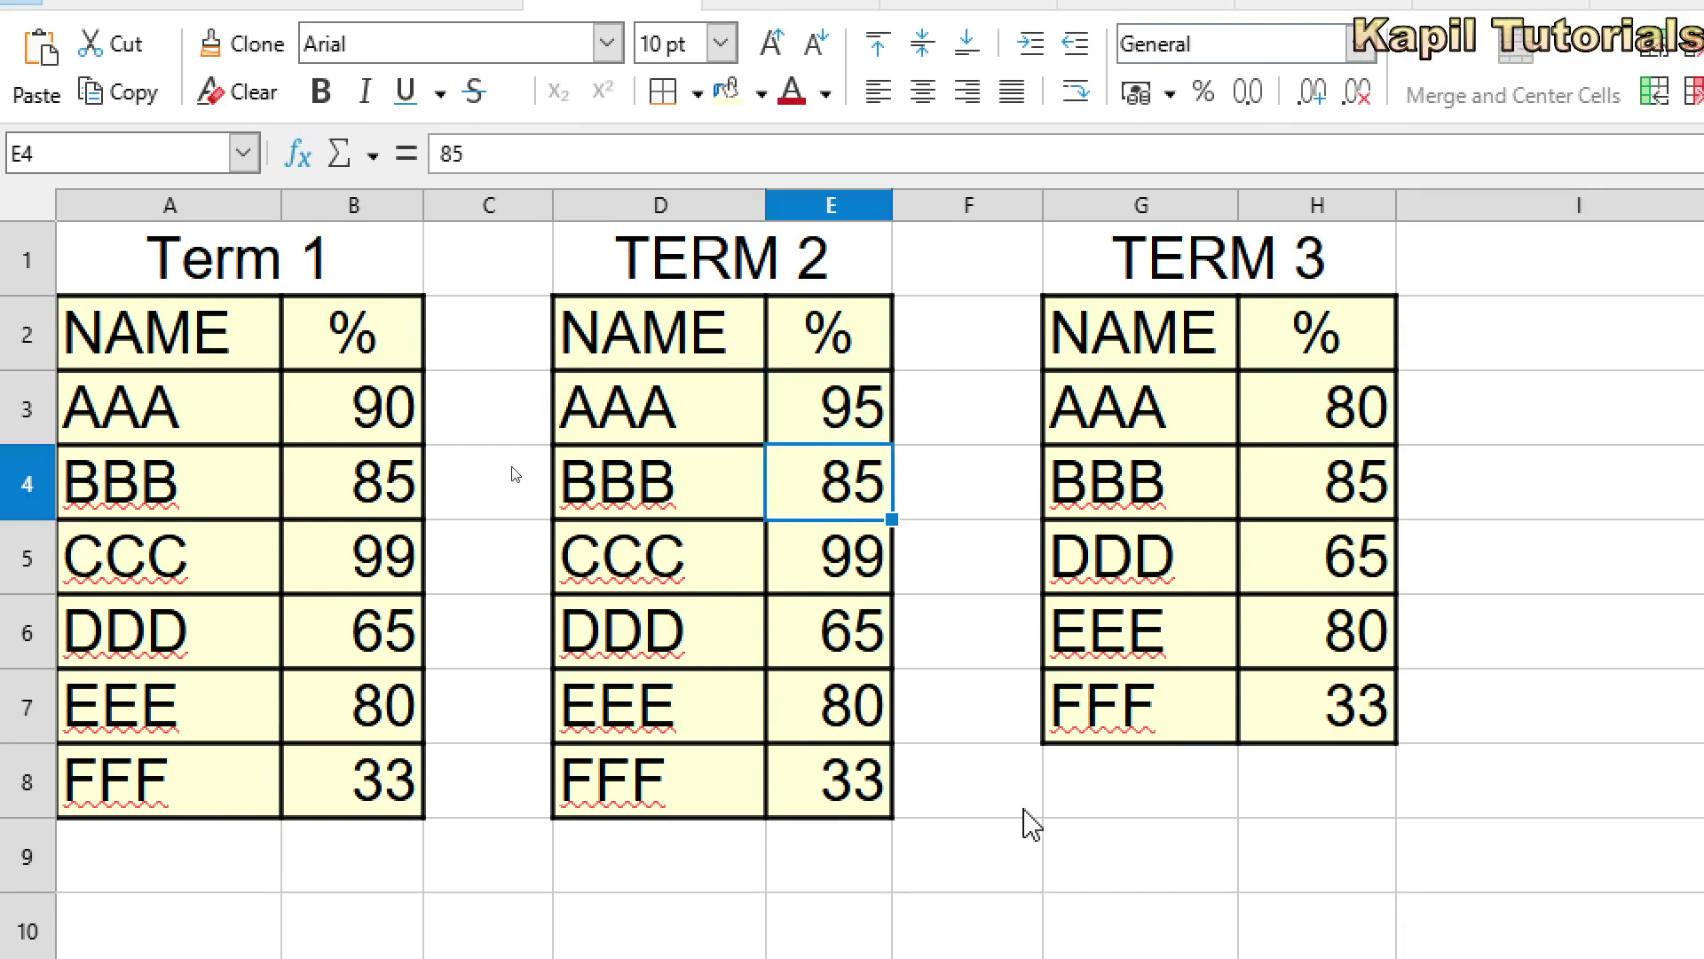
pyautogui.write('80')
pyautogui.press('Return')
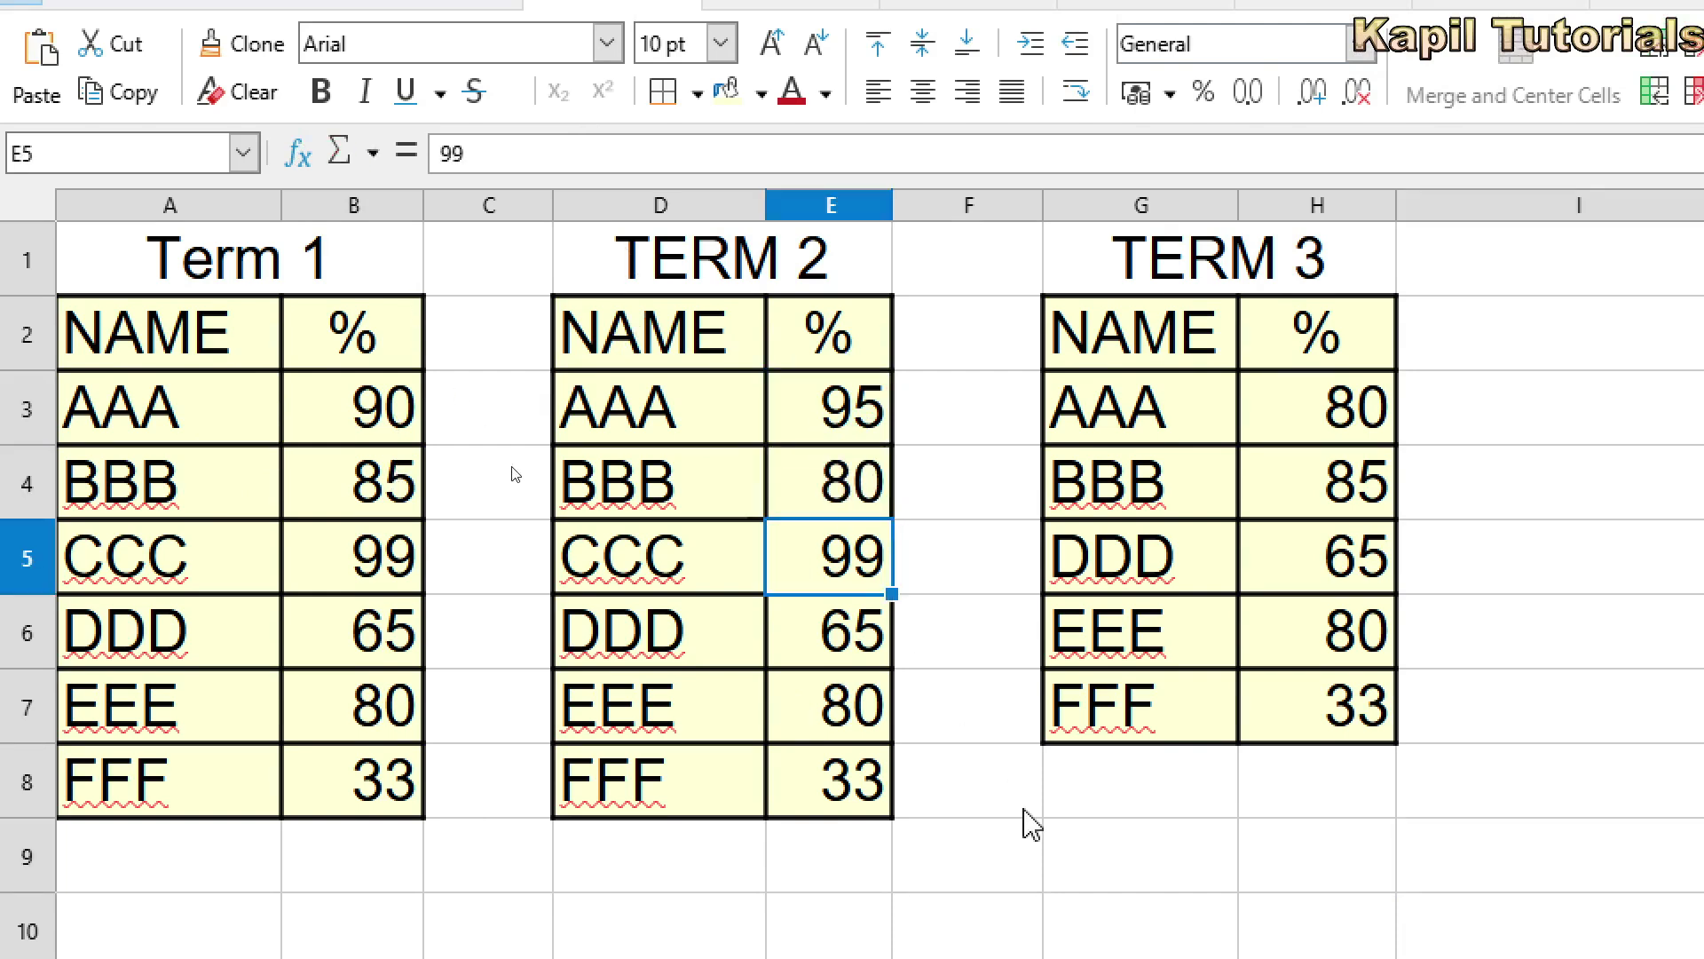
pyautogui.write('95')
pyautogui.press('Return')
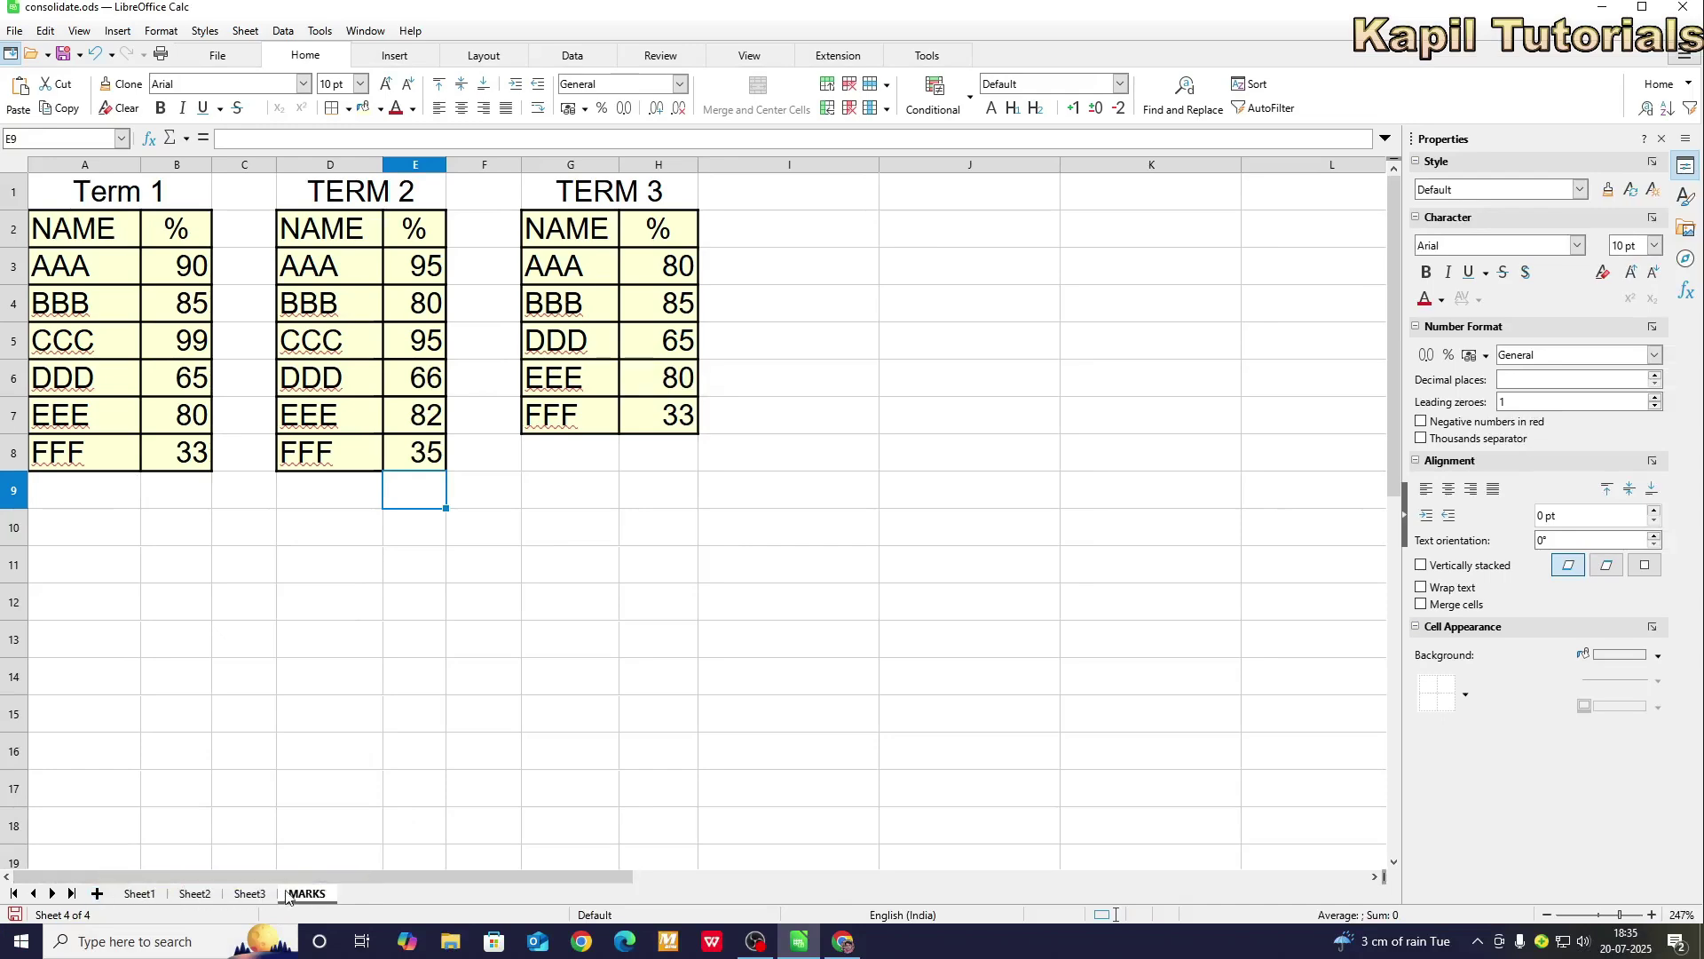
# - Insert a sheet after MARKS, replacing the default name Sheet5 with 'consolidate'
pyautogui.rightClick(325, 896)
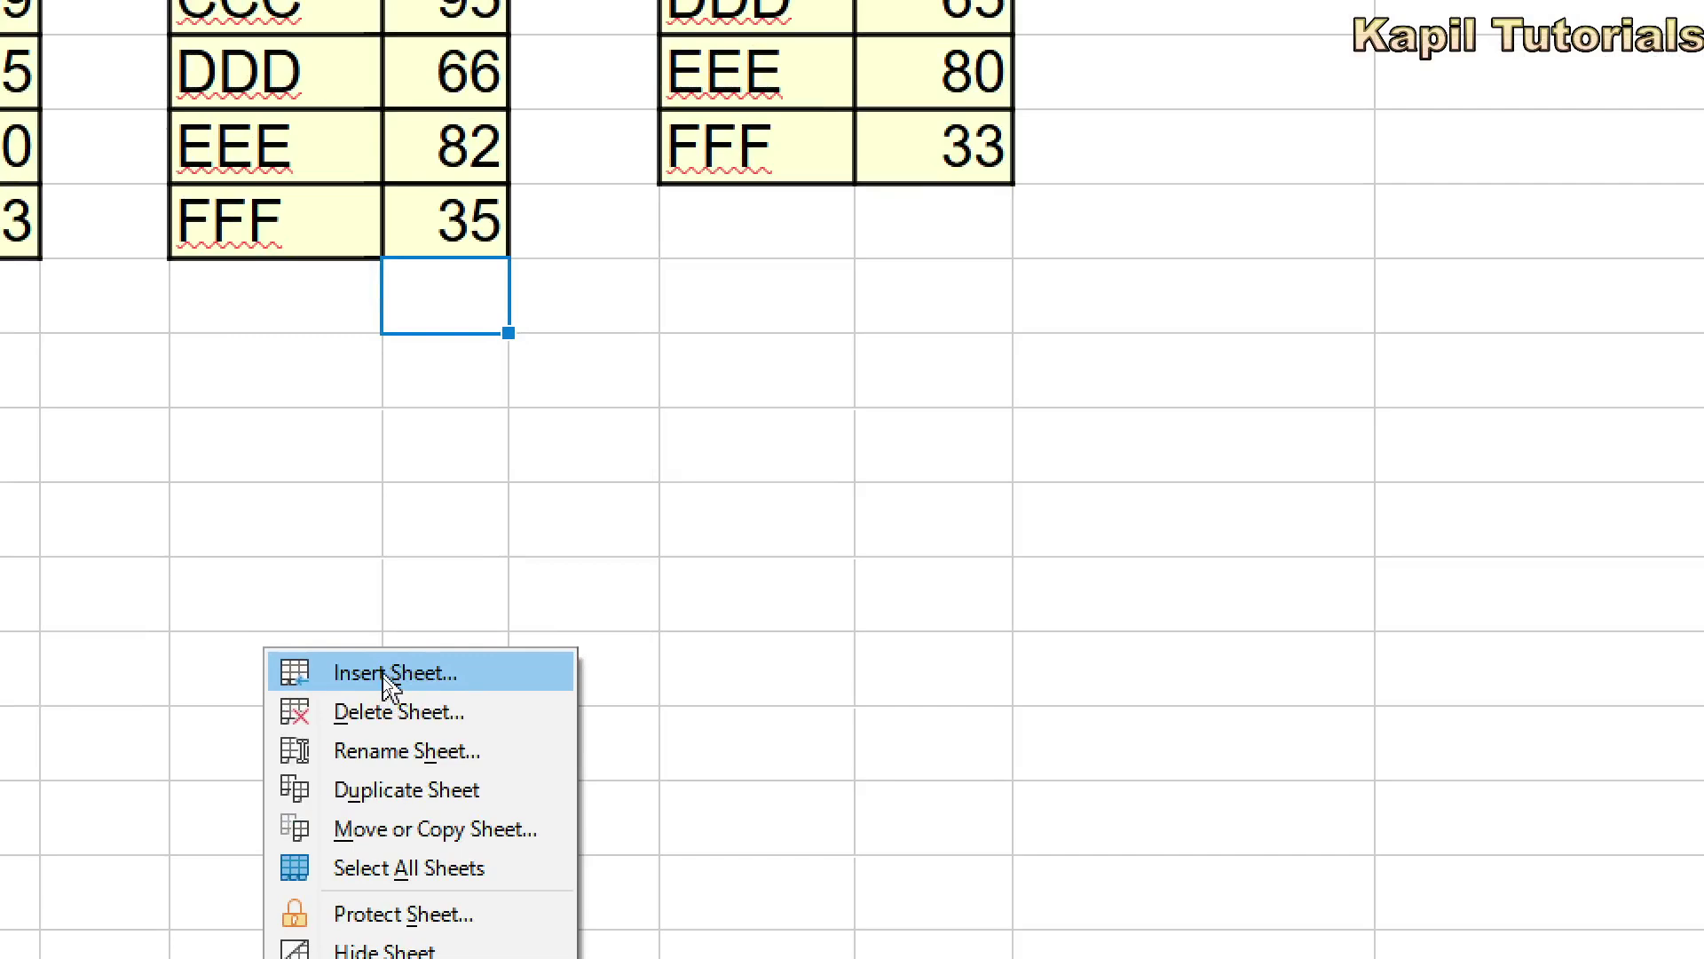
pyautogui.click(390, 684)
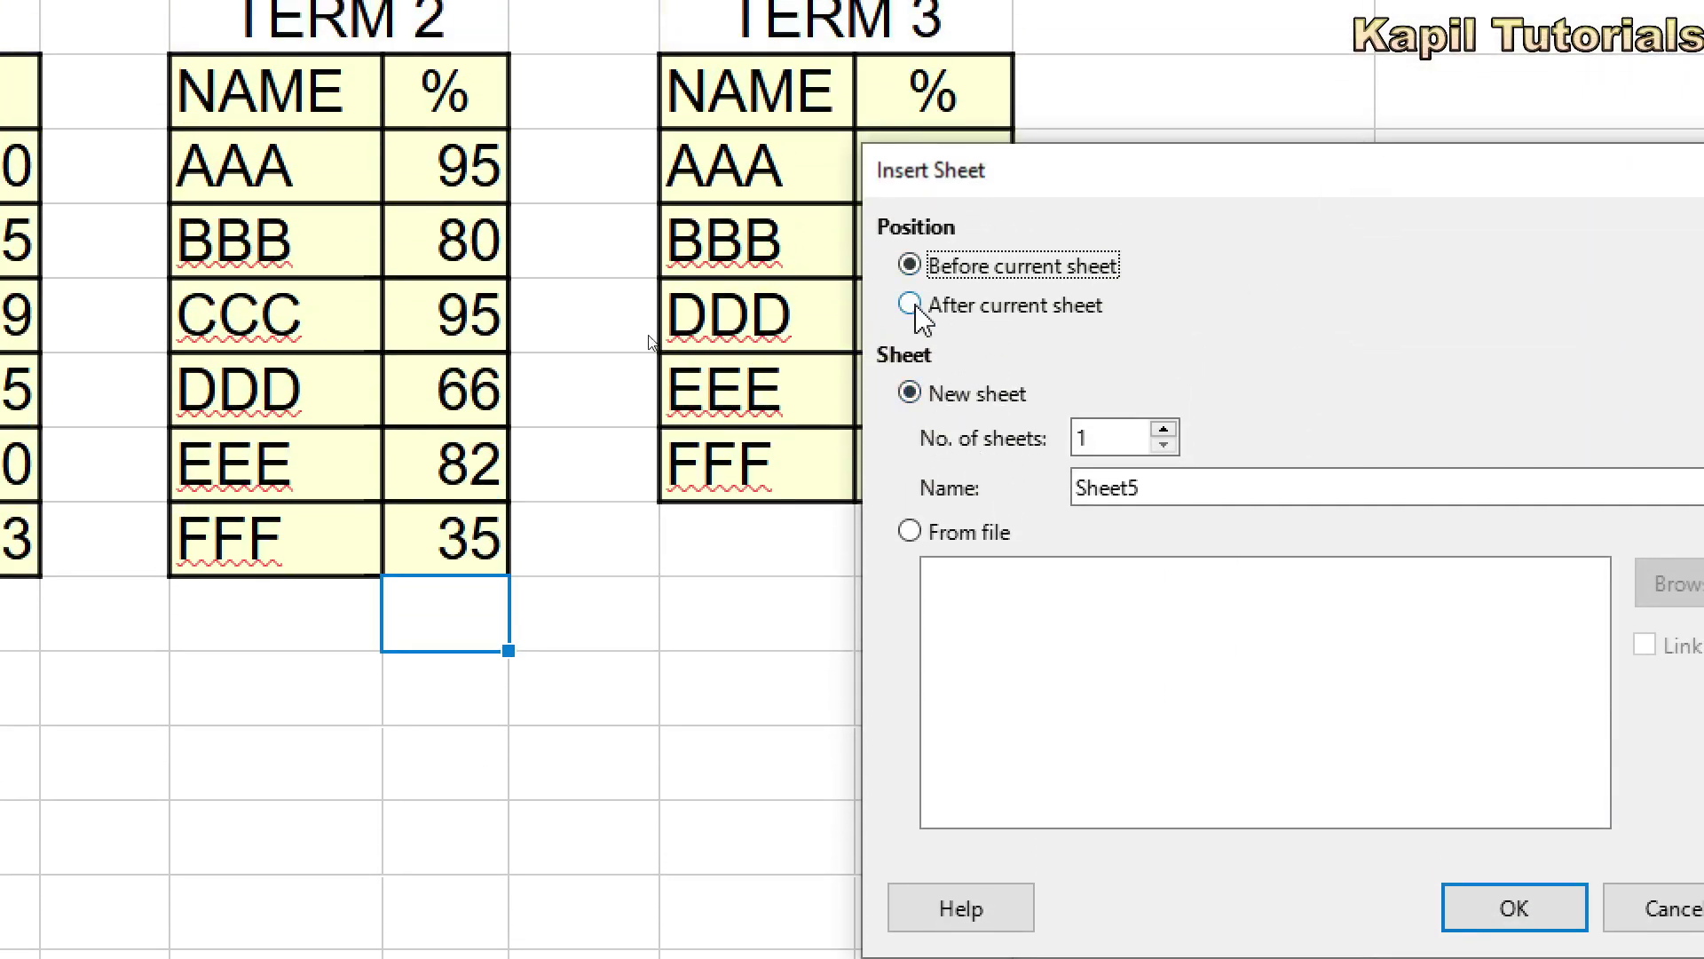
pyautogui.click(911, 305)
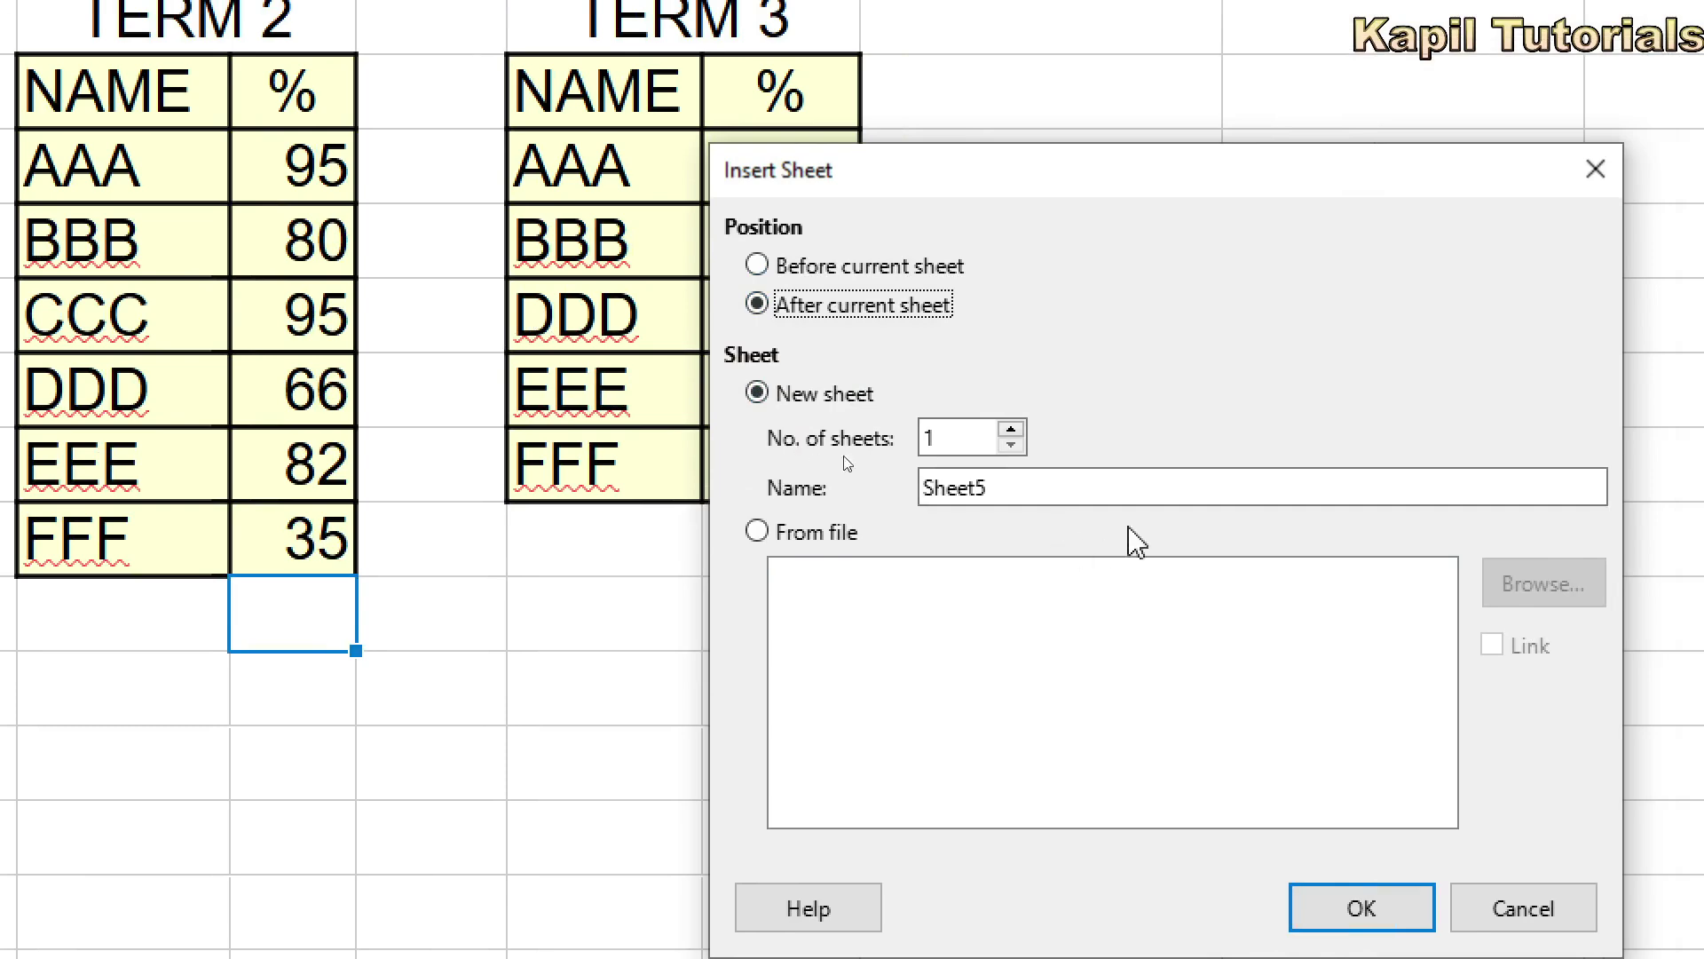
pyautogui.click(994, 488)
pyautogui.moveTo(995, 487); pyautogui.dragTo(870, 488)
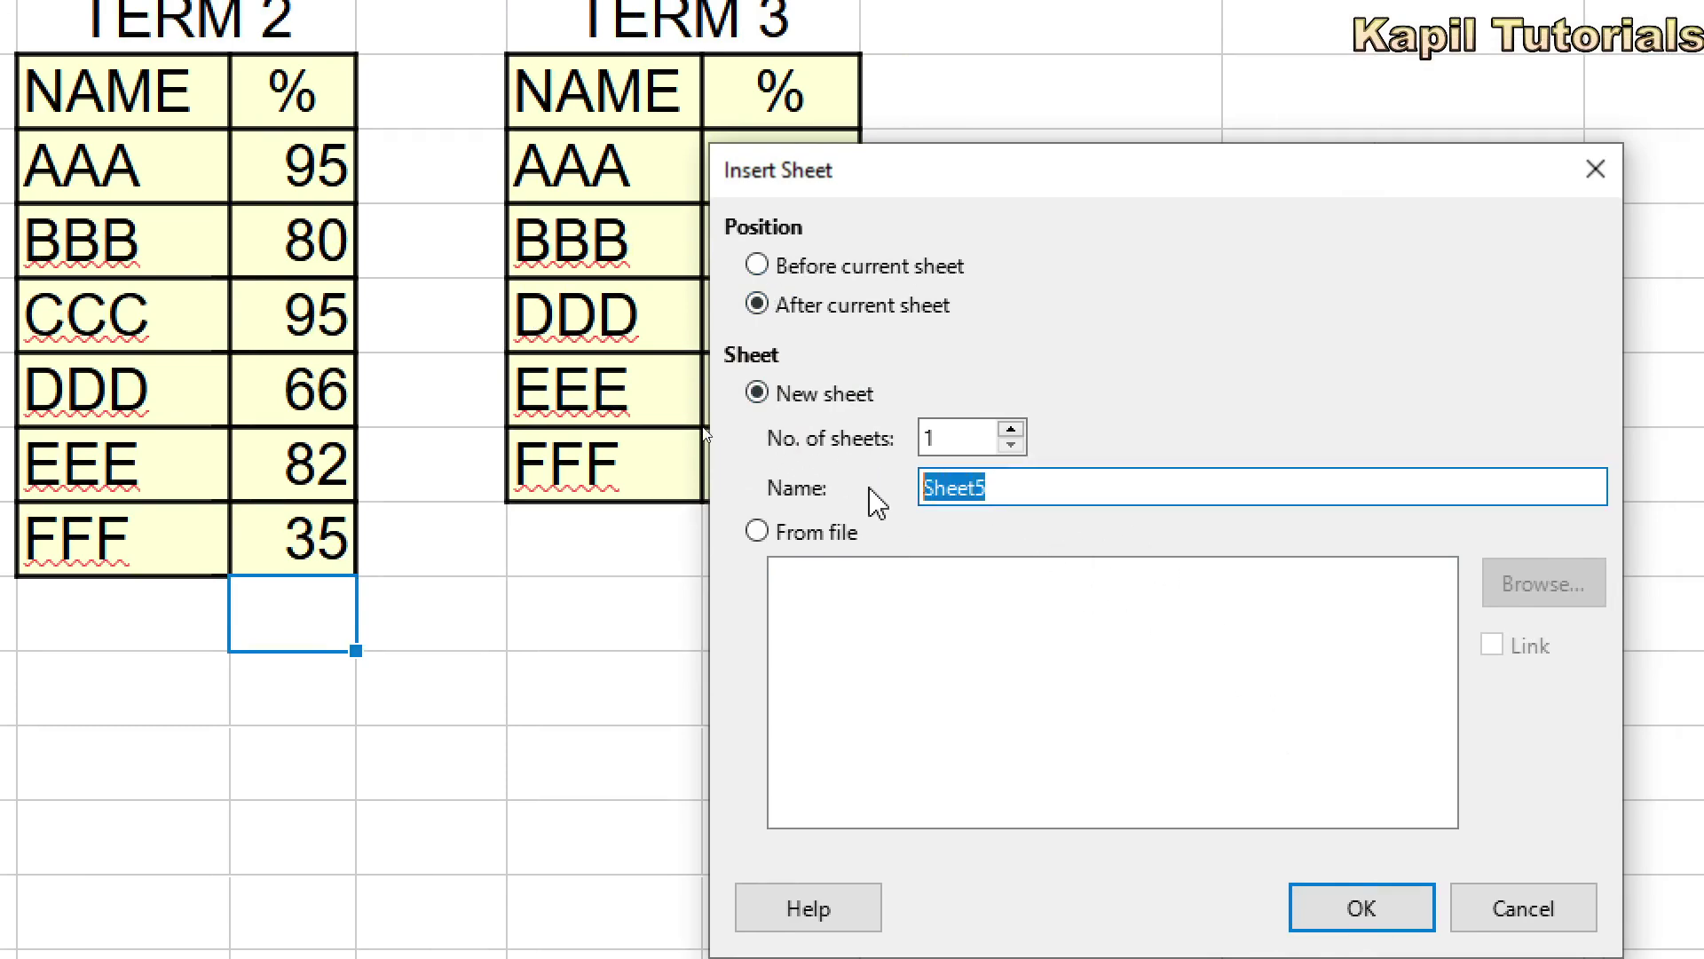
pyautogui.write('cons')
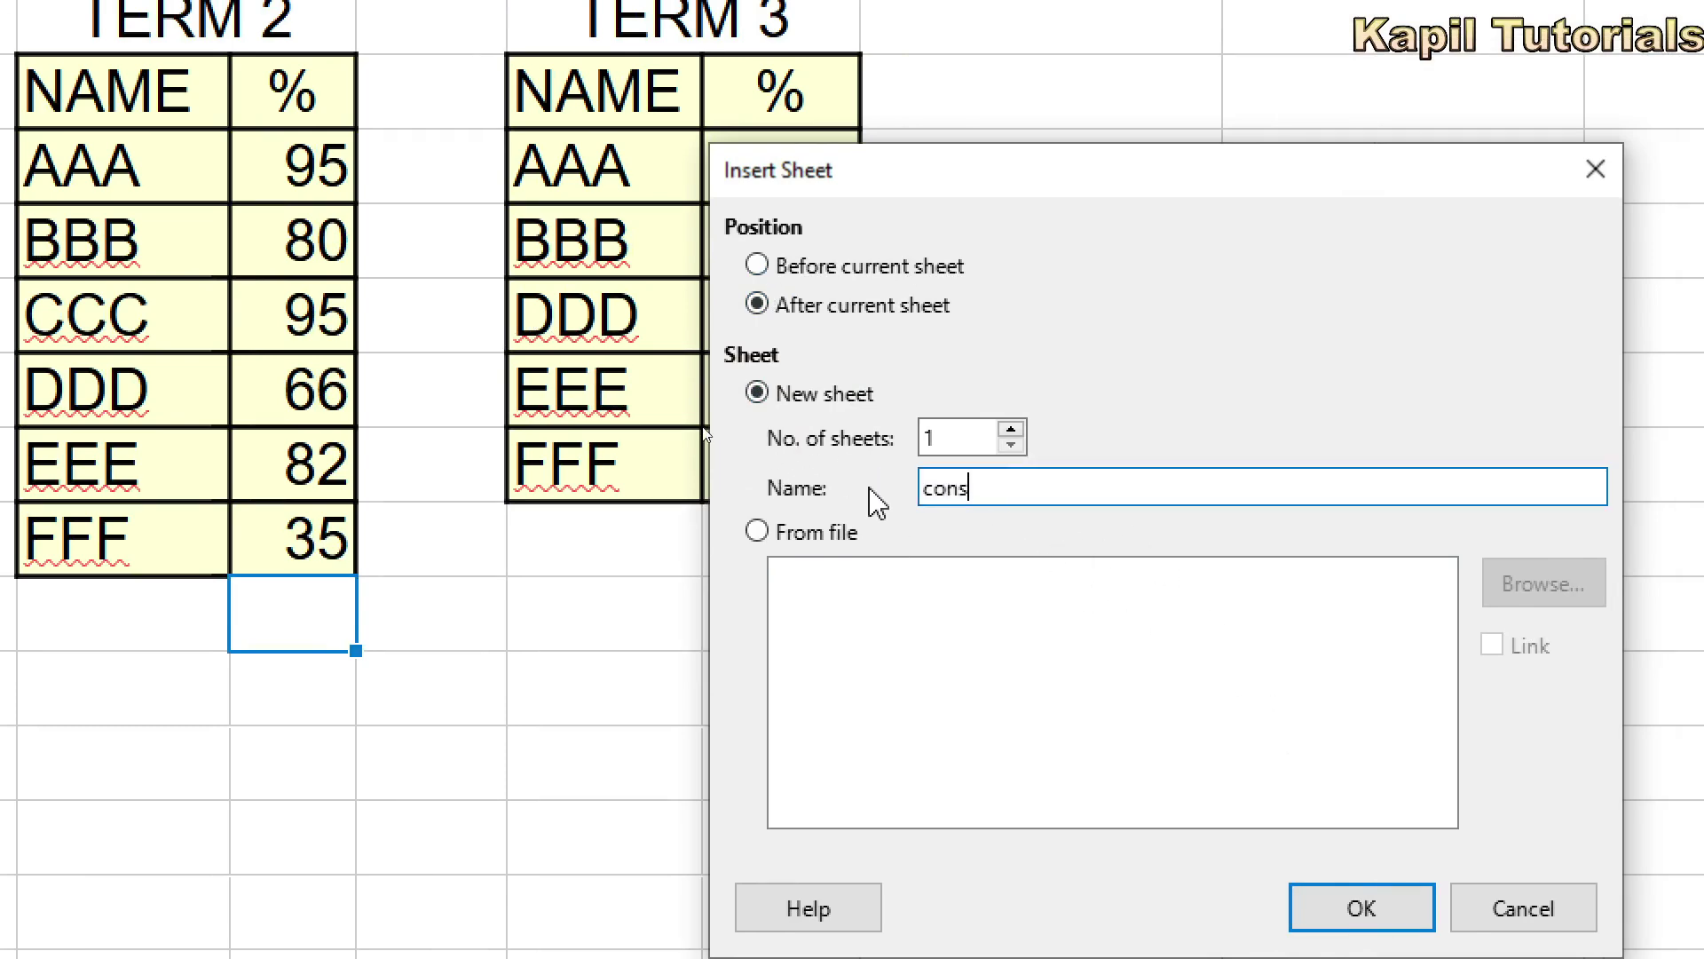
pyautogui.write('olidate')
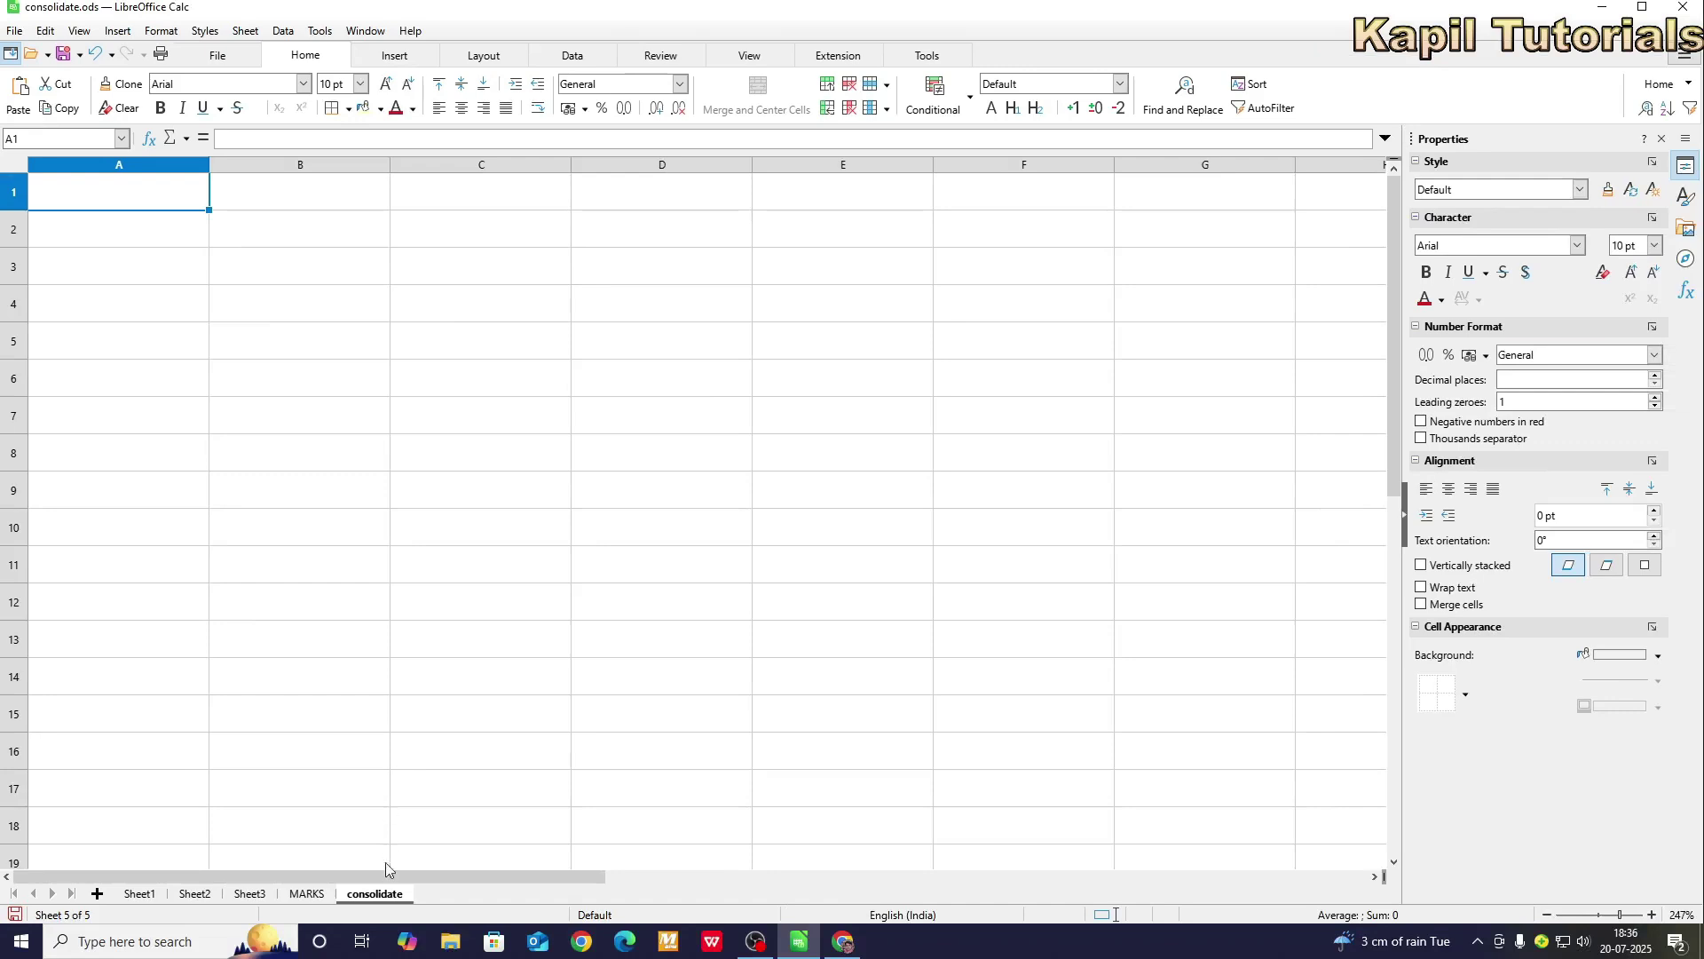
# - Go back to the empty consolidate sheet and bring up the Data menu
pyautogui.click(309, 896)
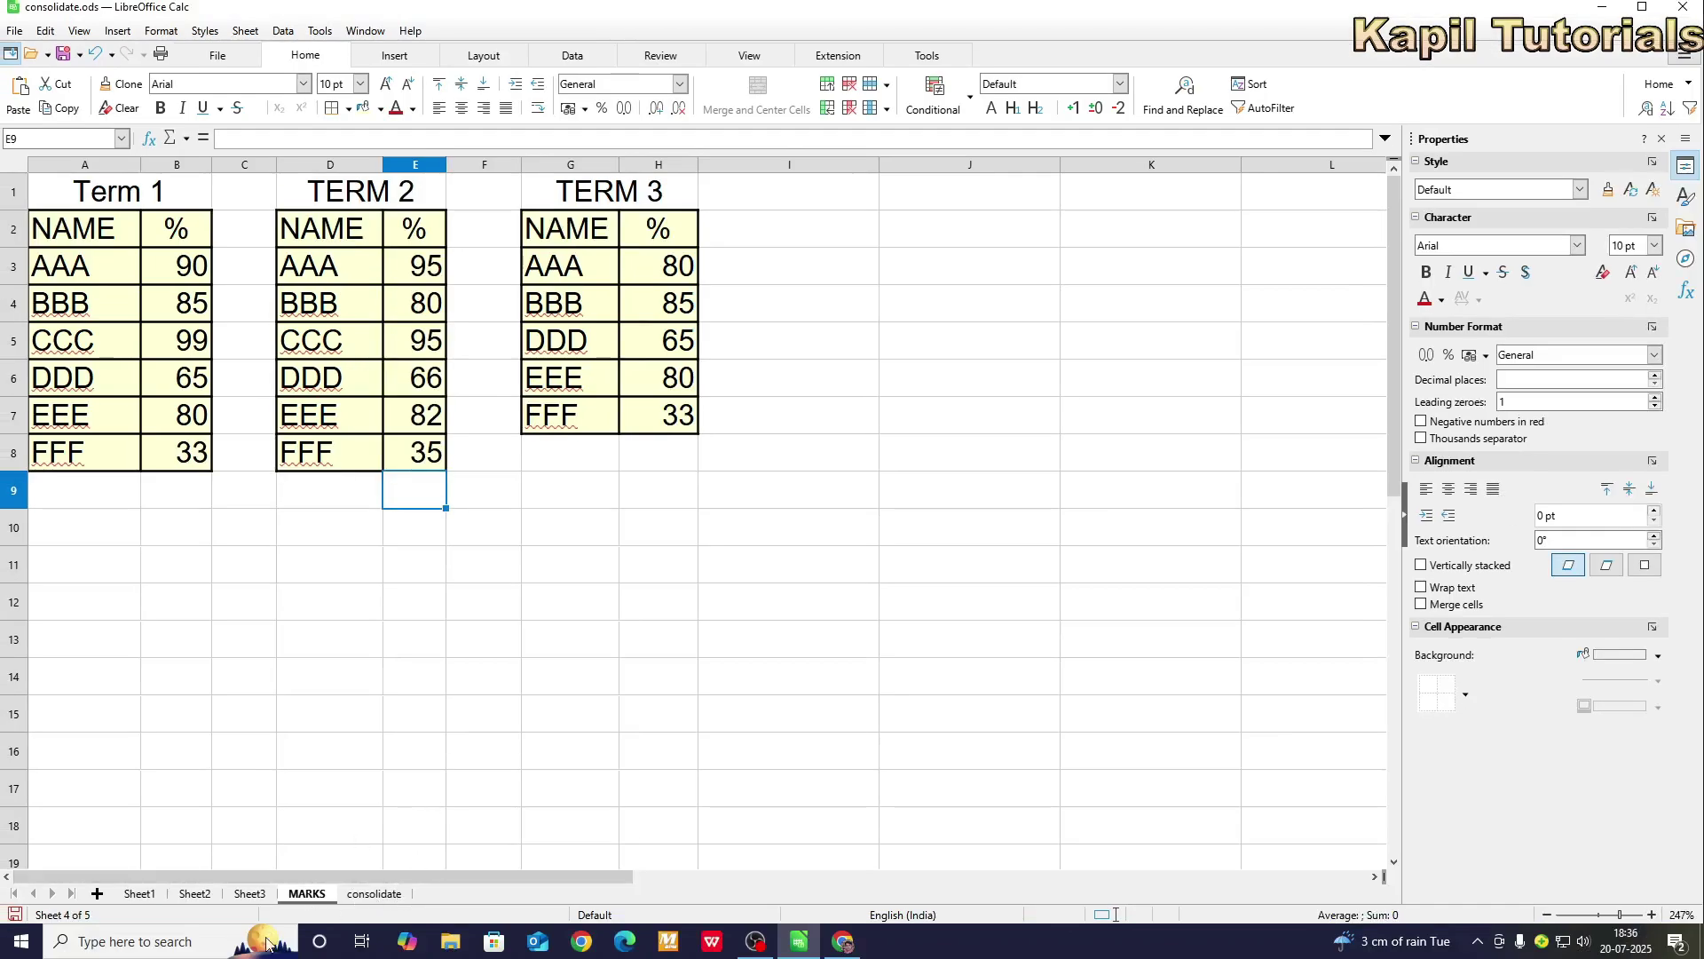
pyautogui.click(374, 894)
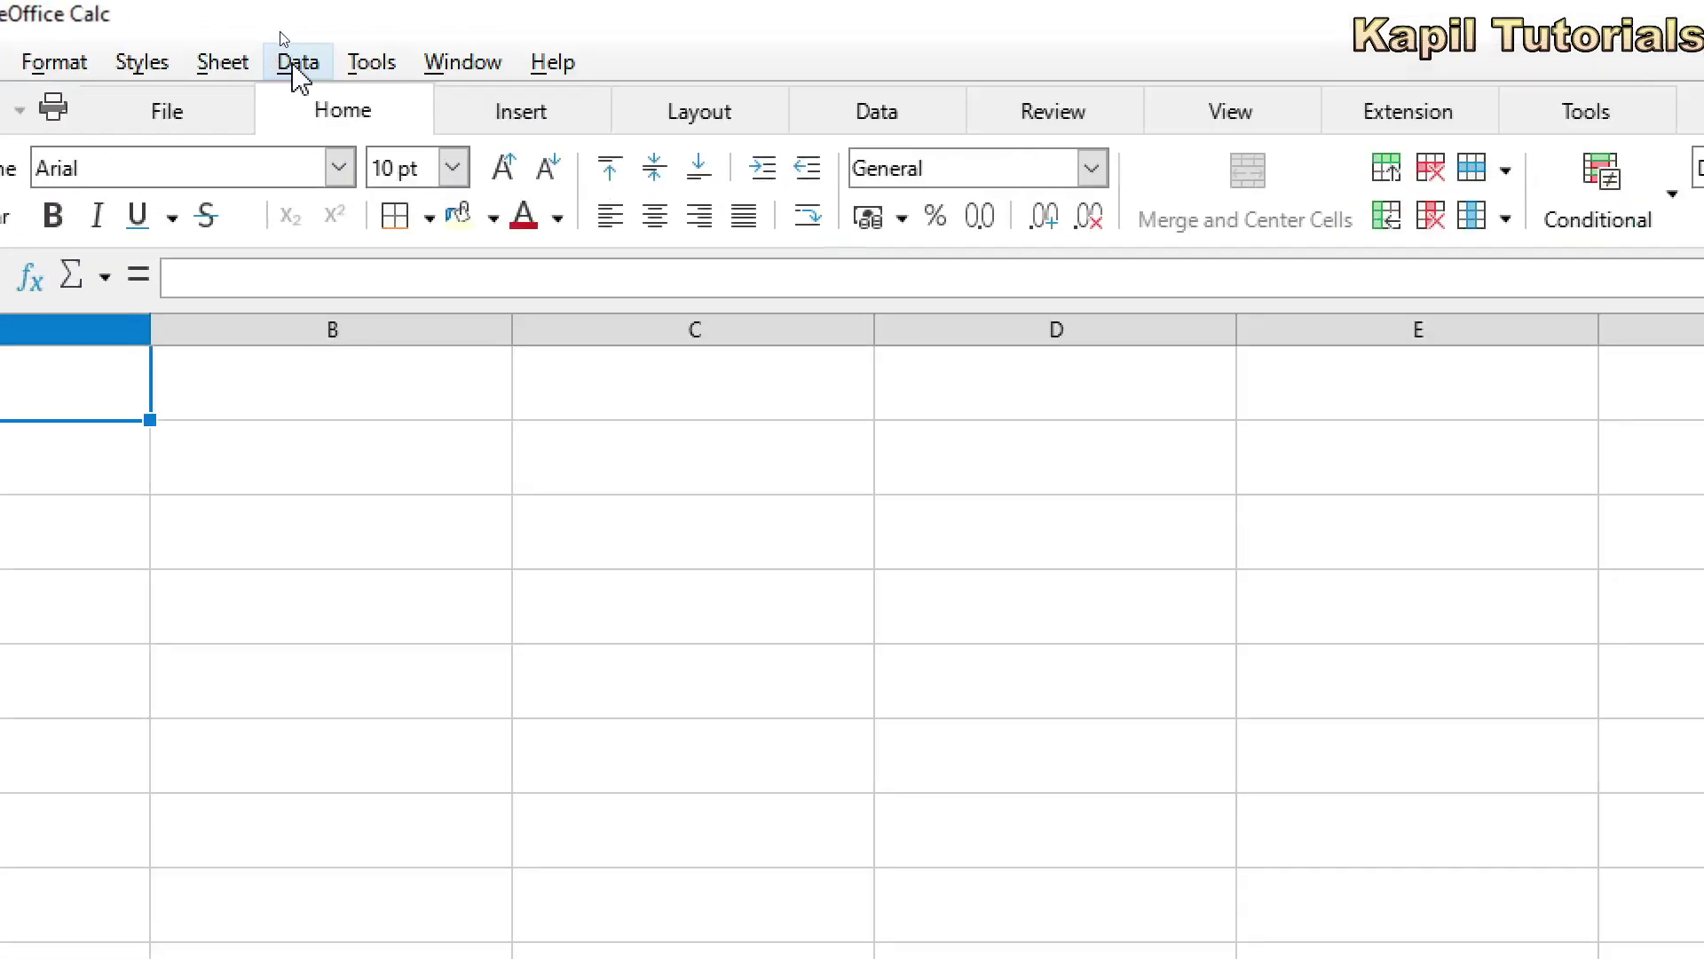
pyautogui.click(282, 33)
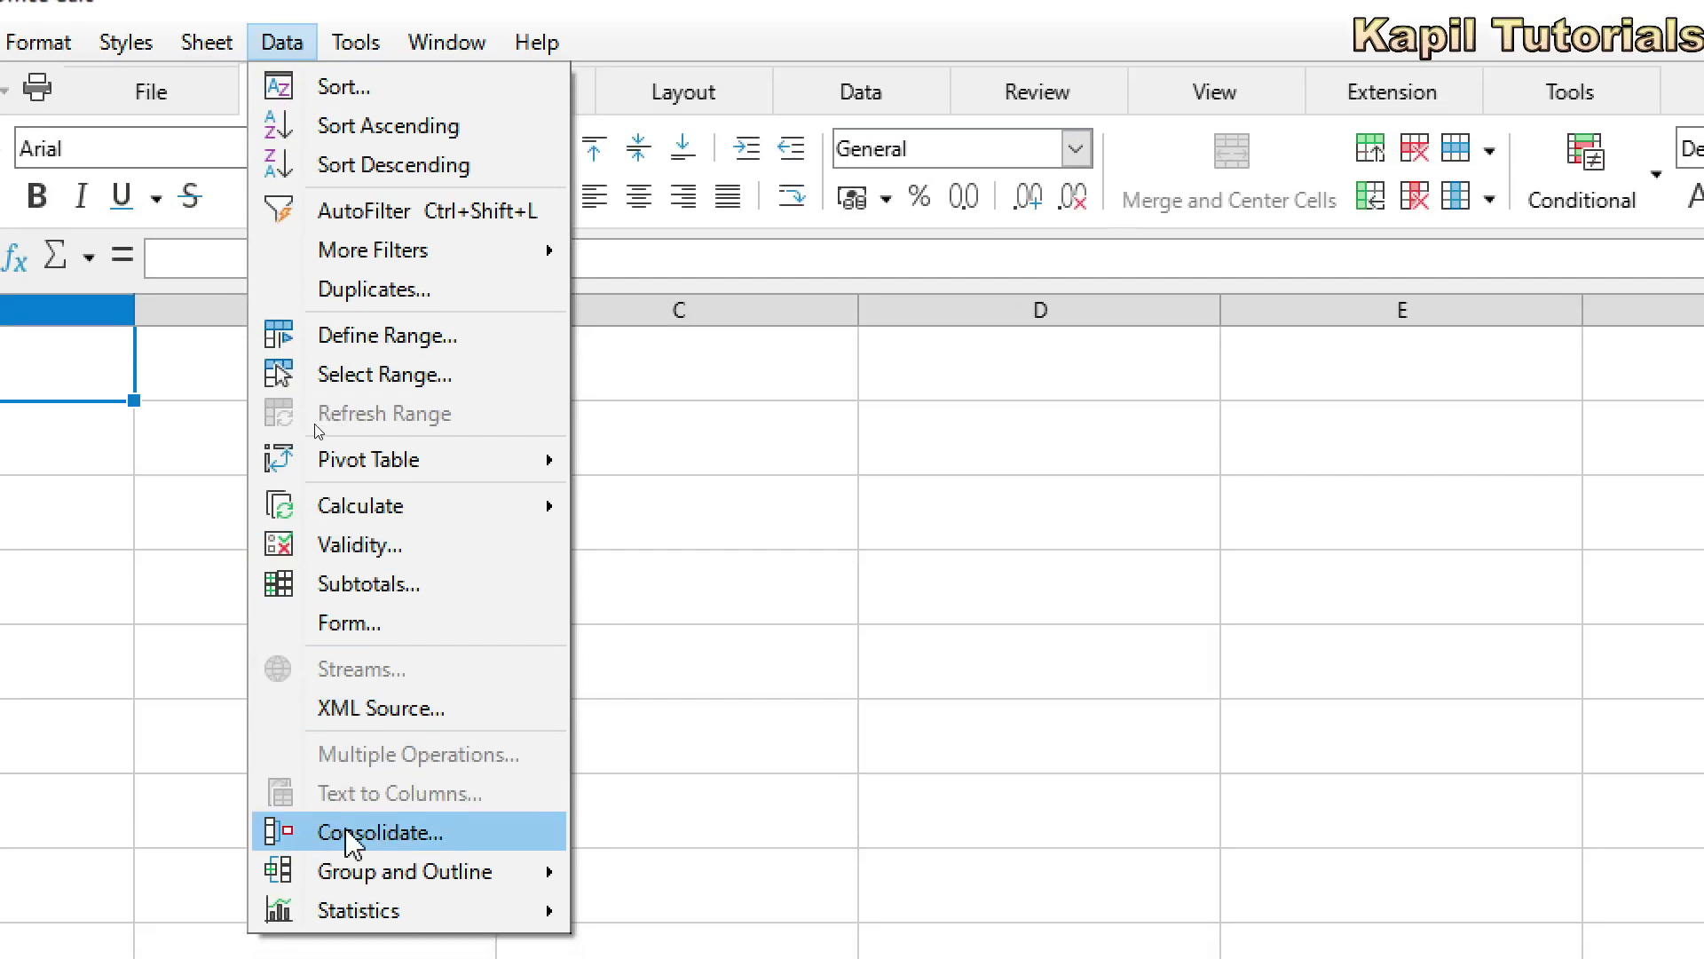
# - Open Consolidate, delete the leftover $Sheet1.$A$2:$B$7 range, and shrink the dialog to pick a source
pyautogui.click(397, 834)
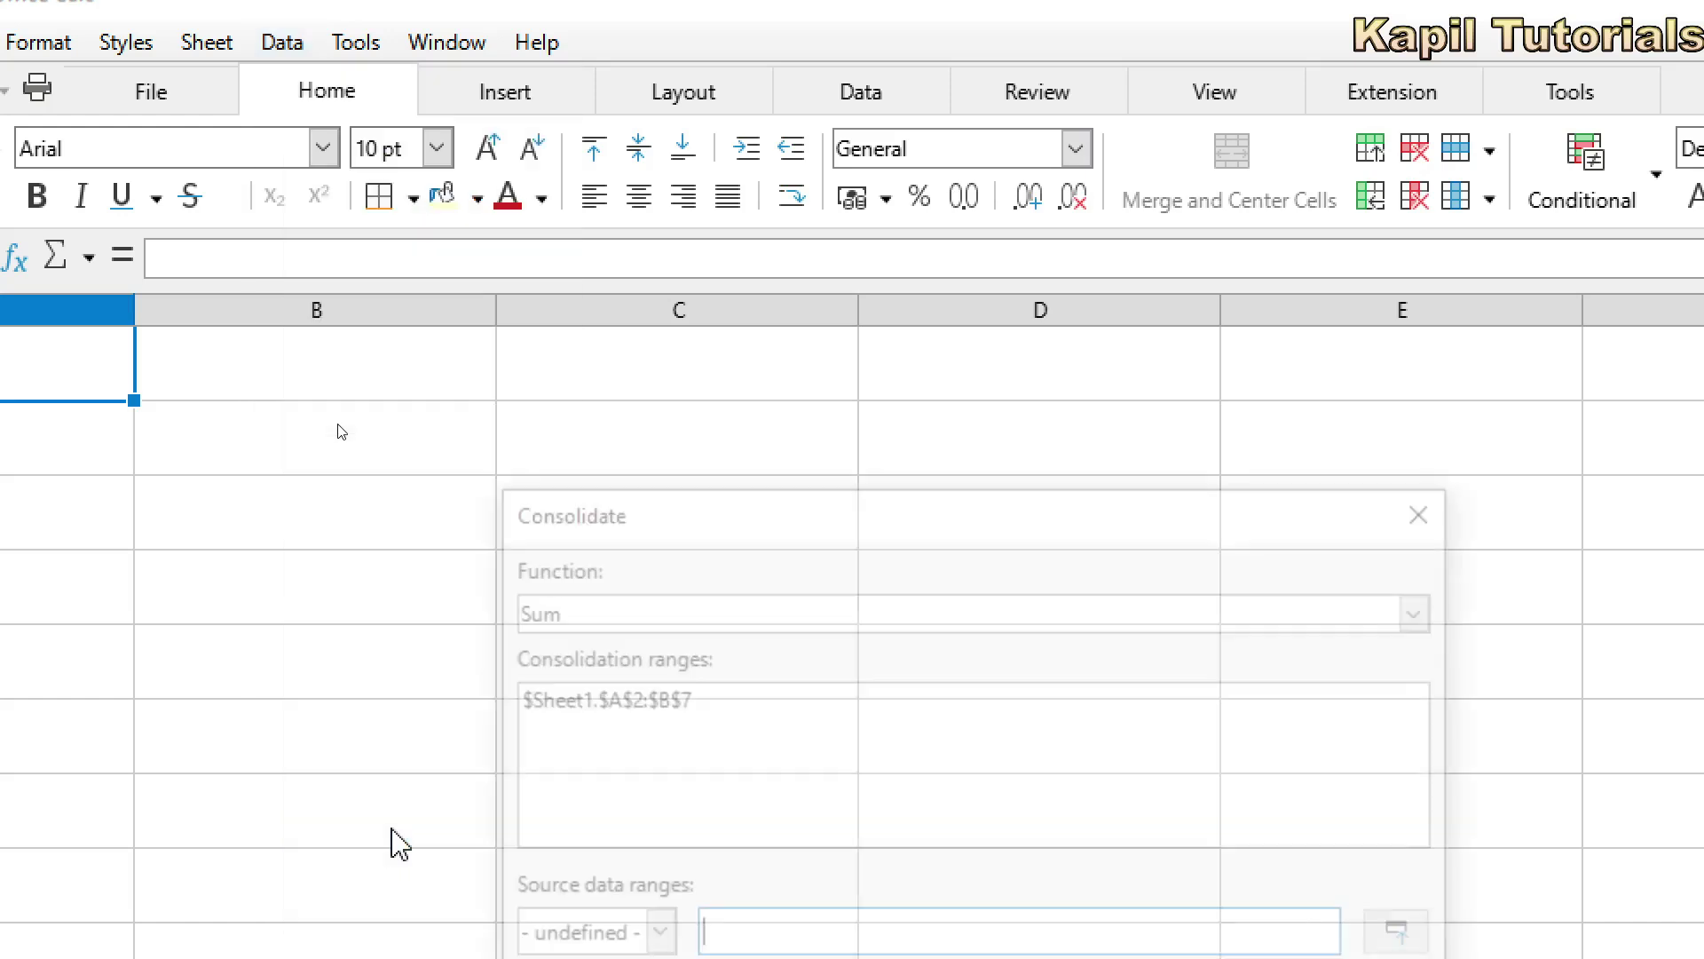
pyautogui.moveTo(645, 505); pyautogui.dragTo(475, 284)
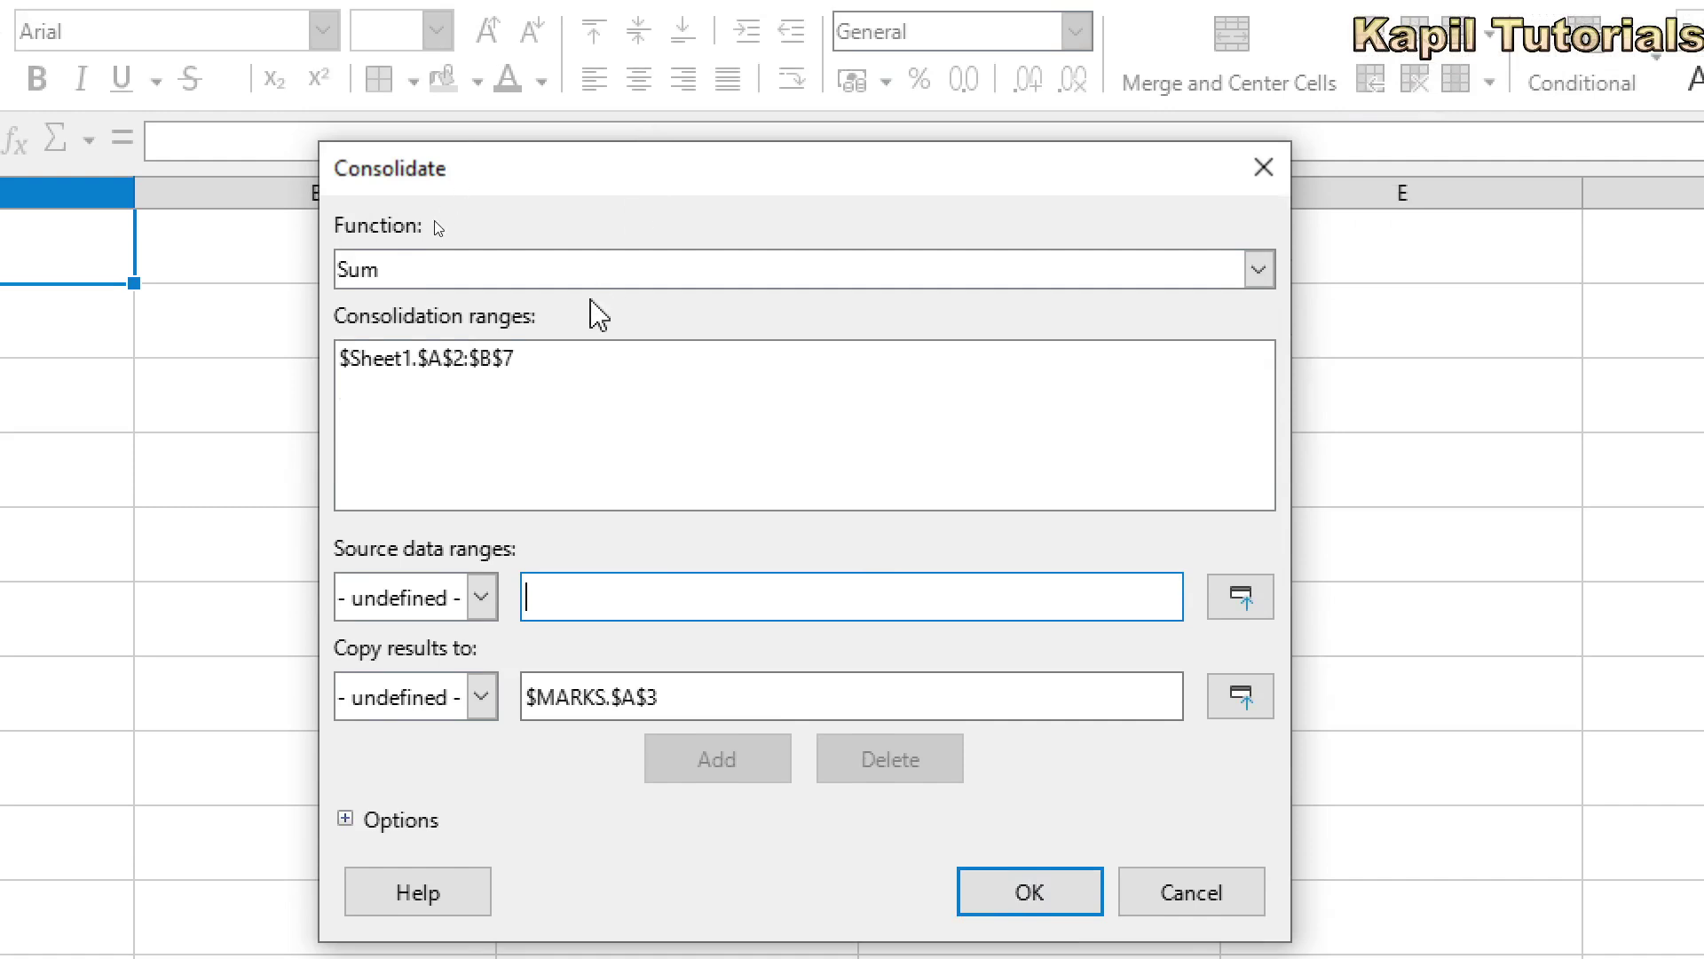
pyautogui.click(441, 358)
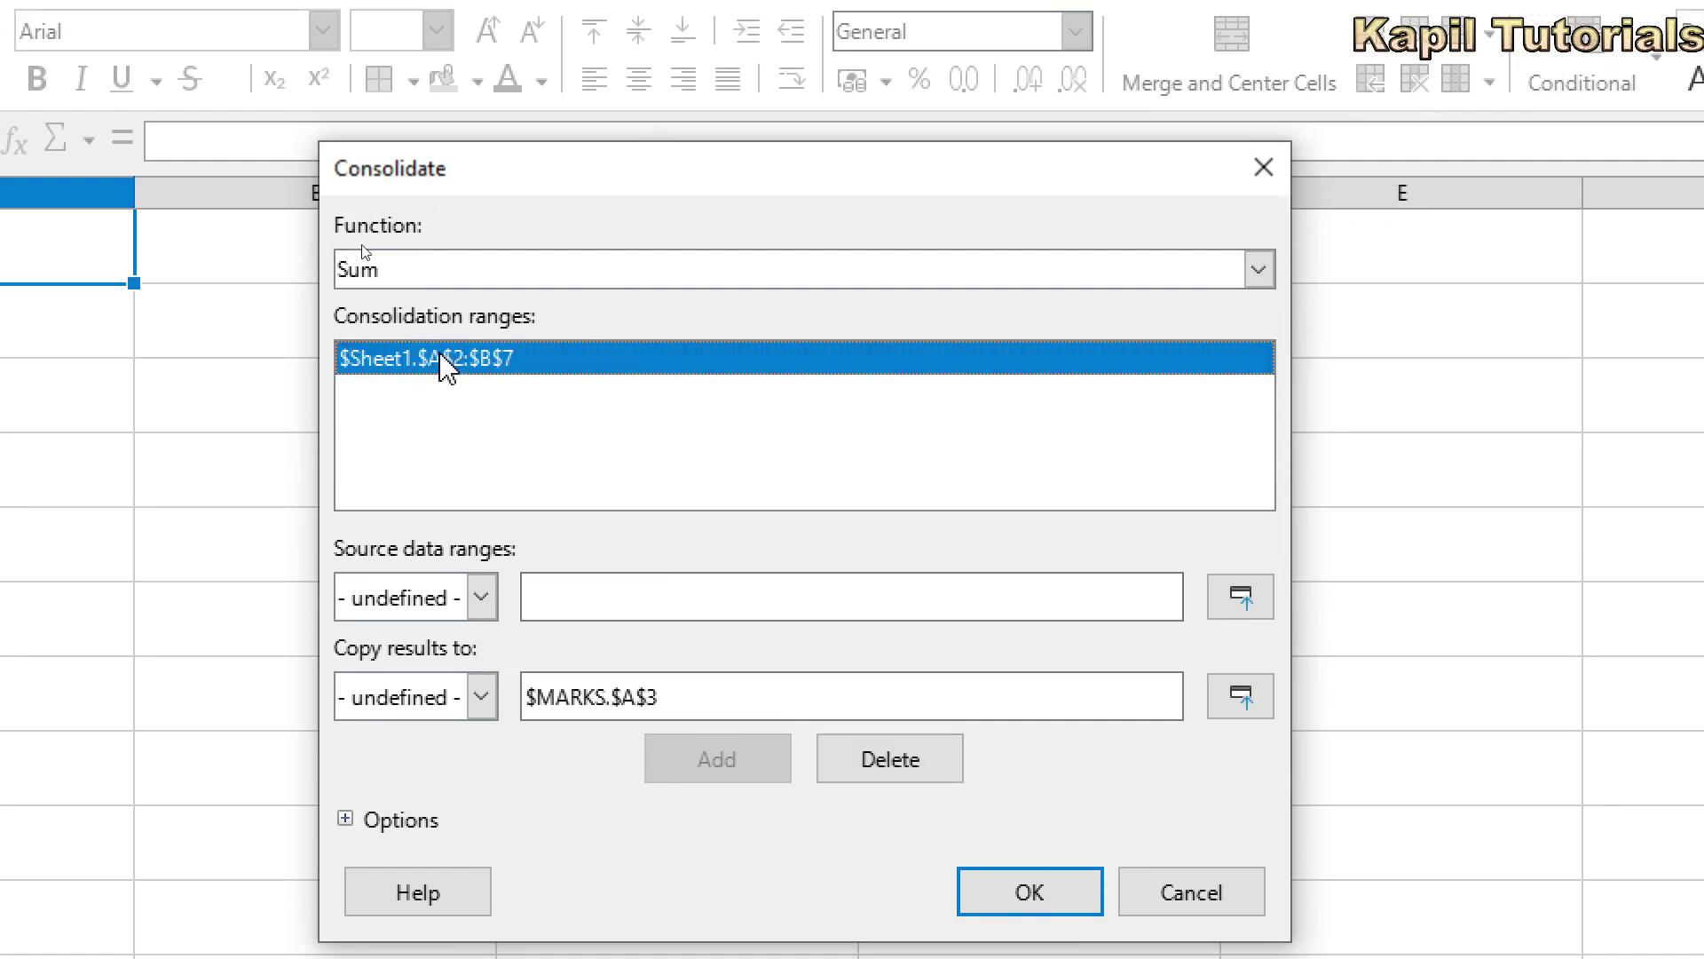
pyautogui.click(892, 770)
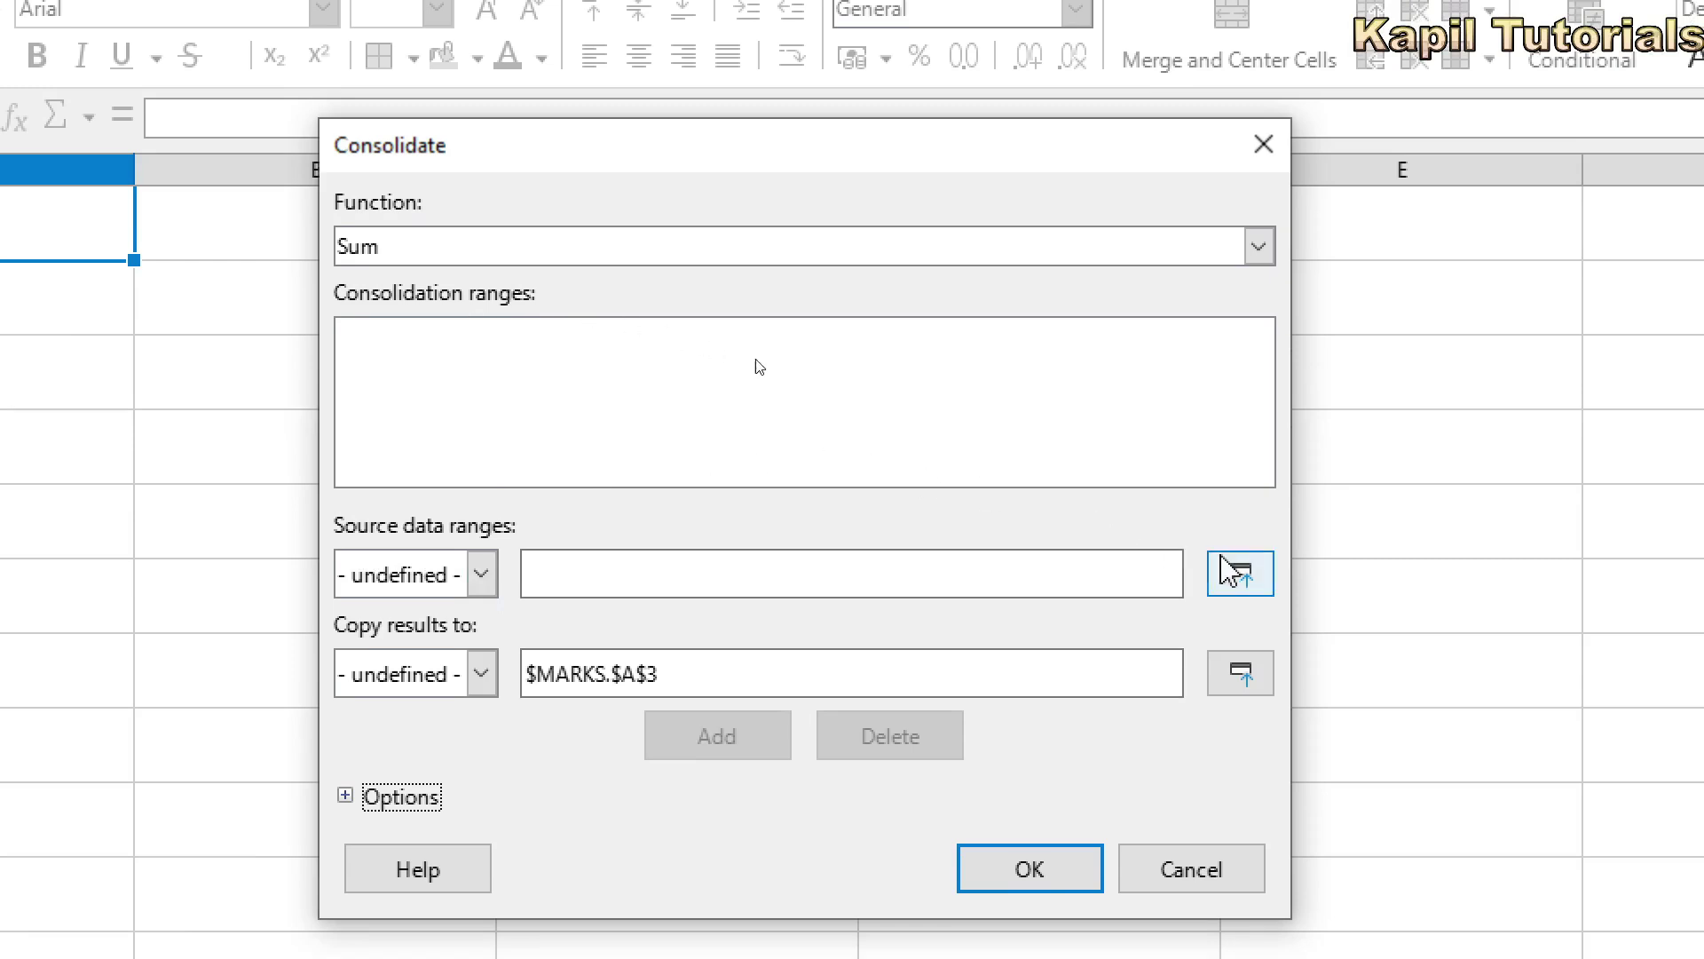
pyautogui.click(1247, 583)
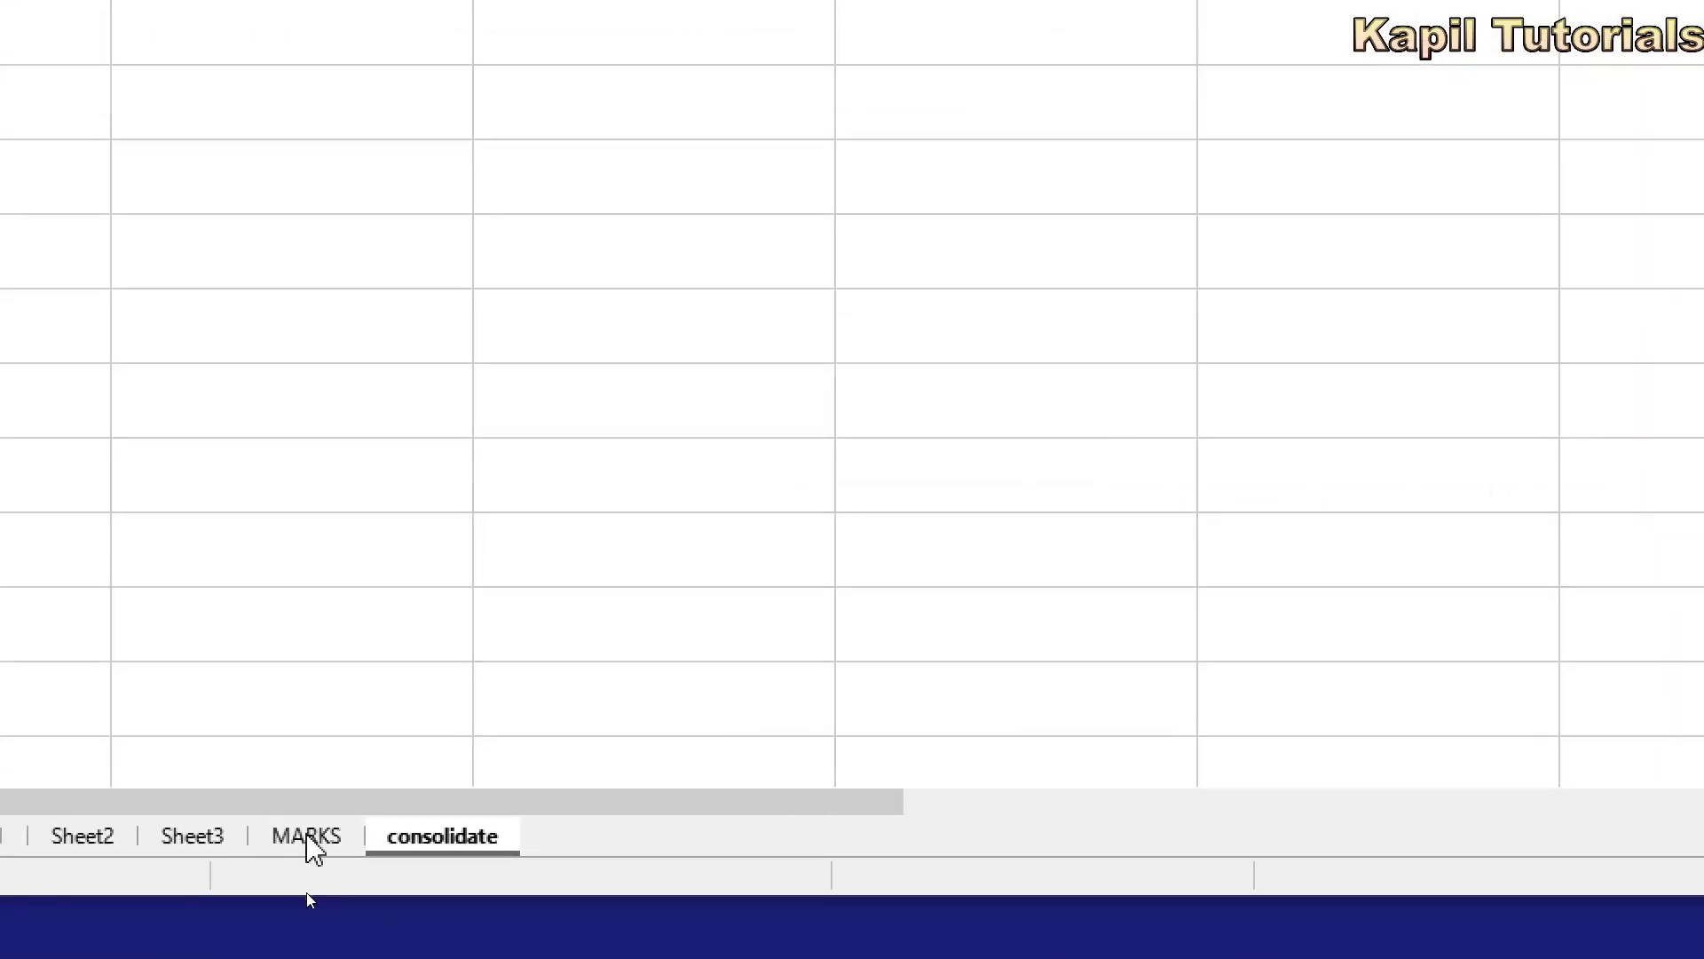
# - Add the MARKS Term 1 table A2:B8 to the consolidation ranges
pyautogui.click(307, 894)
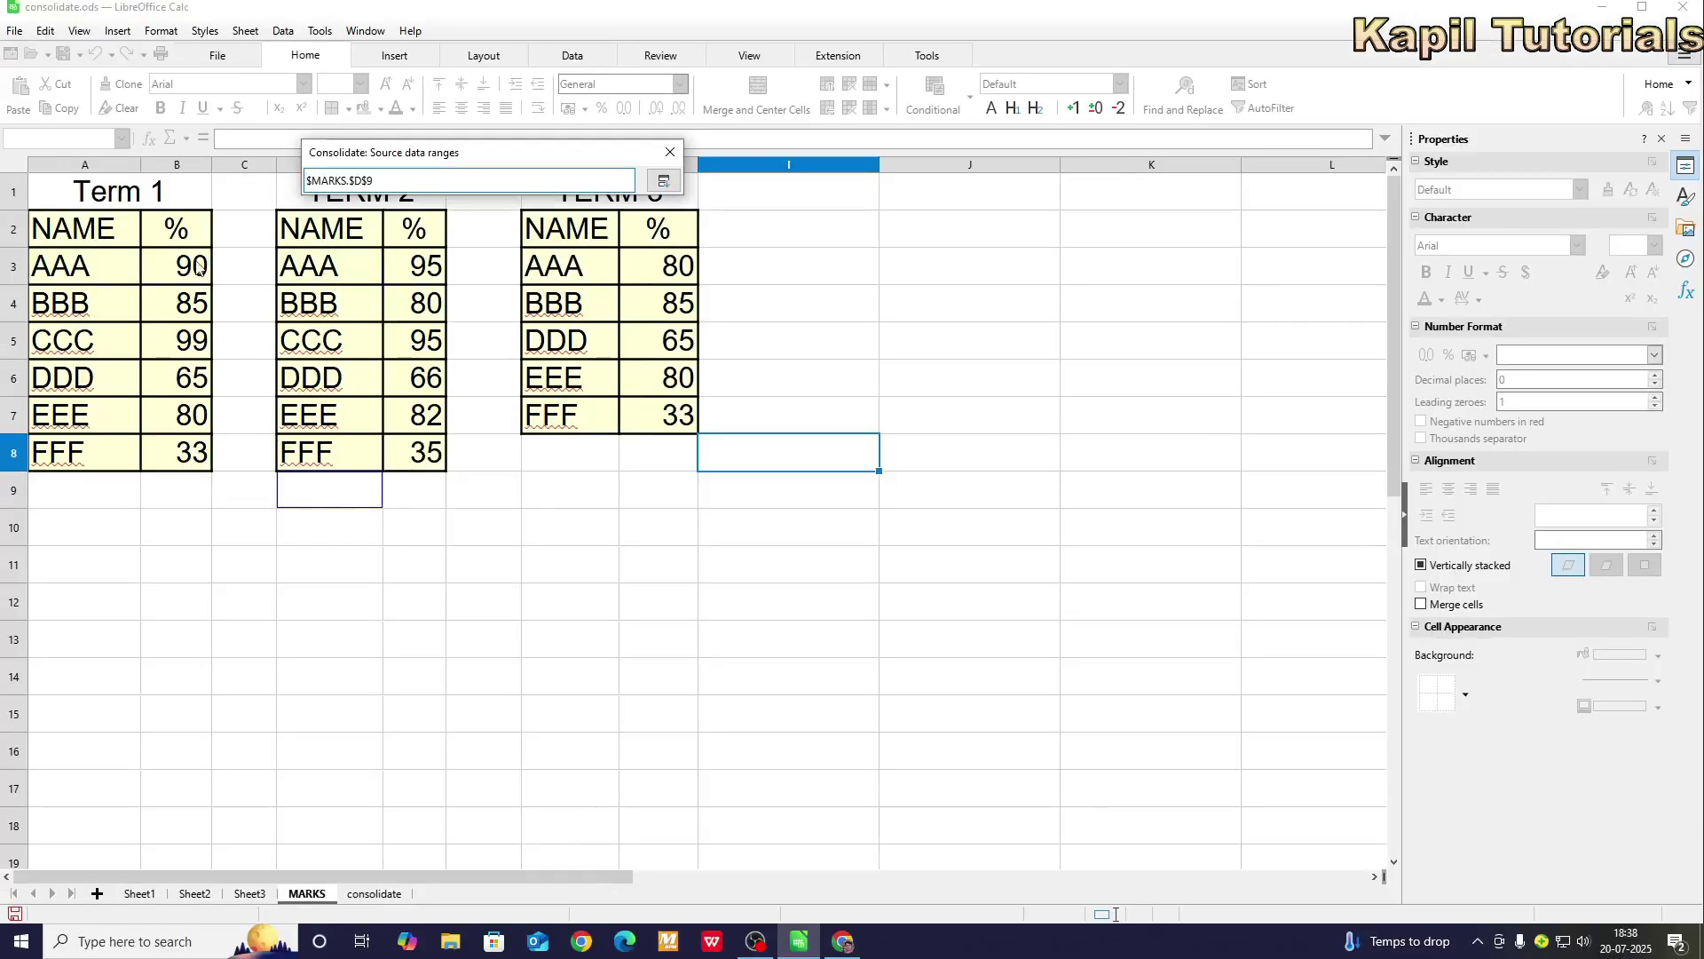
pyautogui.click(60, 236)
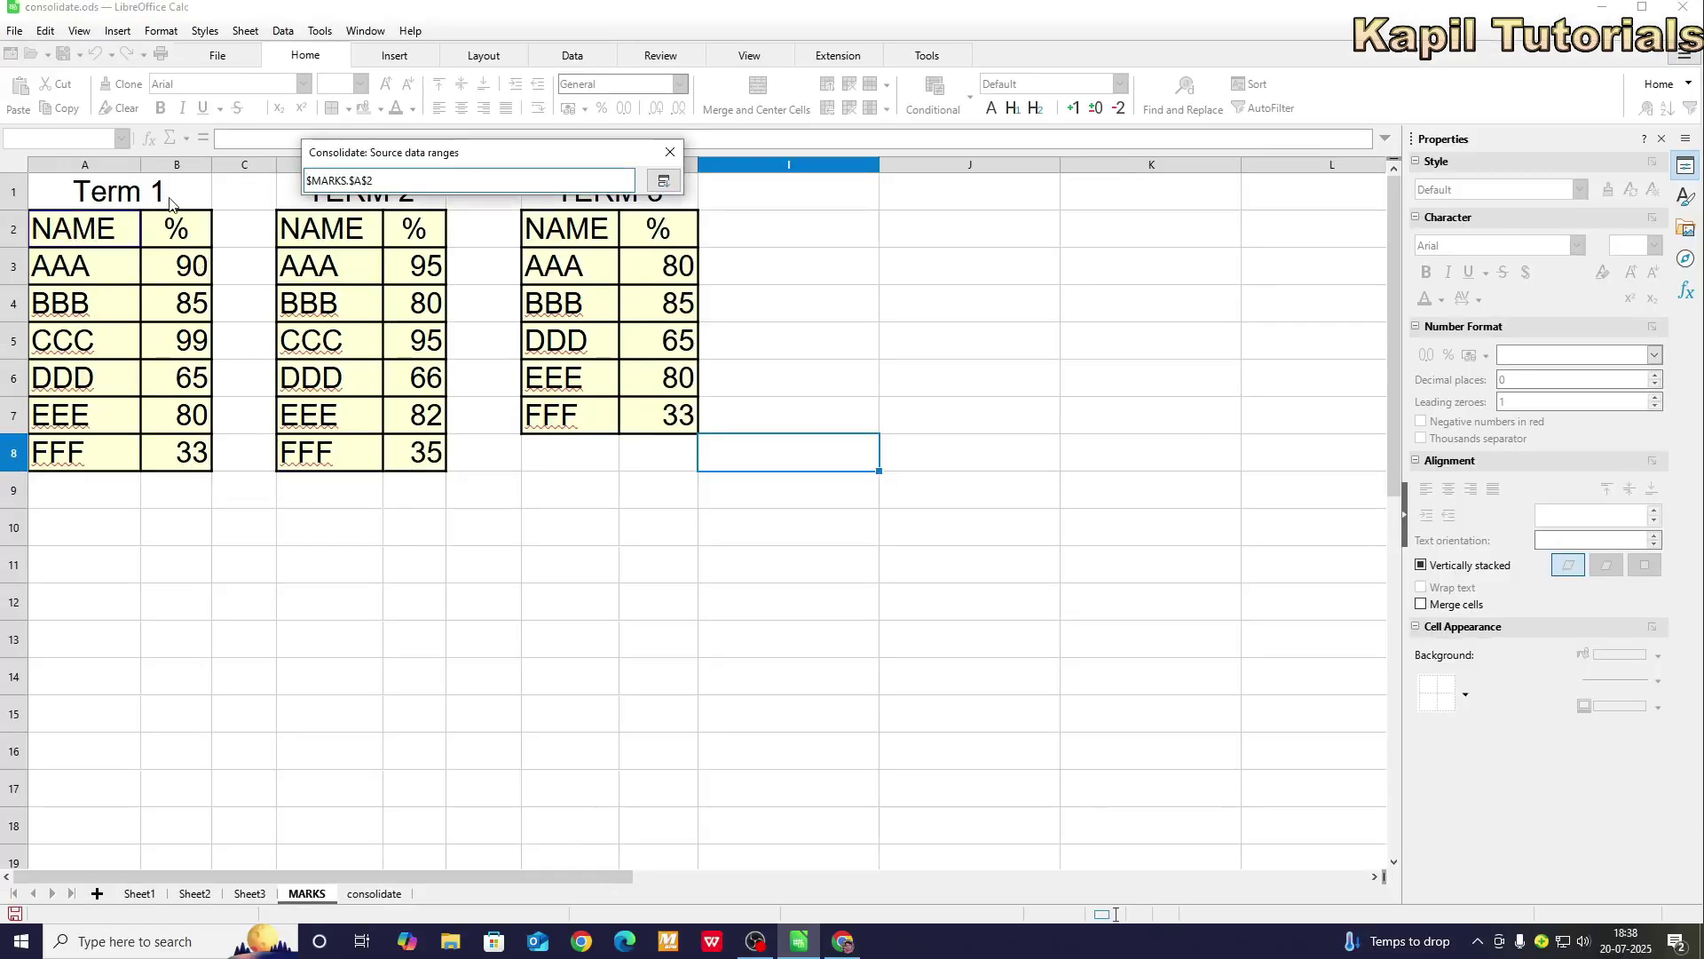
pyautogui.moveTo(59, 244); pyautogui.dragTo(170, 457)
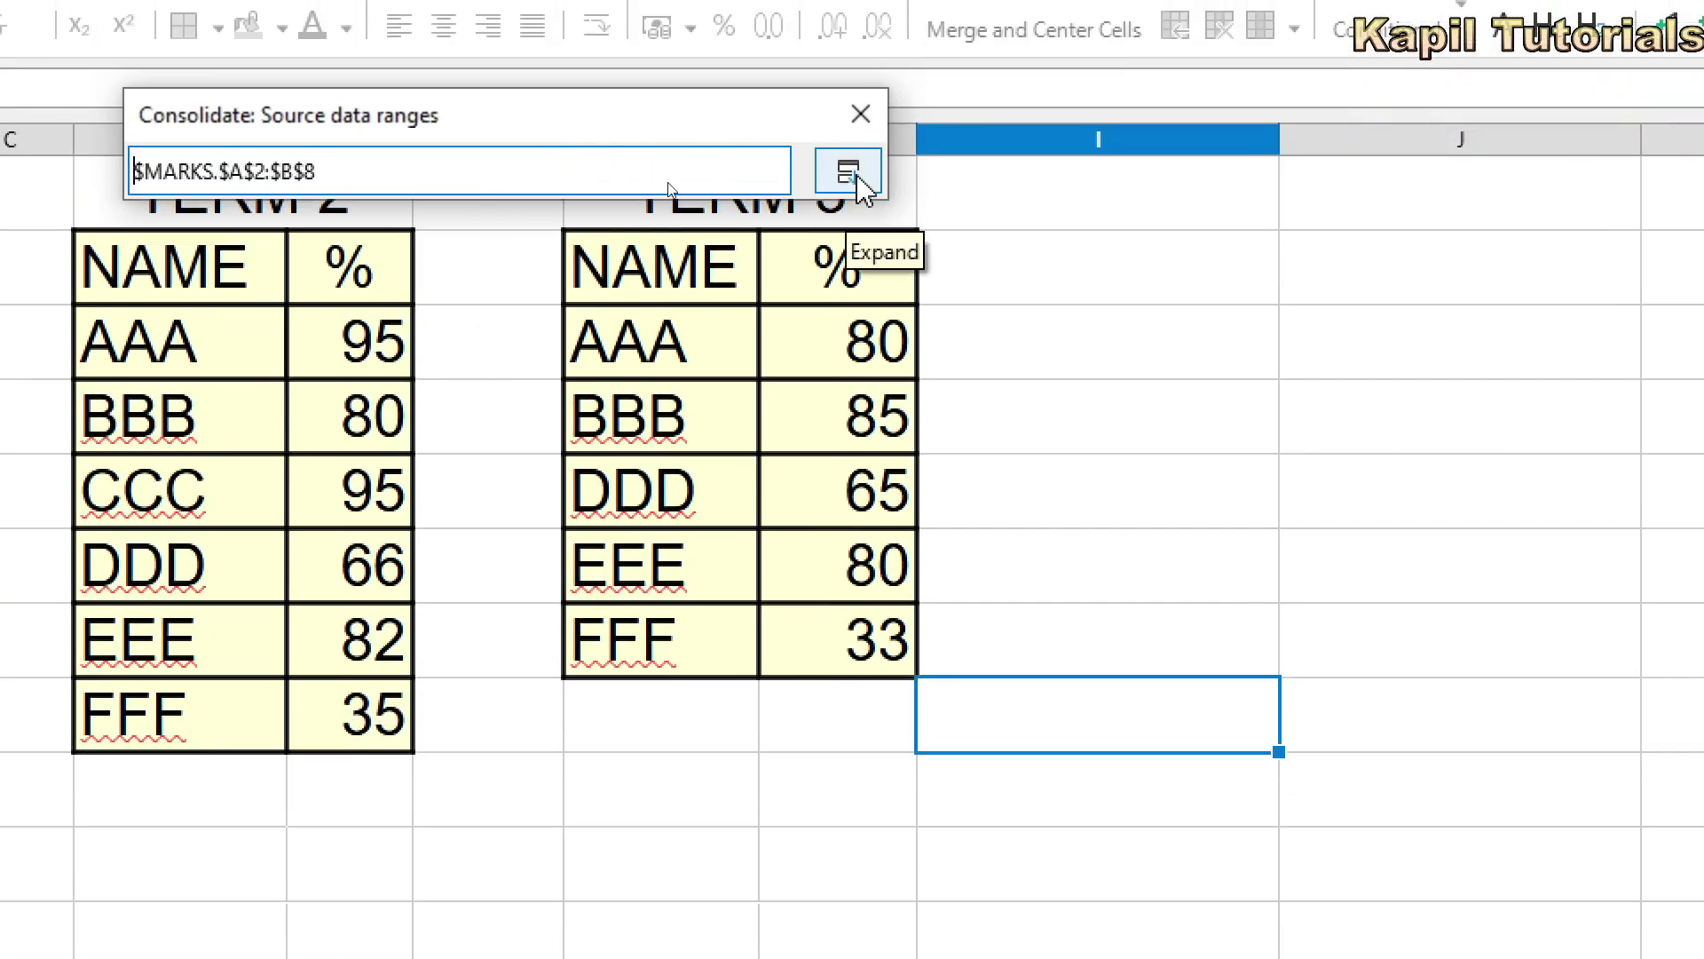
pyautogui.click(852, 174)
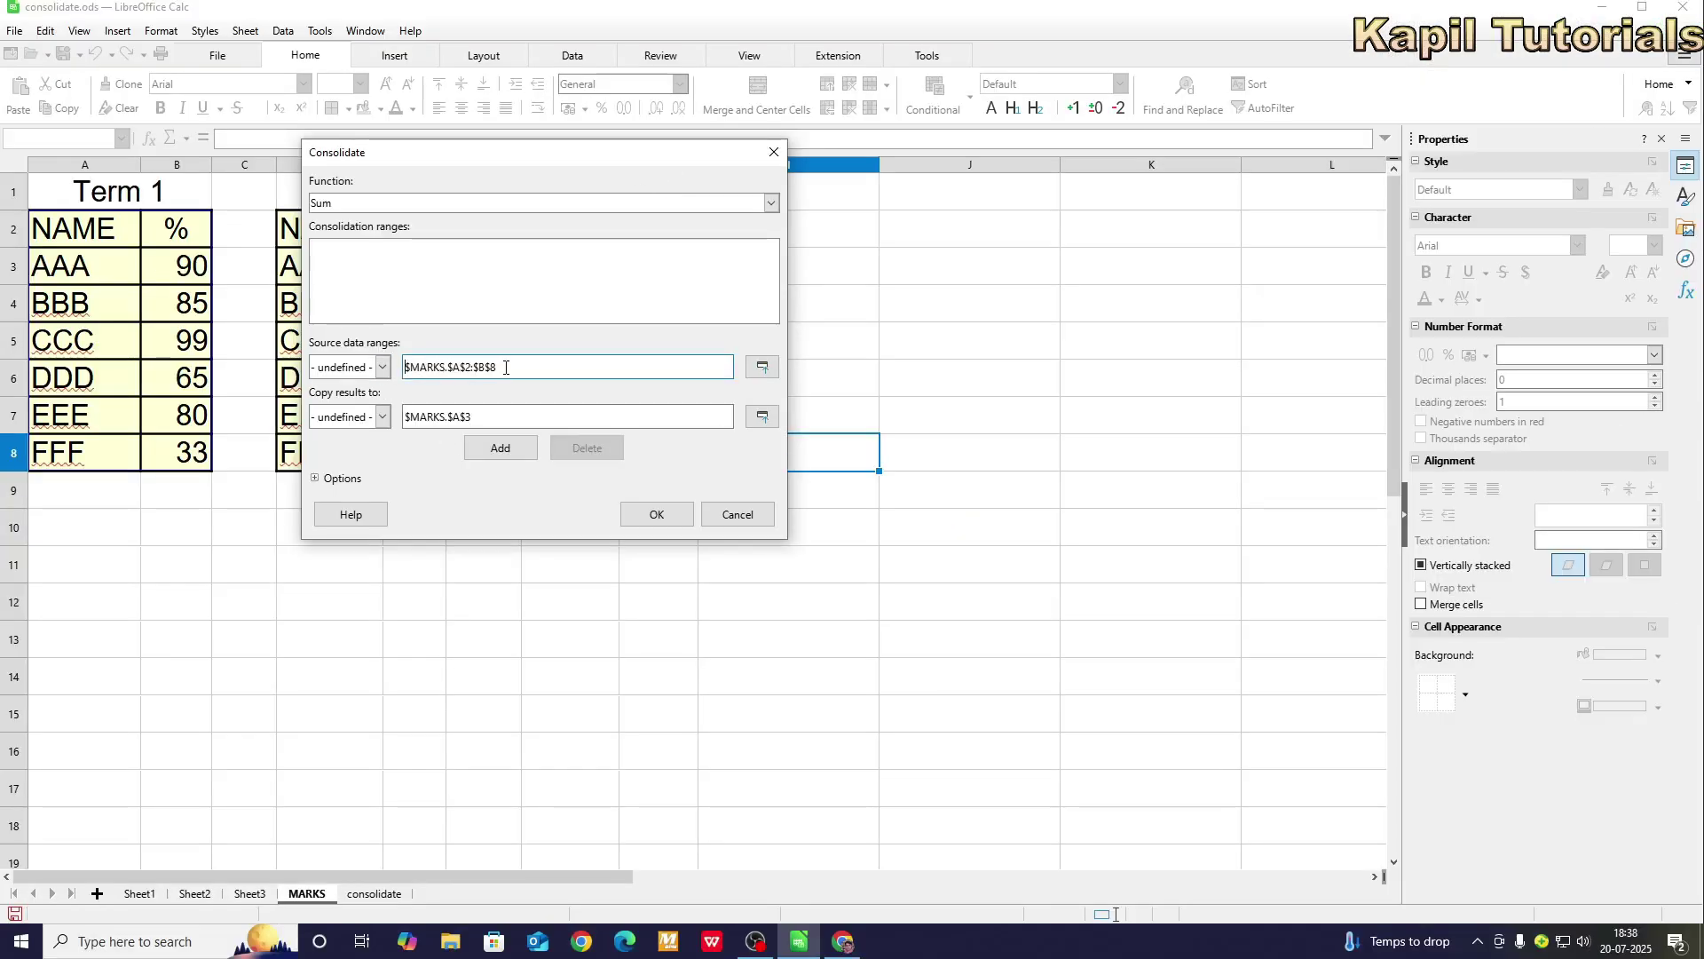
pyautogui.click(499, 449)
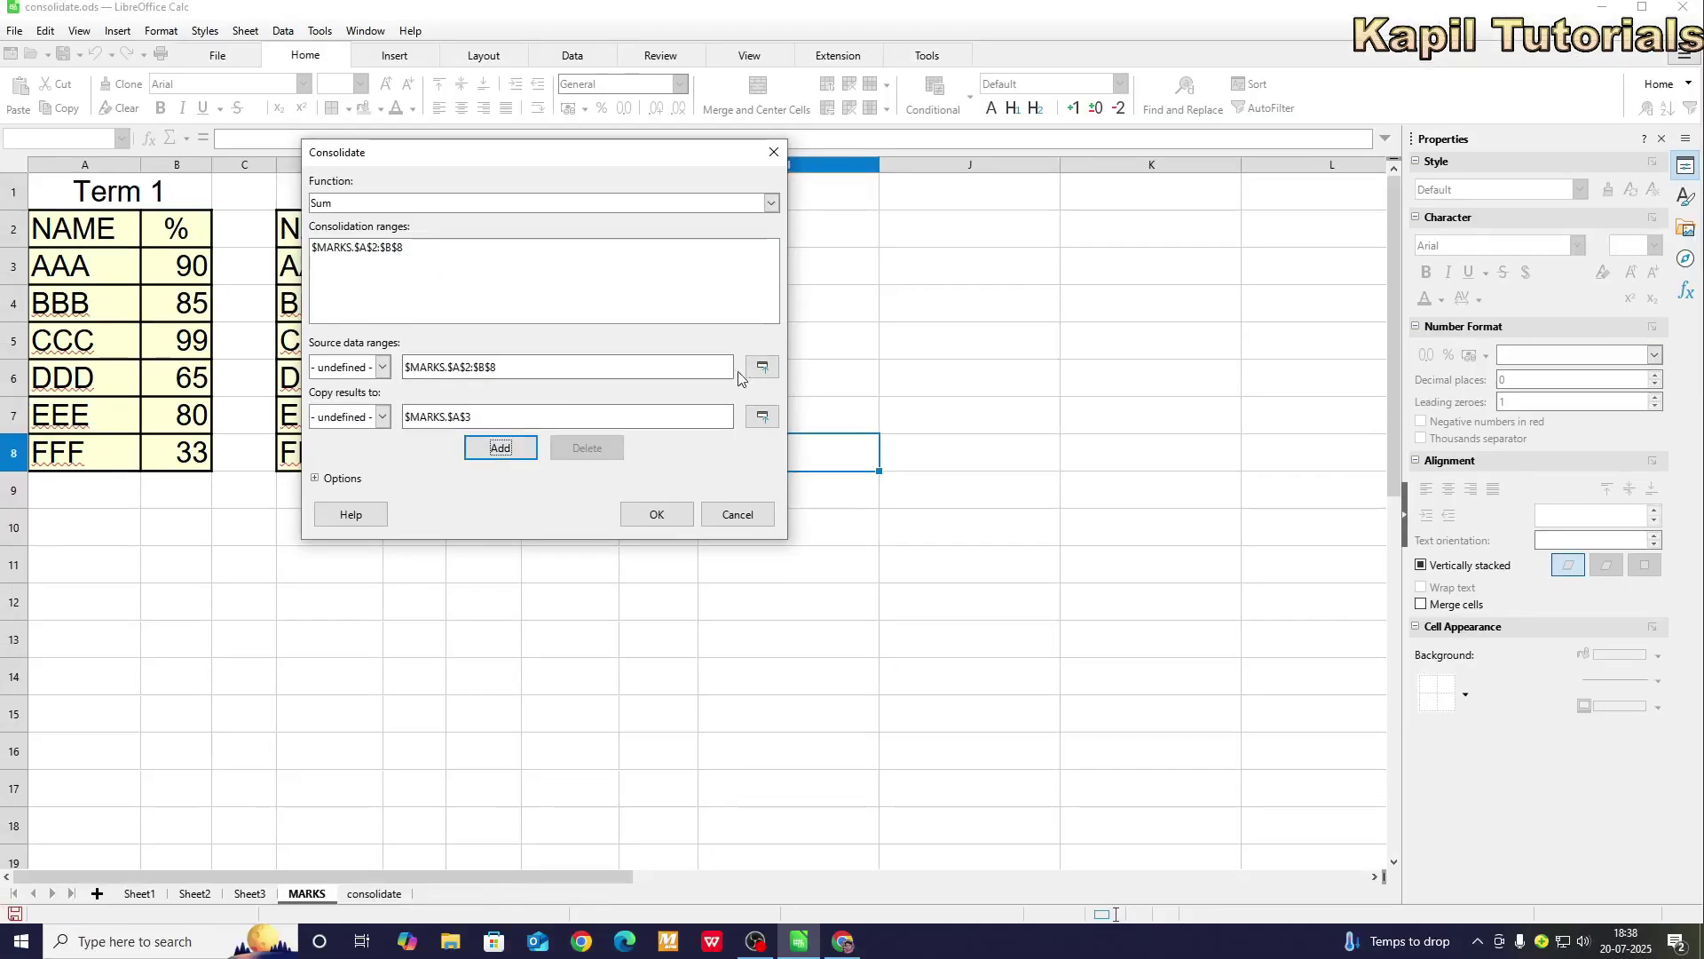
# - Add the TERM 2 table D2:E8 as the second consolidation range
pyautogui.click(761, 368)
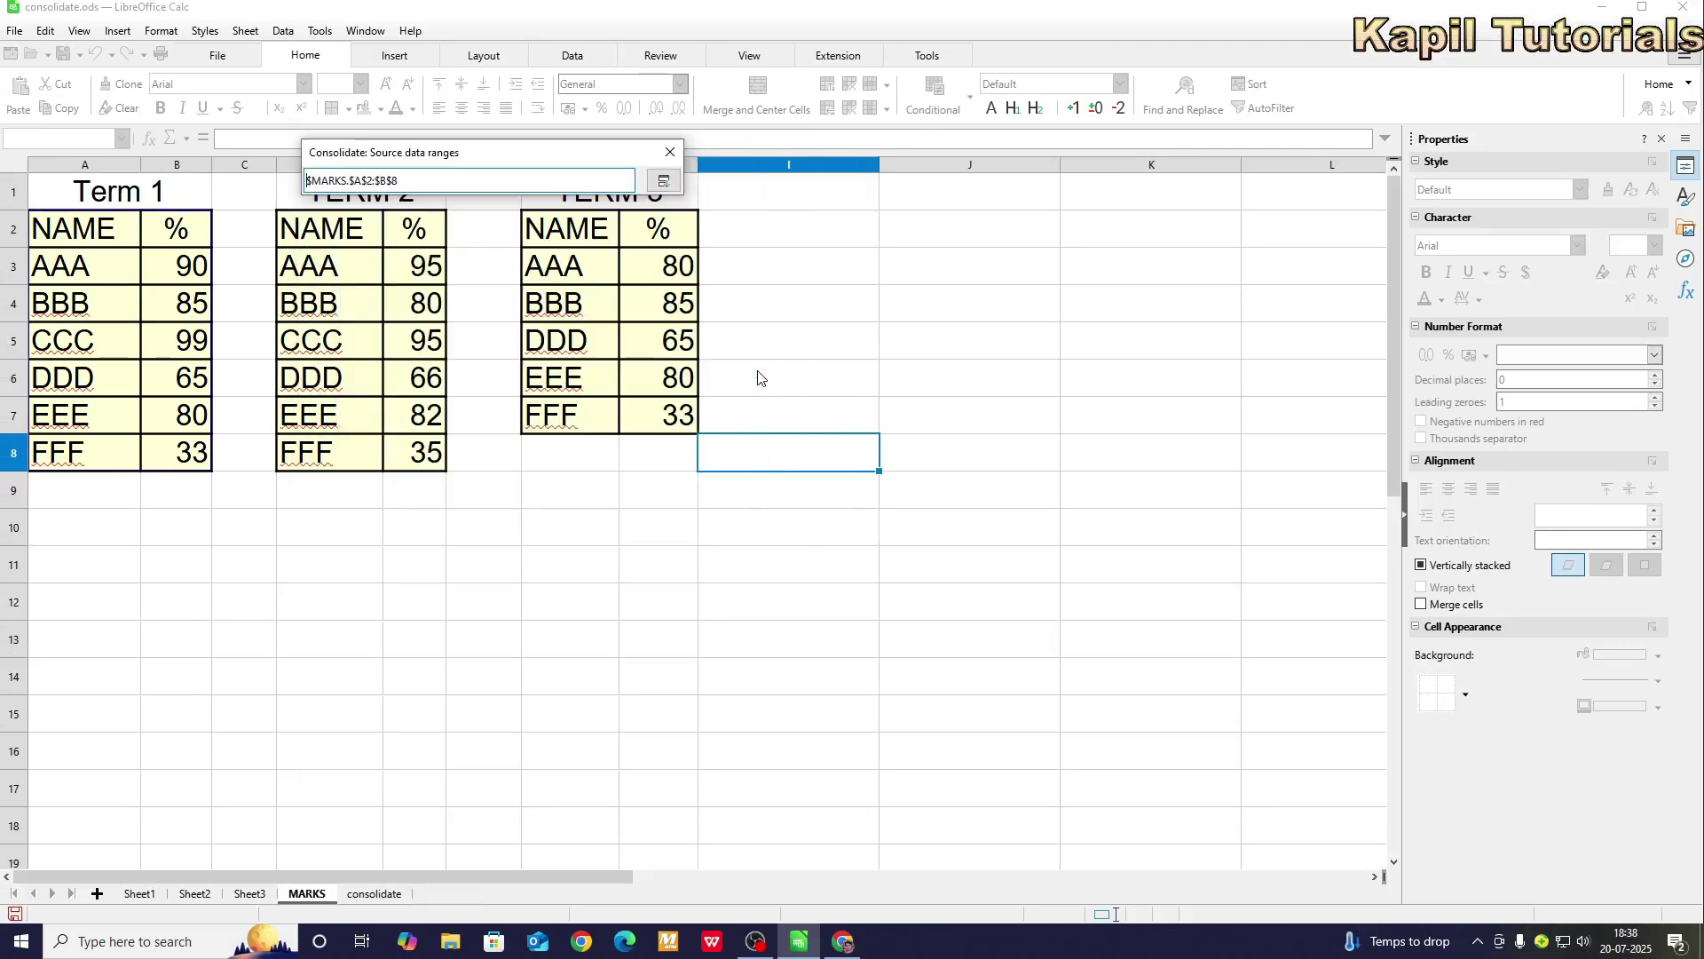
pyautogui.click(315, 232)
pyautogui.moveTo(315, 233); pyautogui.dragTo(417, 462)
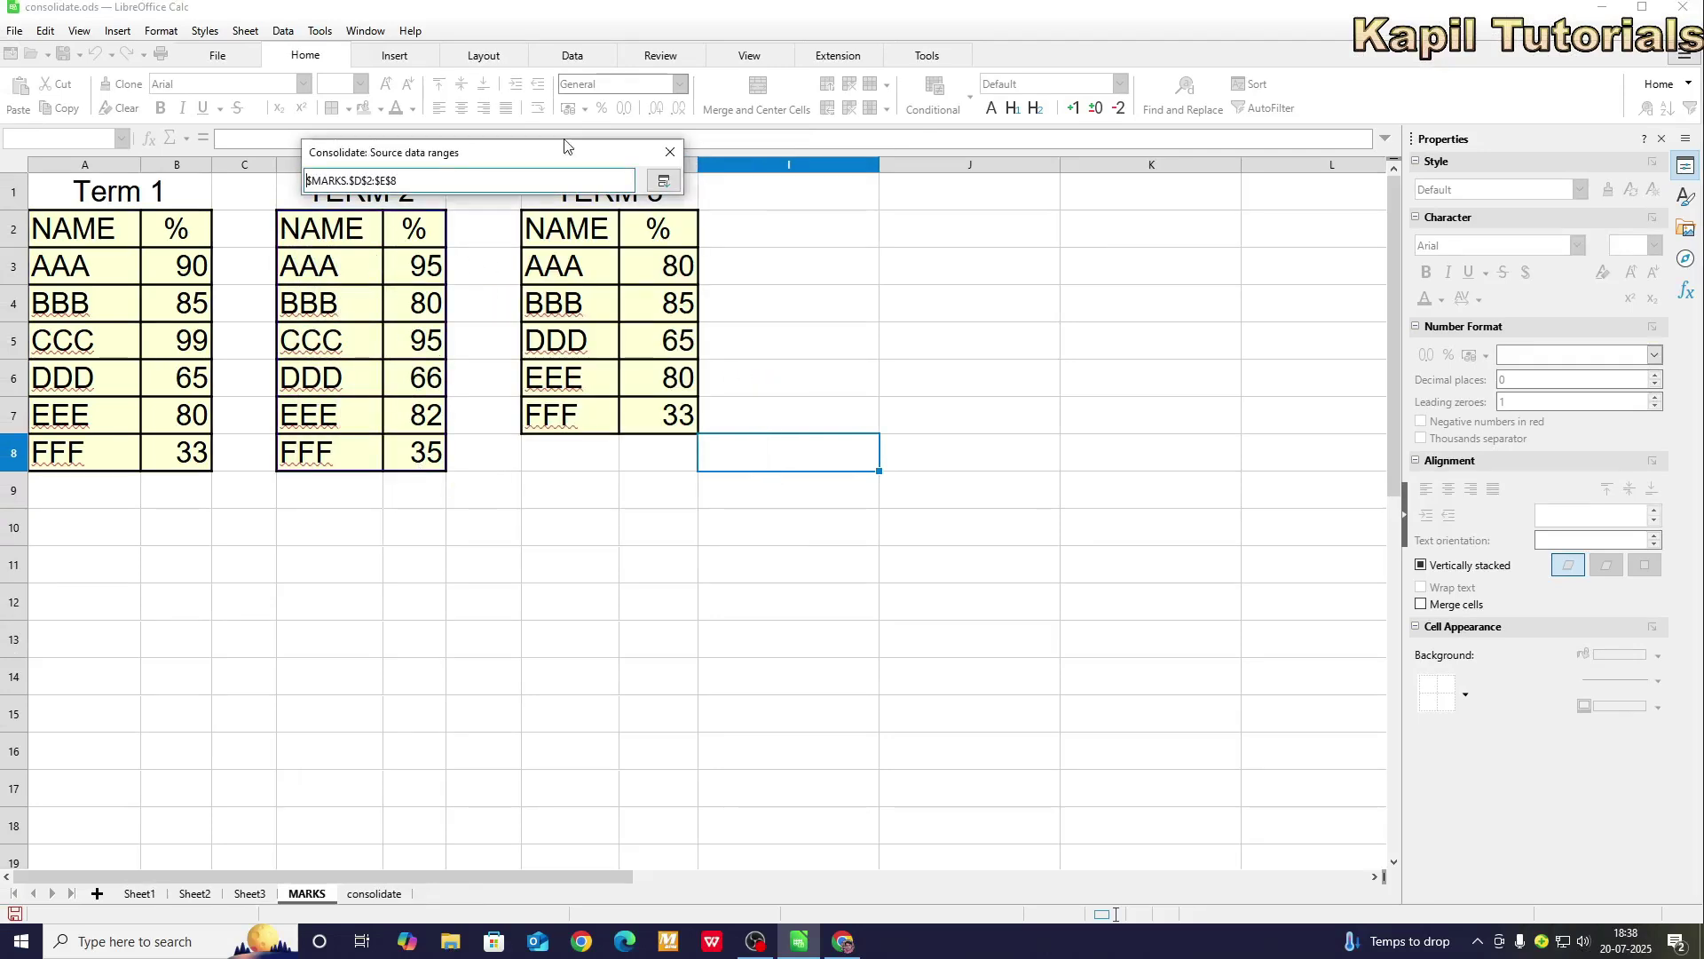
pyautogui.click(664, 184)
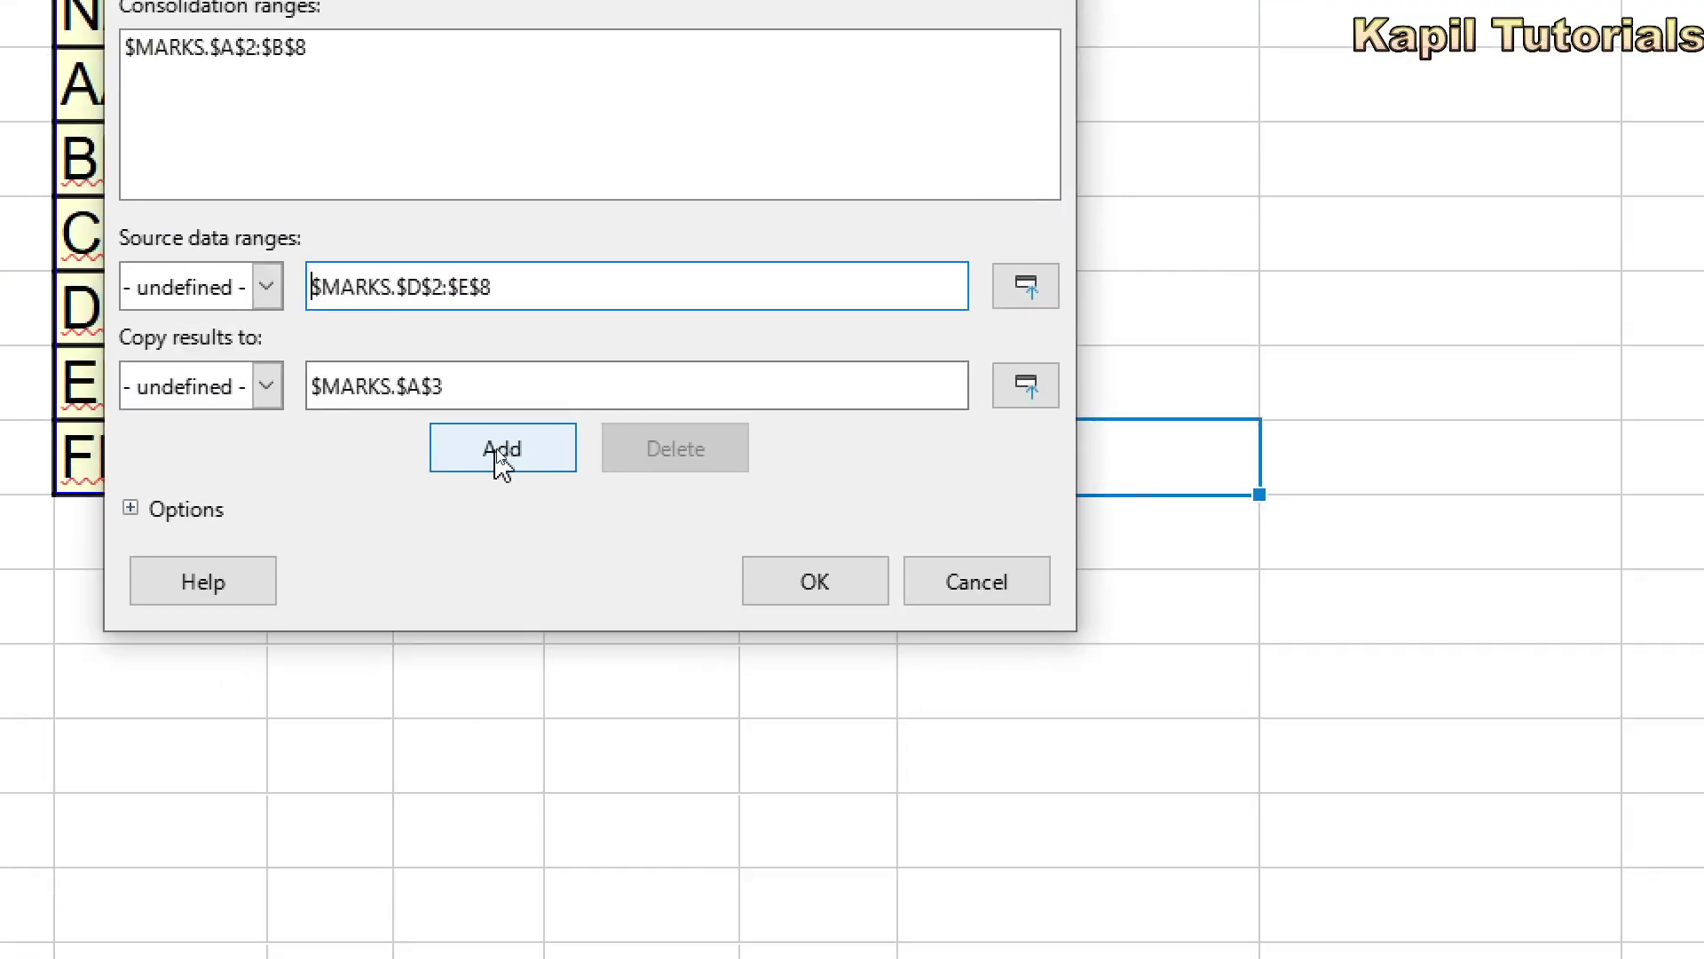
pyautogui.click(501, 450)
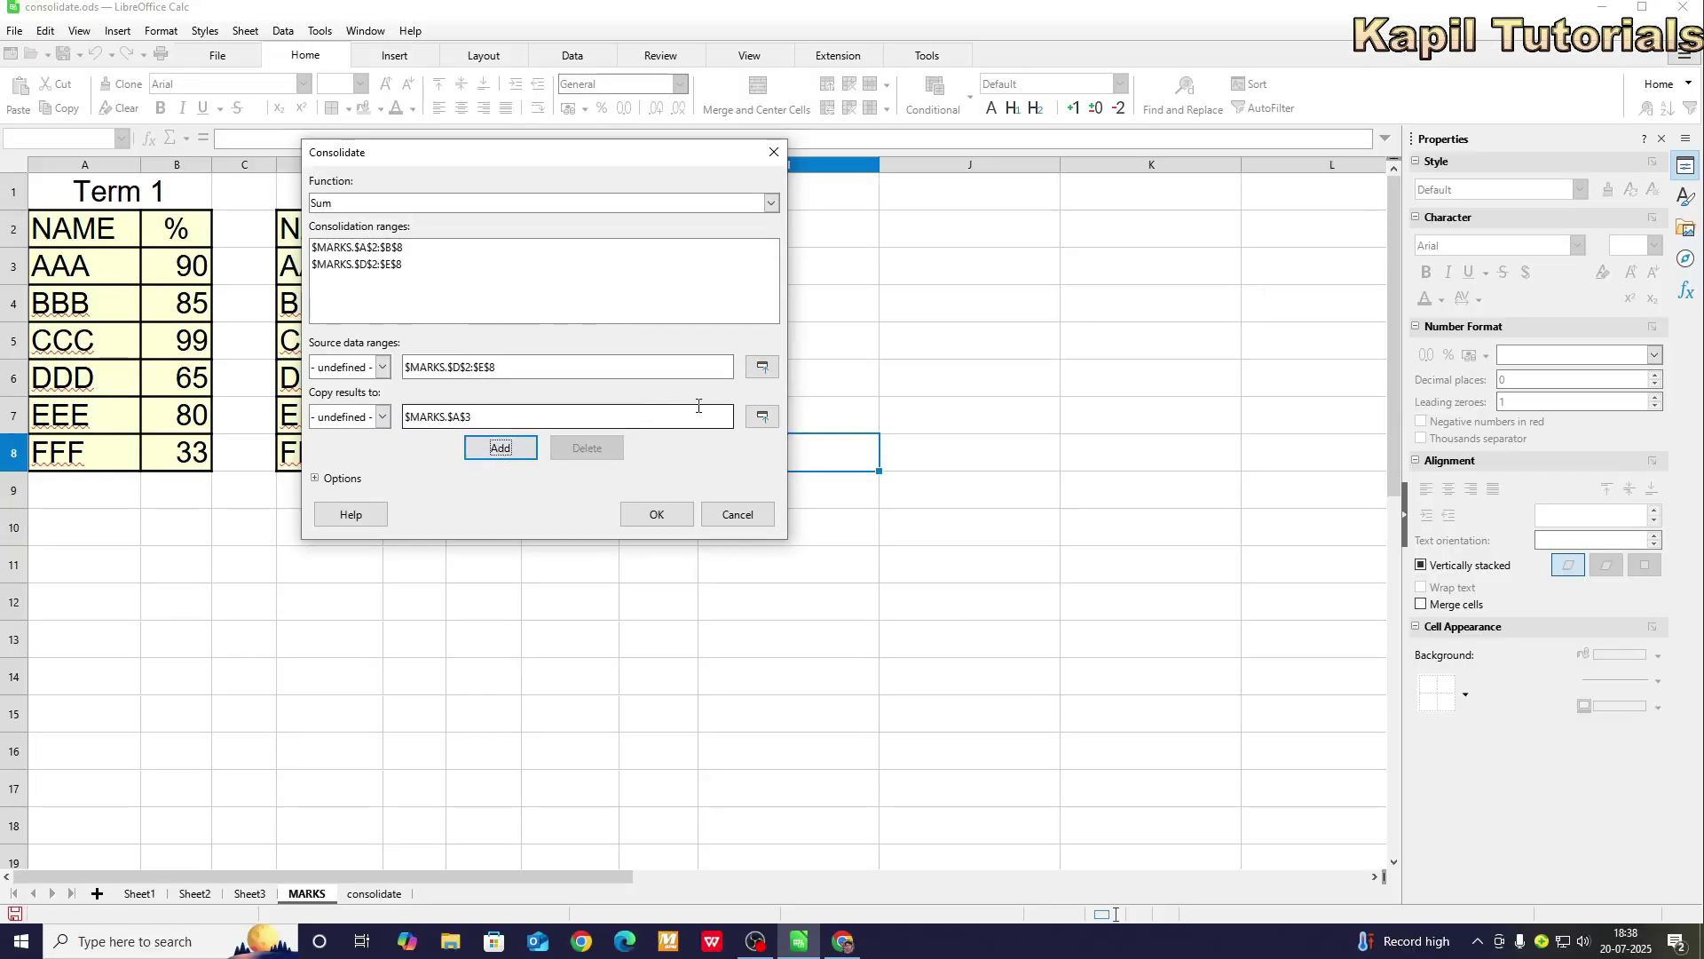
# - Select the TERM 3 table G2:H7 as the next source range
pyautogui.click(766, 368)
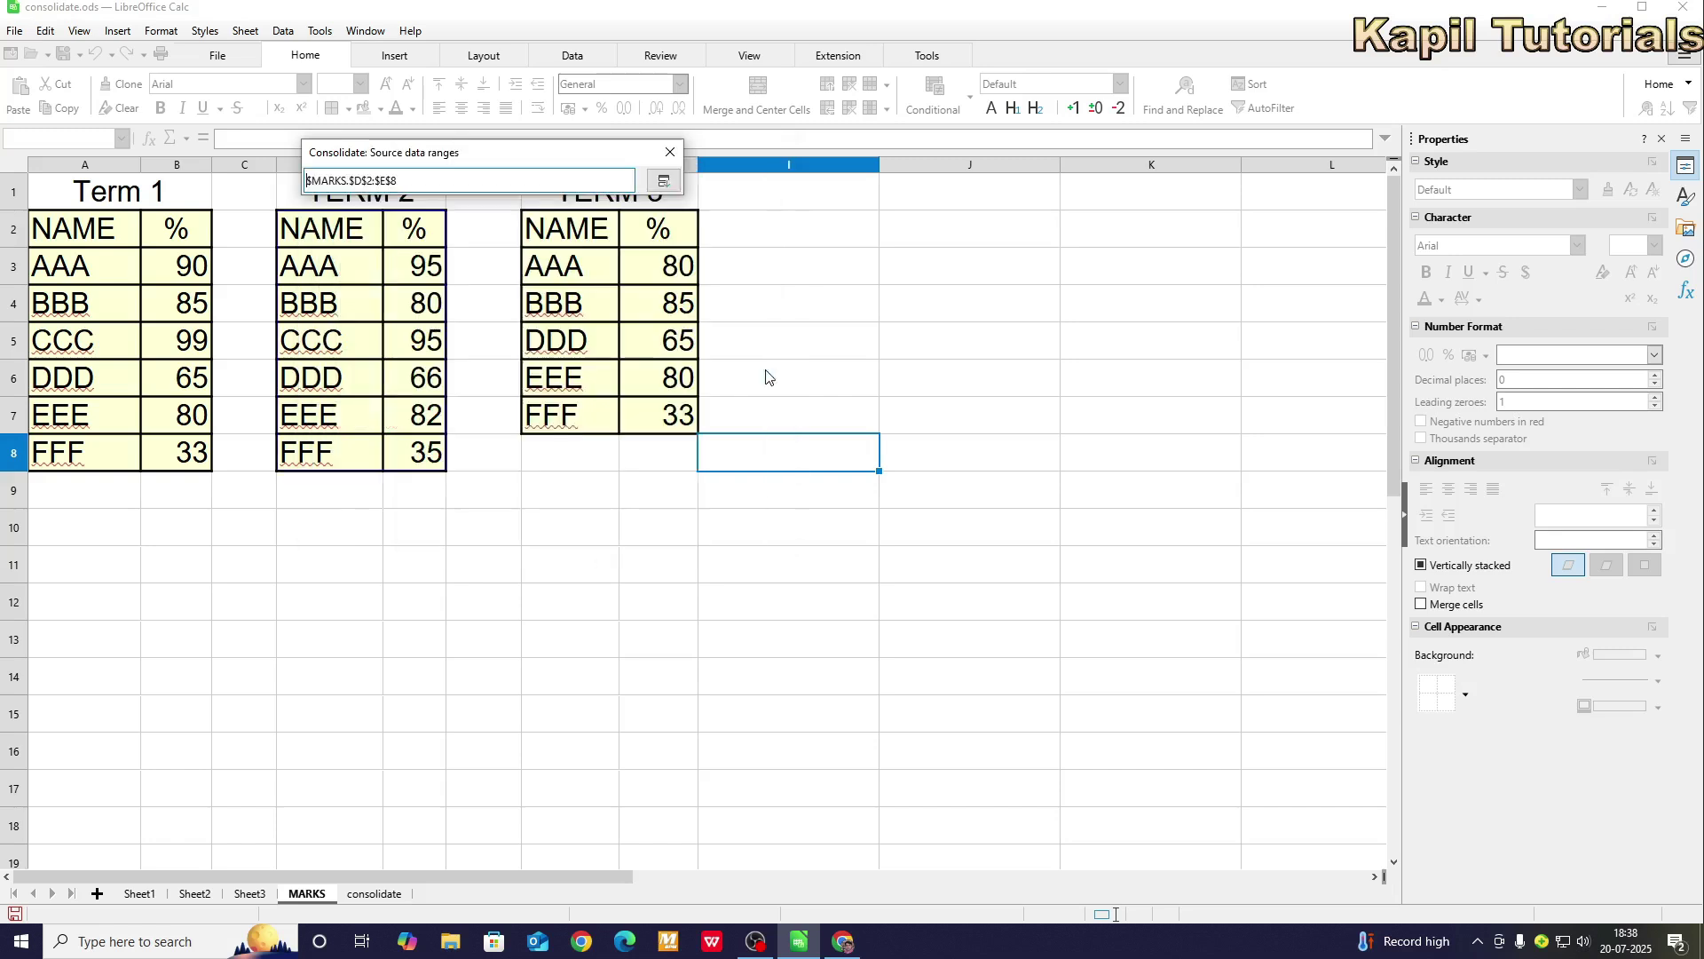
pyautogui.moveTo(544, 220); pyautogui.dragTo(656, 424)
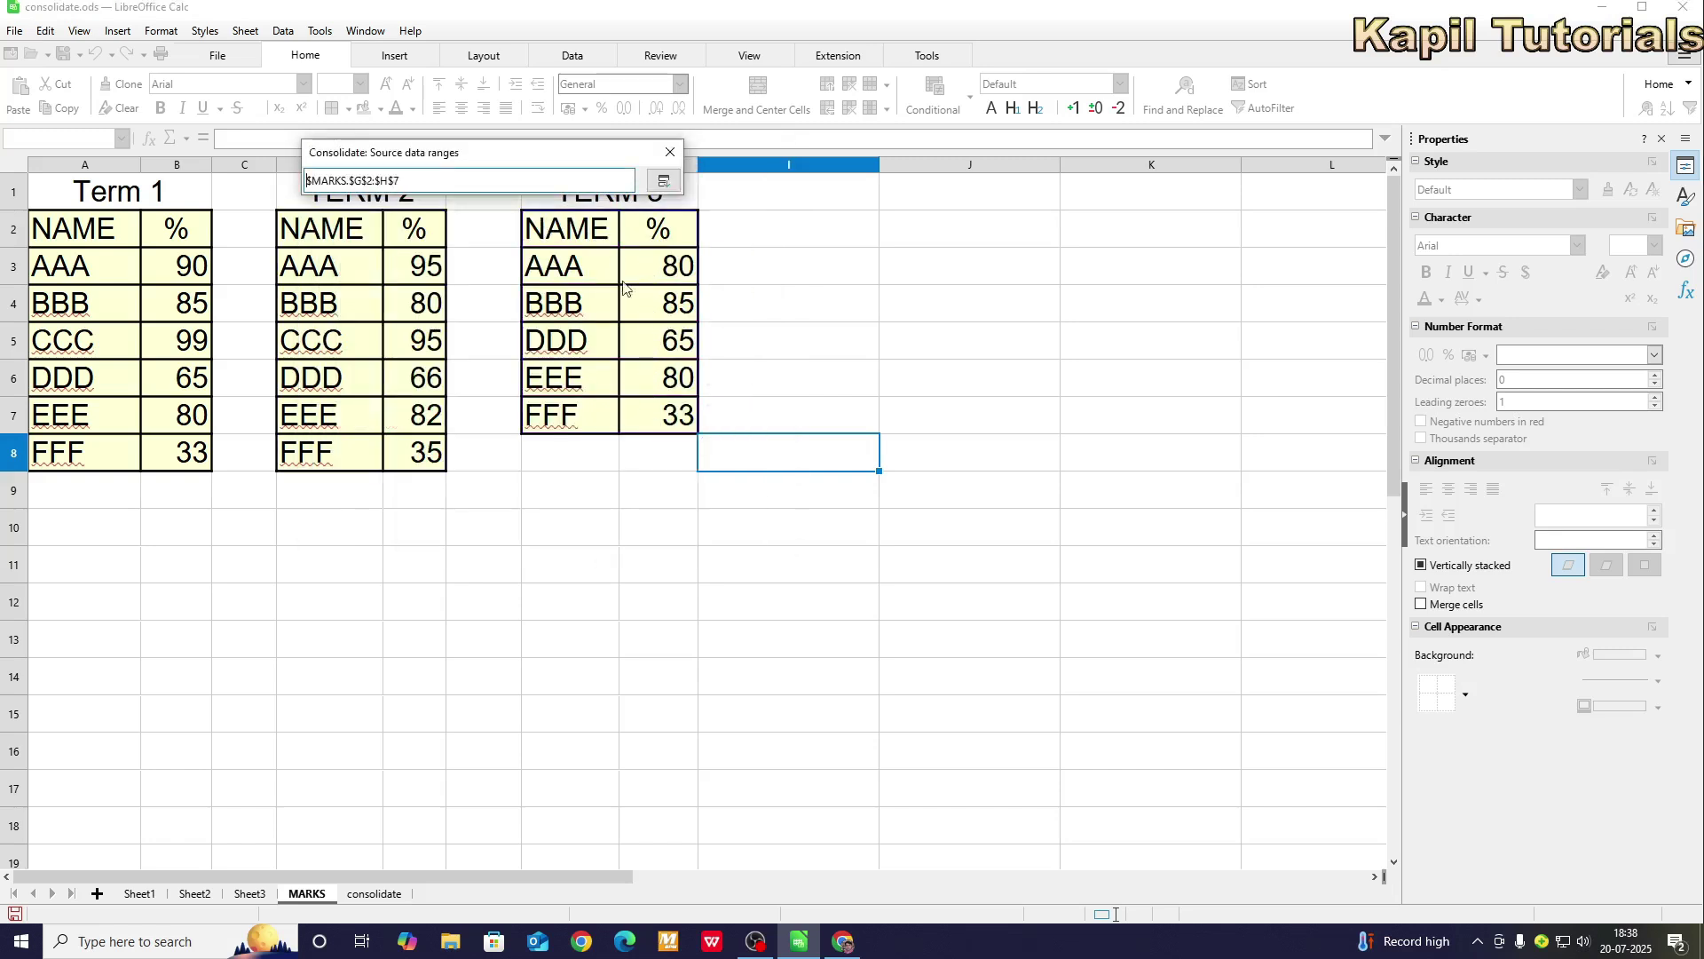
pyautogui.moveTo(568, 233); pyautogui.dragTo(650, 415)
pyautogui.click(665, 182)
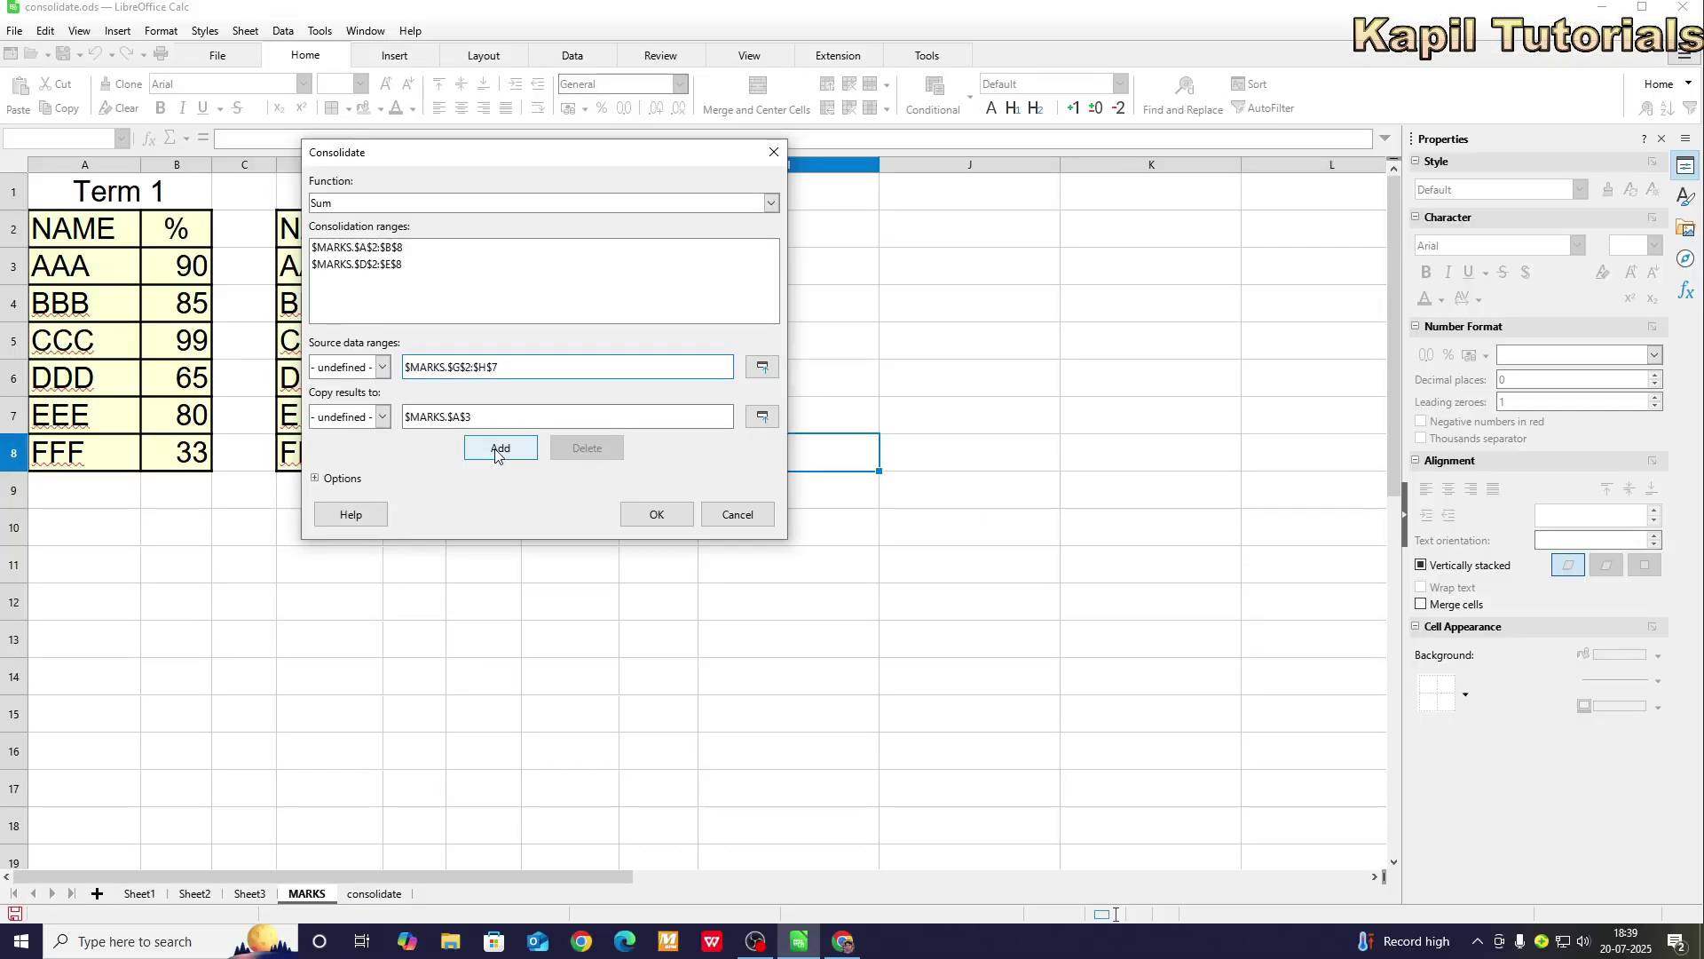
# - Add G2:H7 to the list, keep Sum as the function, and show the extra options
pyautogui.click(563, 526)
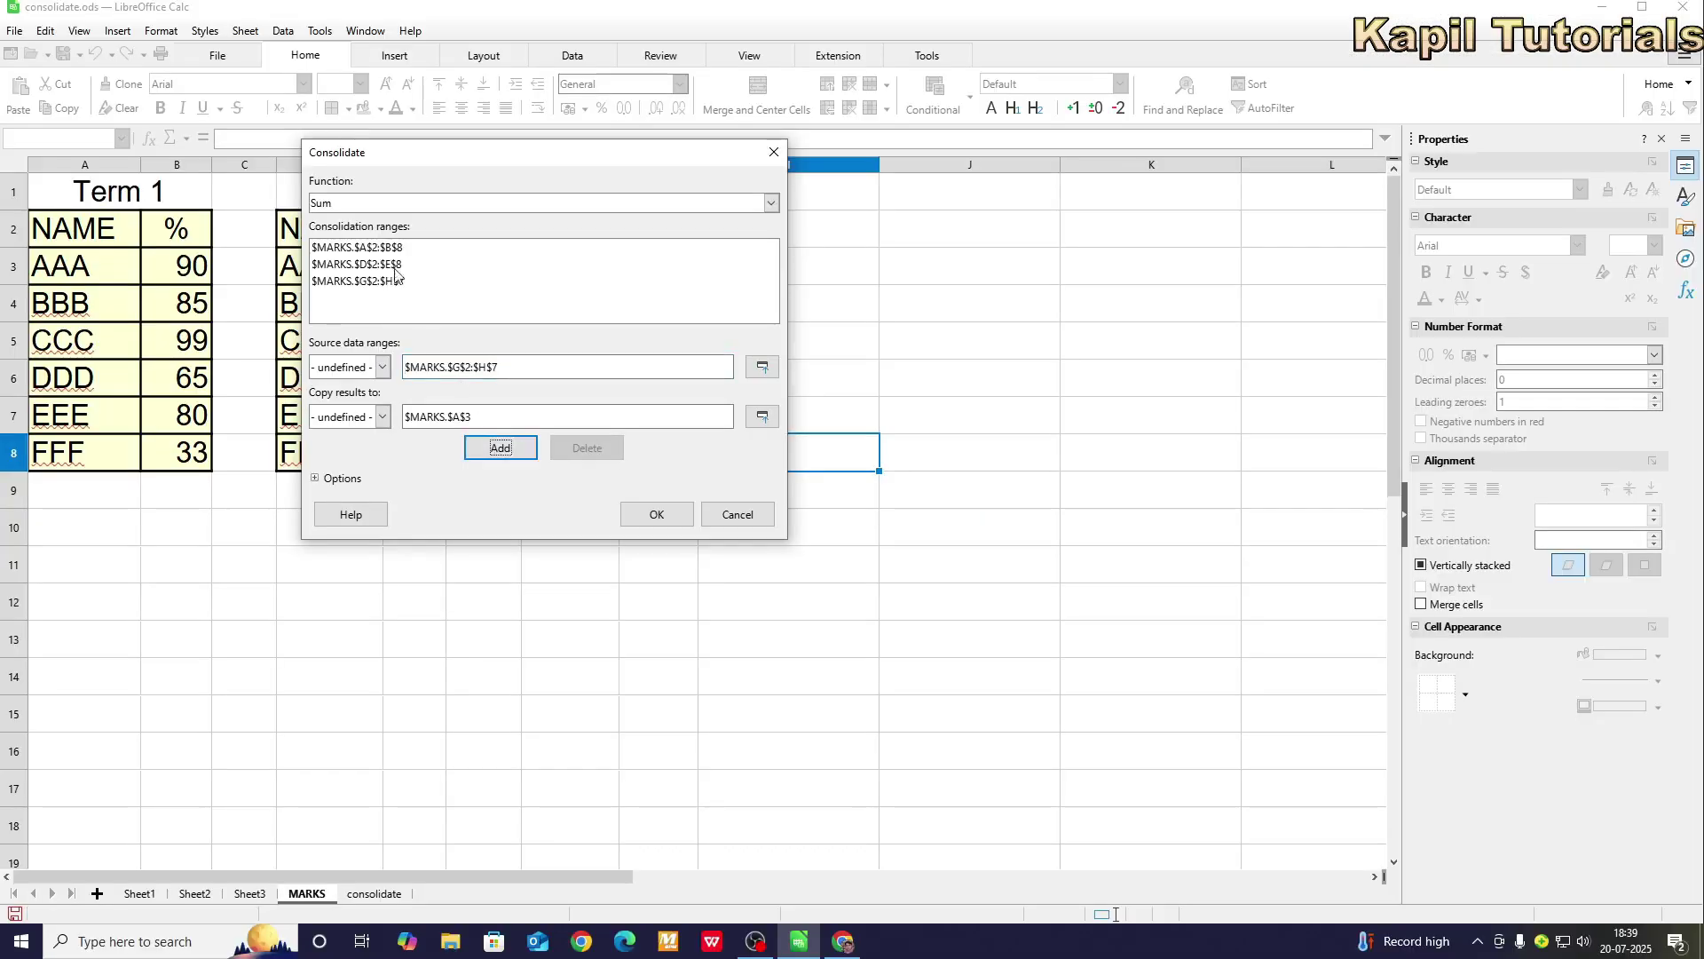
pyautogui.moveTo(387, 164); pyautogui.dragTo(884, 251)
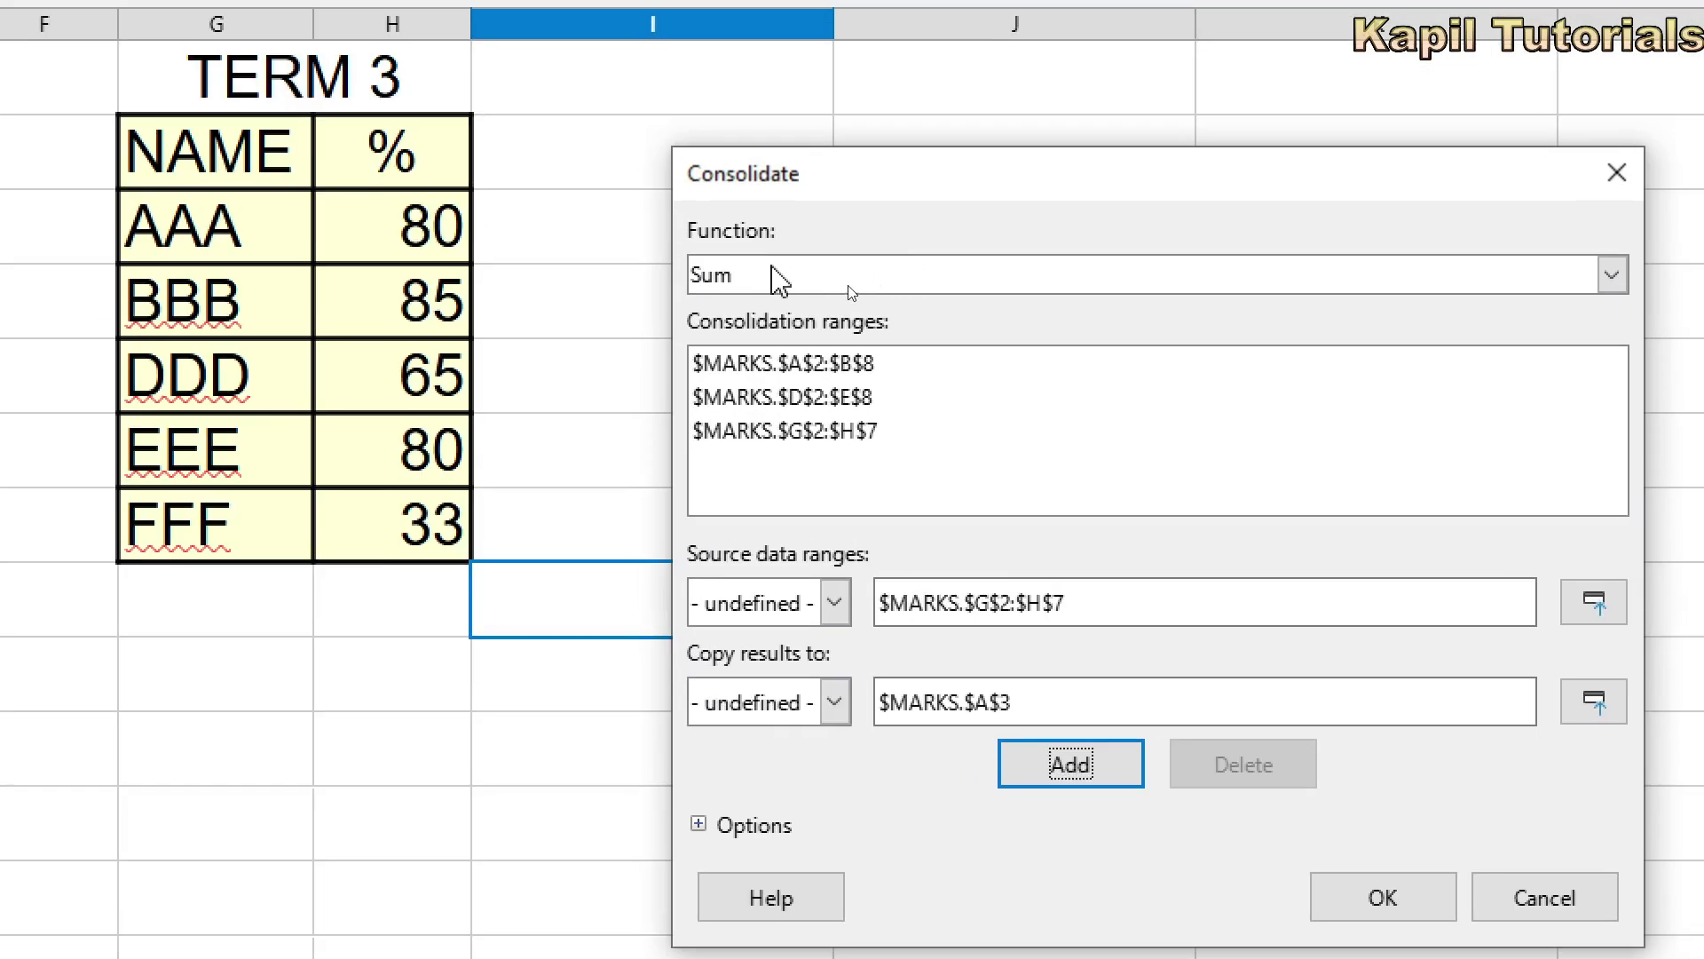
pyautogui.click(902, 282)
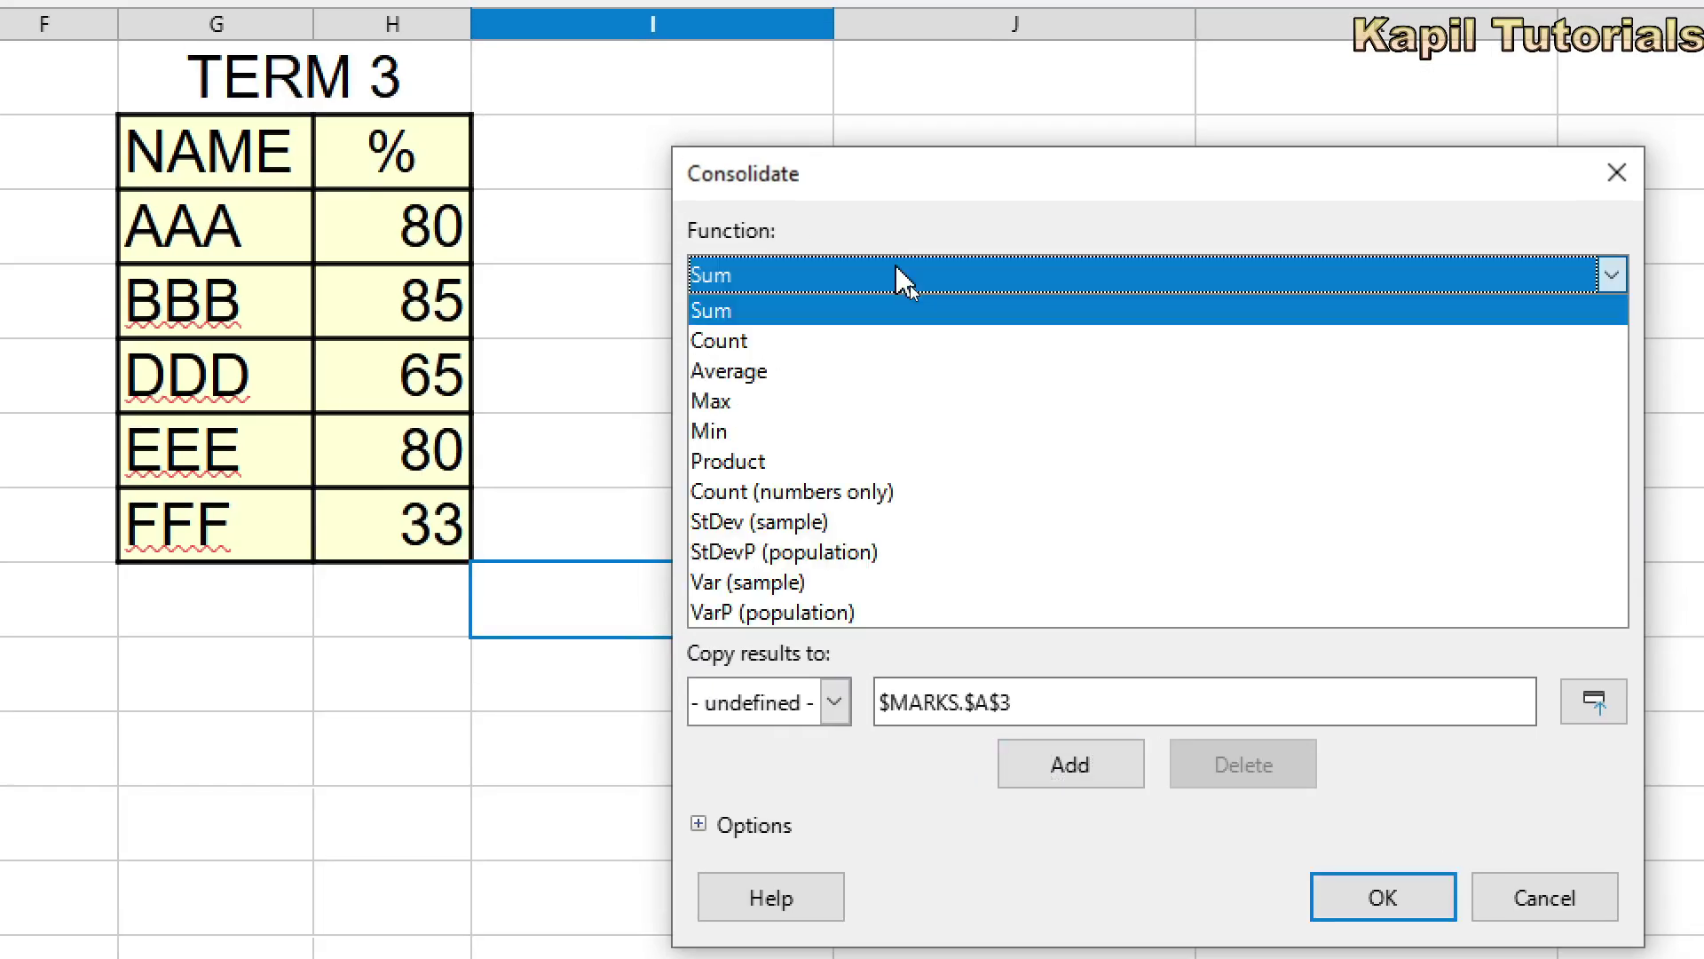
pyautogui.click(771, 278)
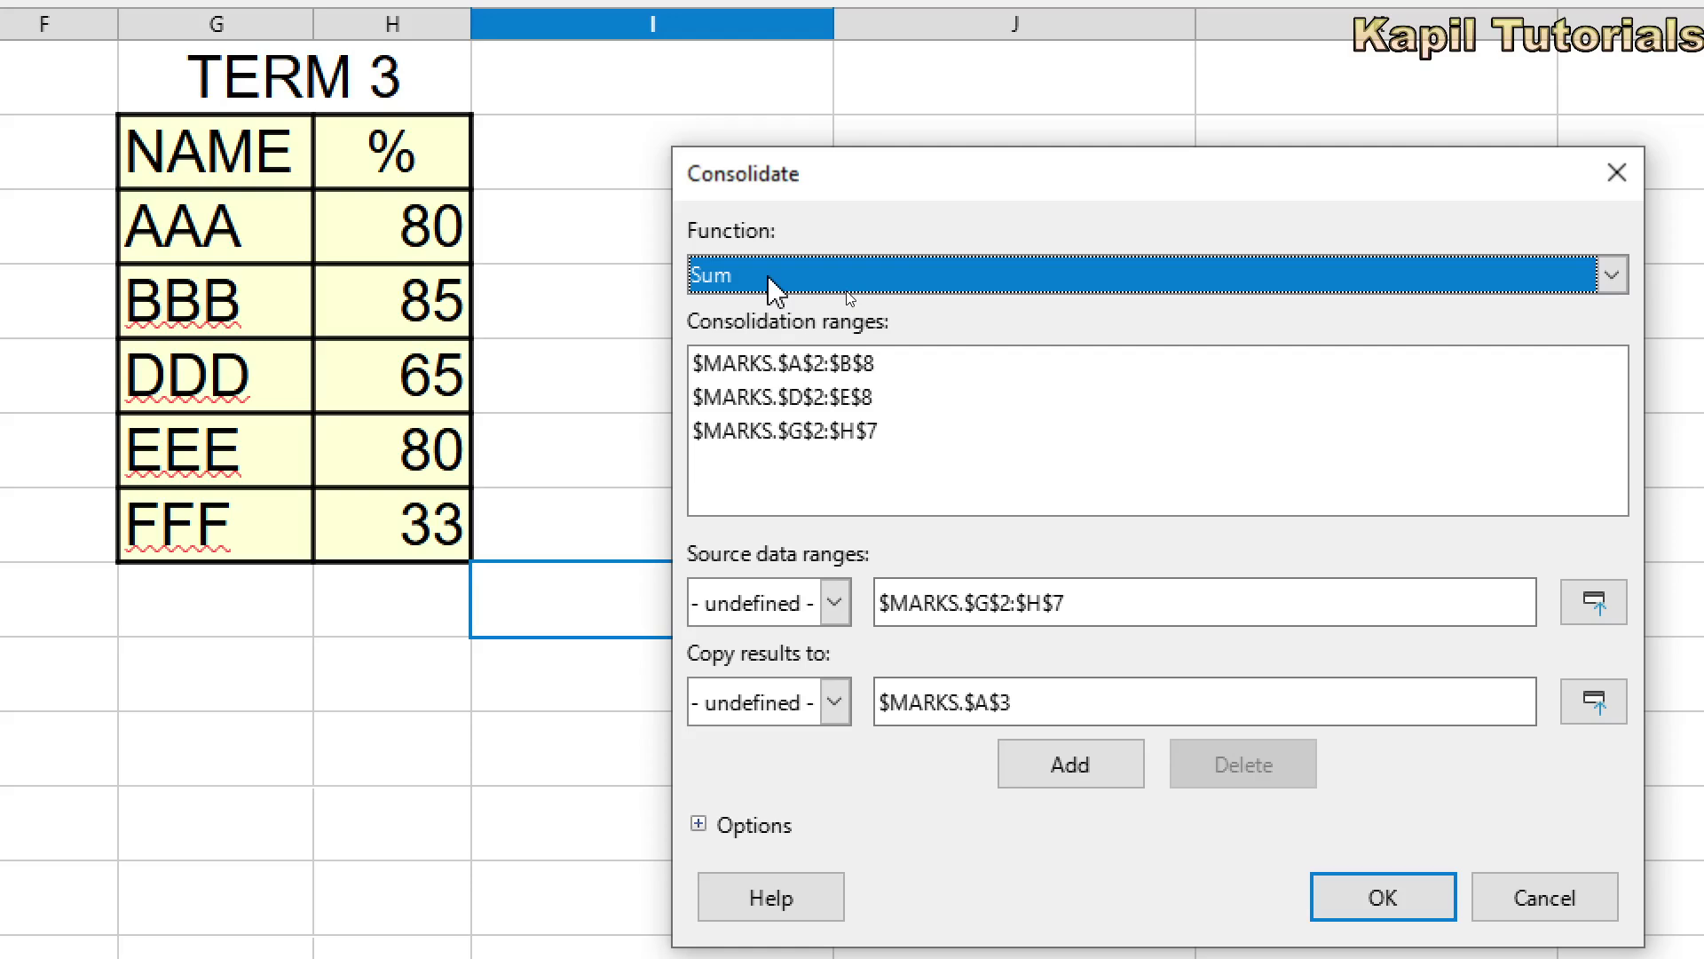
pyautogui.click(274, 453)
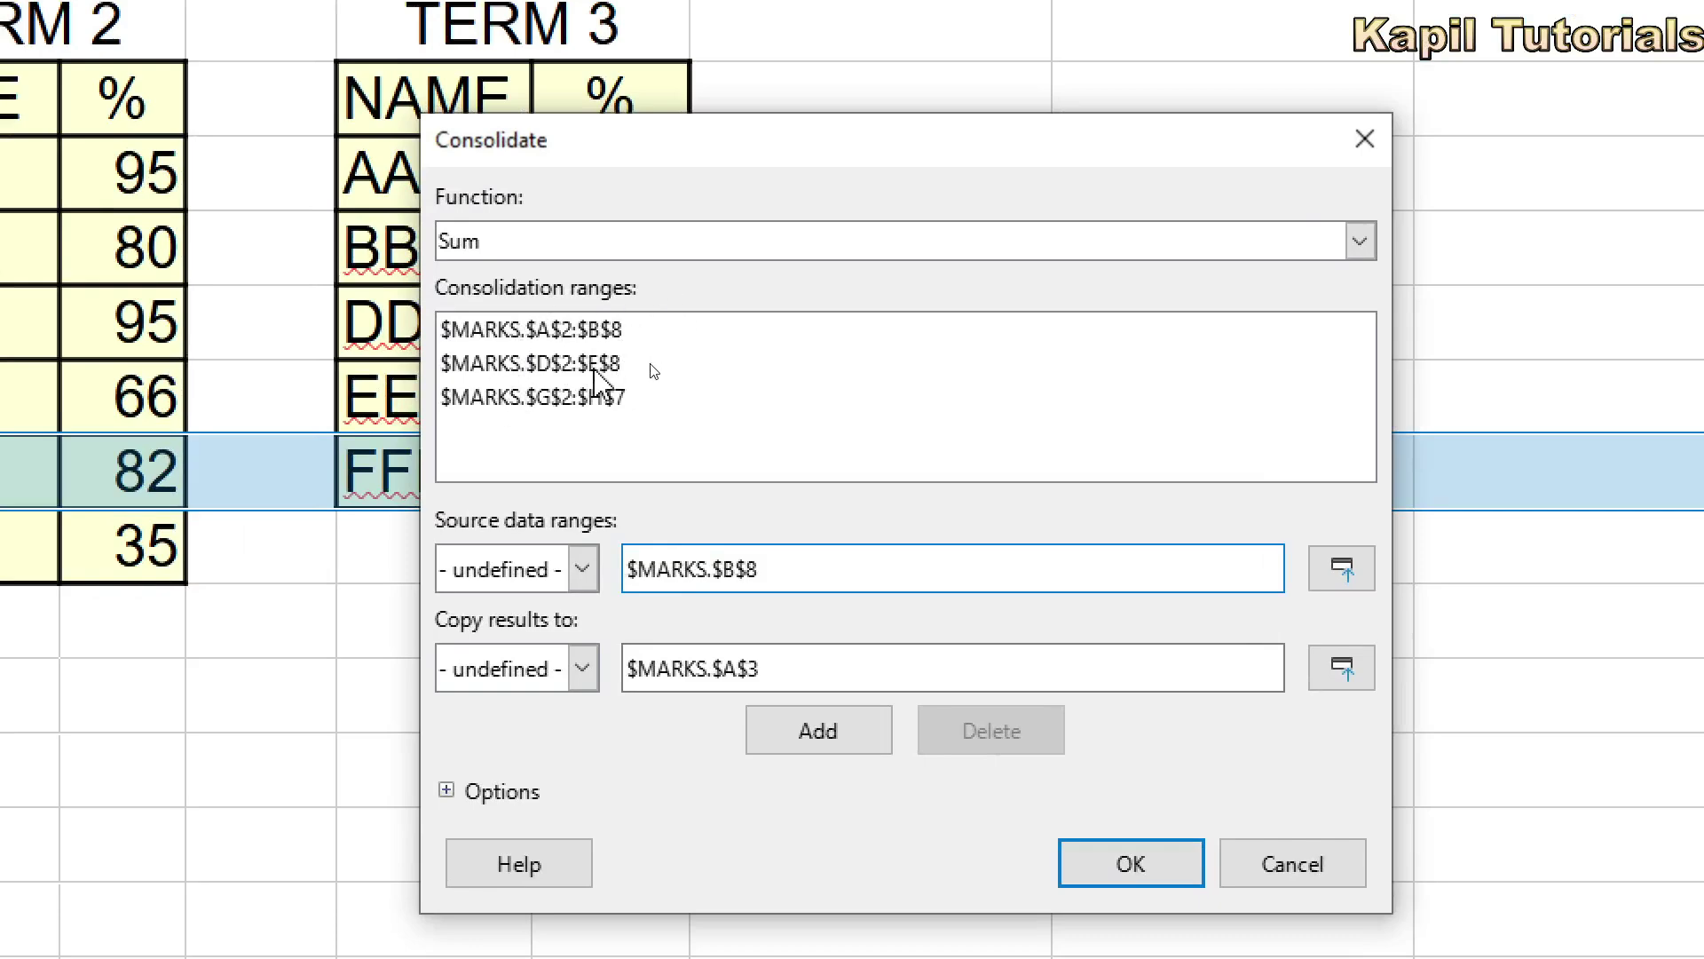
pyautogui.click(448, 792)
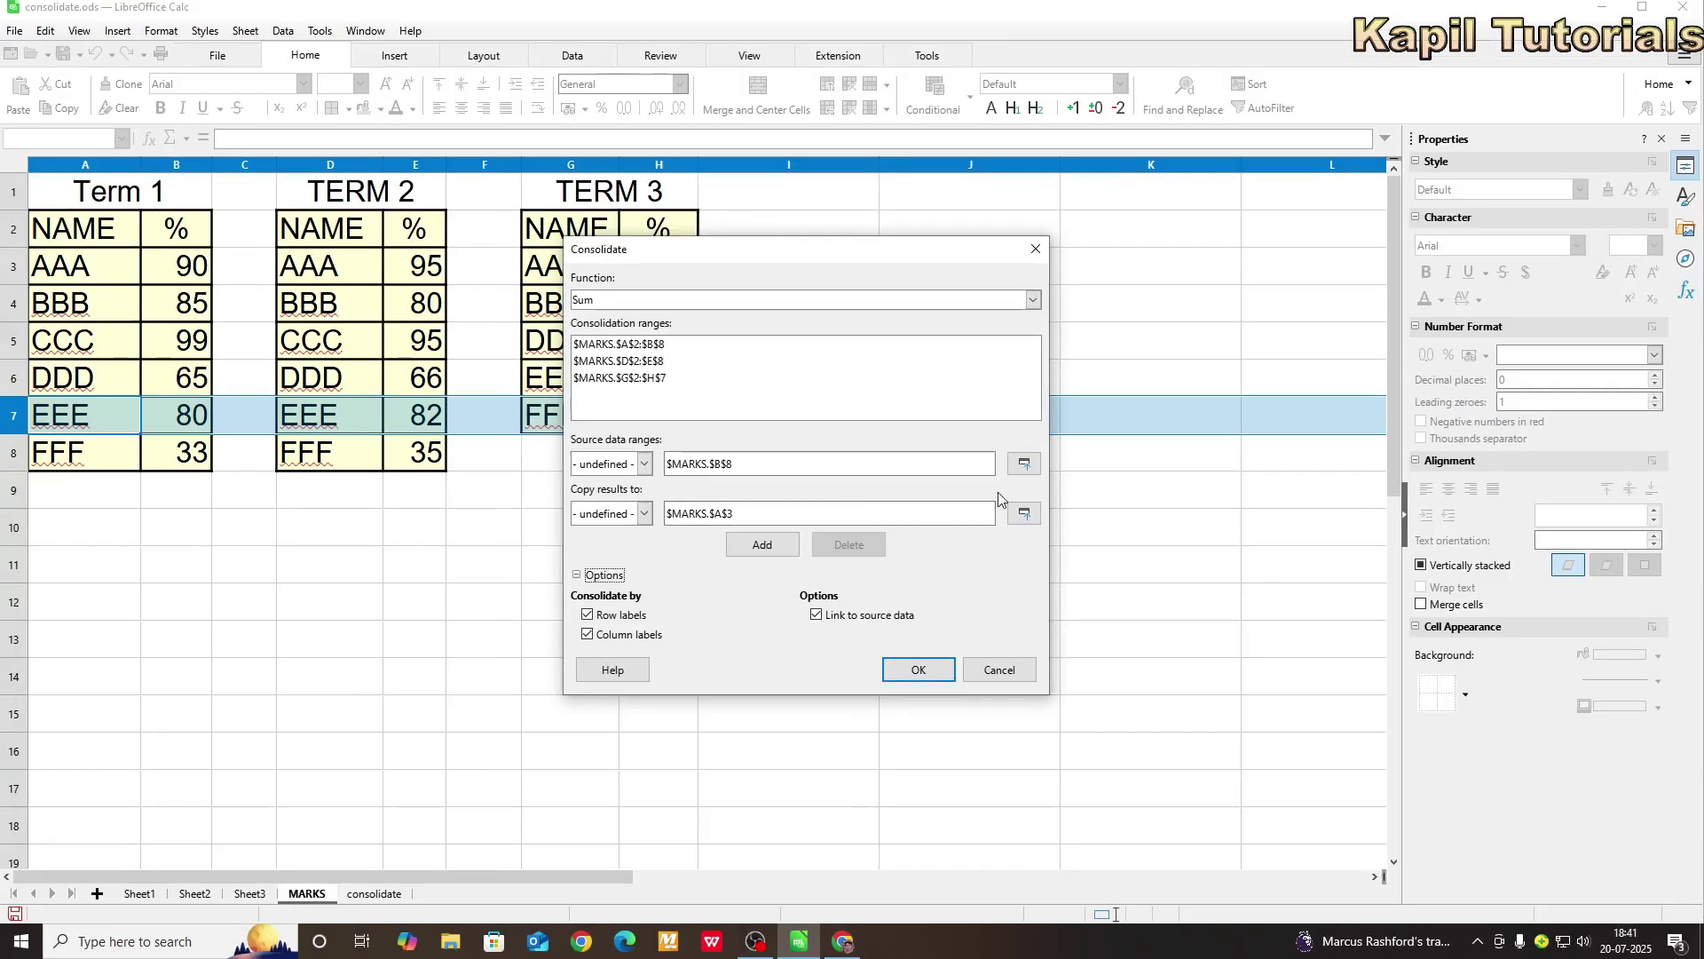
# - Send the results to cell A3 of the consolidate sheet and run the consolidation
pyautogui.click(1026, 515)
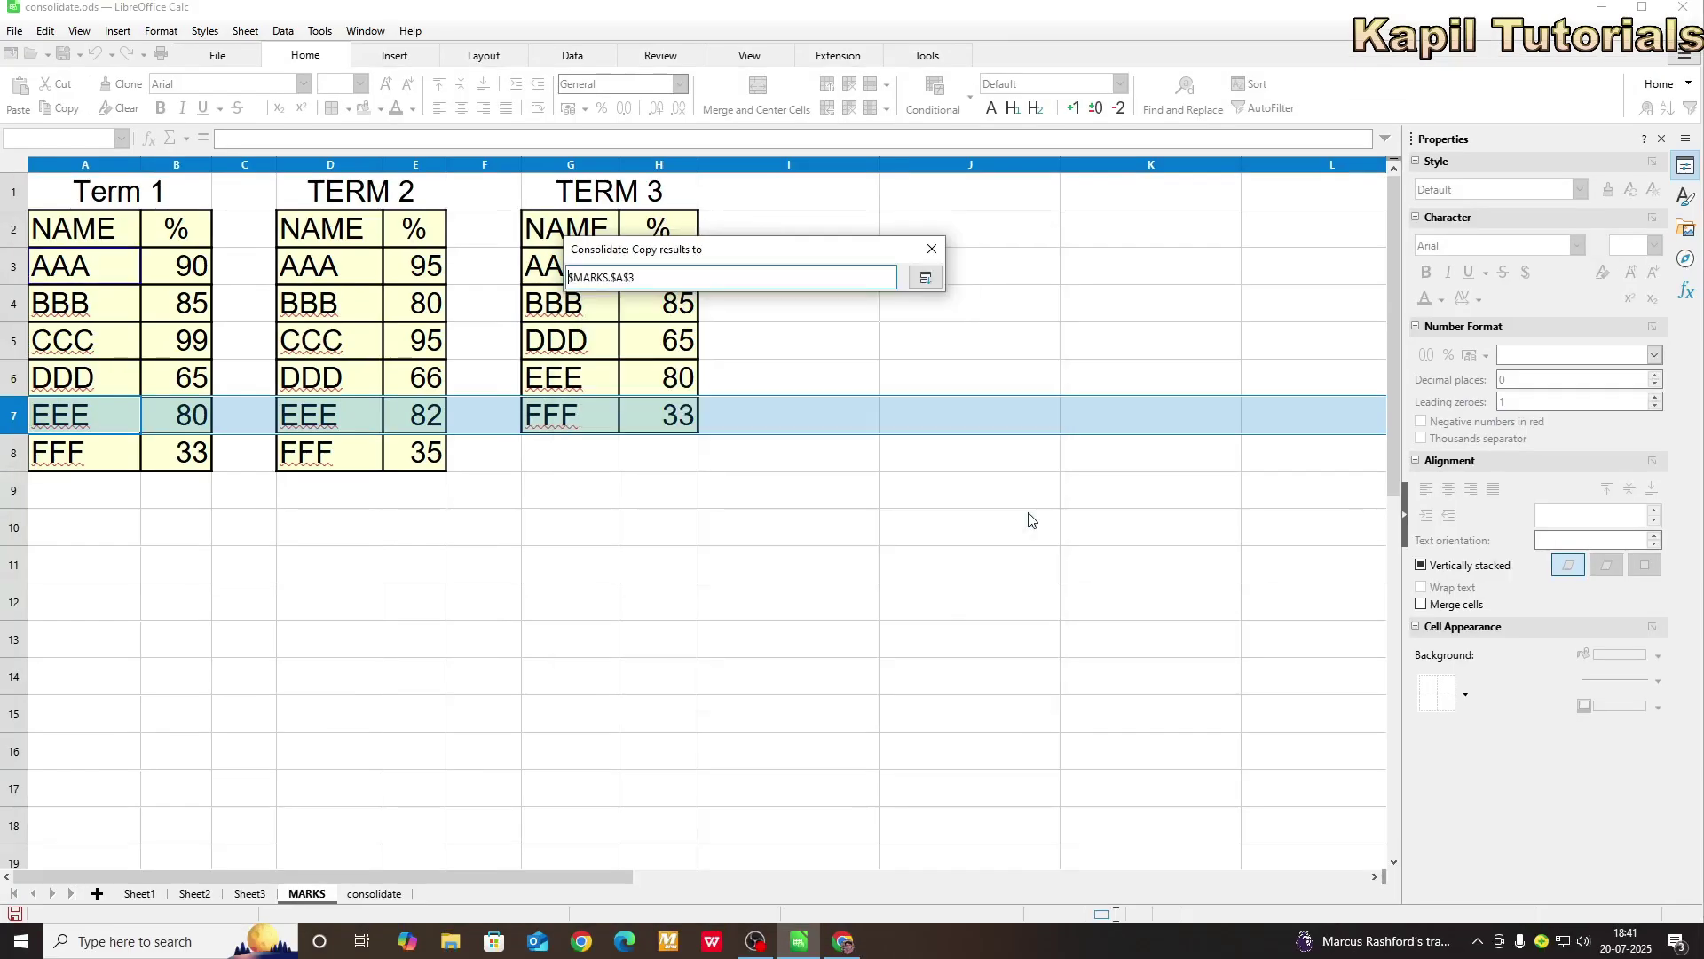
pyautogui.click(374, 895)
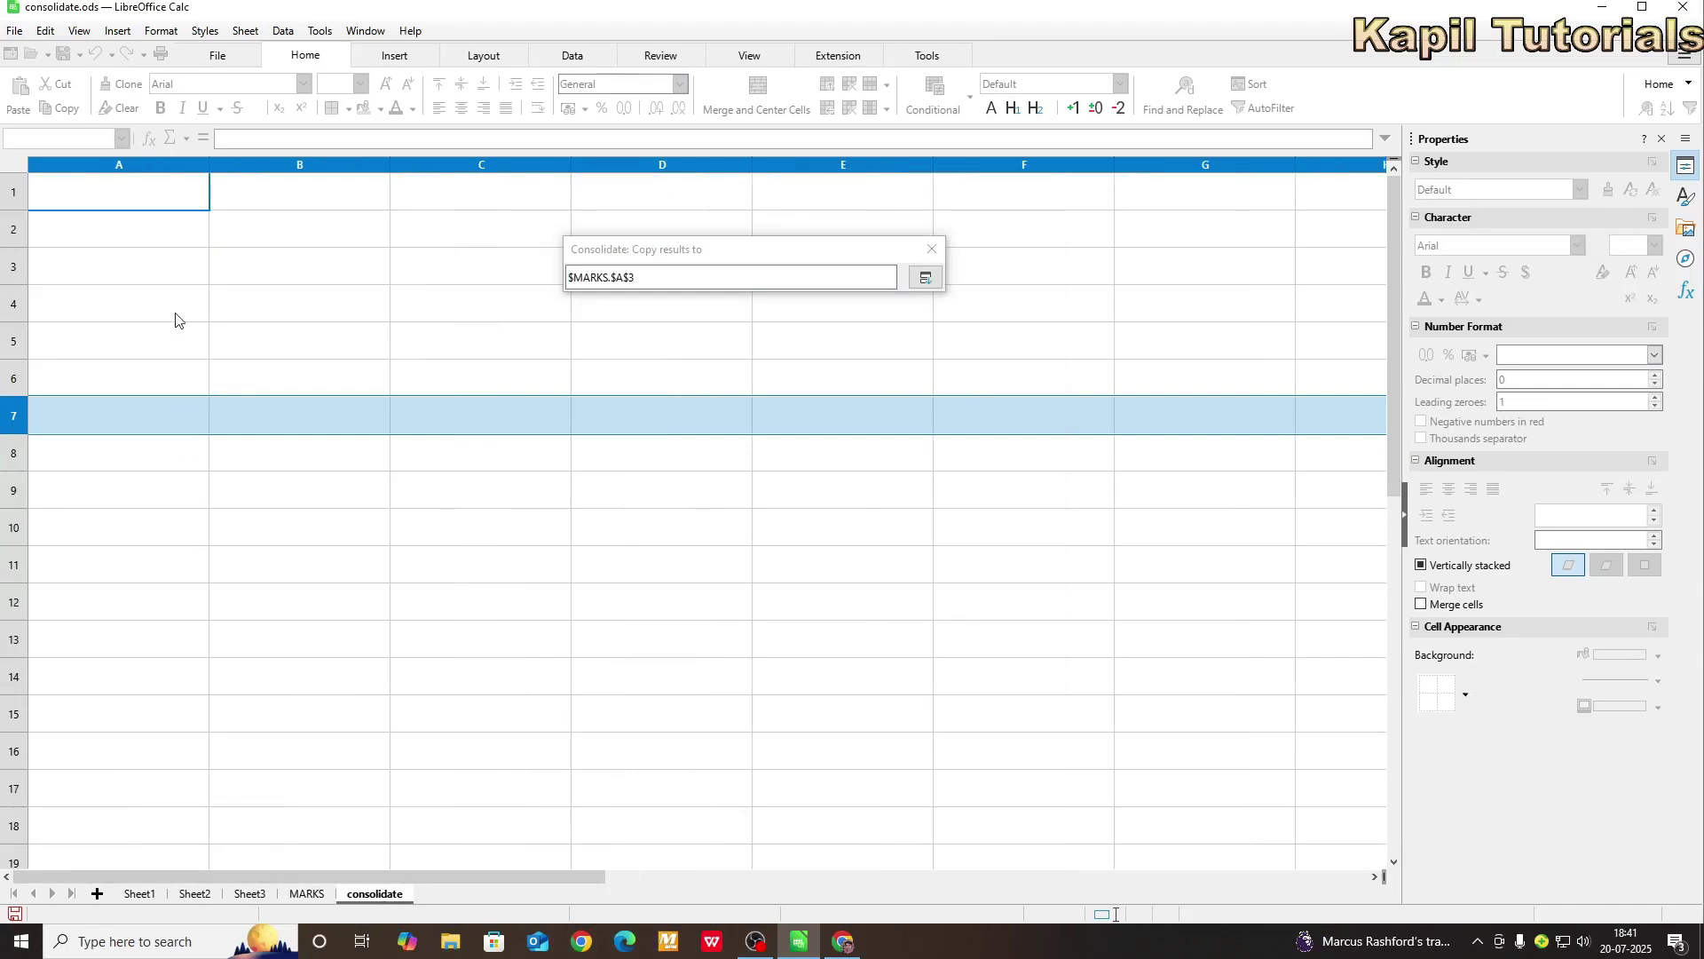
pyautogui.click(157, 267)
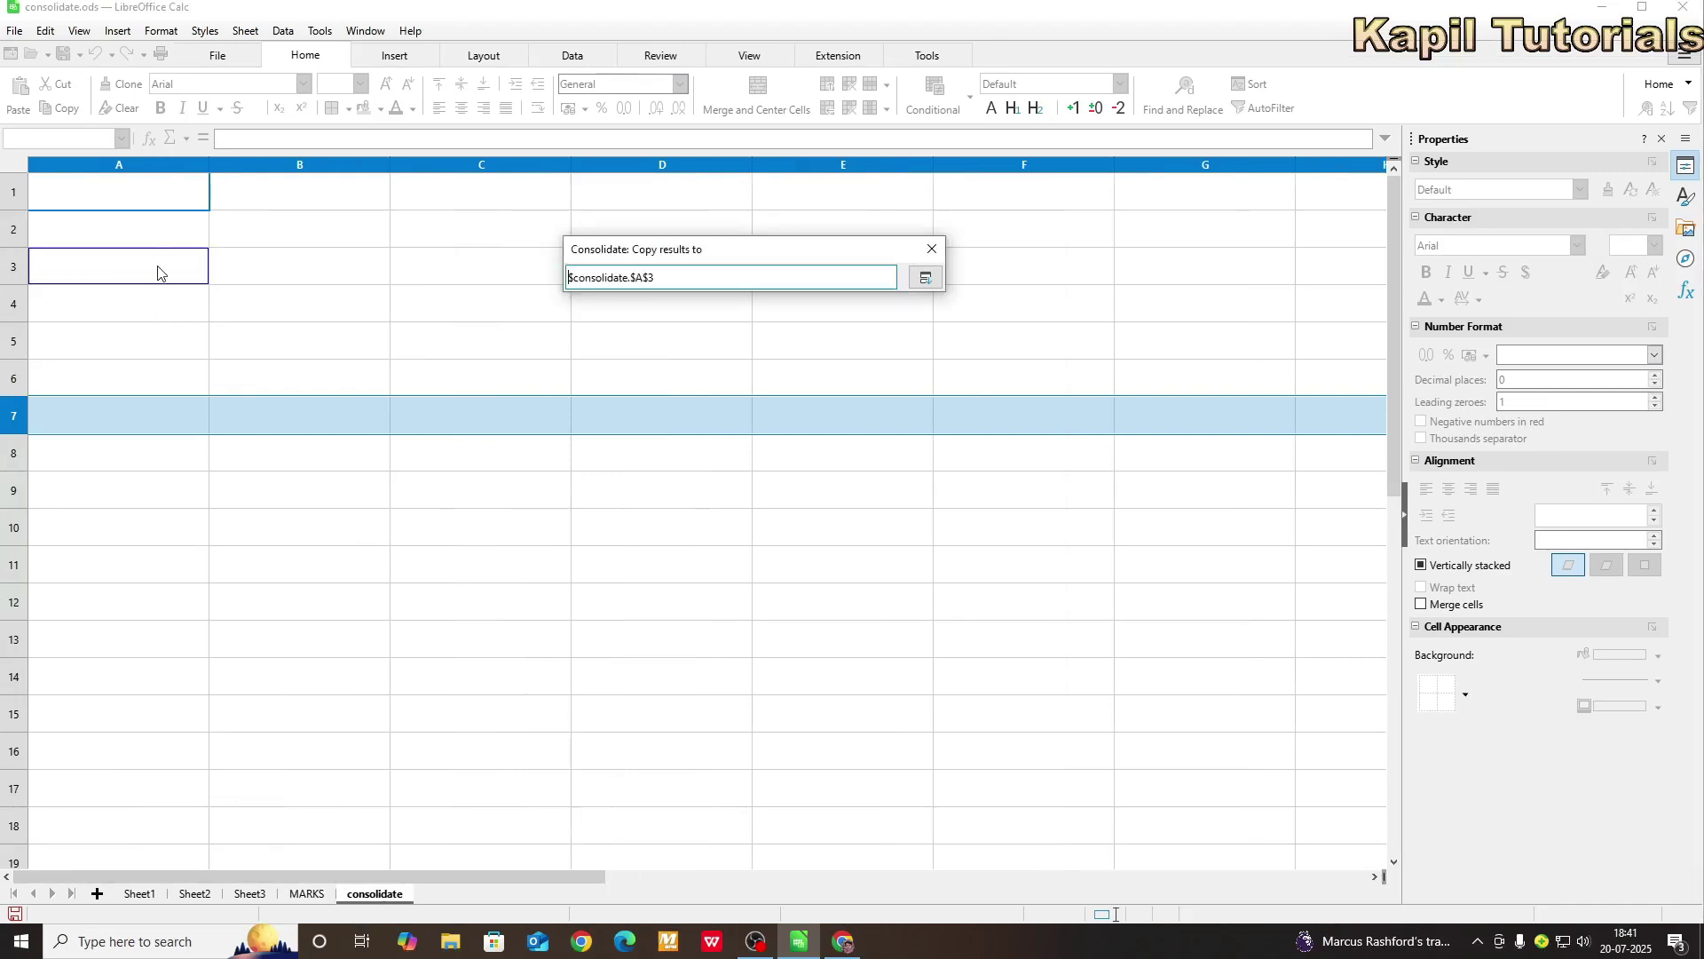
pyautogui.click(926, 278)
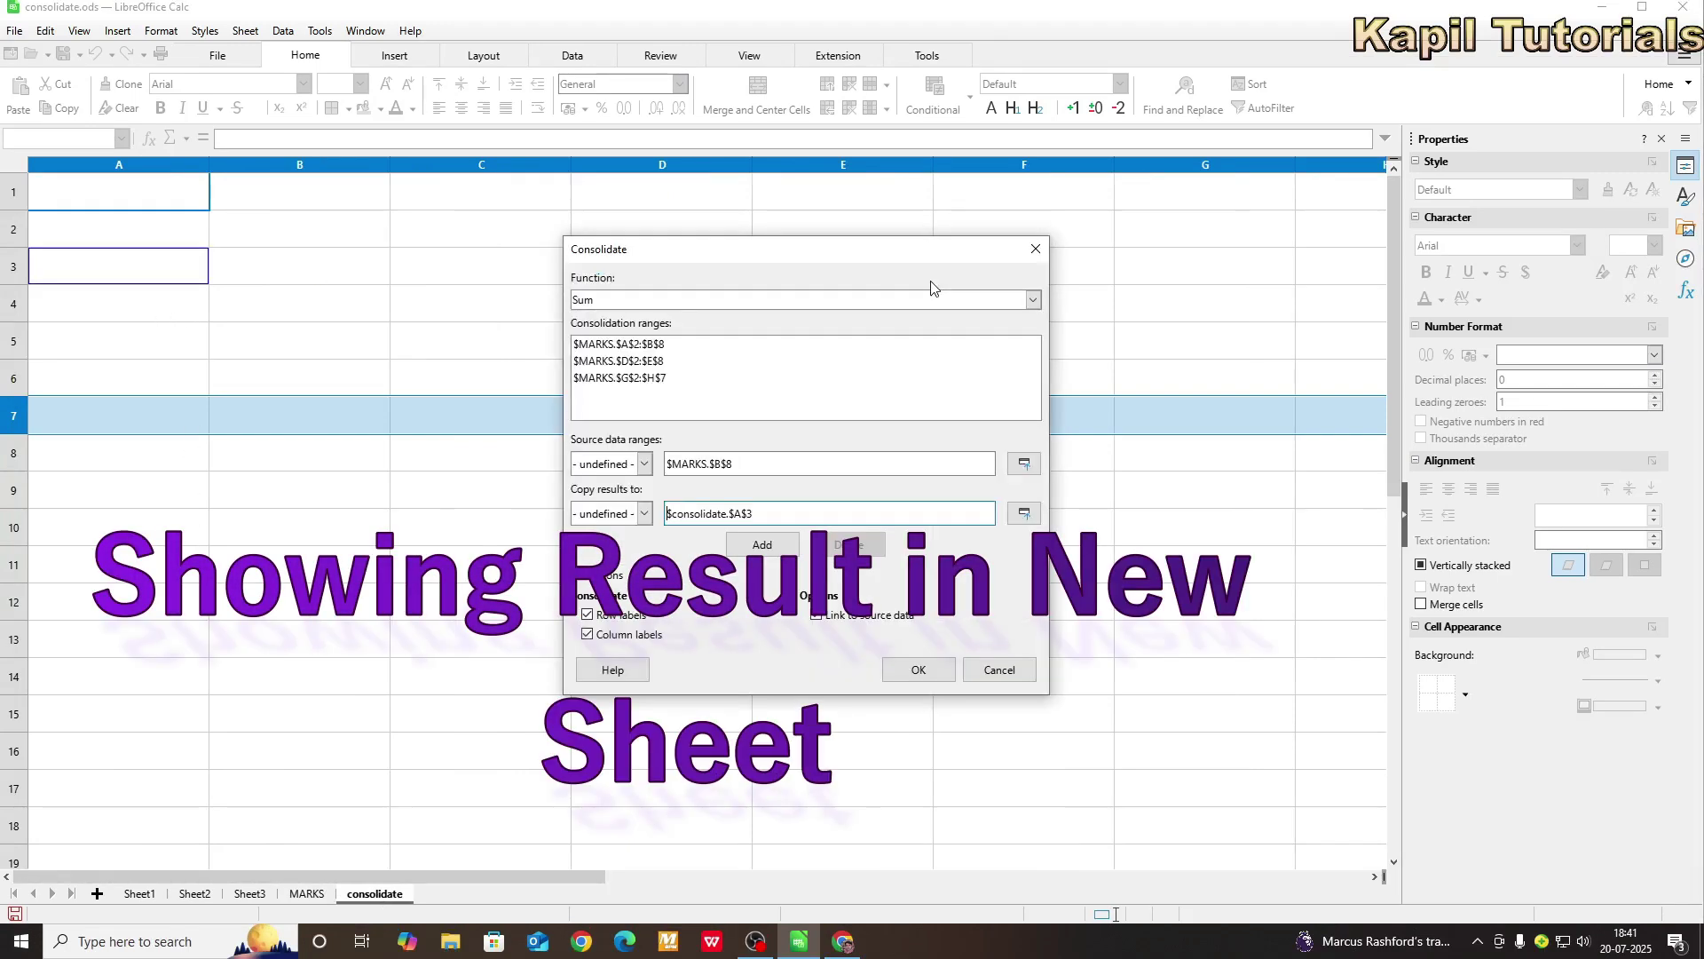
pyautogui.click(915, 672)
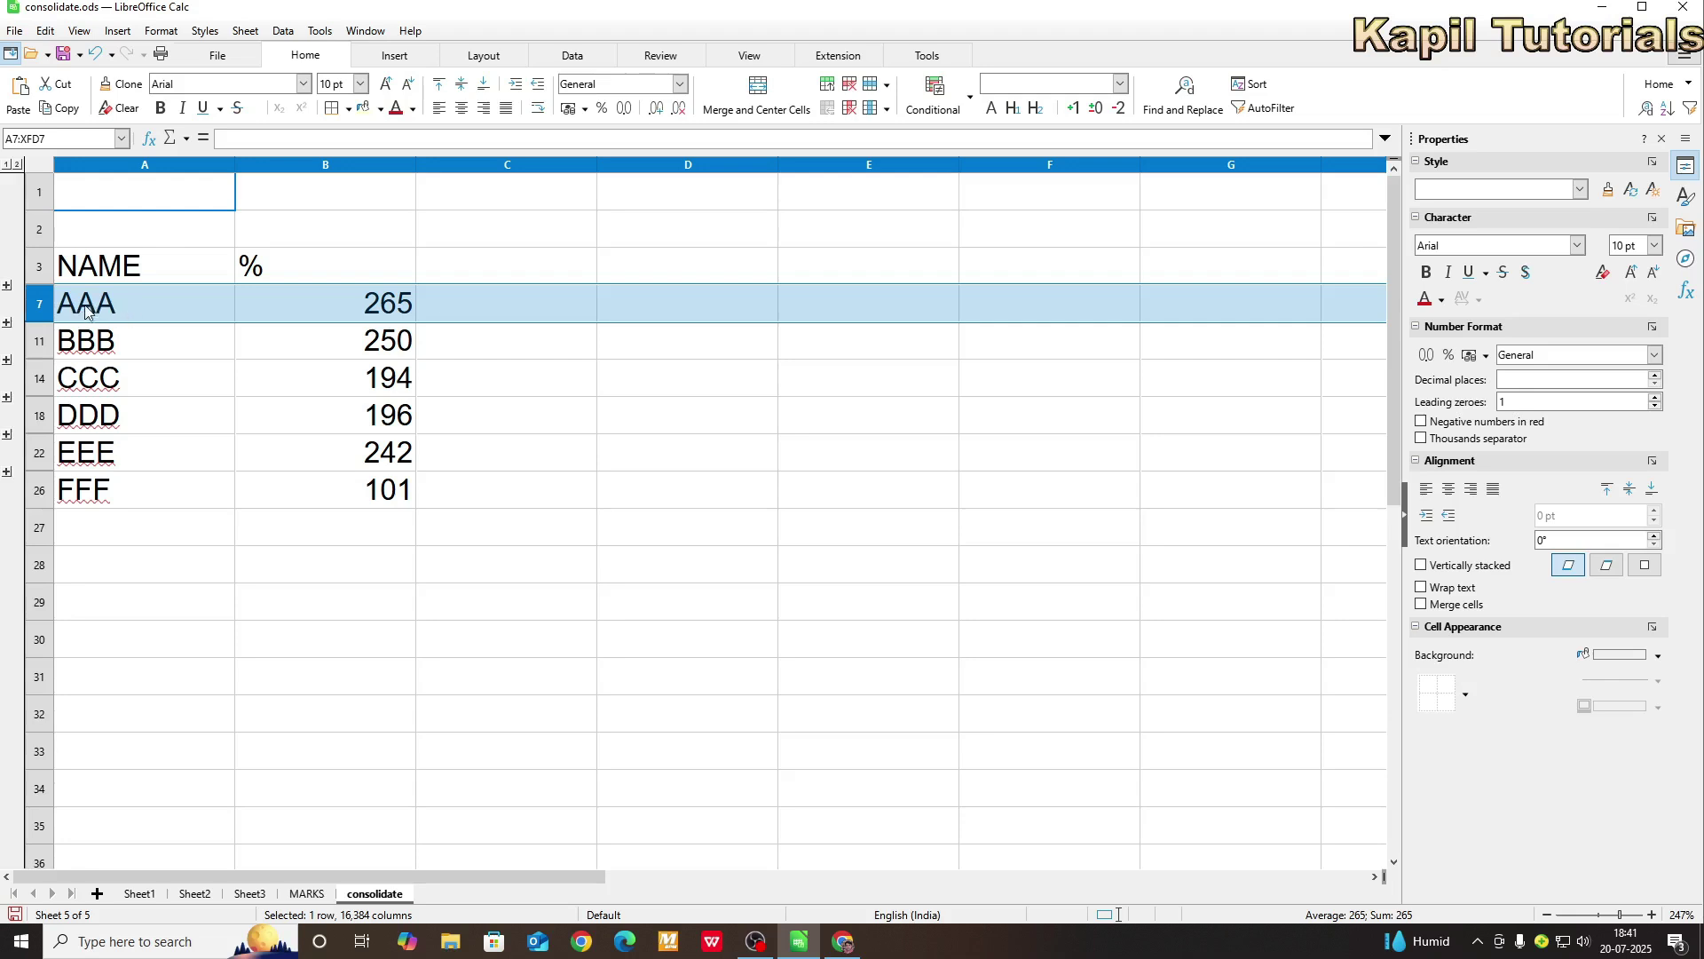
pyautogui.click(139, 271)
pyautogui.click(305, 266)
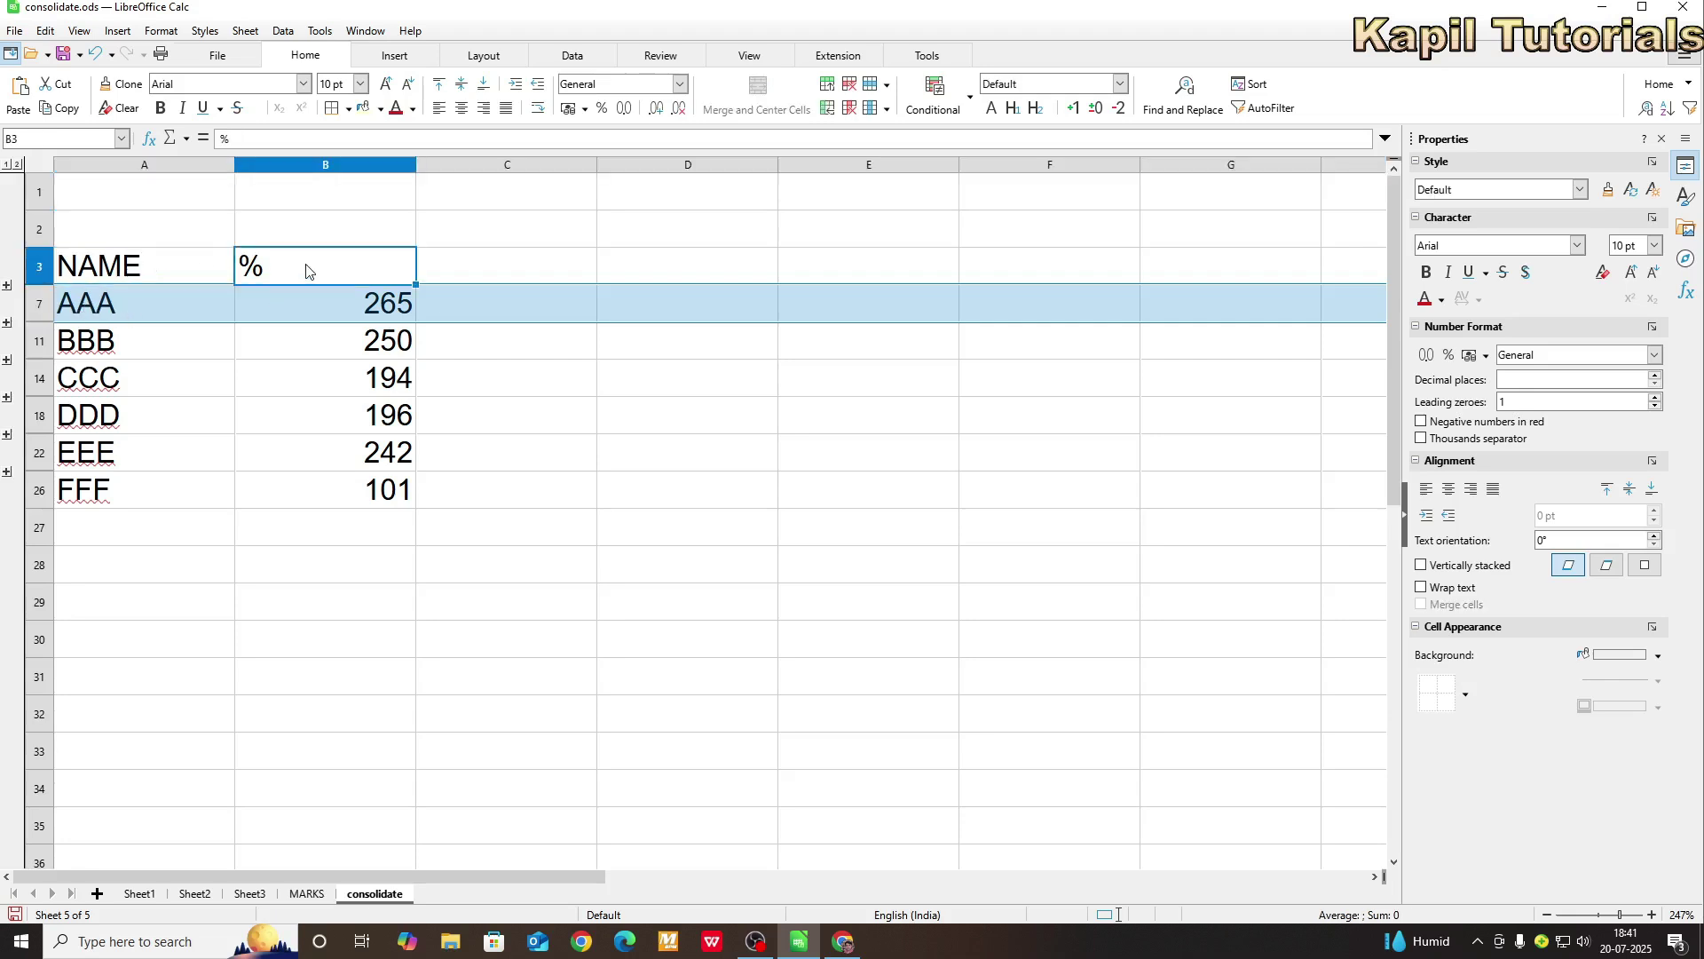
# - Verify AAA's consolidated total 265 against its three term marks on MARKS
pyautogui.click(91, 311)
pyautogui.click(373, 311)
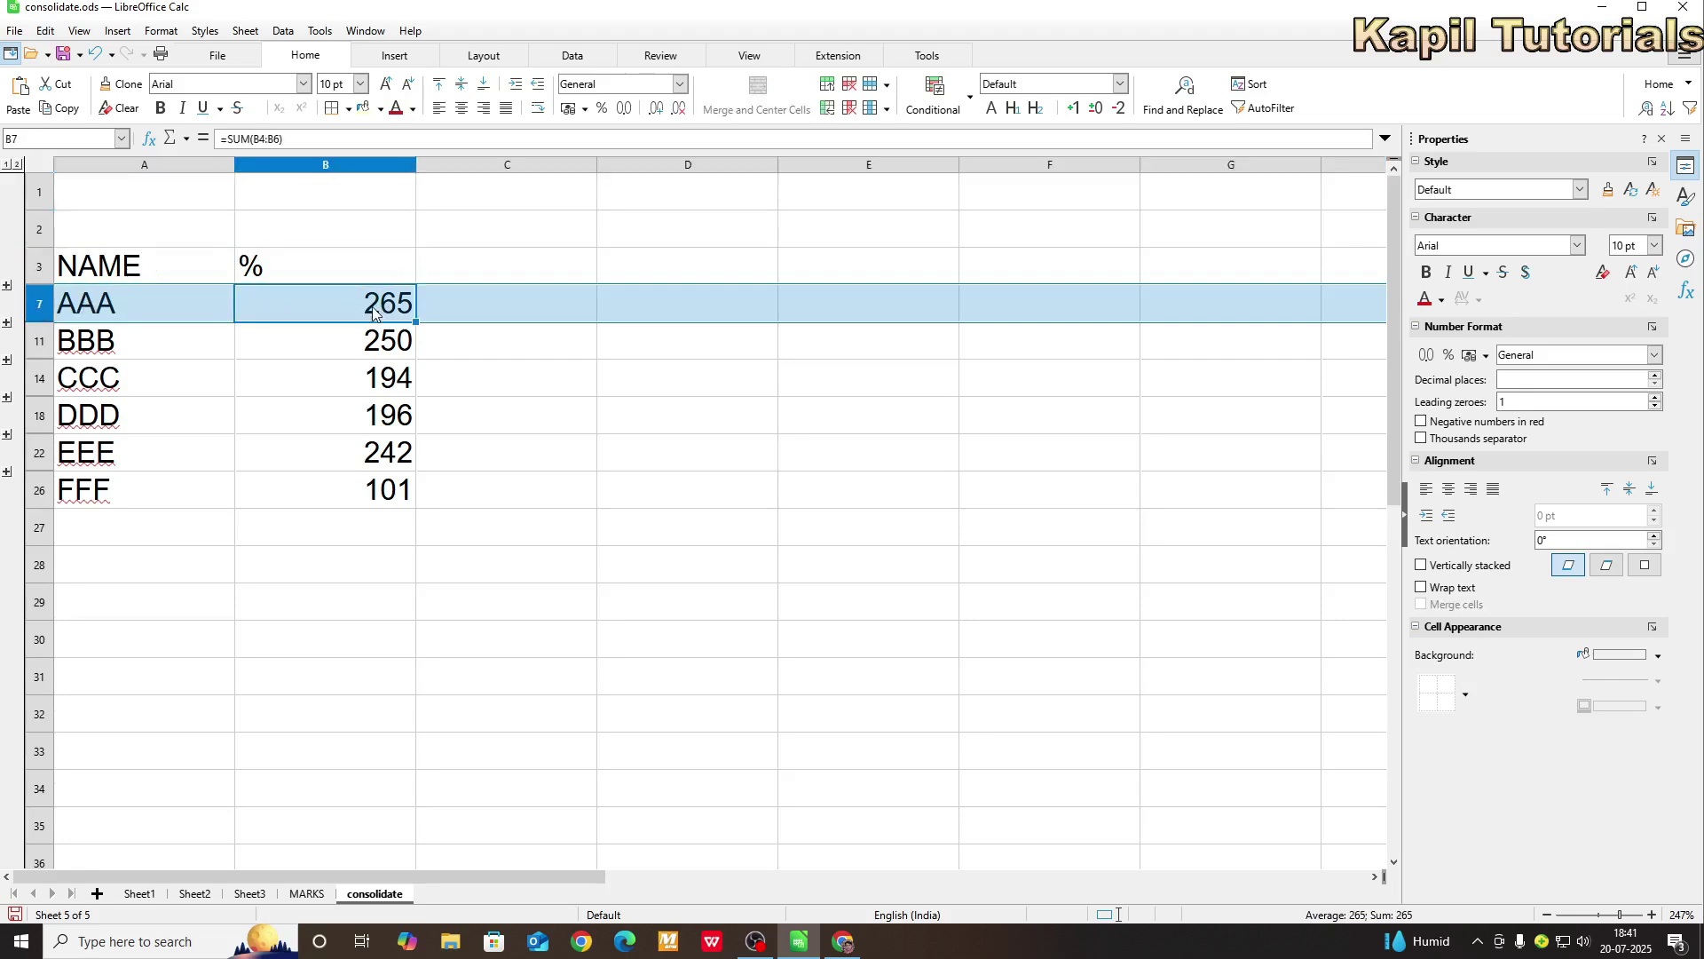
pyautogui.click(307, 894)
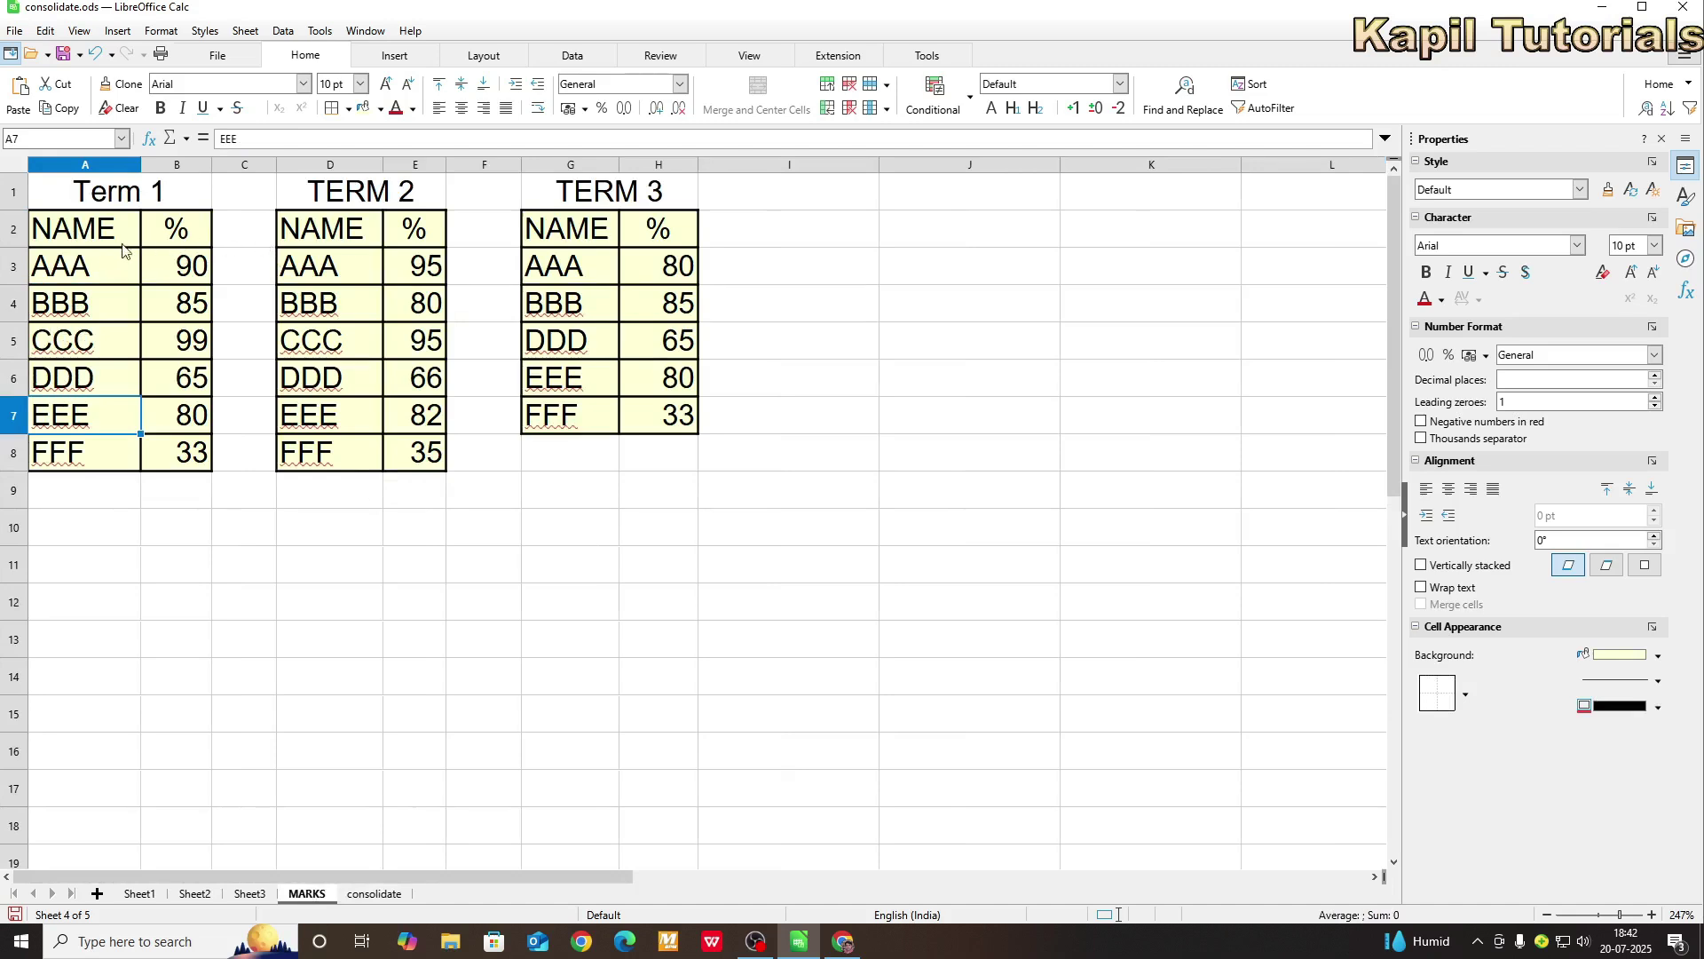
pyautogui.click(178, 272)
pyautogui.click(419, 270)
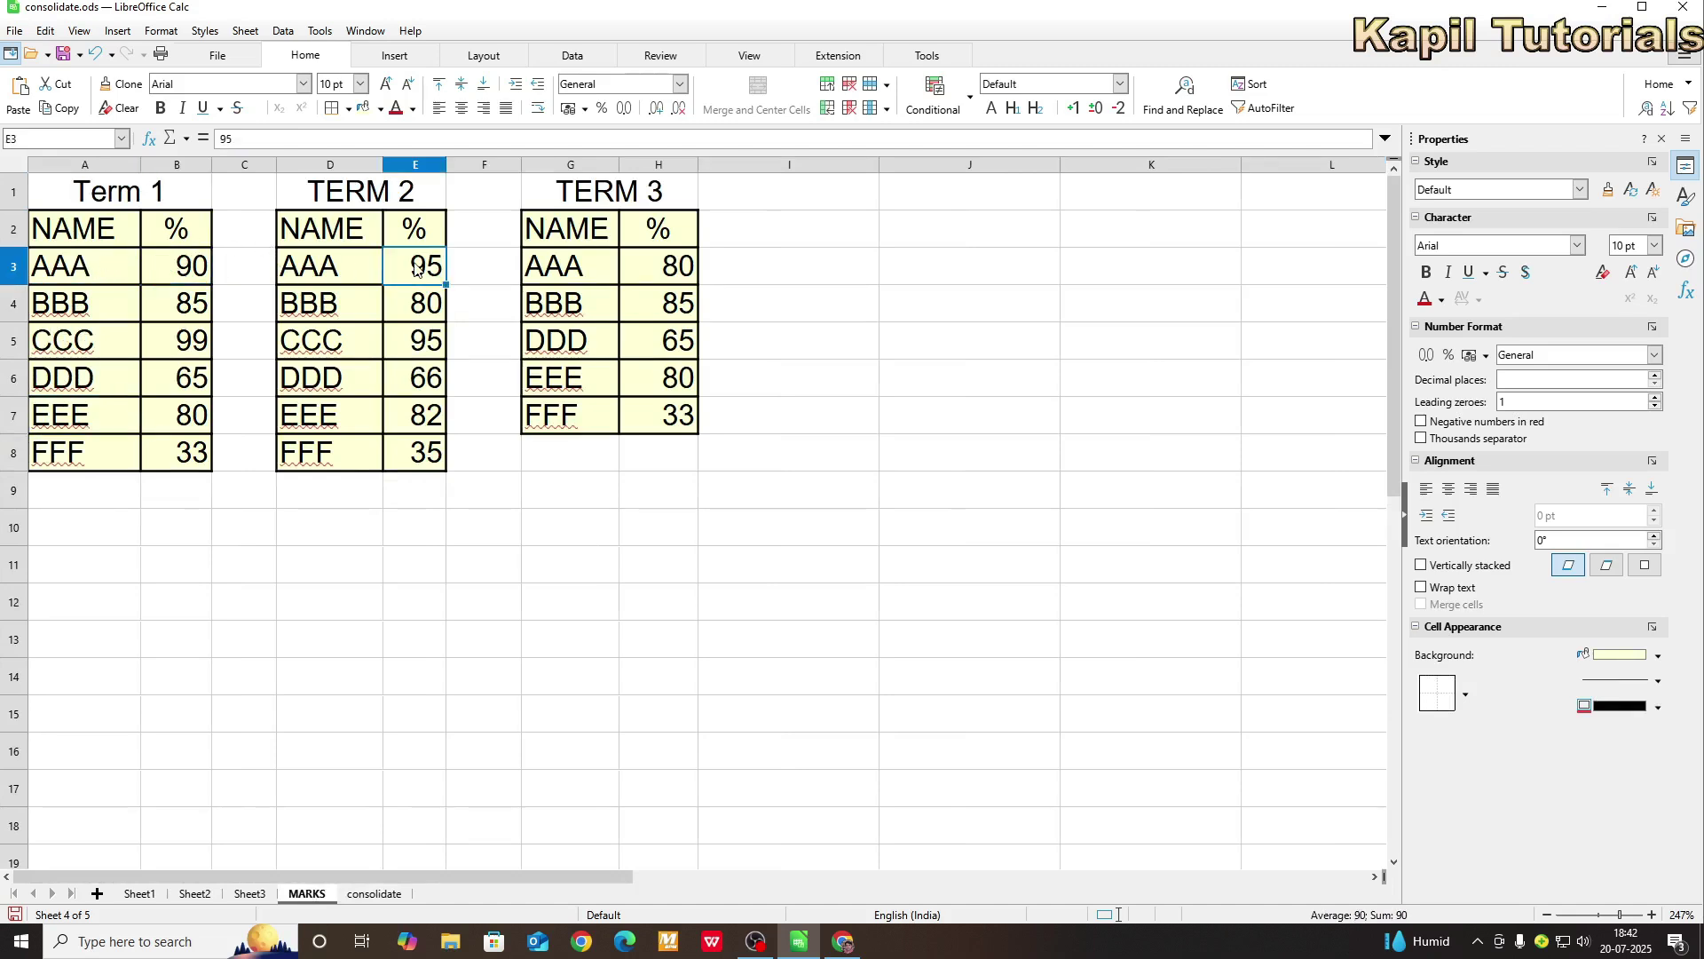
pyautogui.click(655, 277)
pyautogui.click(377, 897)
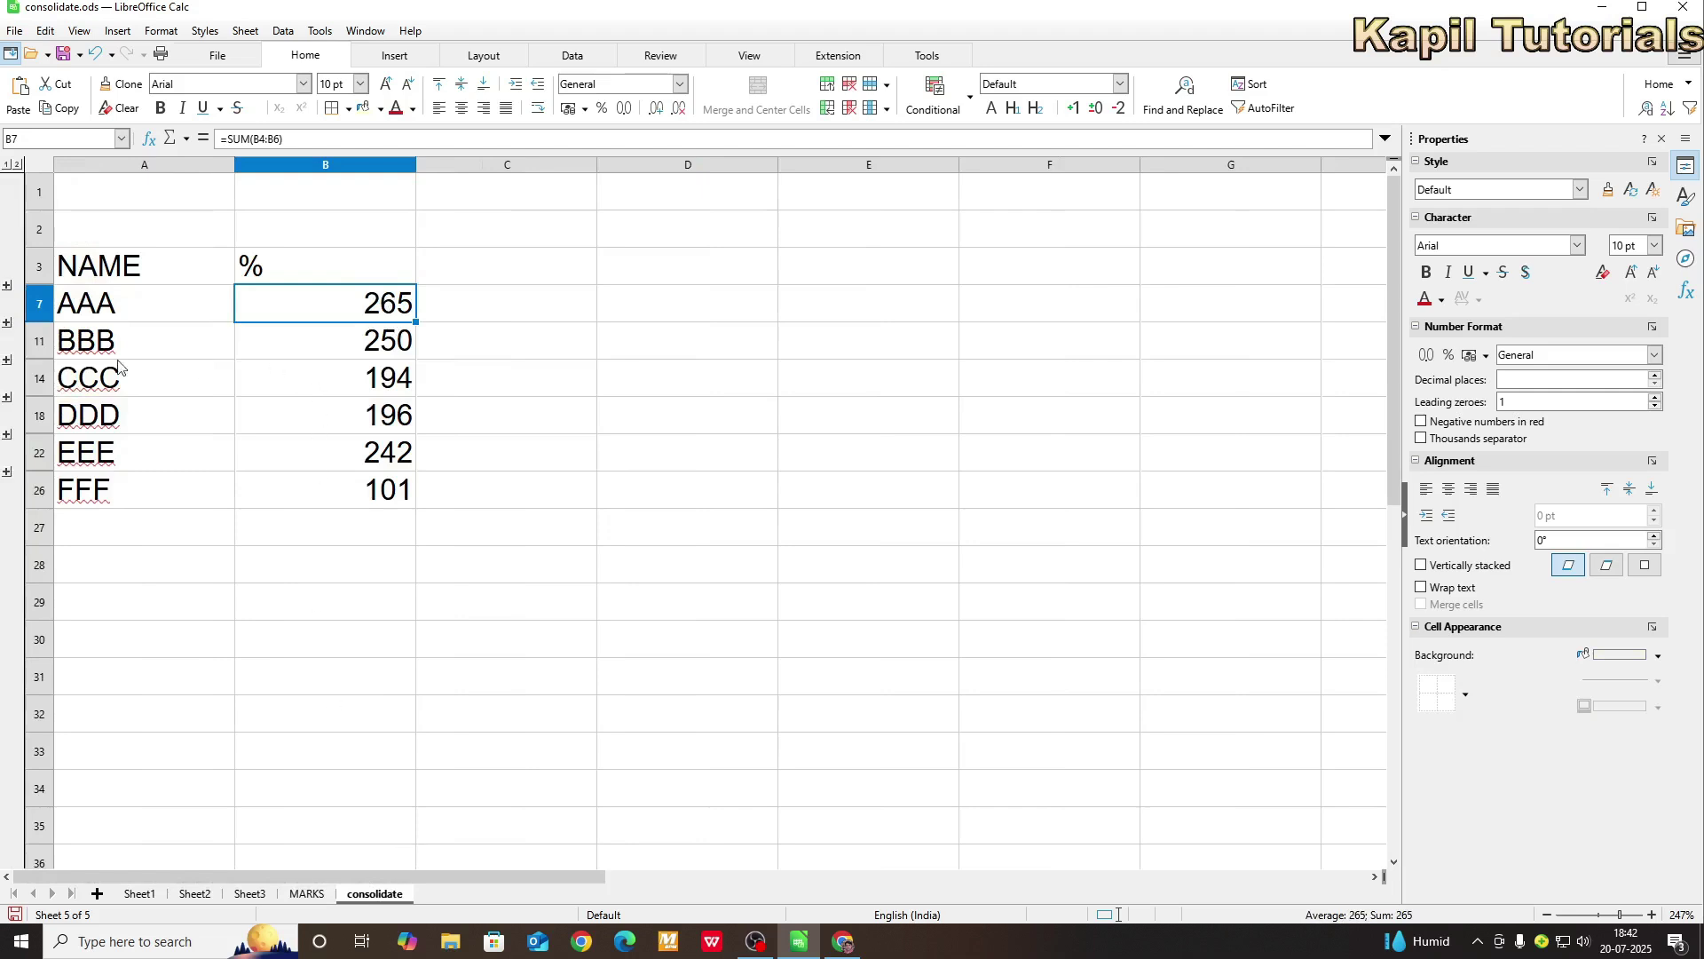
# - Verify BBB's total 250 and its SUM formula against the MARKS term marks
pyautogui.click(306, 896)
pyautogui.click(174, 304)
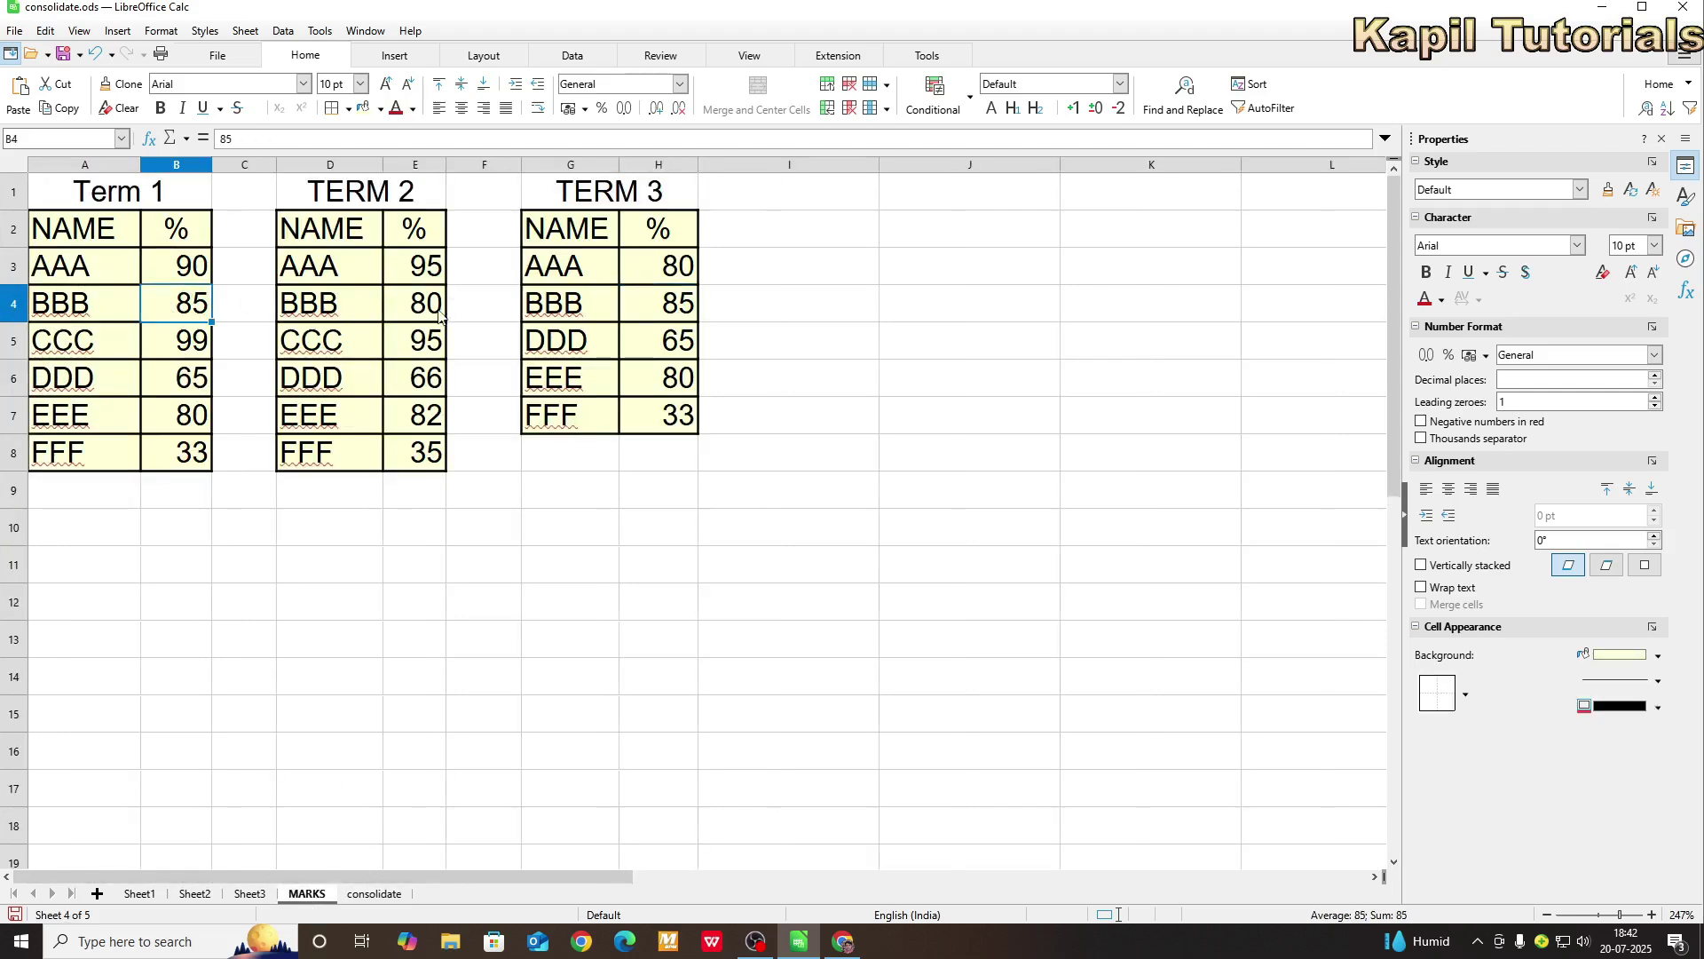
pyautogui.click(647, 310)
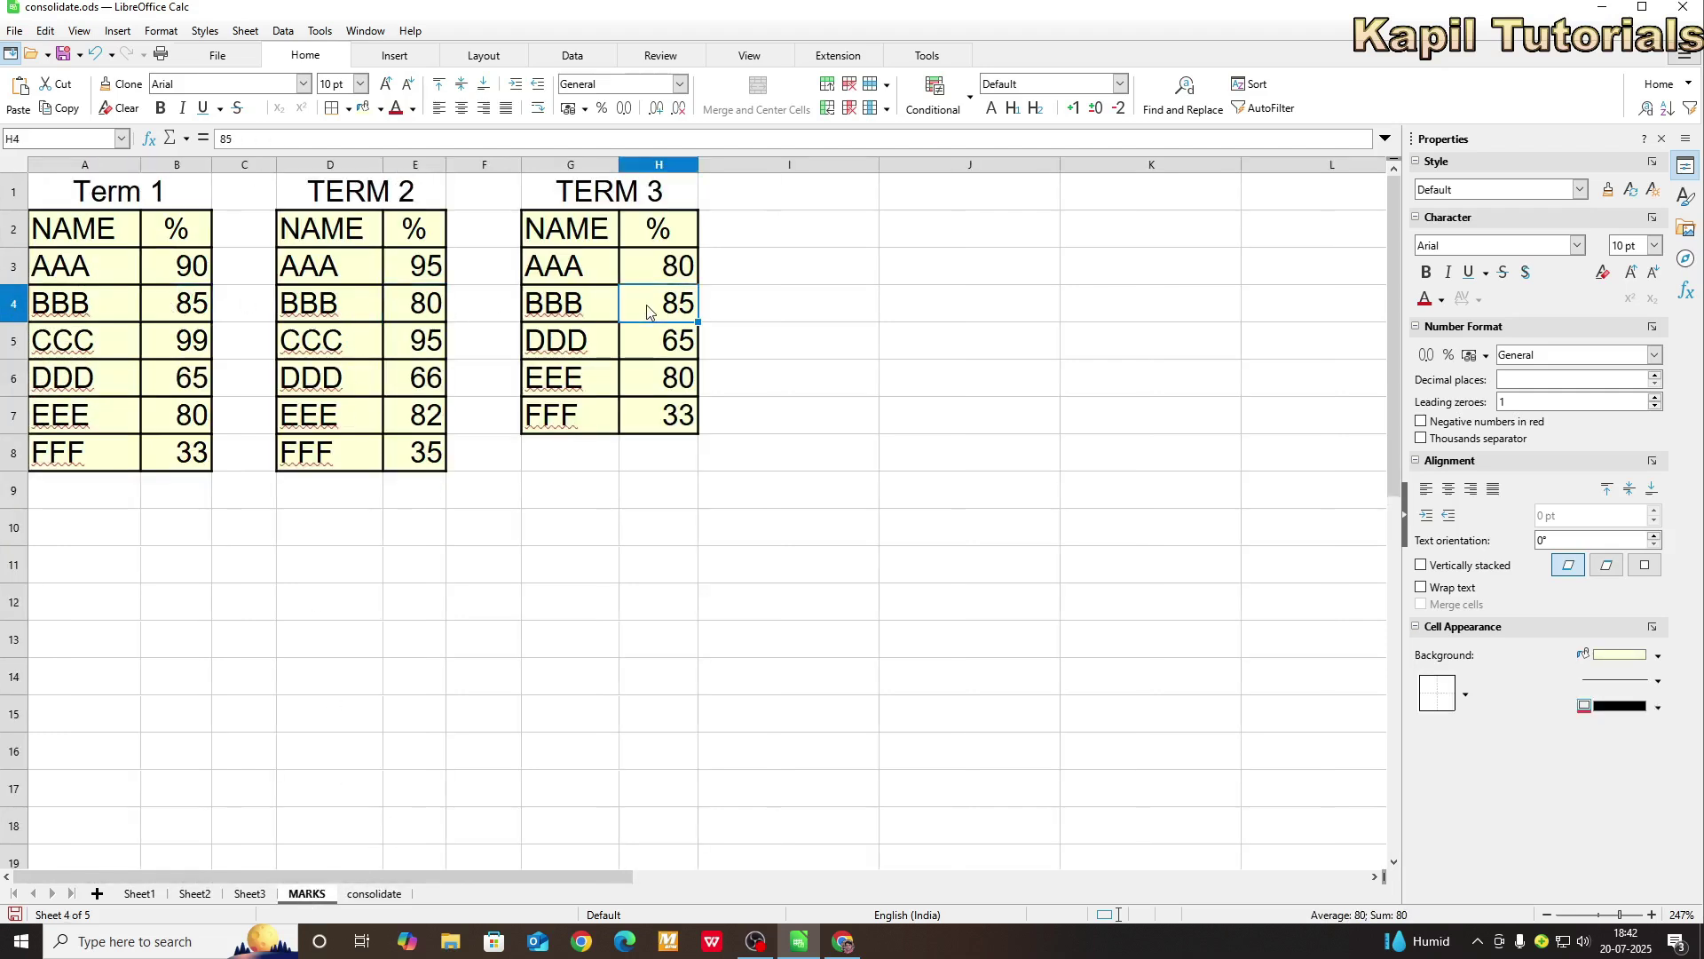
pyautogui.click(374, 894)
pyautogui.click(378, 345)
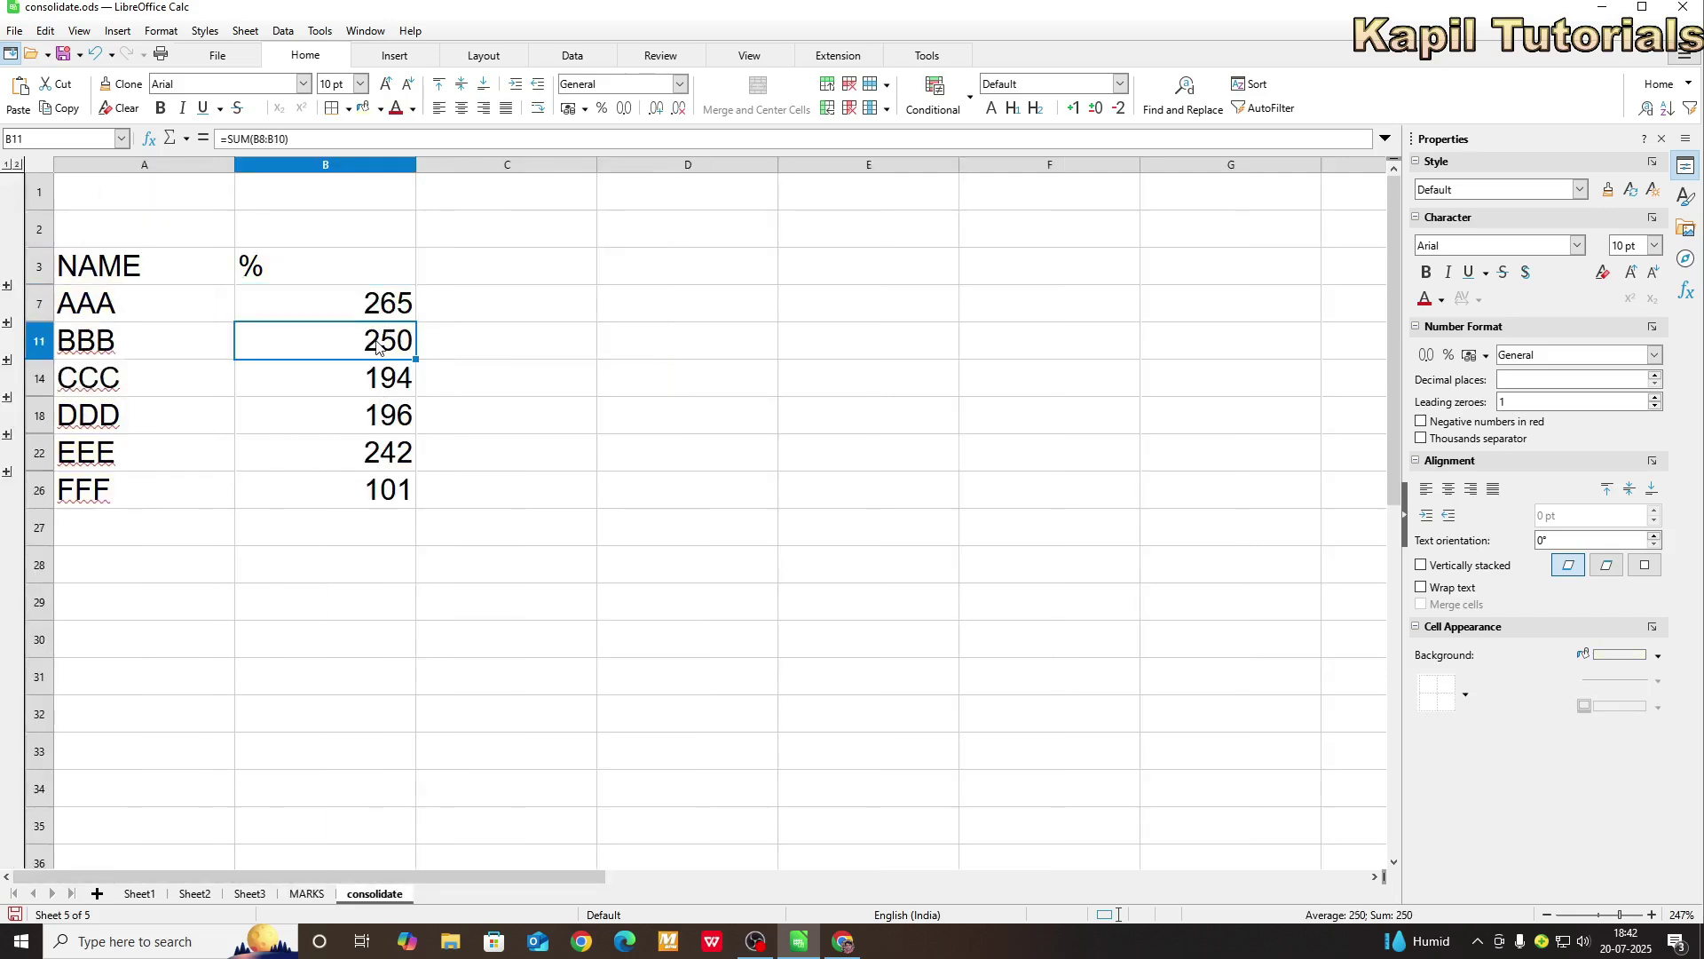
pyautogui.click(306, 894)
# - Undo the last action with Ctrl+Z
pyautogui.hotkey('ctrl', 'z')
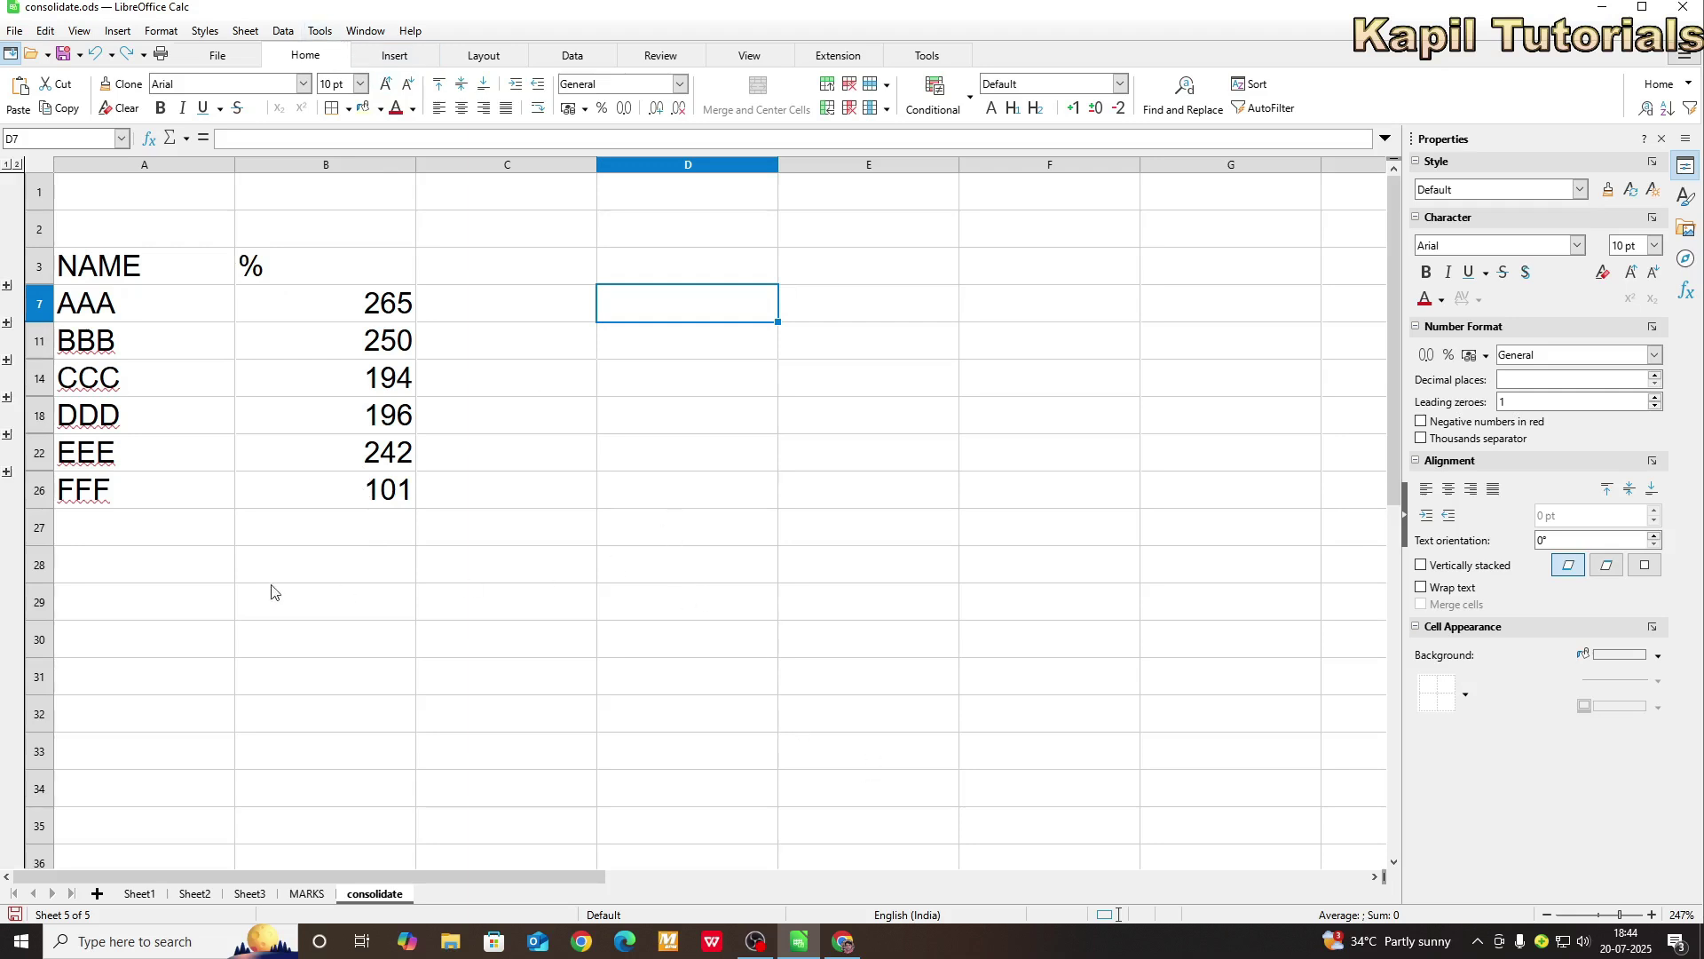
# - Run a second Sum consolidation of the three ranges to A28, unlinked from the source data
pyautogui.click(284, 31)
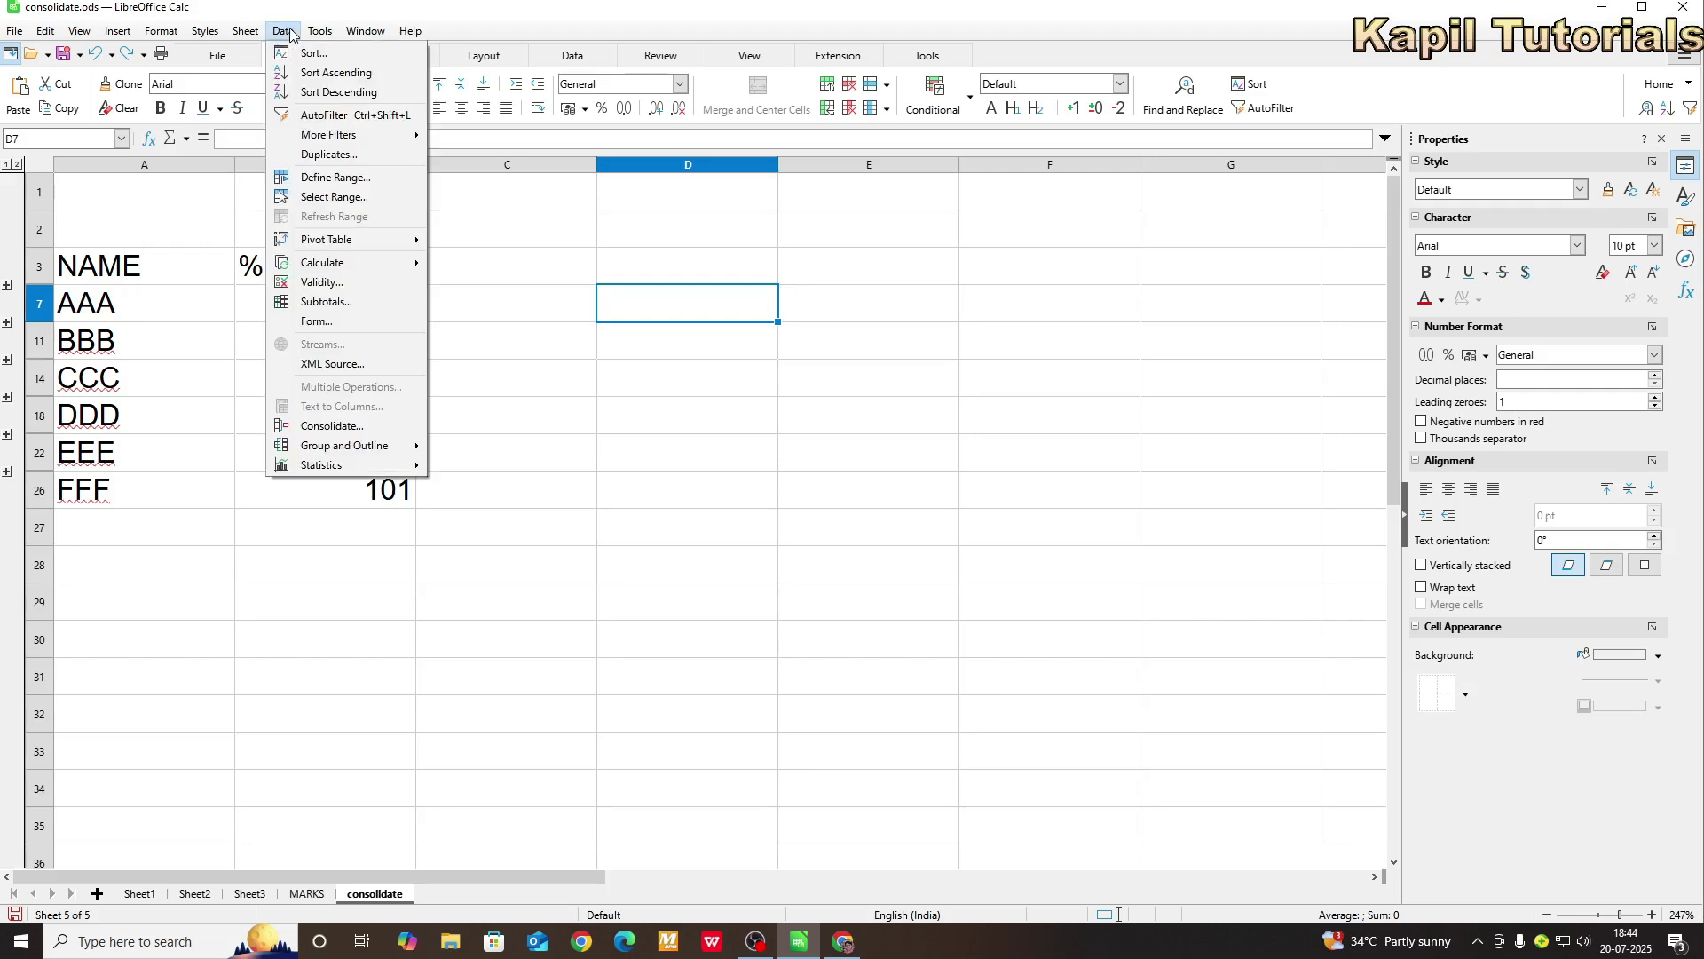
pyautogui.click(332, 426)
pyautogui.moveTo(1069, 316); pyautogui.dragTo(883, 275)
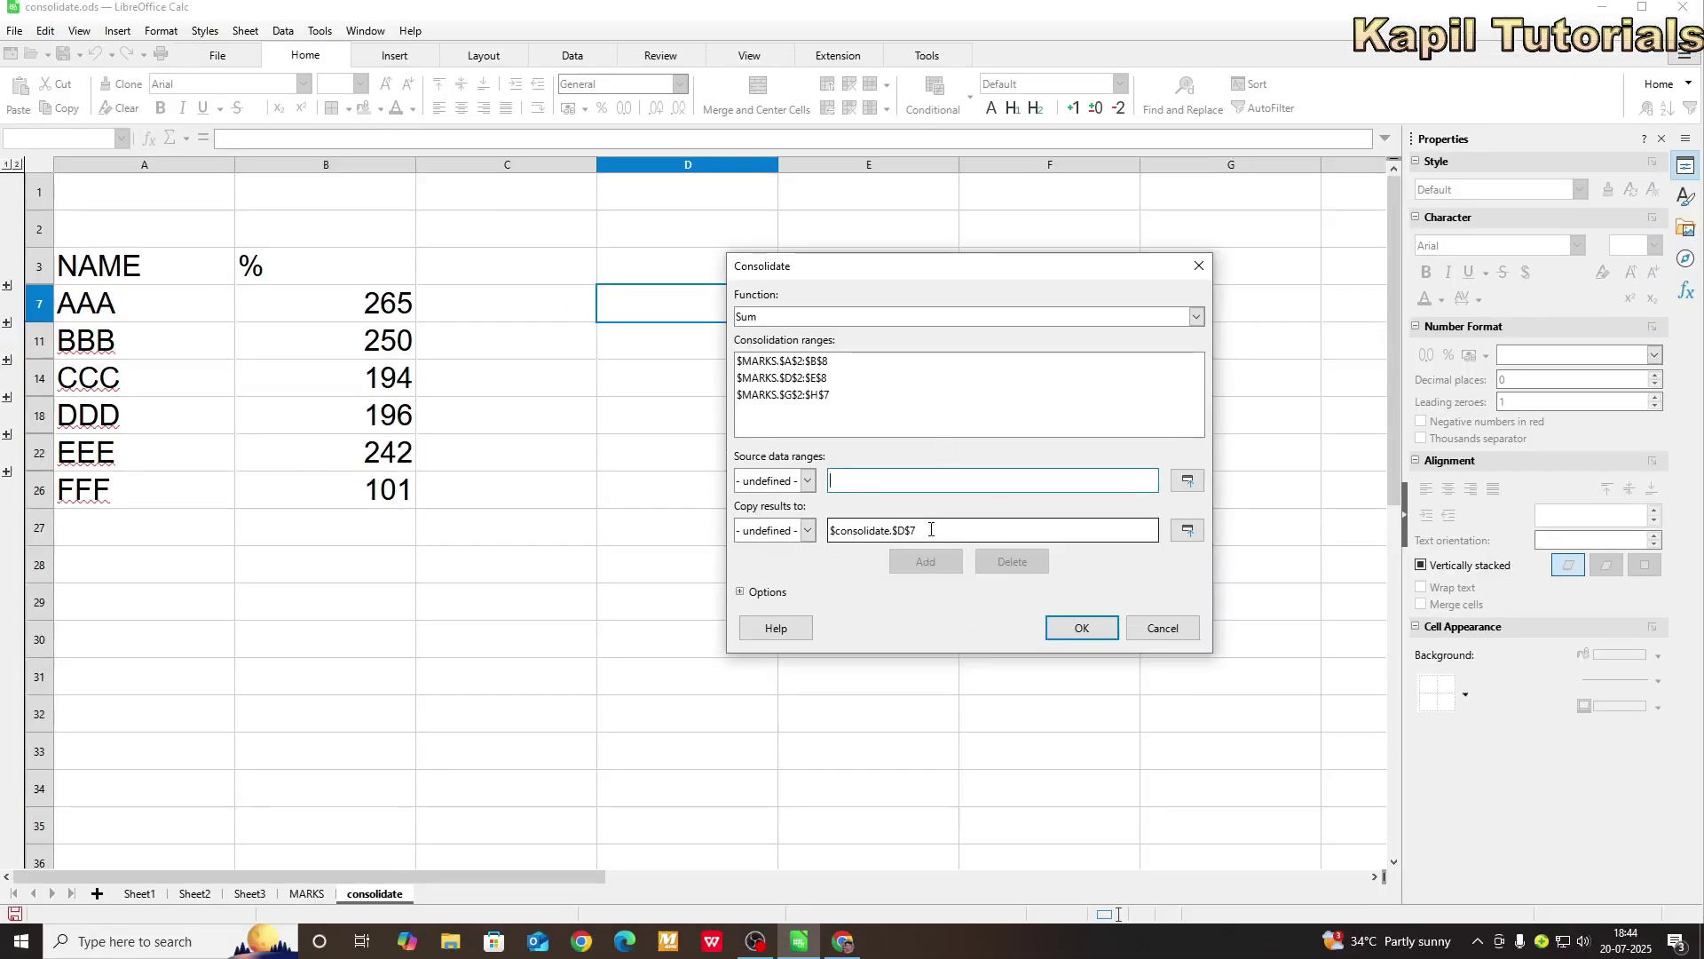
pyautogui.click(1187, 532)
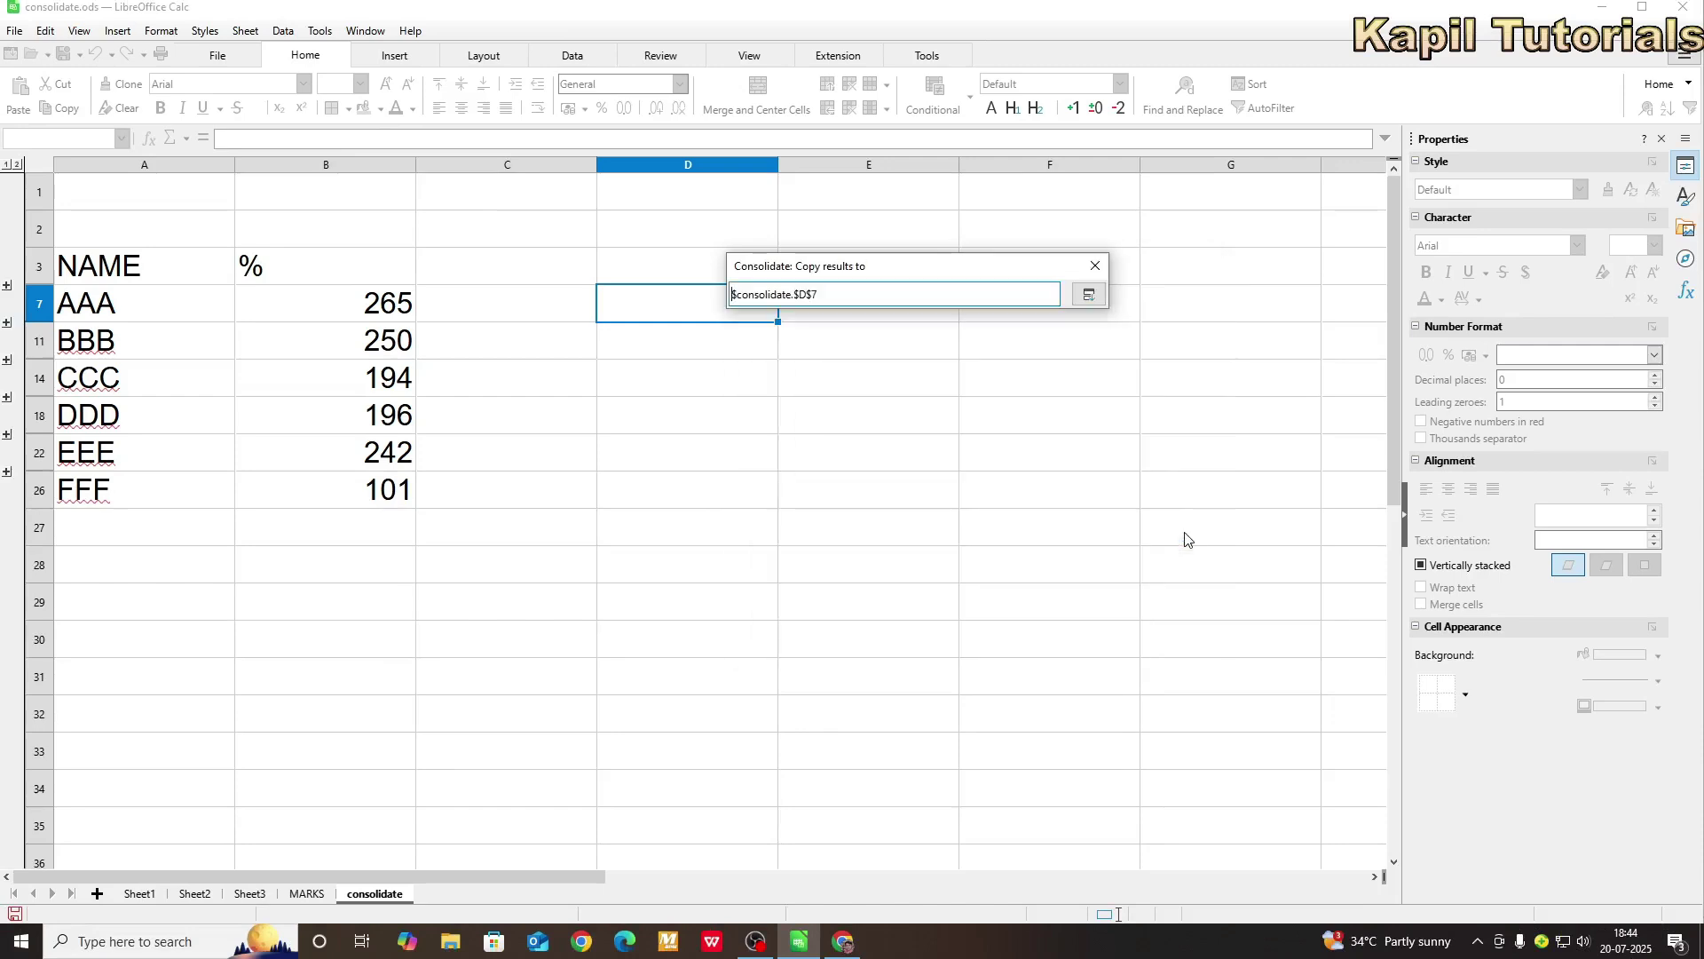
pyautogui.click(123, 568)
pyautogui.click(1089, 294)
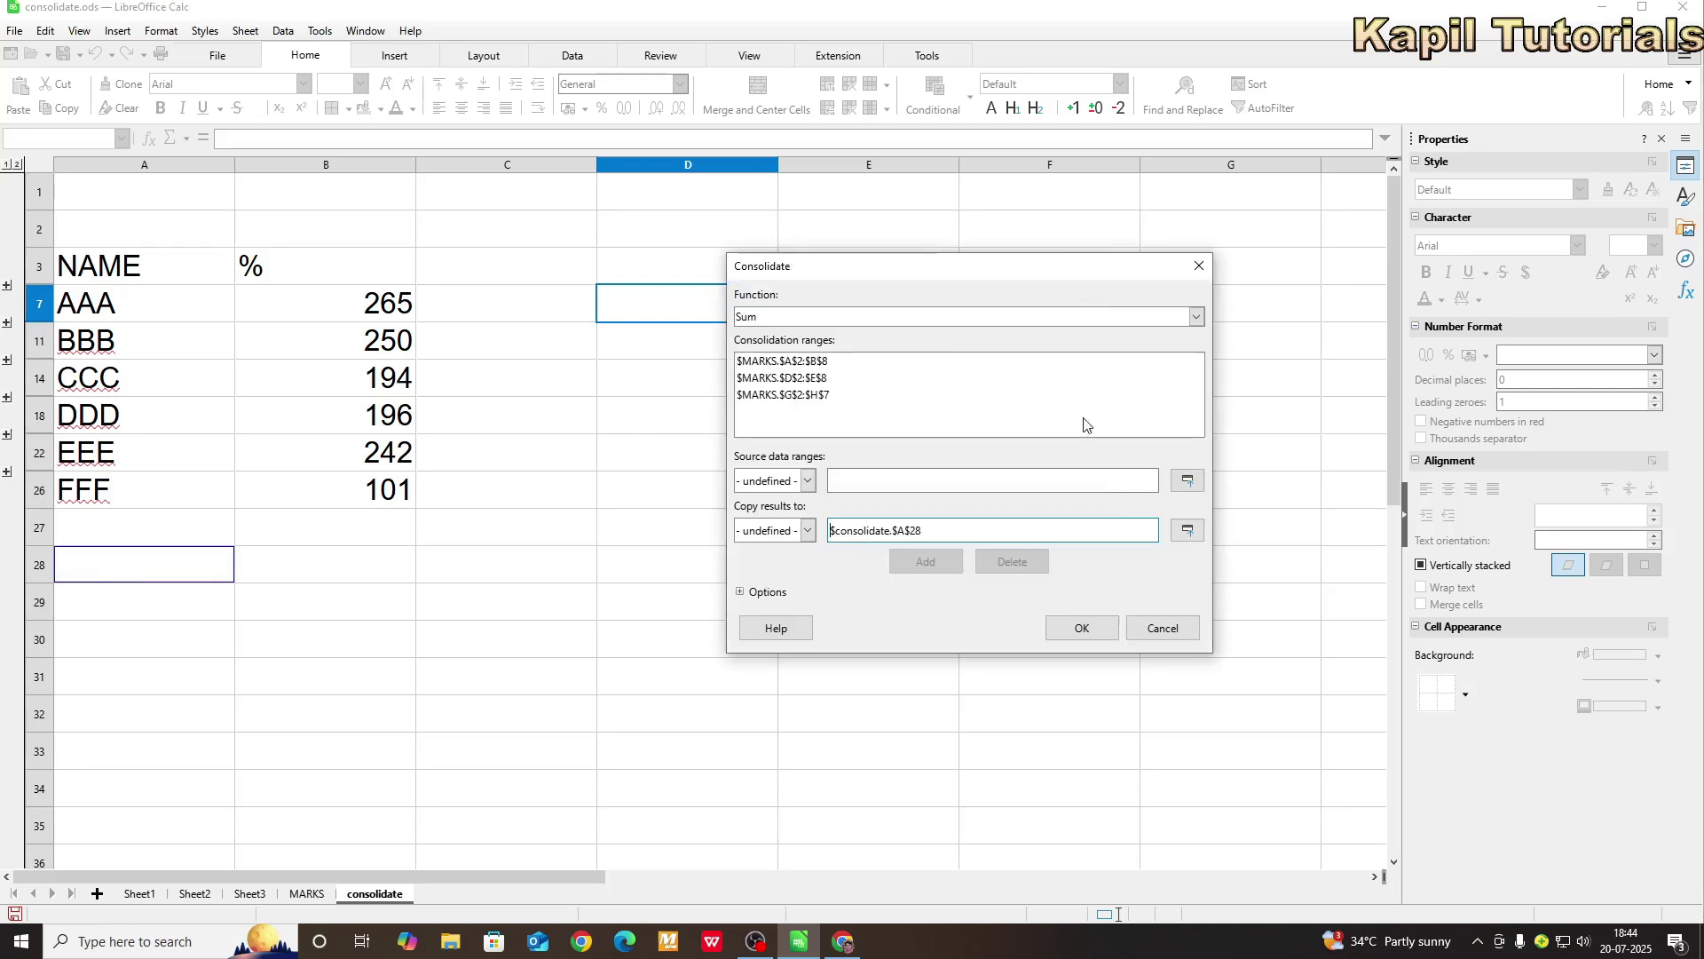
pyautogui.click(740, 592)
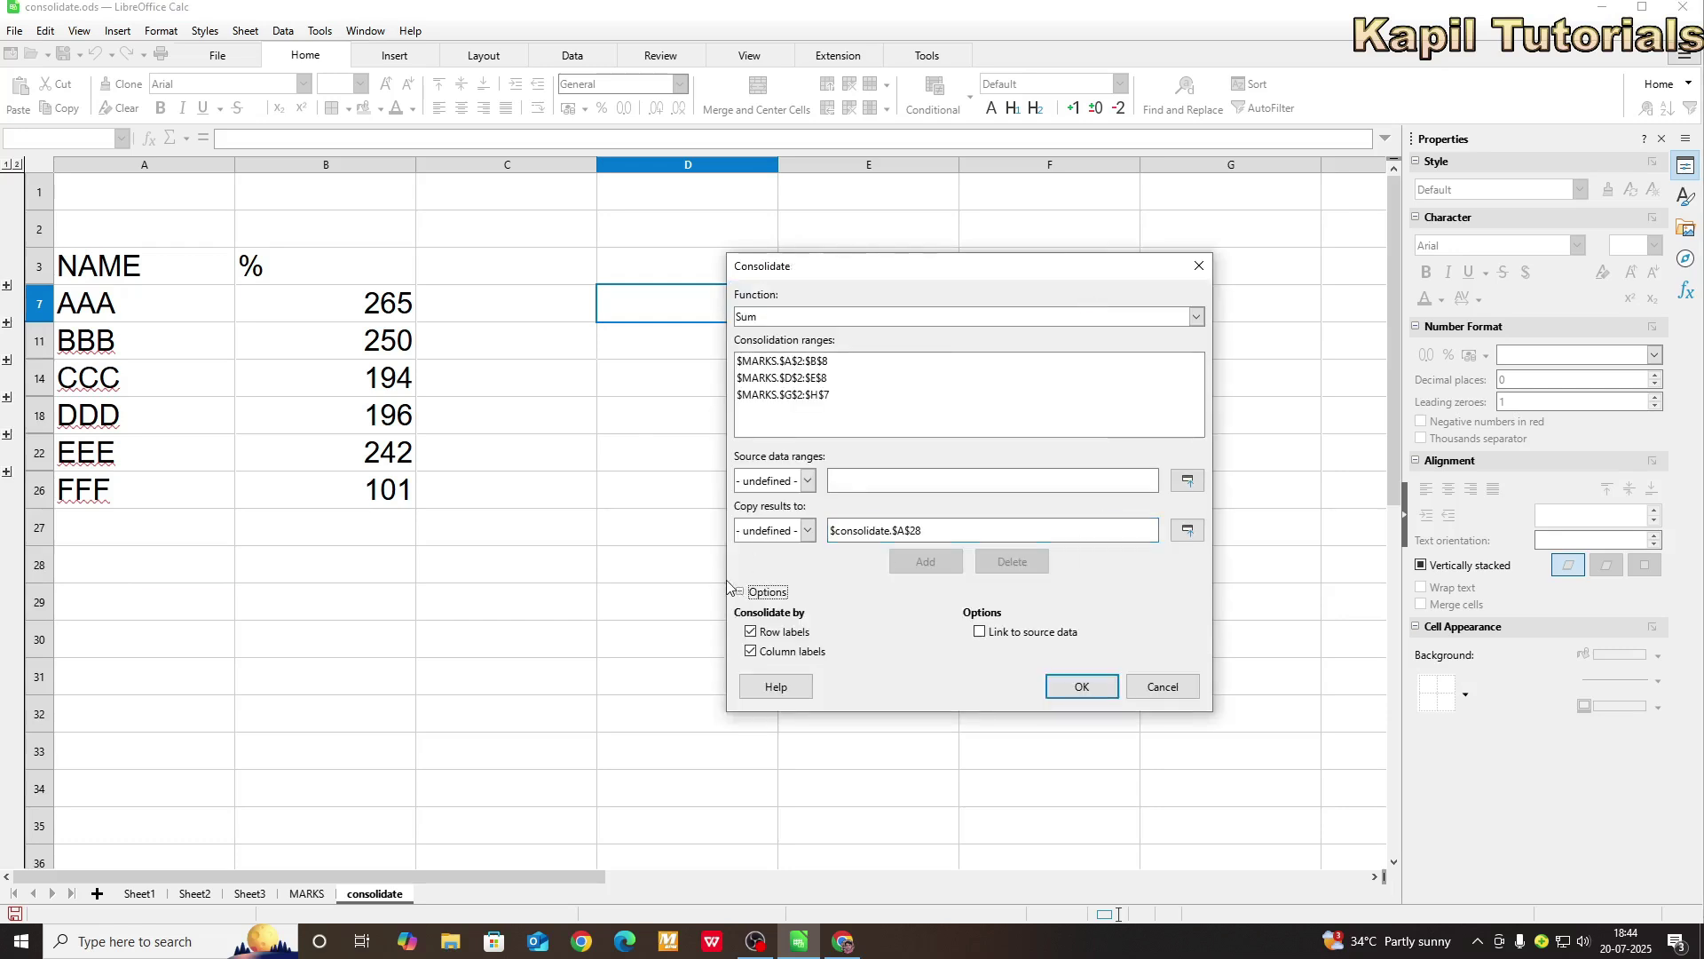
pyautogui.click(981, 633)
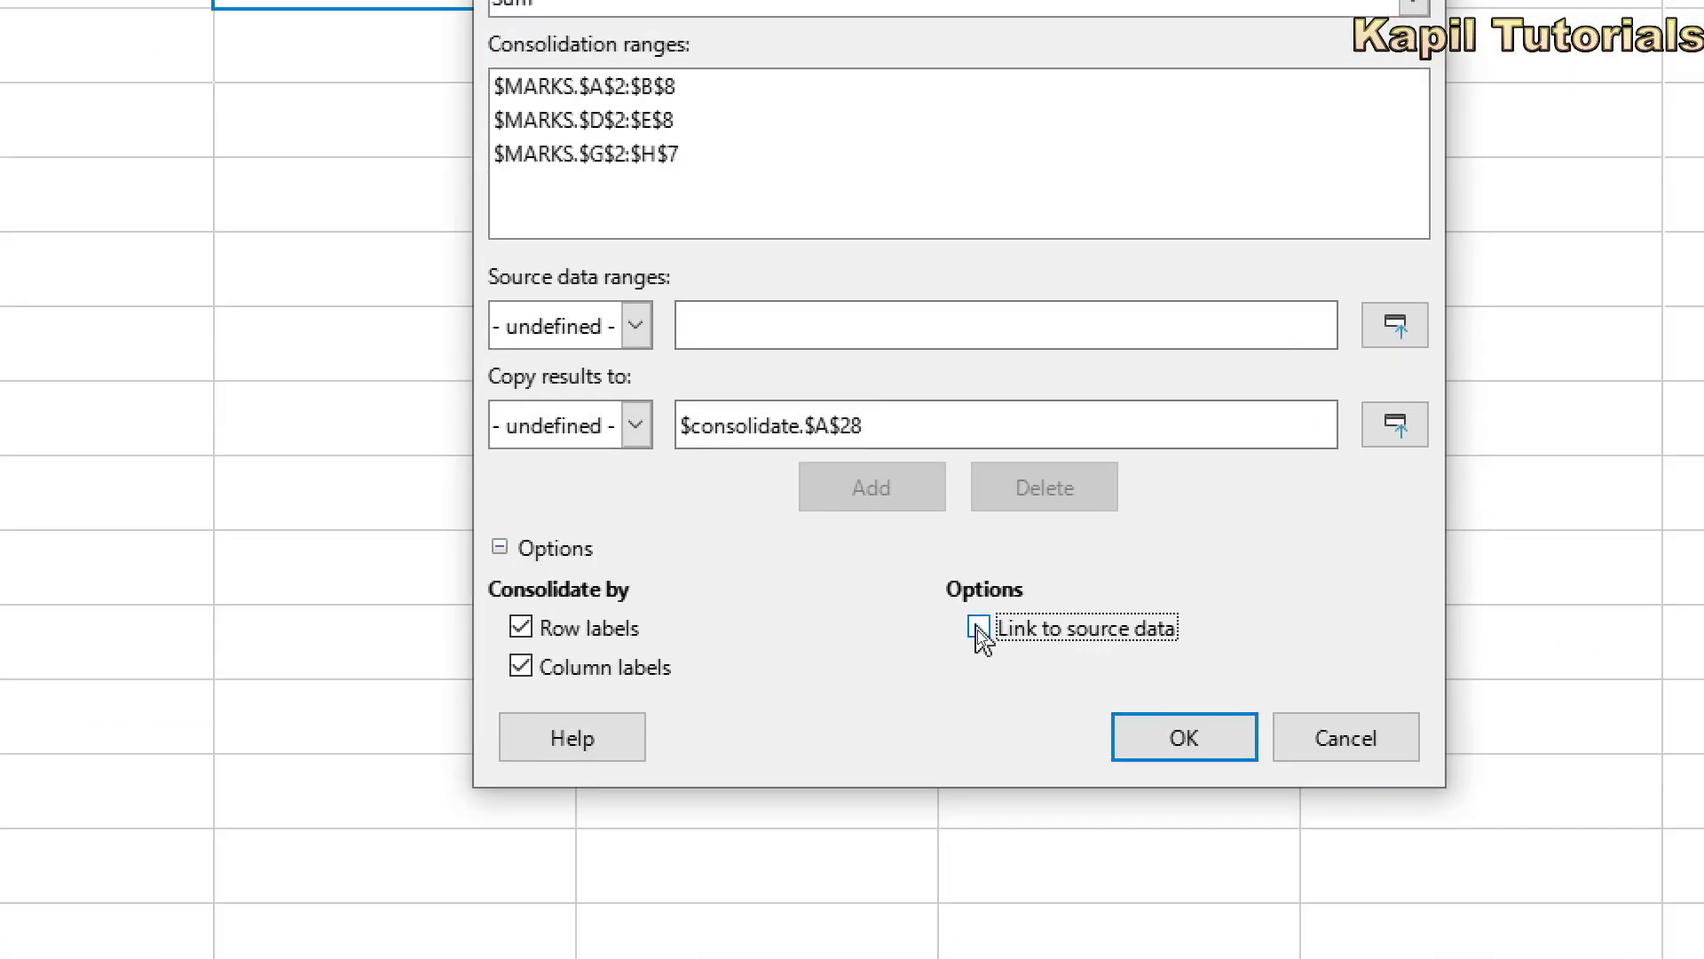
pyautogui.click(980, 631)
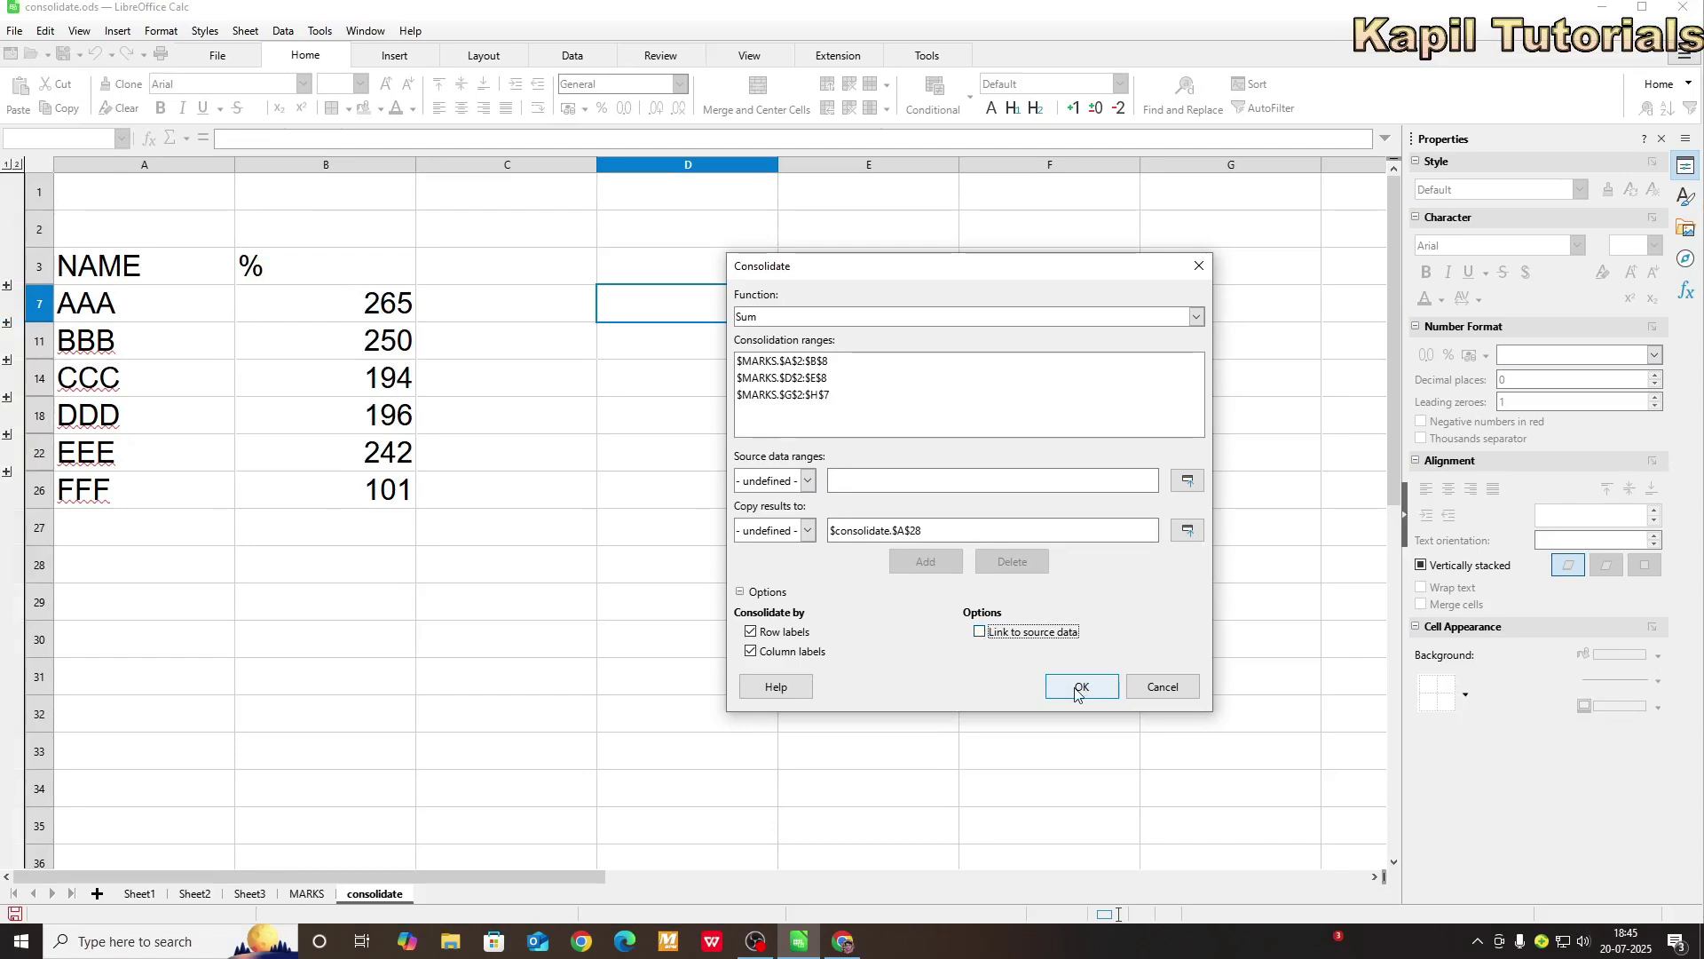
pyautogui.click(1078, 689)
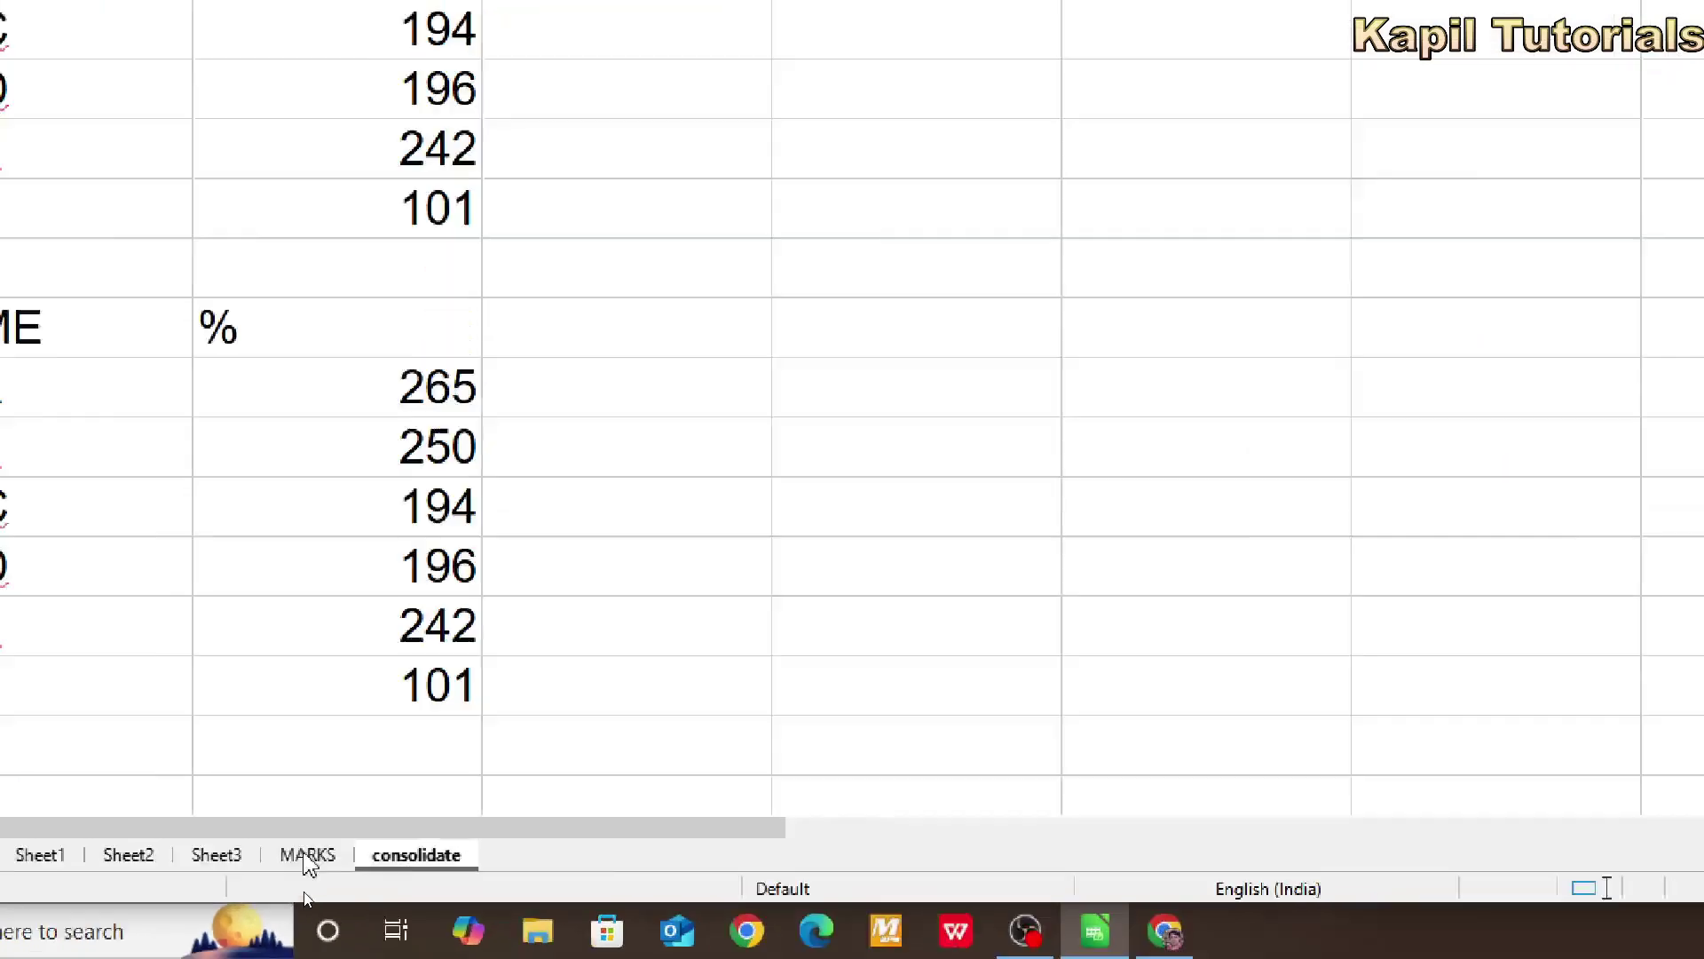
# - On the MARKS sheet, change AAA's Term 1 mark in B3 to 80
pyautogui.click(306, 894)
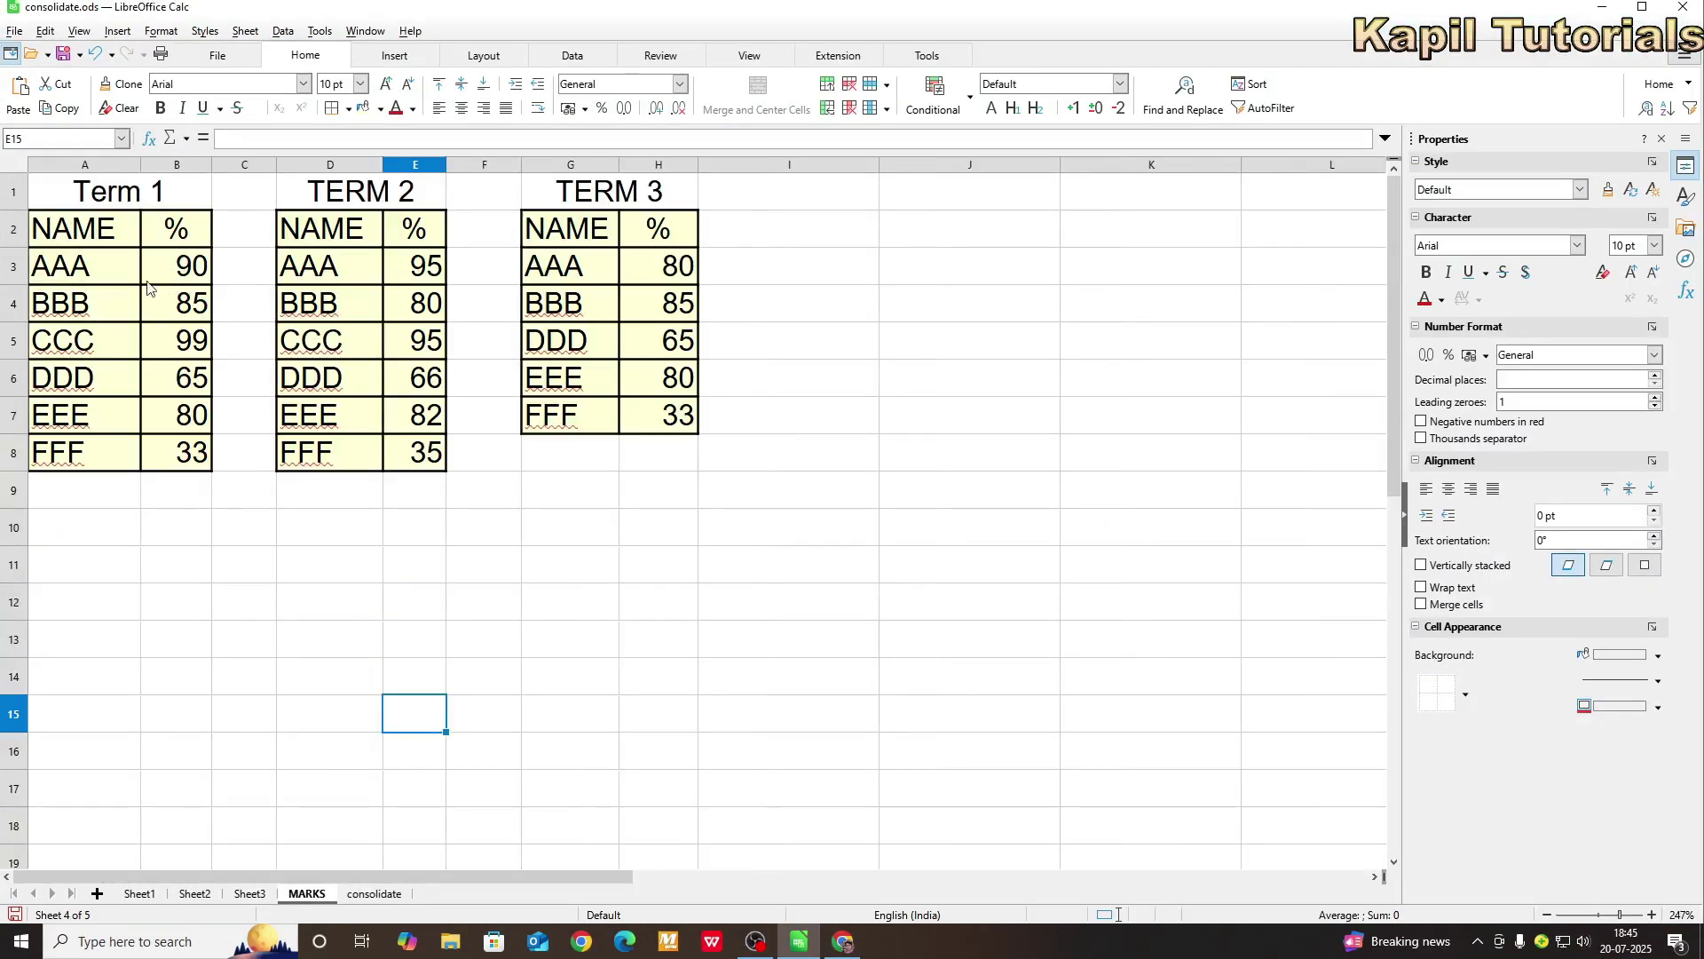
pyautogui.click(187, 275)
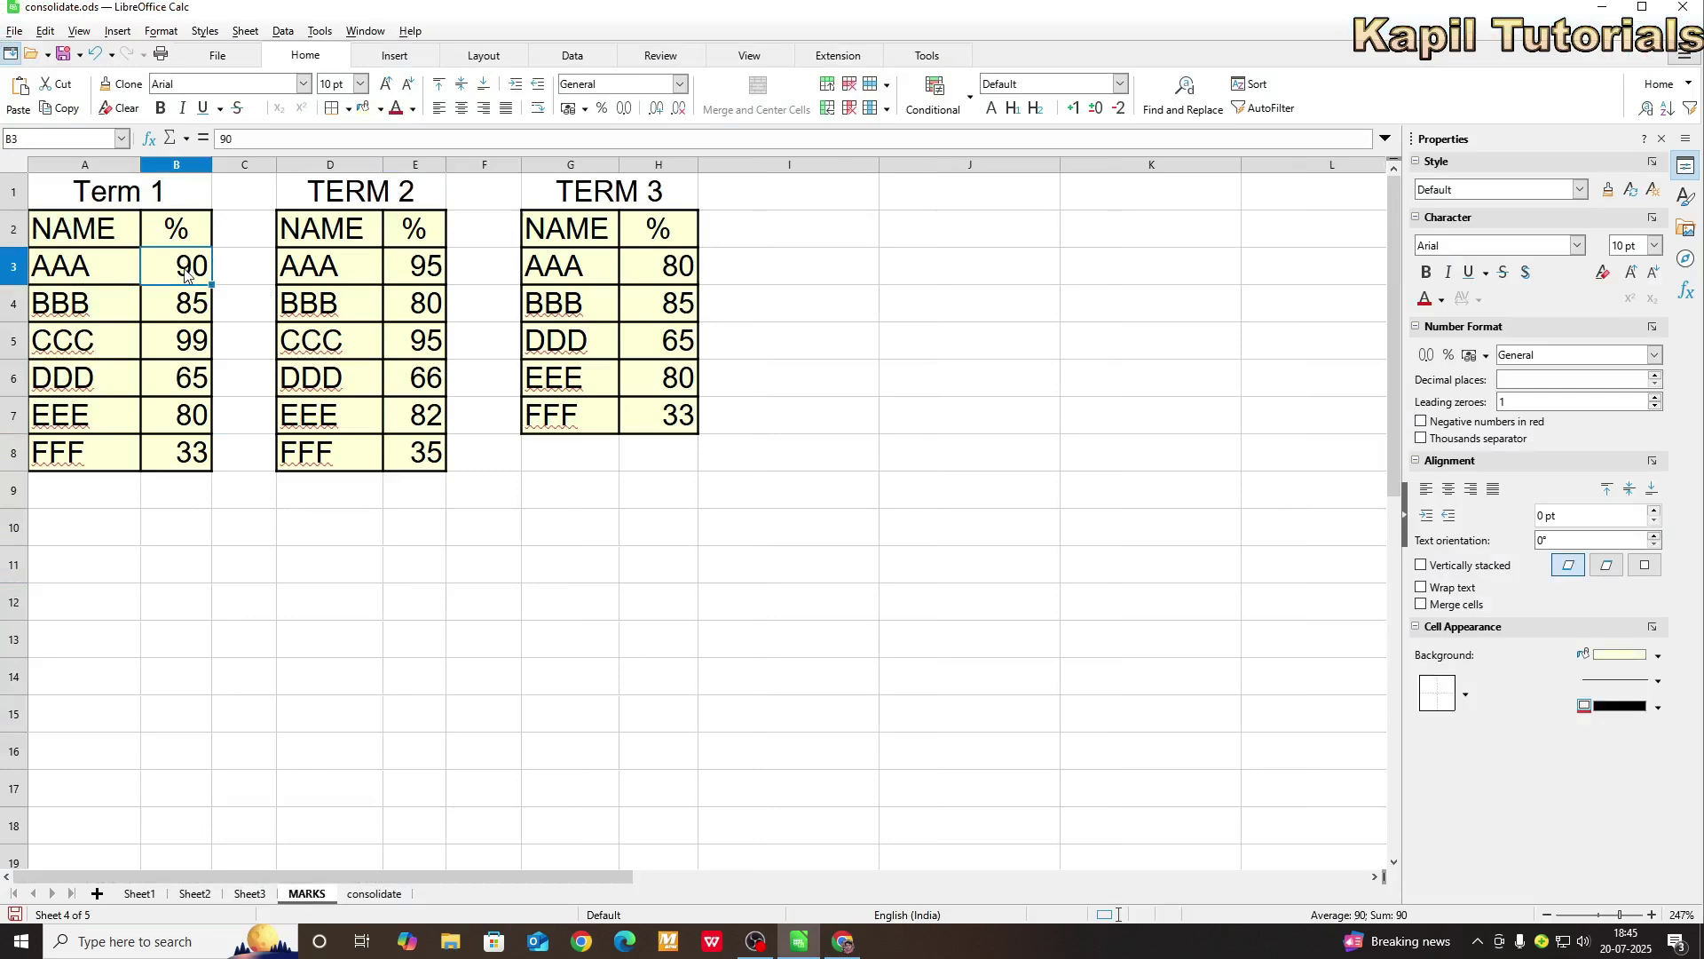
pyautogui.write('80')
pyautogui.press('Return')
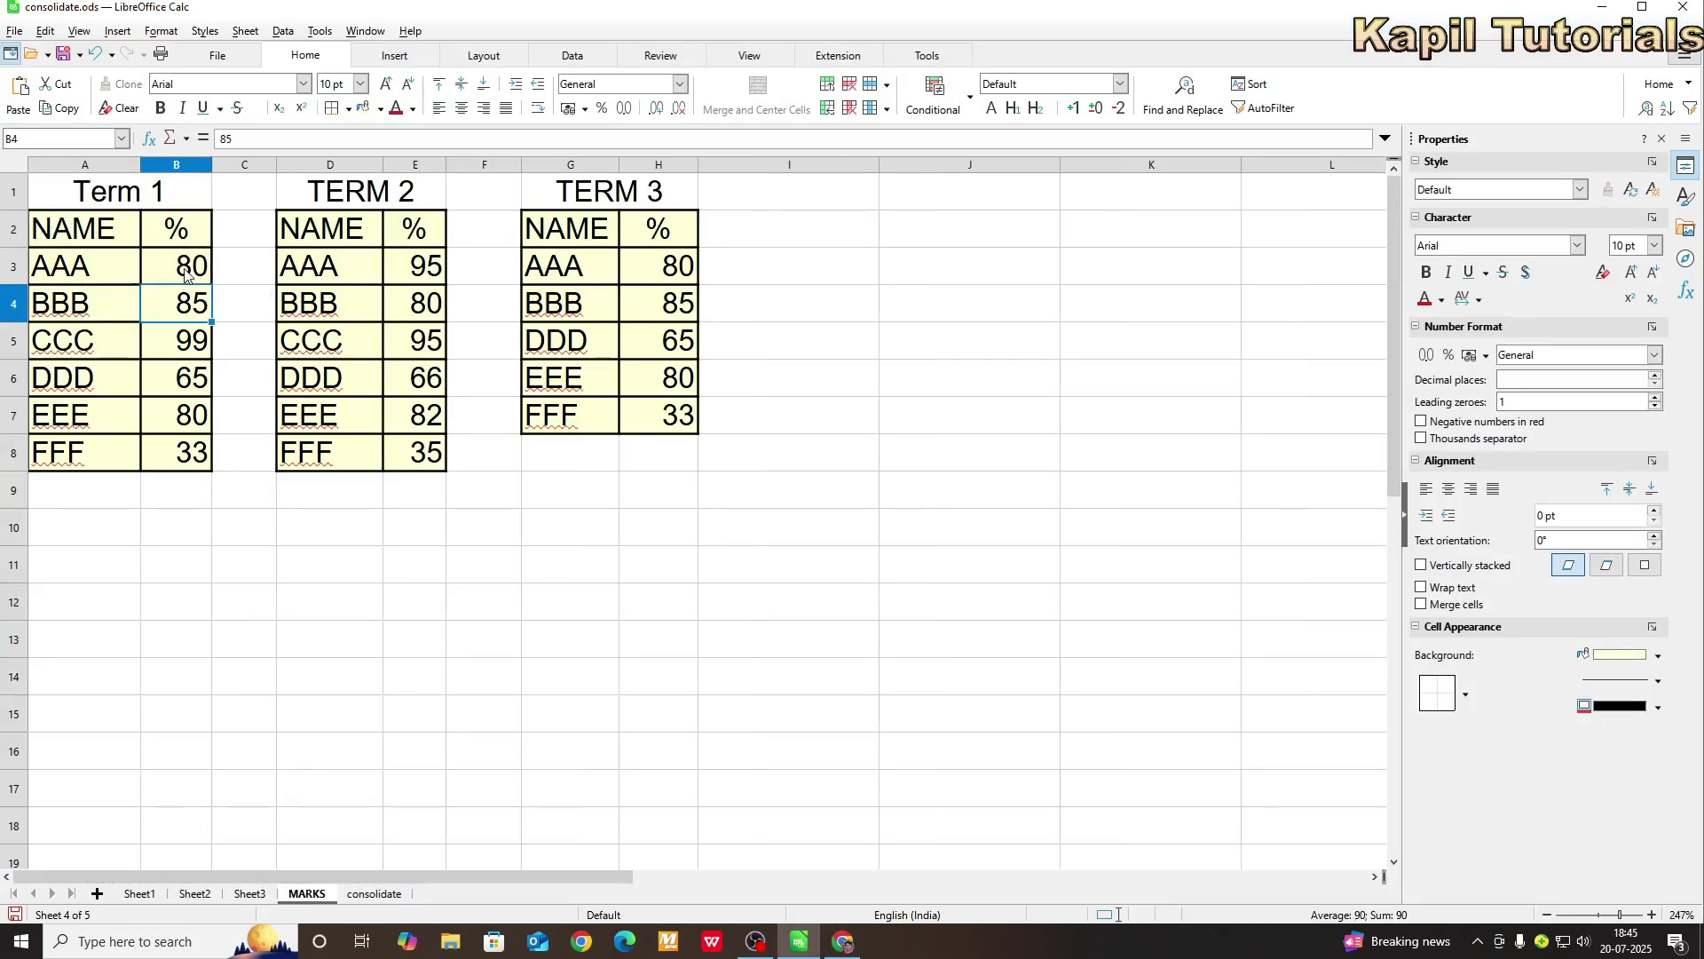
# - On the consolidate sheet, compare the linked total (now 255) with the unlinked copy (still 265)
pyautogui.click(374, 894)
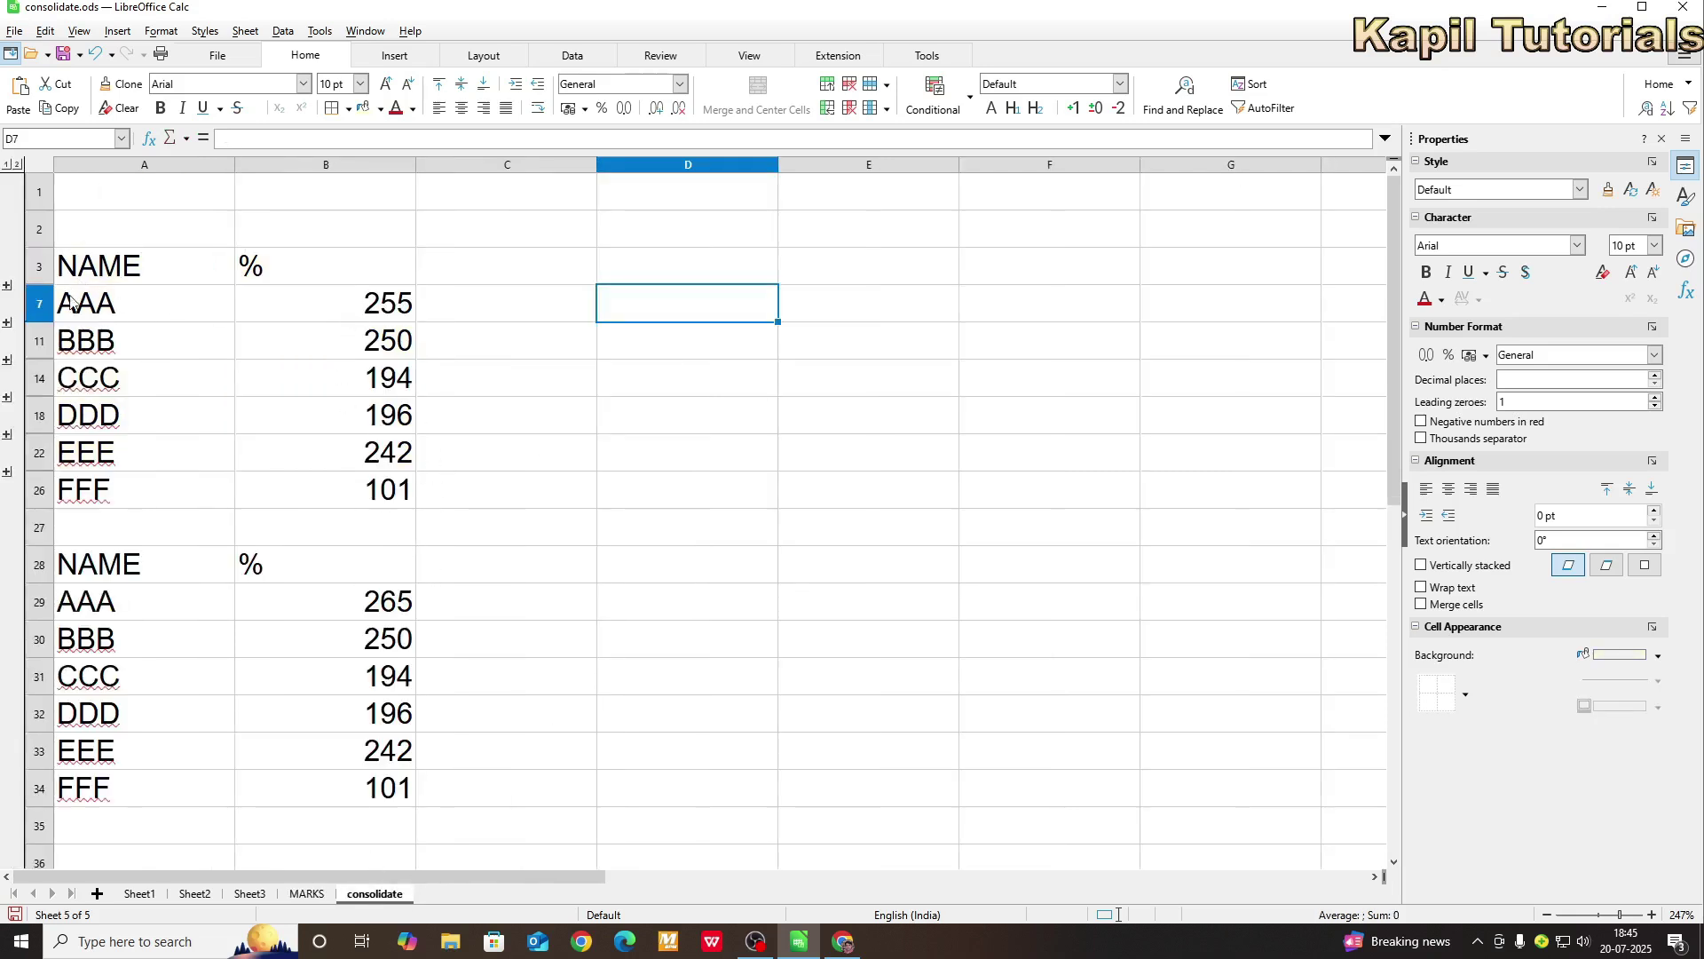
pyautogui.click(354, 312)
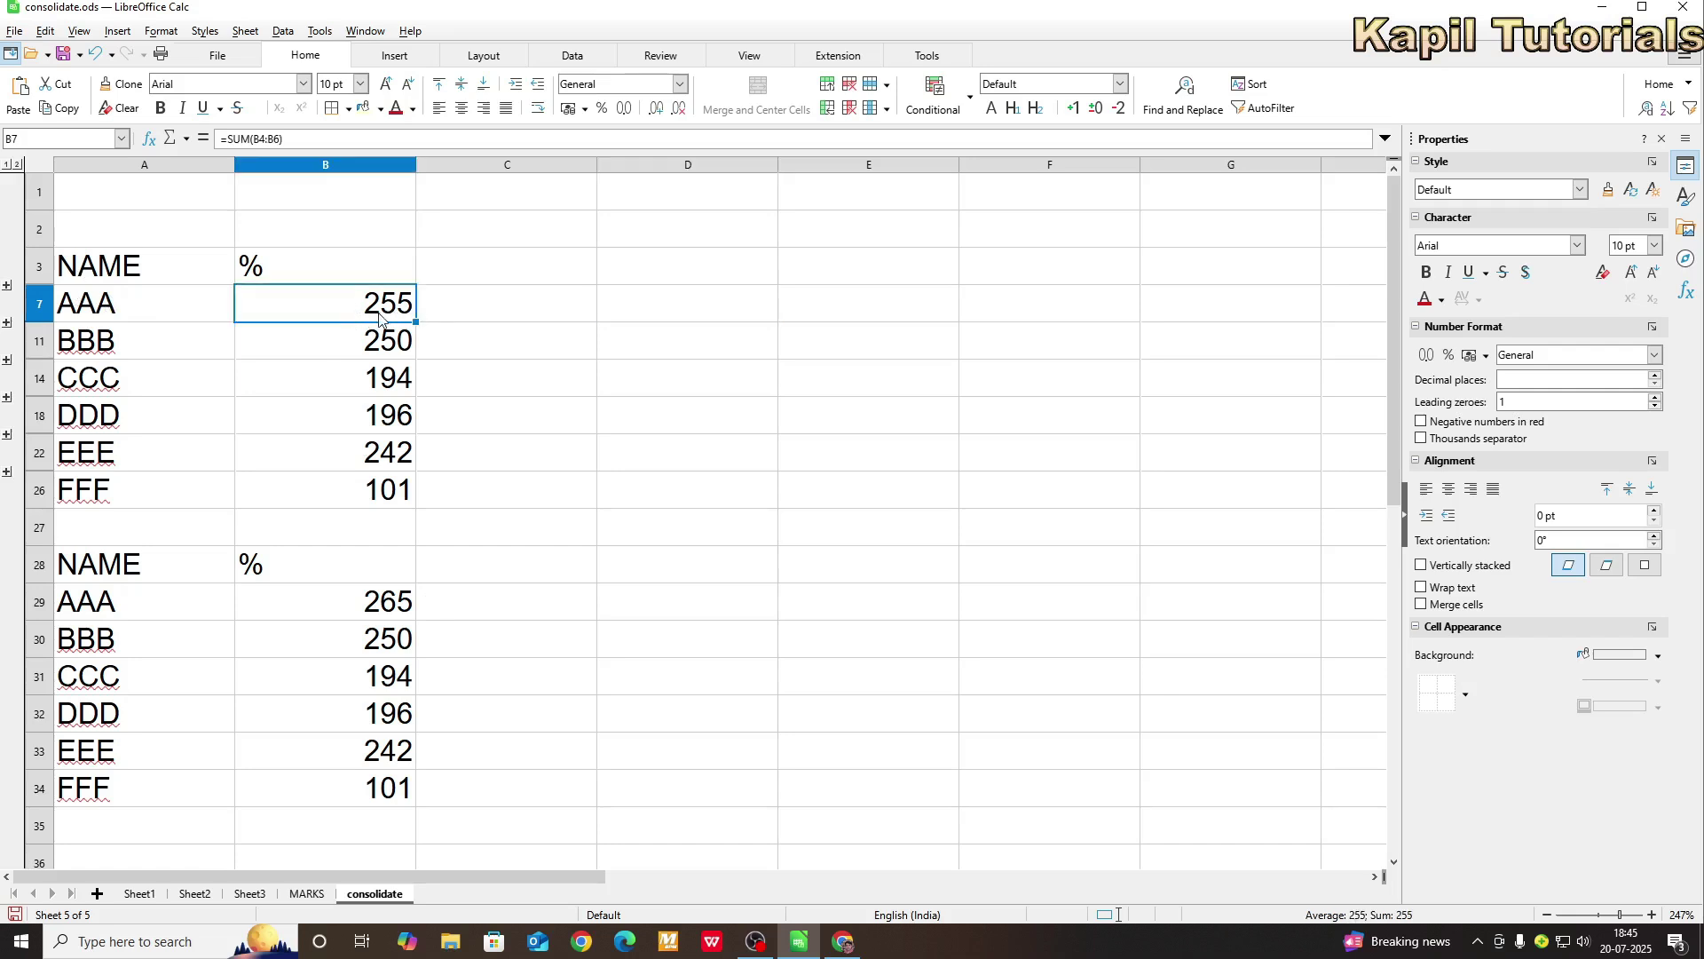
pyautogui.click(364, 605)
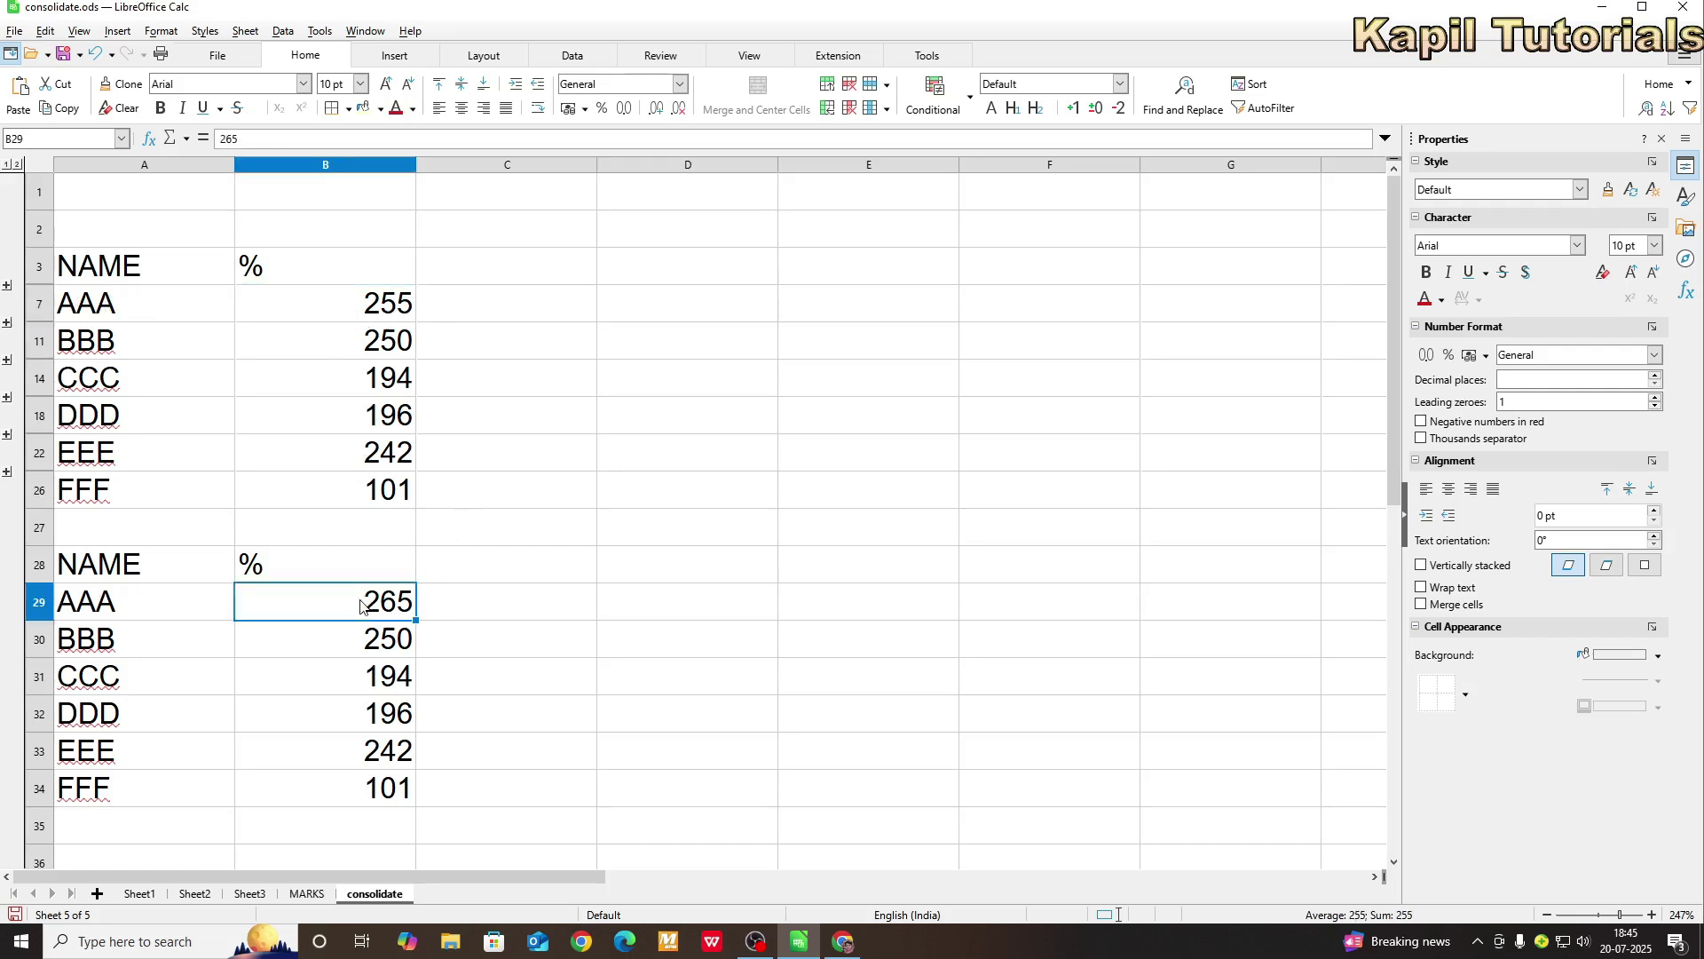
pyautogui.click(318, 31)
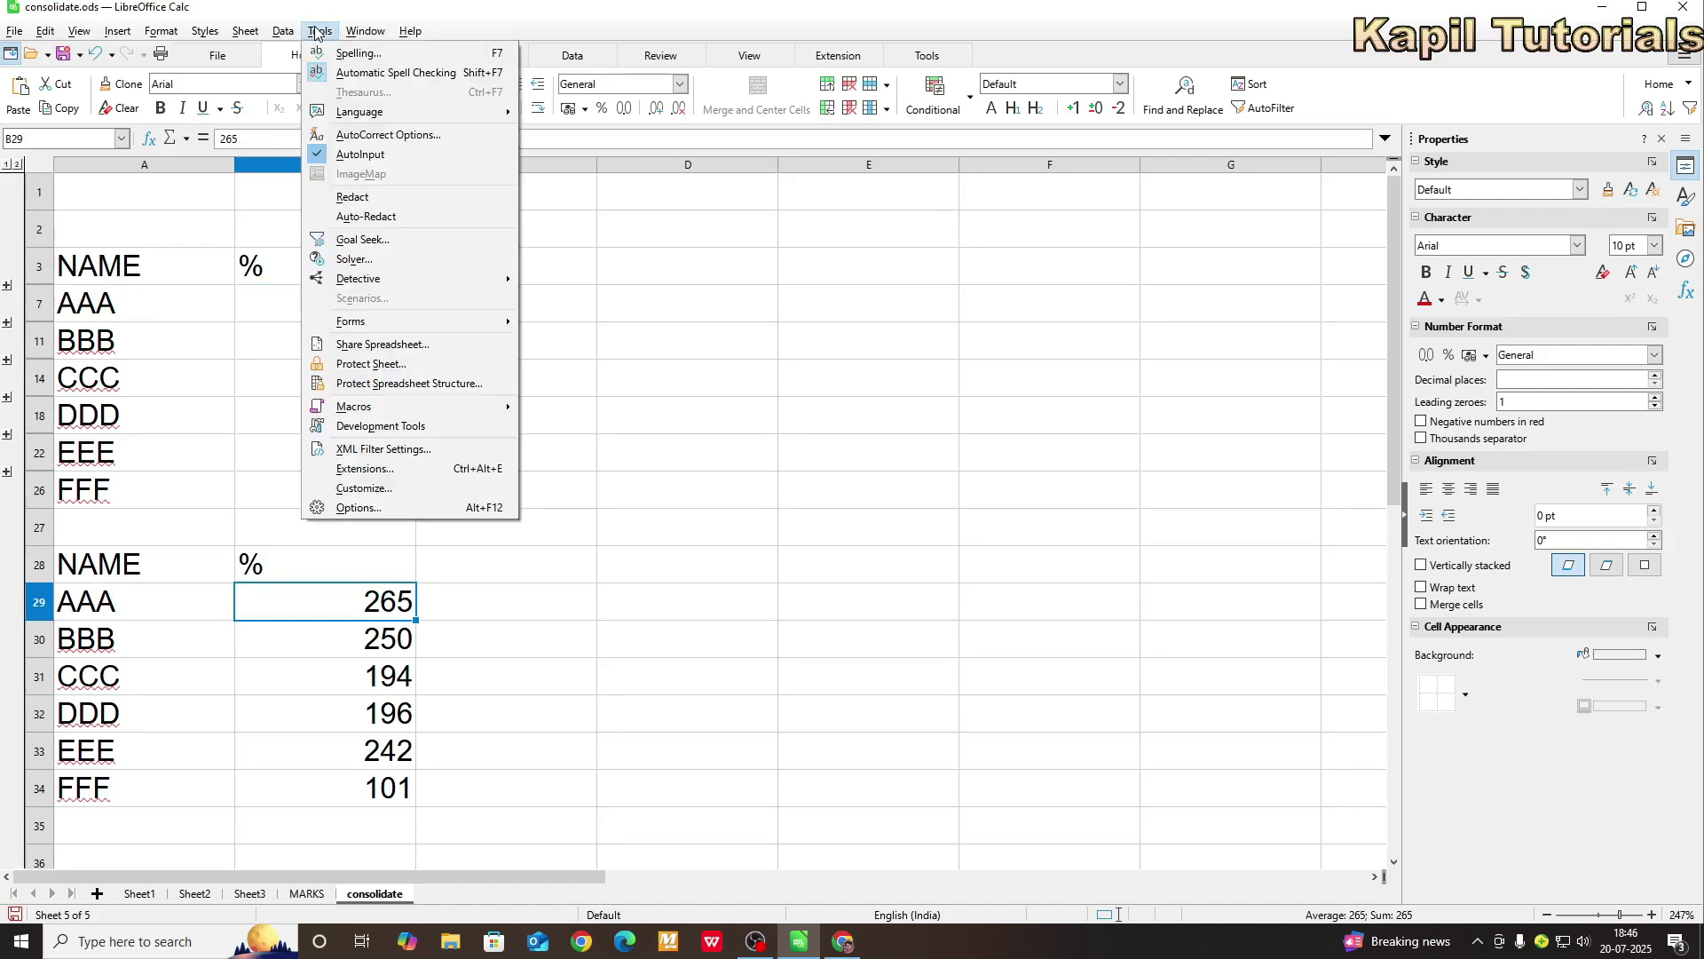
pyautogui.moveTo(285, 34)
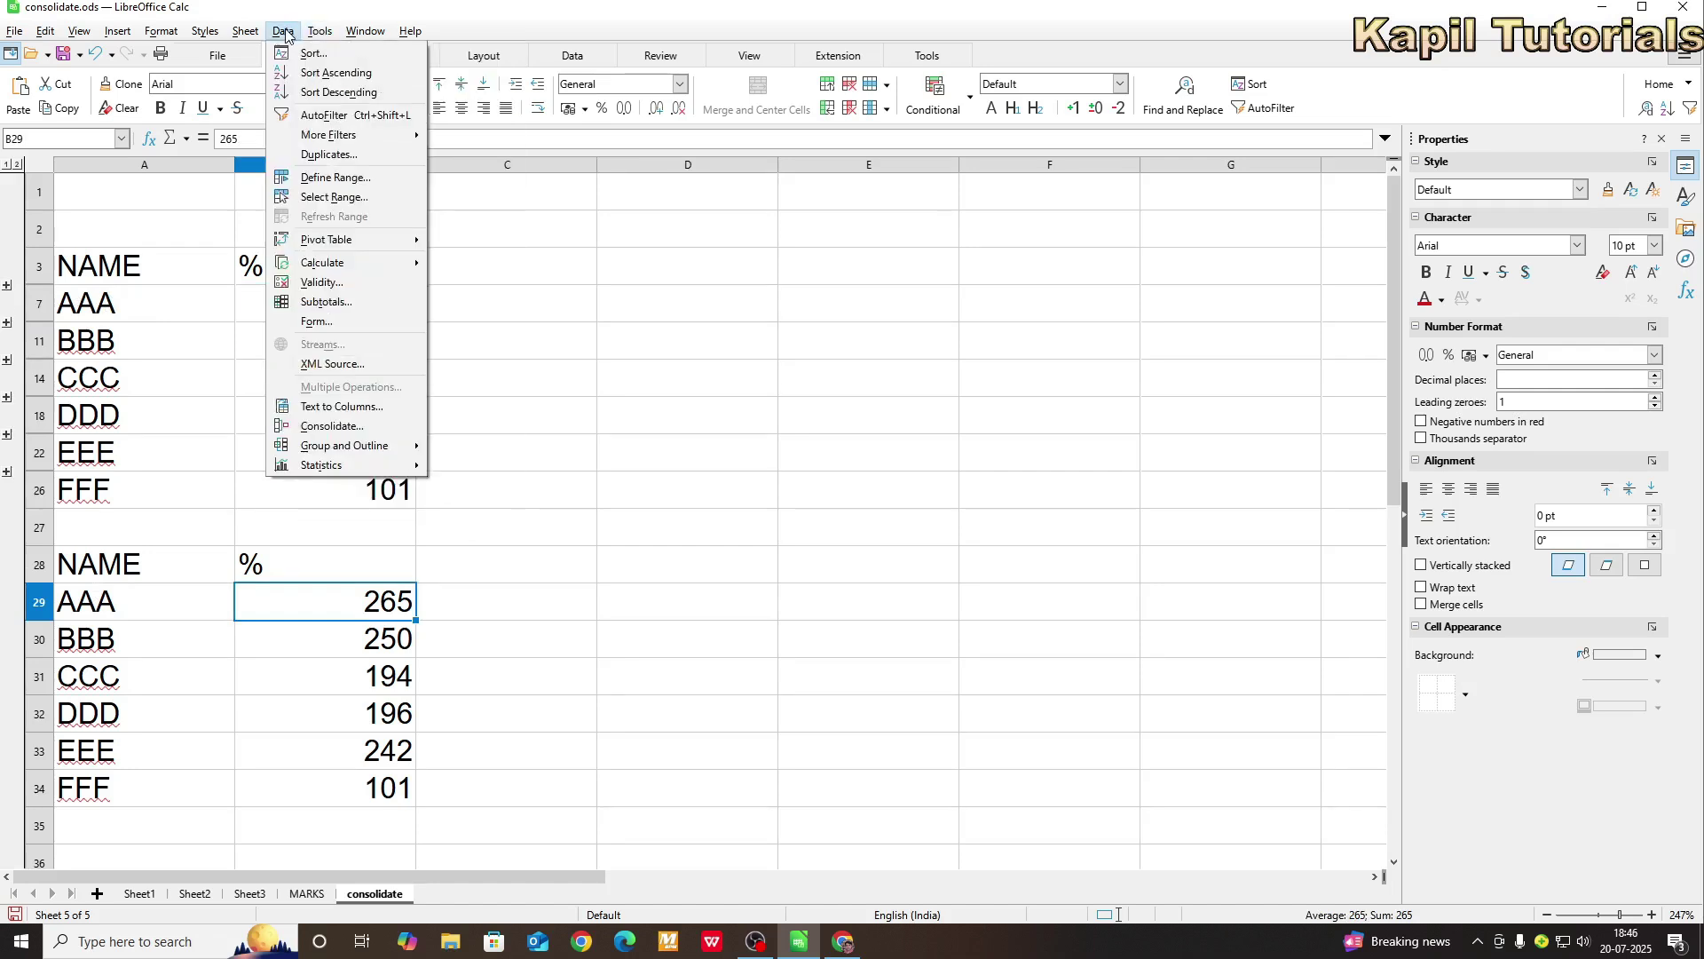
pyautogui.click(332, 425)
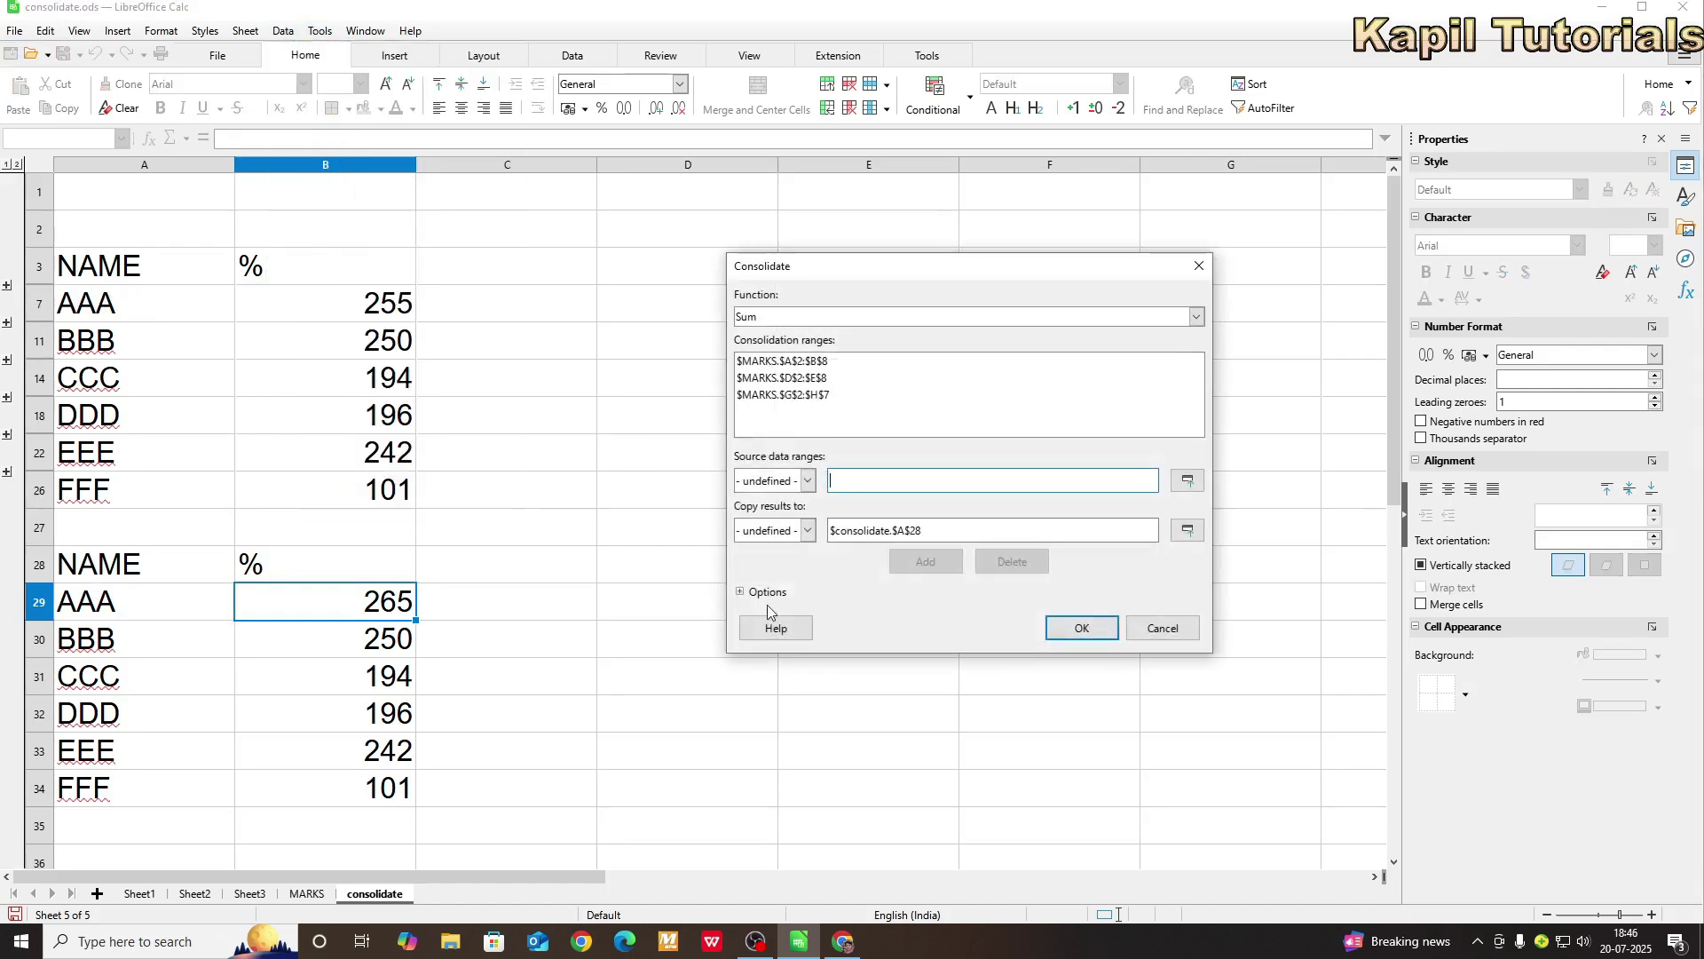
pyautogui.click(739, 592)
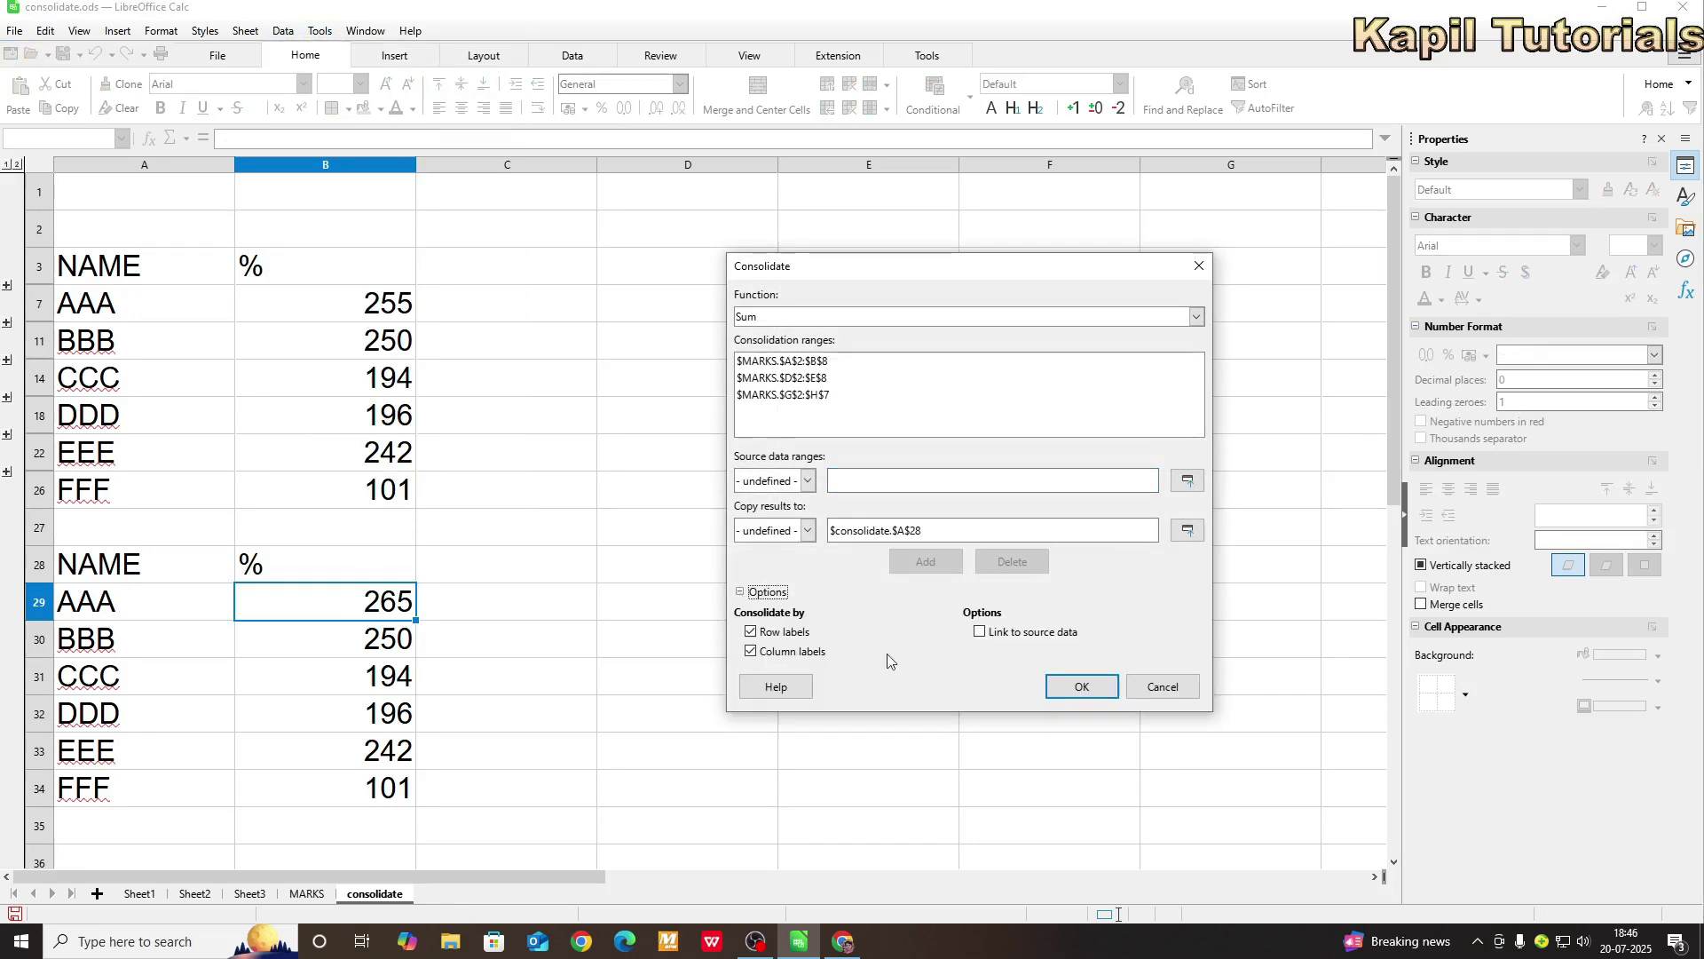
pyautogui.click(981, 633)
pyautogui.moveTo(89, 270); pyautogui.dragTo(390, 488)
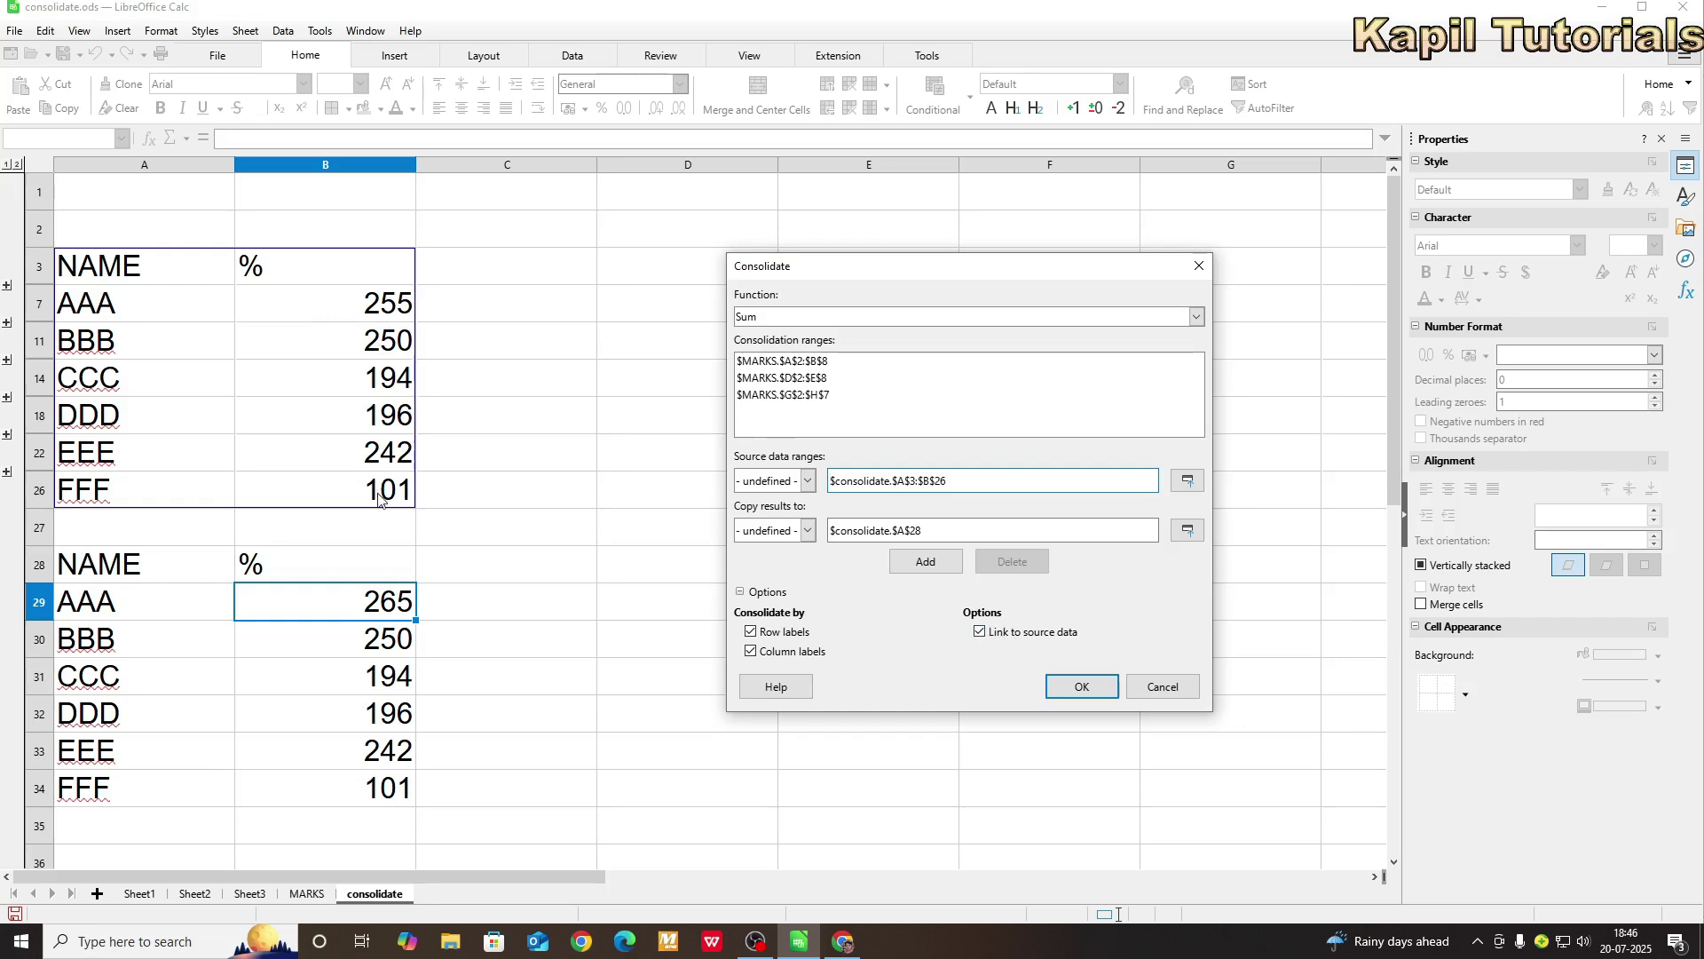
pyautogui.click(980, 632)
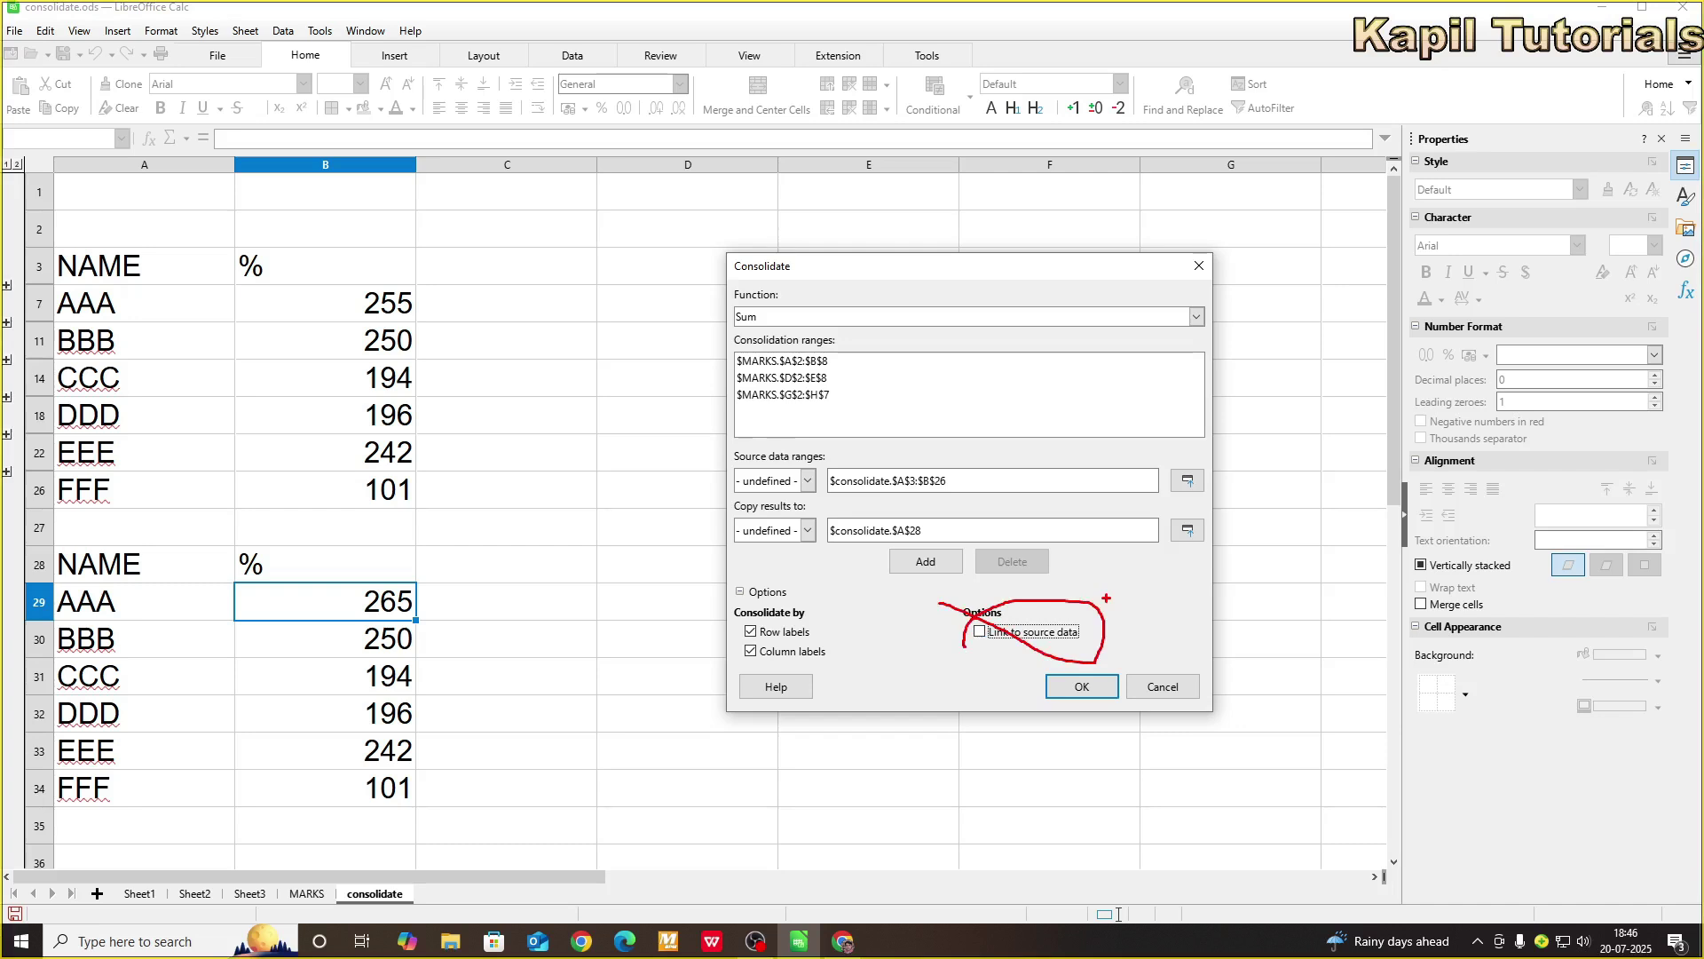
pyautogui.press('Escape')
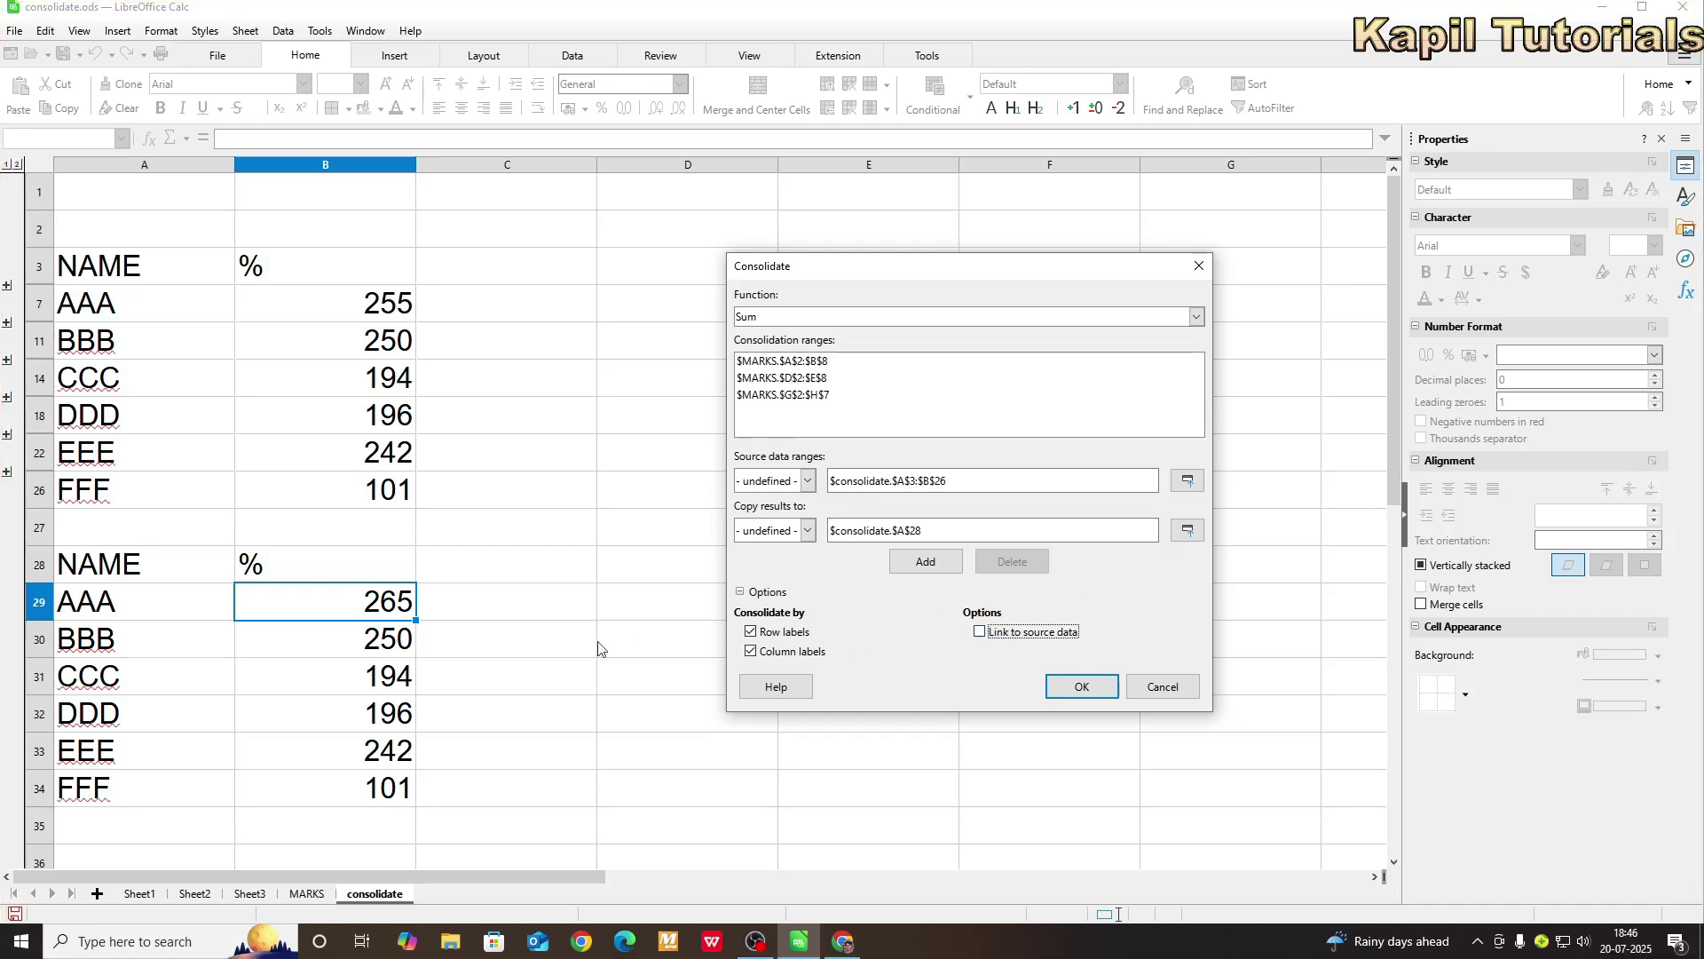
pyautogui.click(1156, 688)
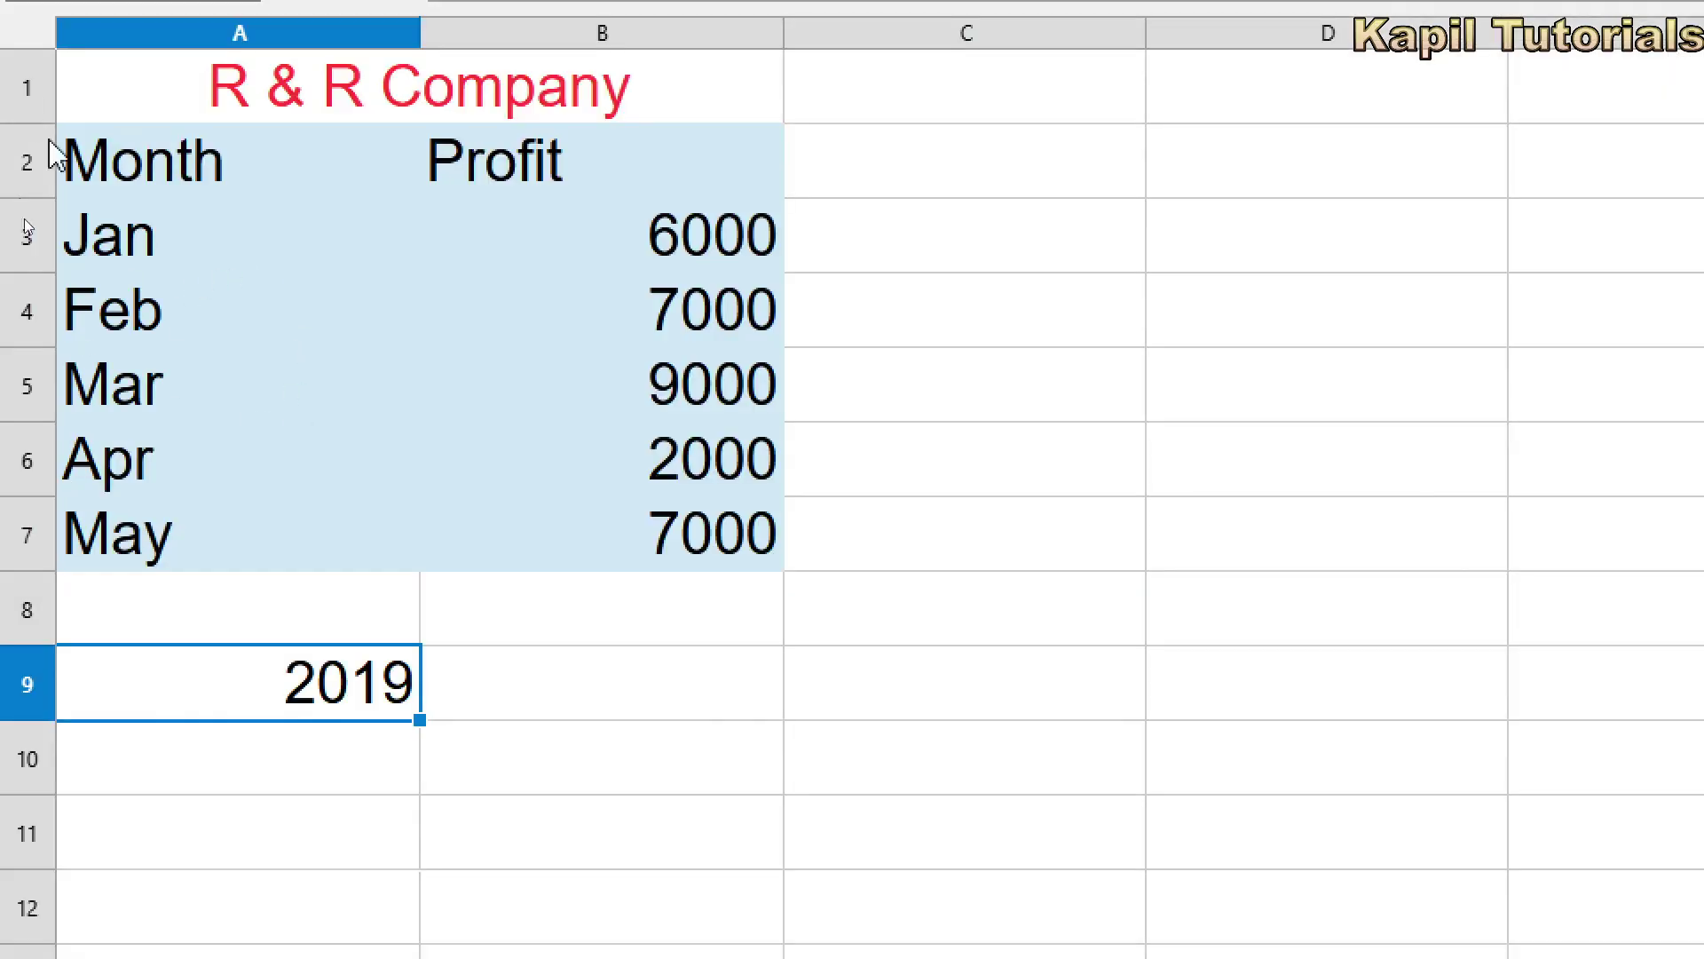
# - Step through Sheet2's 2020 monthly profit values down to May
pyautogui.hotkey('ctrl', 'pagedown')
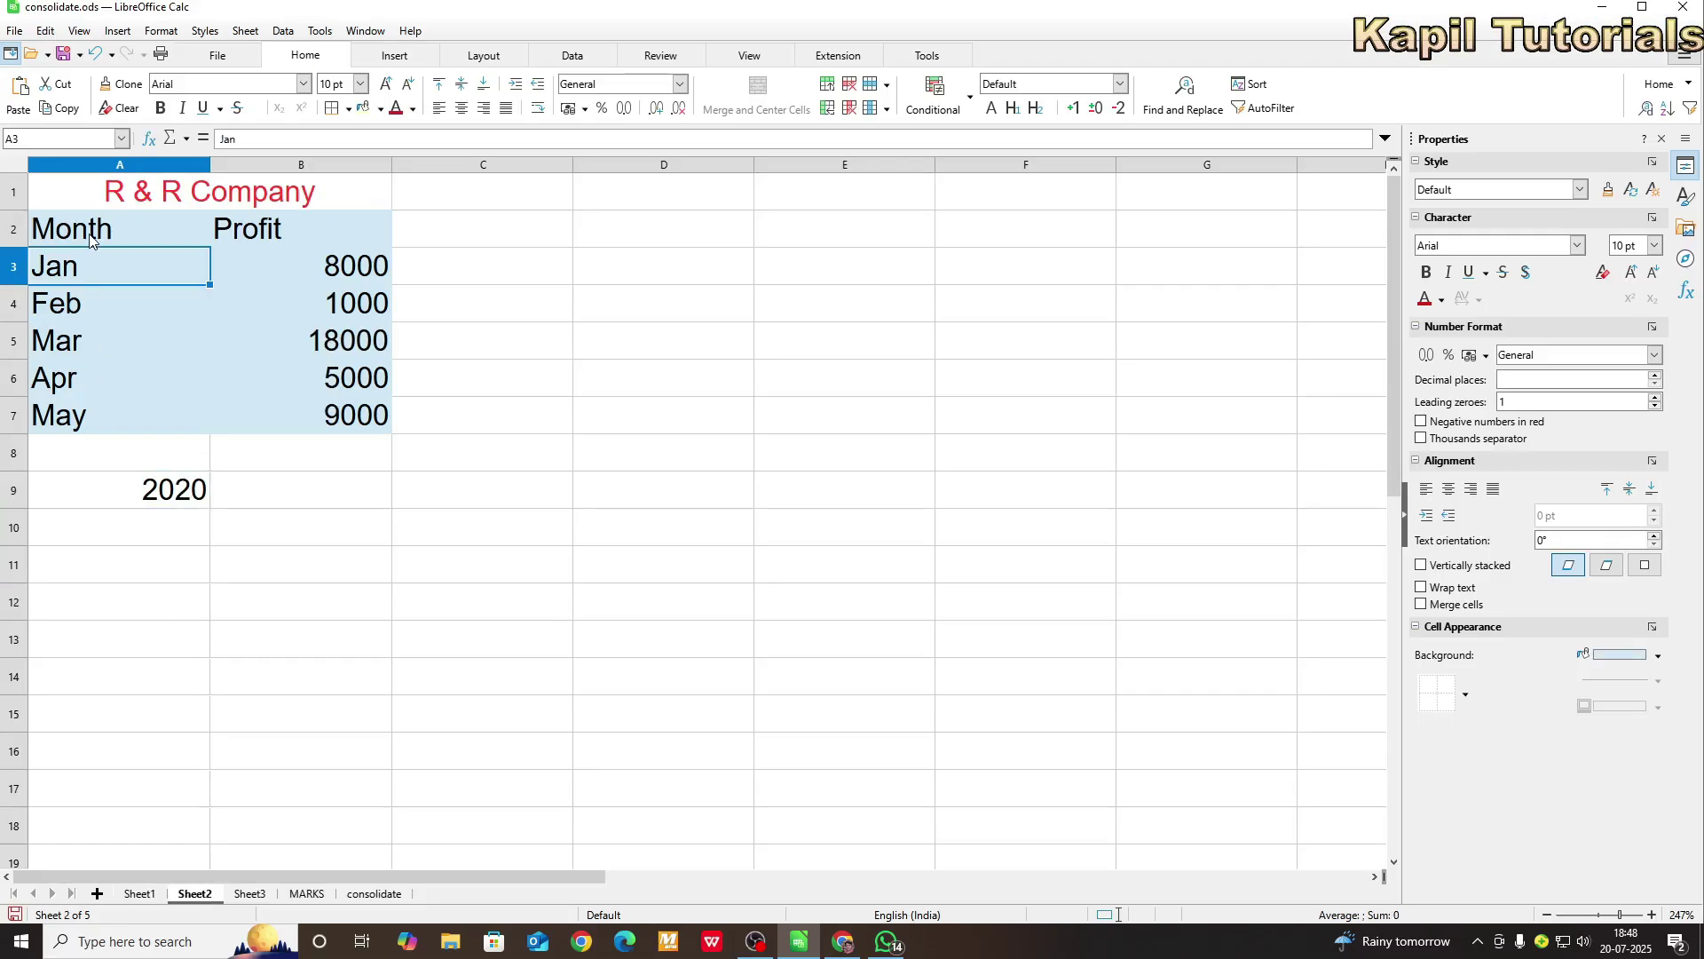
pyautogui.click(297, 277)
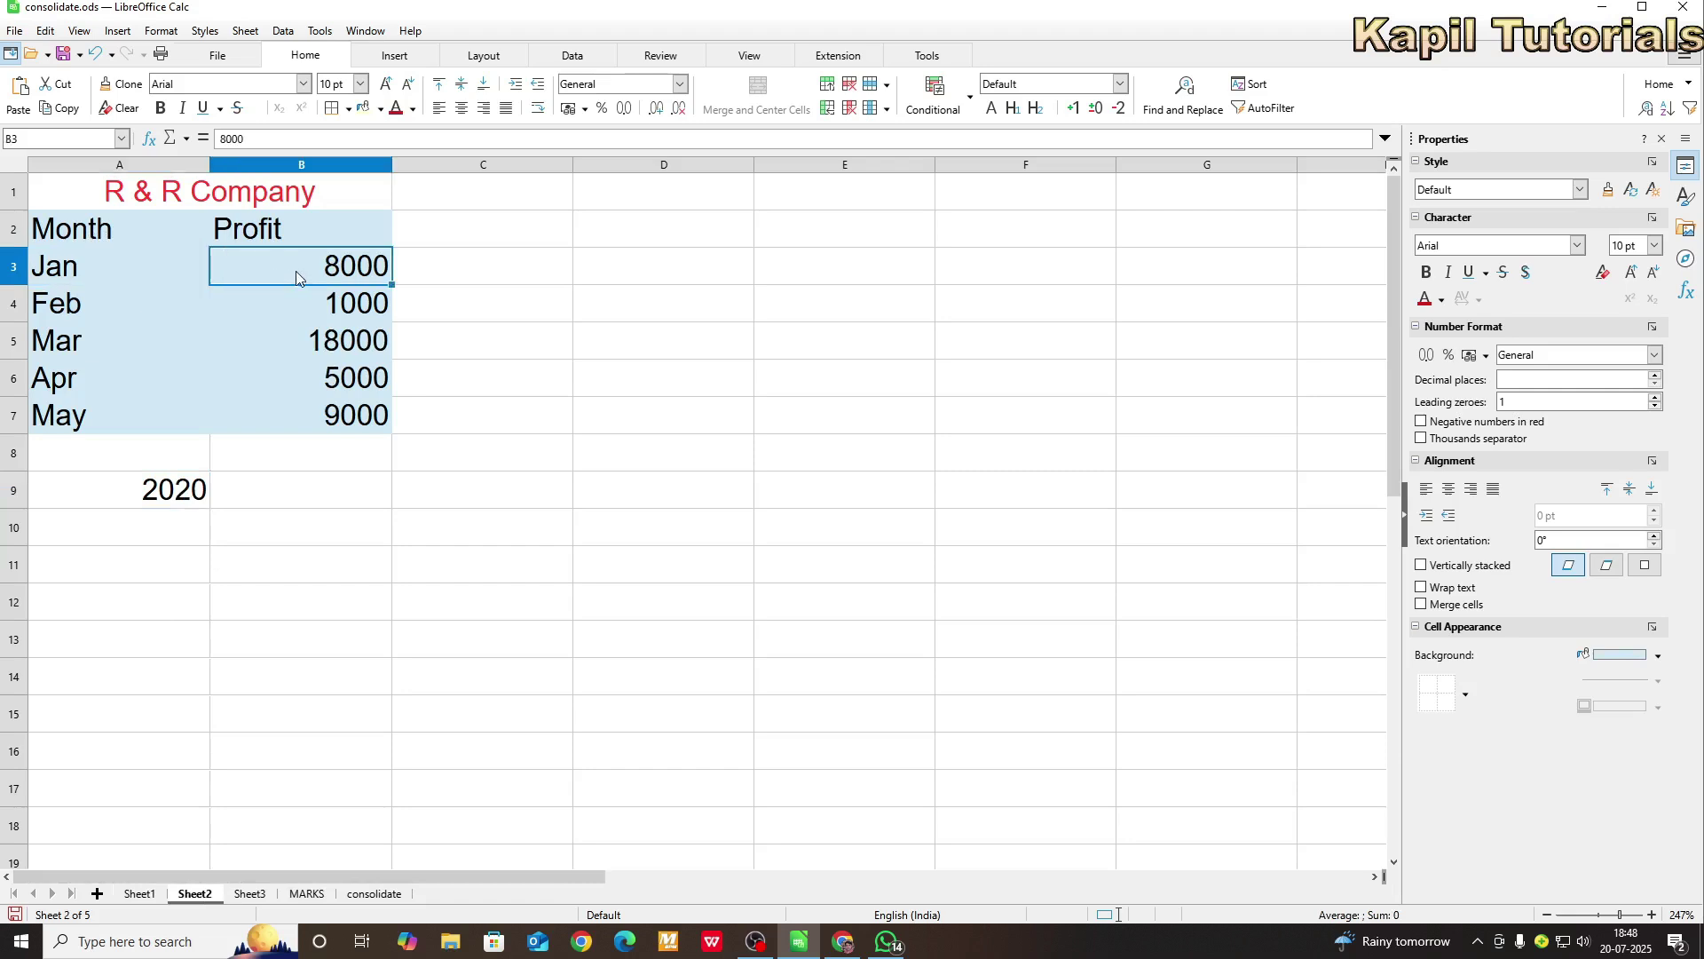
pyautogui.click(306, 311)
pyautogui.click(315, 339)
pyautogui.click(324, 384)
pyautogui.click(324, 423)
# - Move to Sheet3's 2021 figures, noting the Mar and Apr rows and the empty Jan and May cells
pyautogui.click(145, 899)
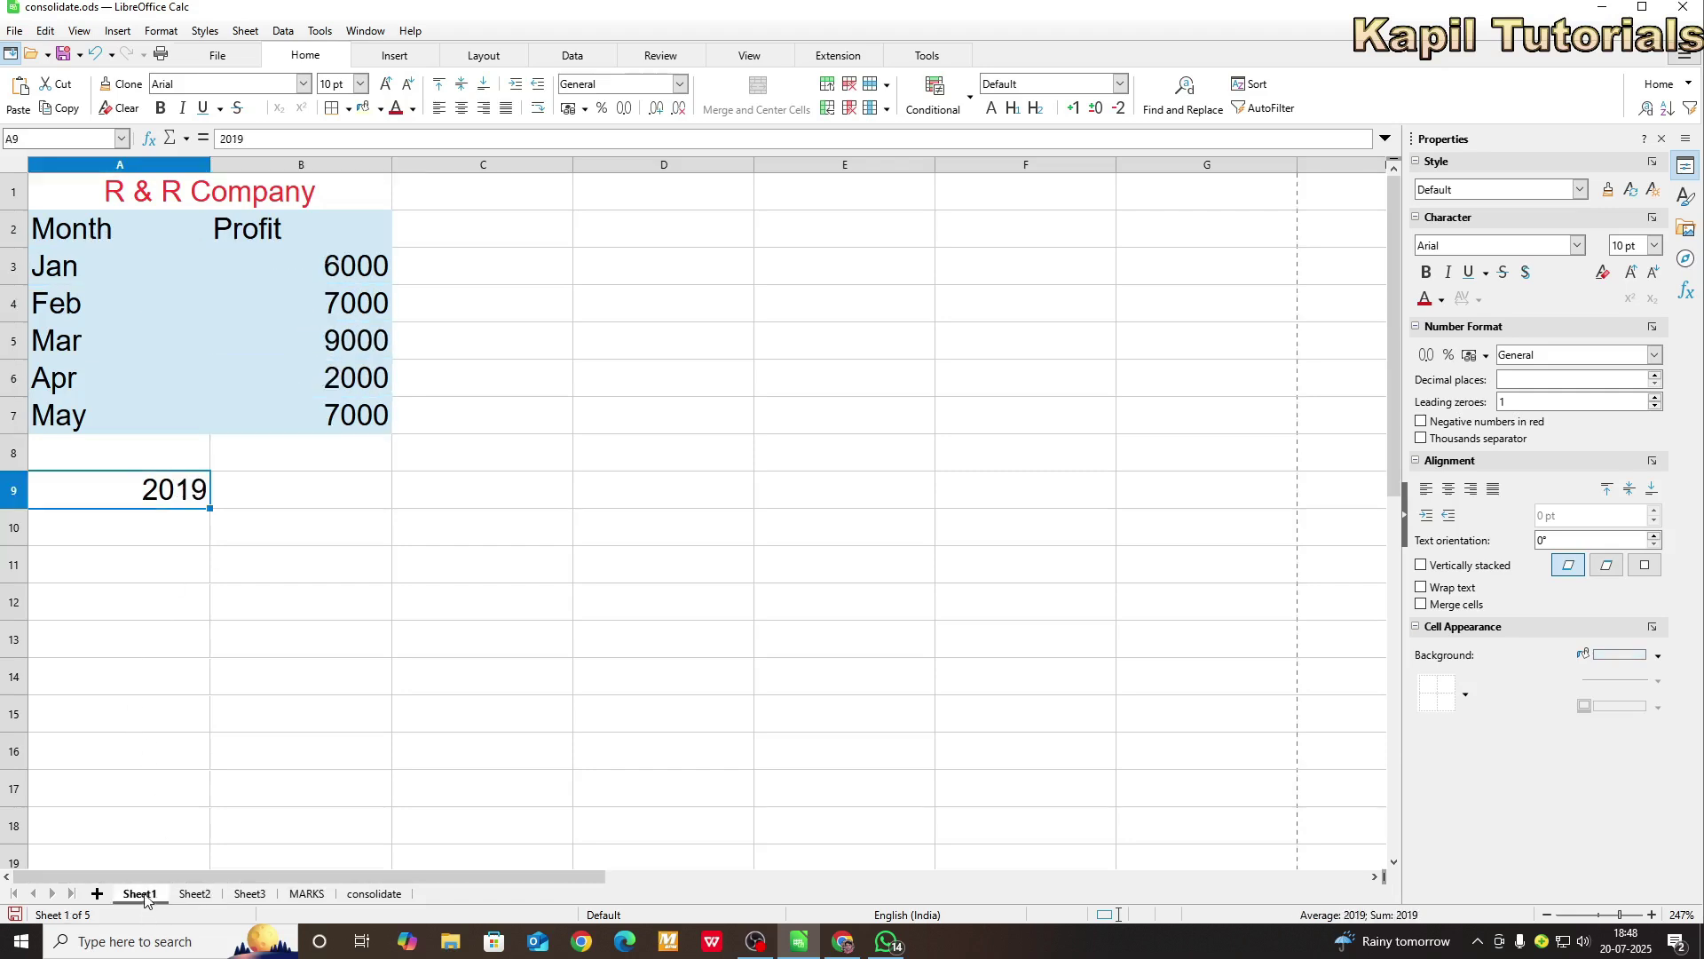
pyautogui.click(194, 894)
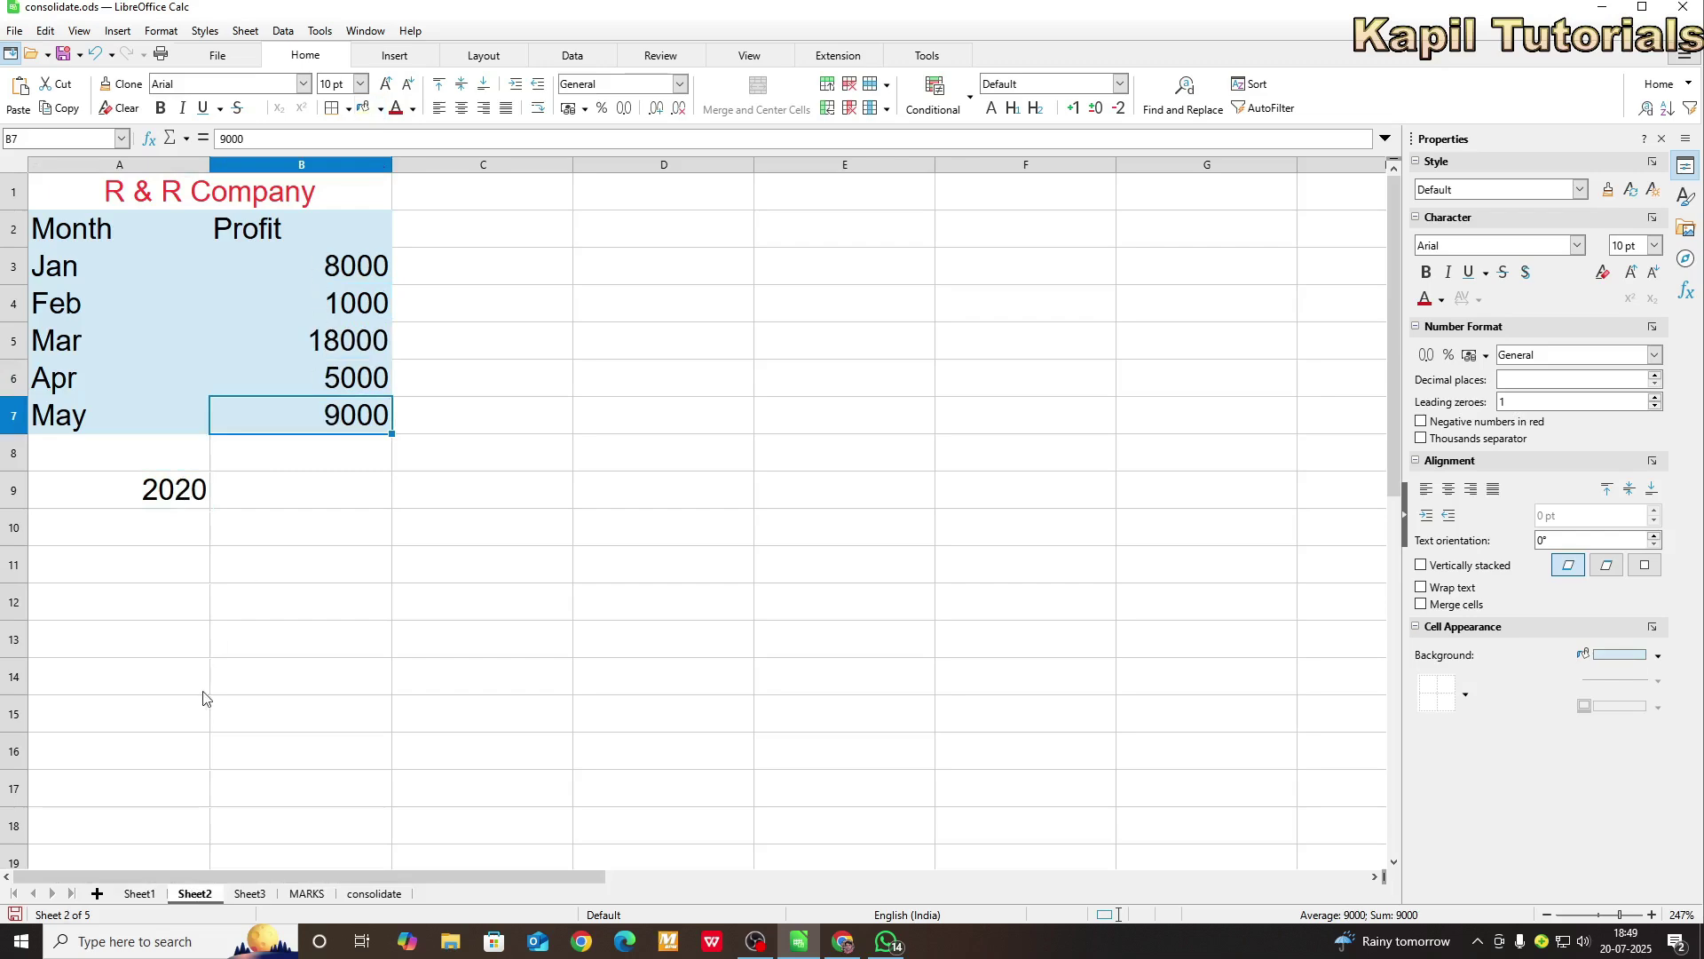
pyautogui.click(250, 895)
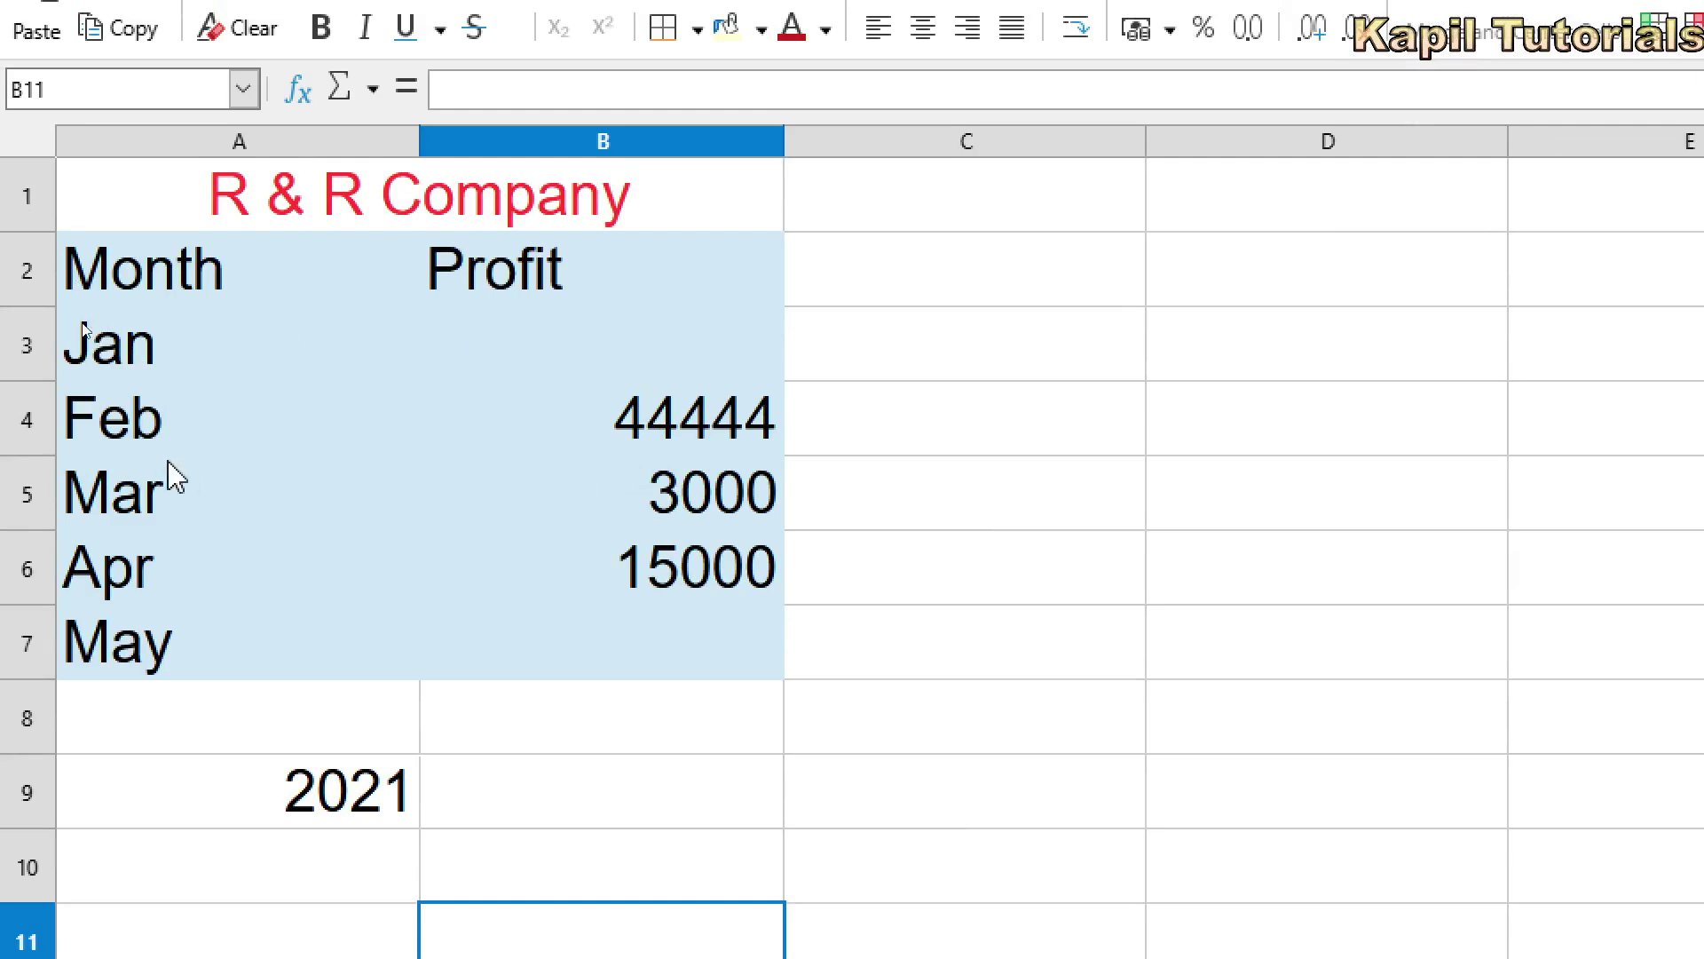
pyautogui.click(129, 515)
pyautogui.click(120, 575)
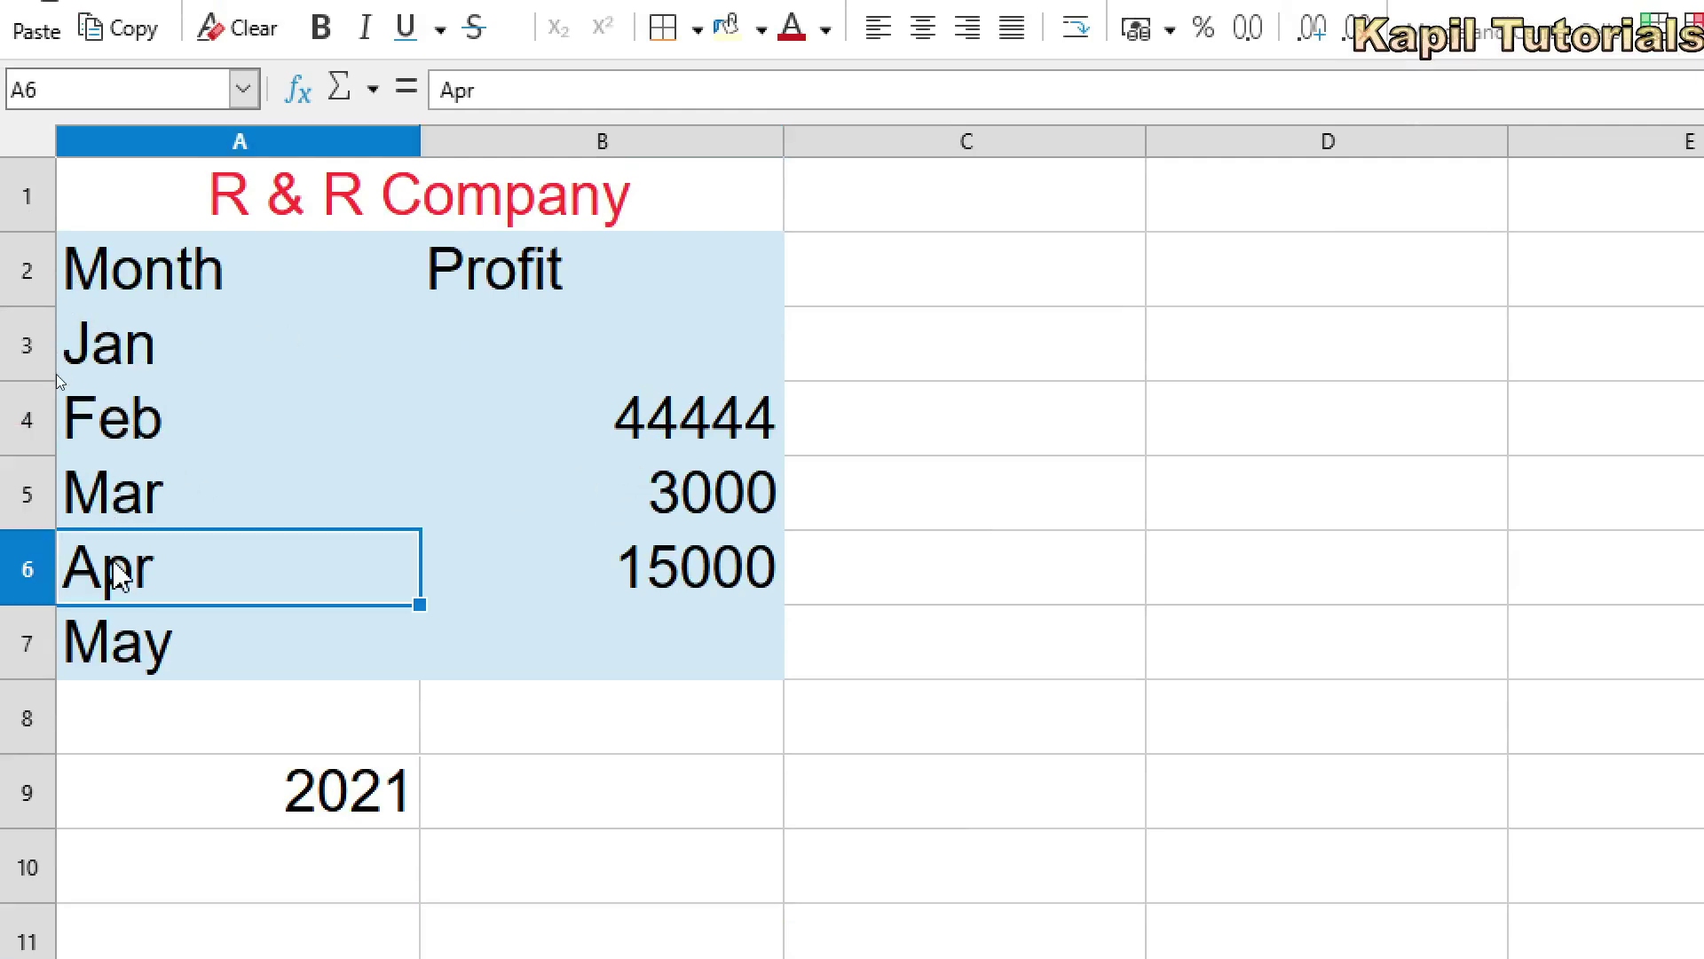
pyautogui.click(619, 349)
pyautogui.click(668, 659)
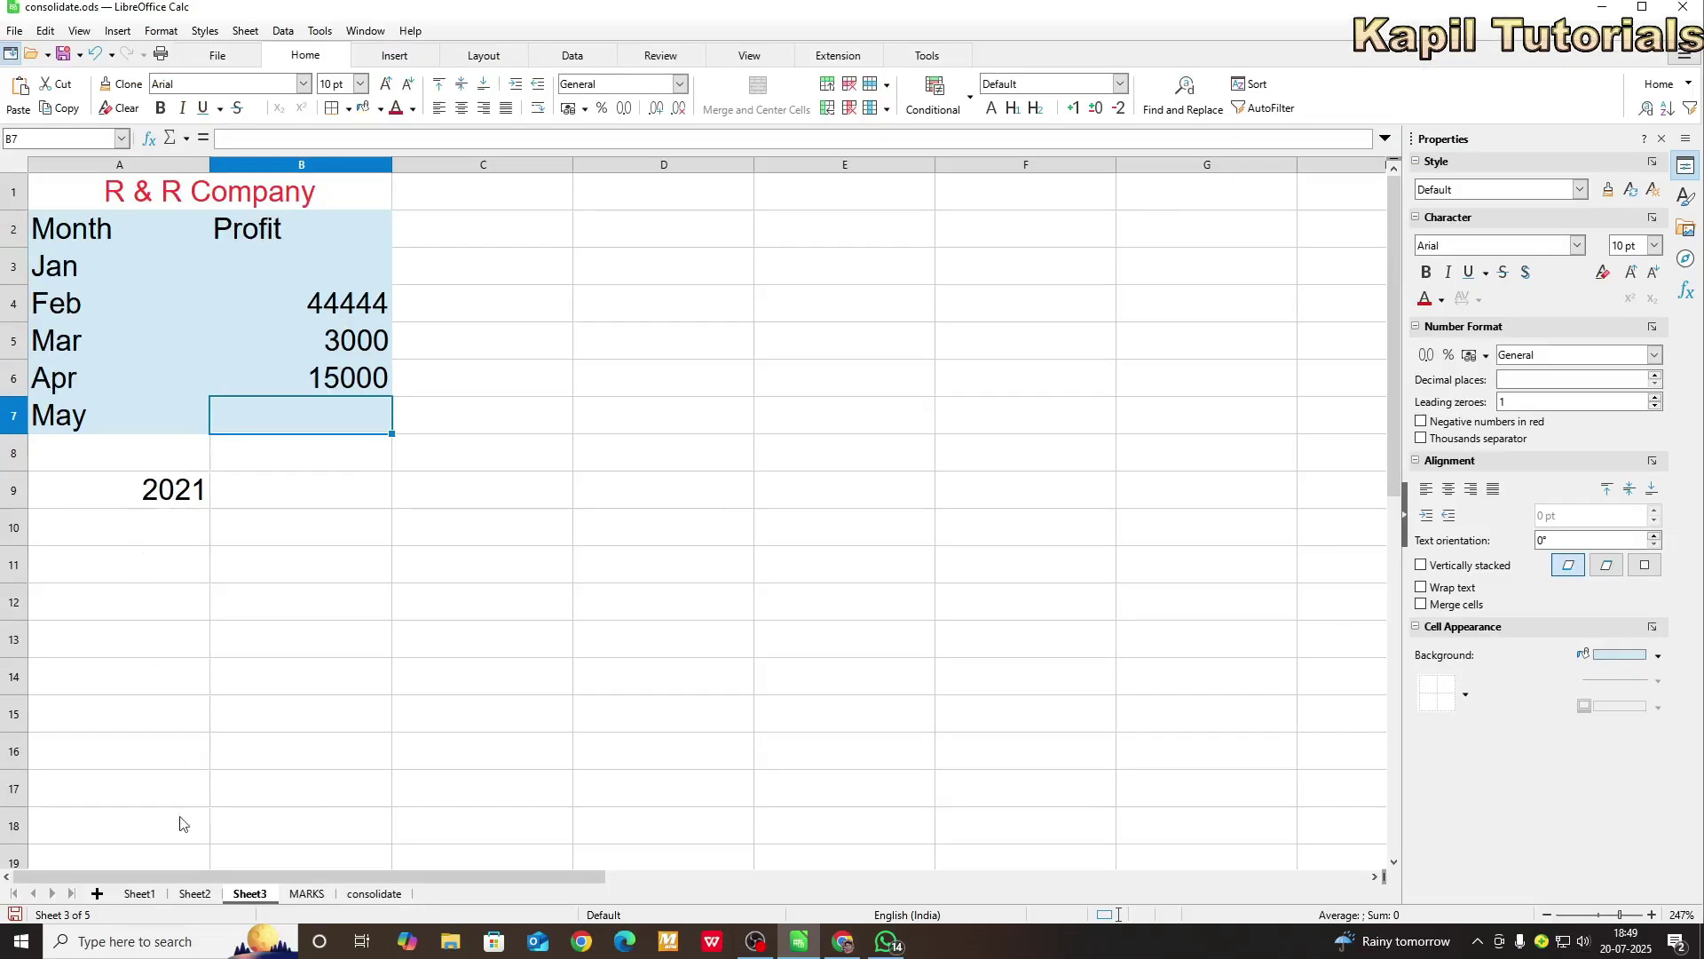
# - Flip between Sheet1, Sheet2 and Sheet3 to compare the yearly profits, ending on Sheet3
pyautogui.click(190, 895)
pyautogui.click(133, 895)
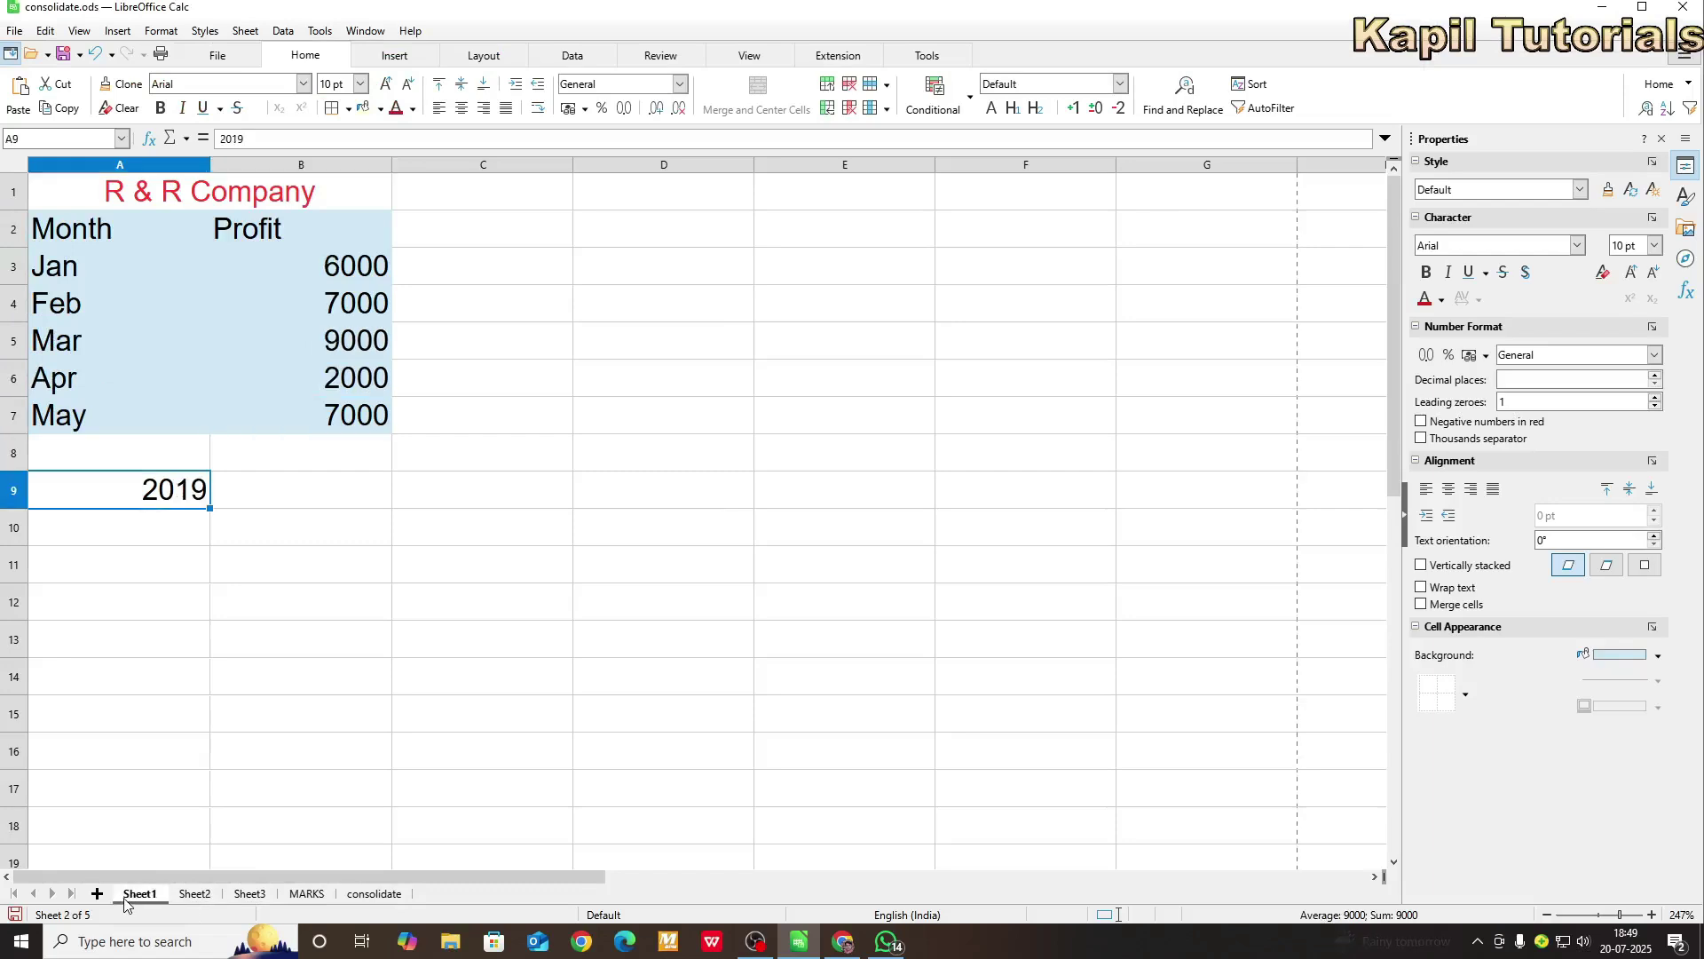
pyautogui.click(188, 894)
pyautogui.click(251, 894)
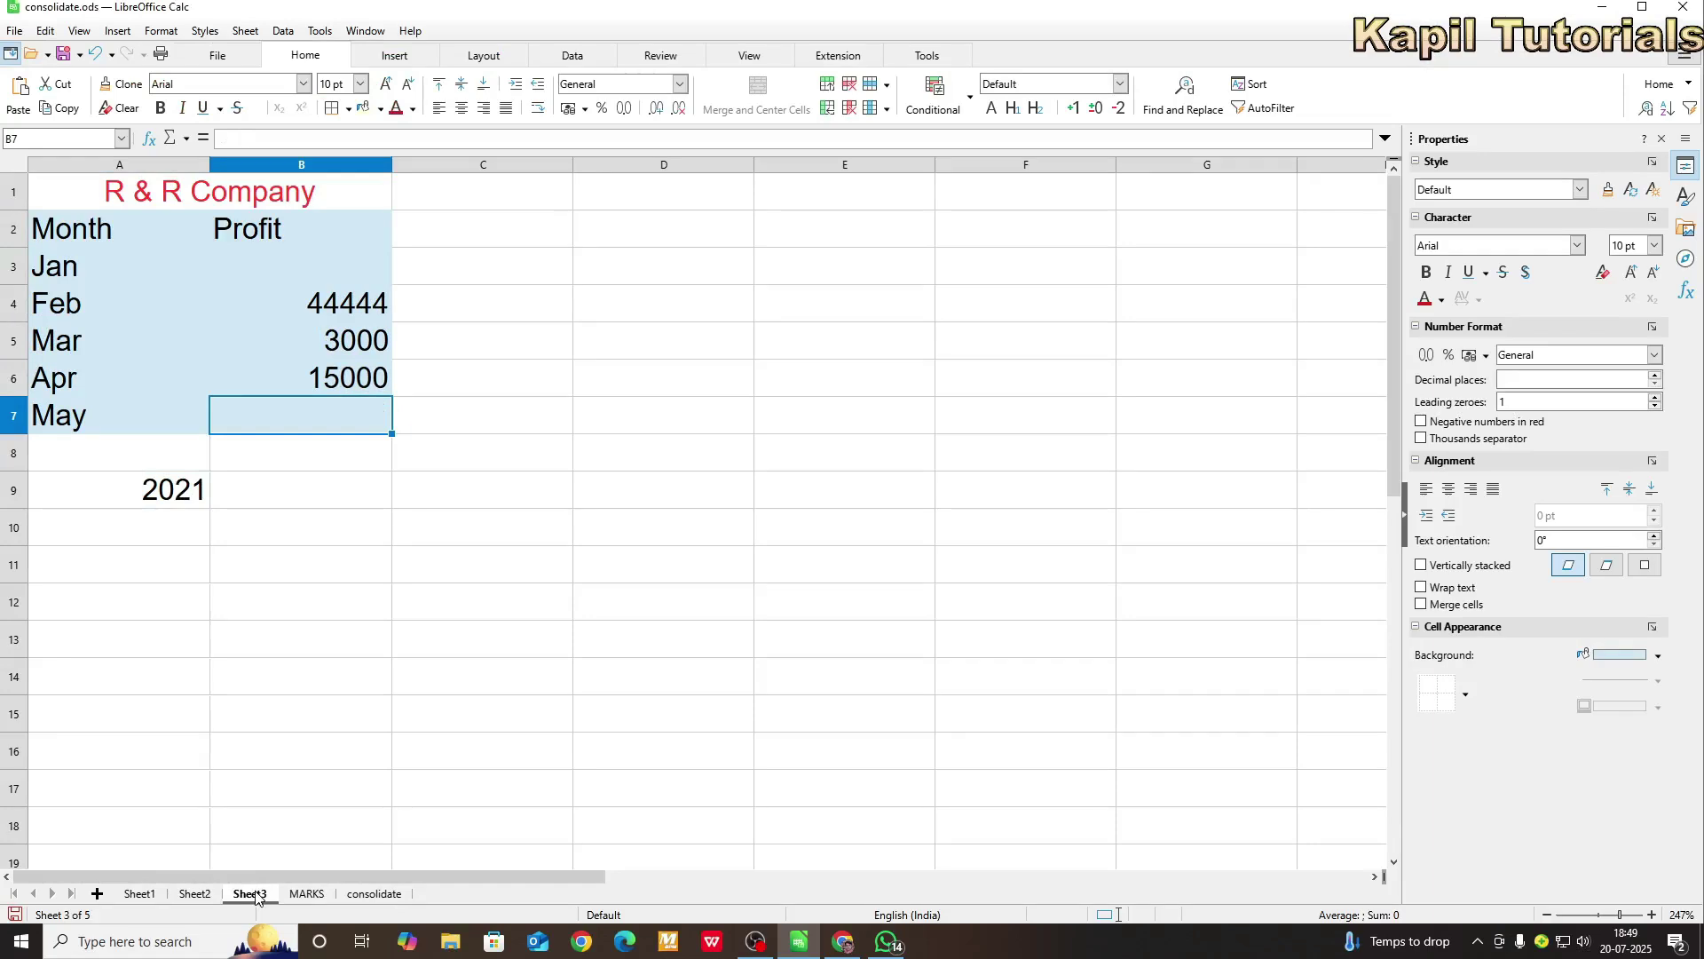
pyautogui.click(135, 895)
pyautogui.click(195, 895)
pyautogui.click(251, 897)
pyautogui.click(140, 895)
pyautogui.click(198, 895)
pyautogui.click(255, 897)
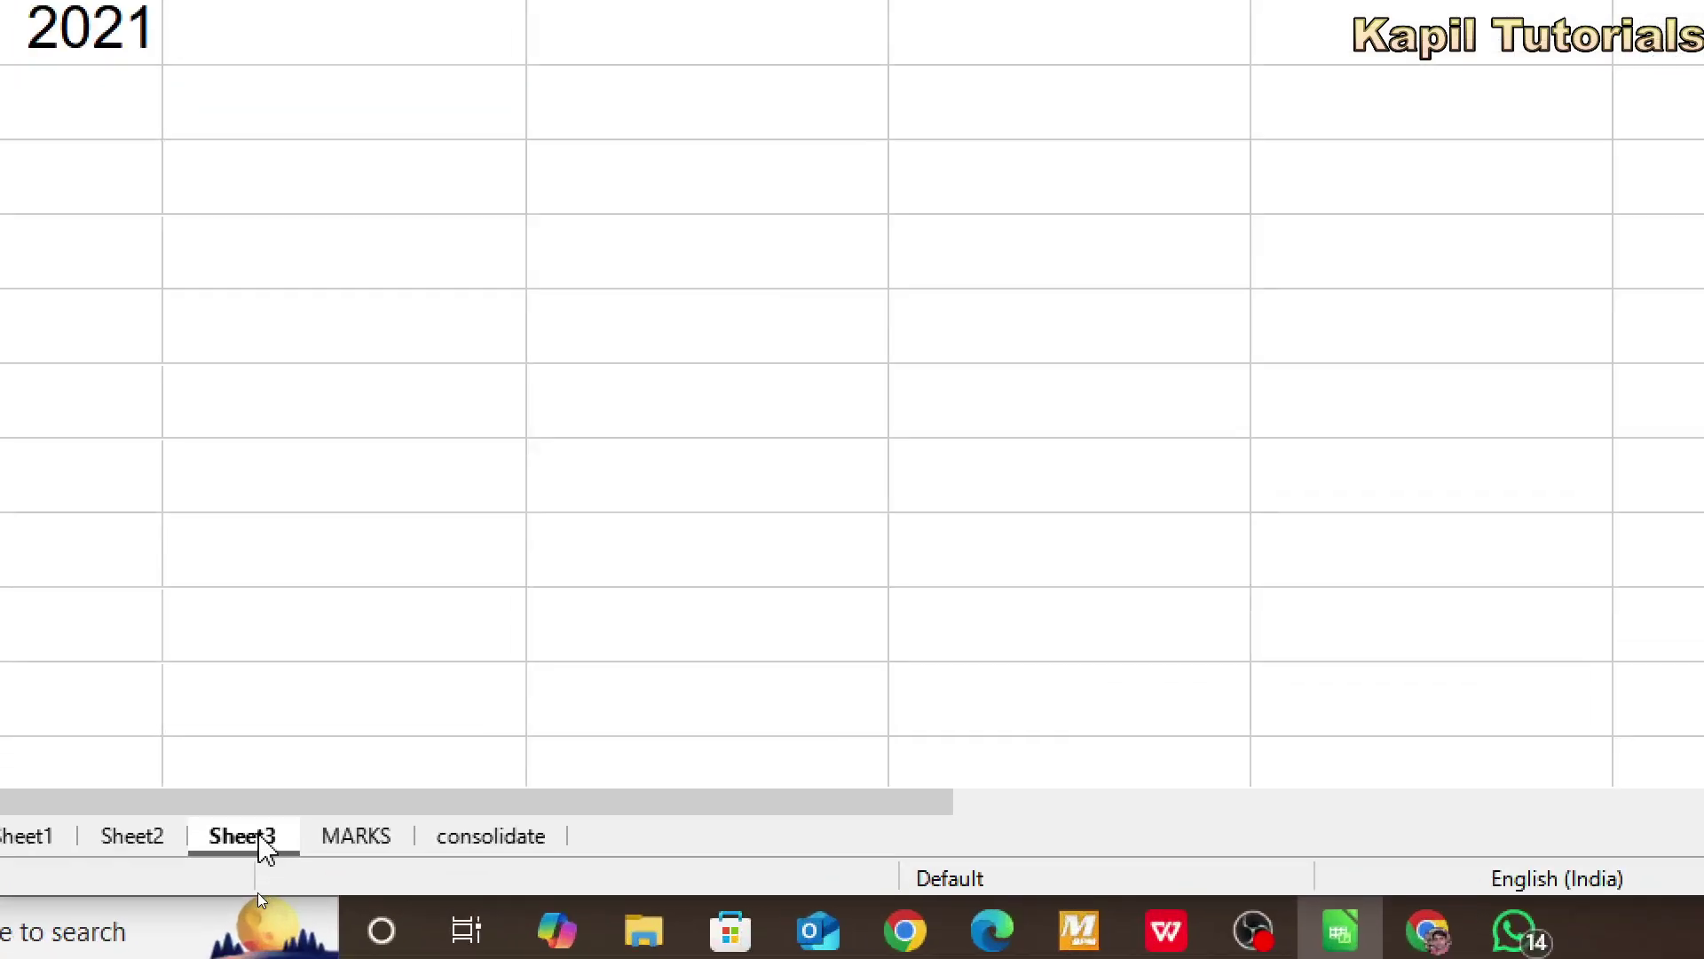
# - Insert a new sheet named 'consolidate profit' positioned after Sheet3
pyautogui.rightClick(257, 897)
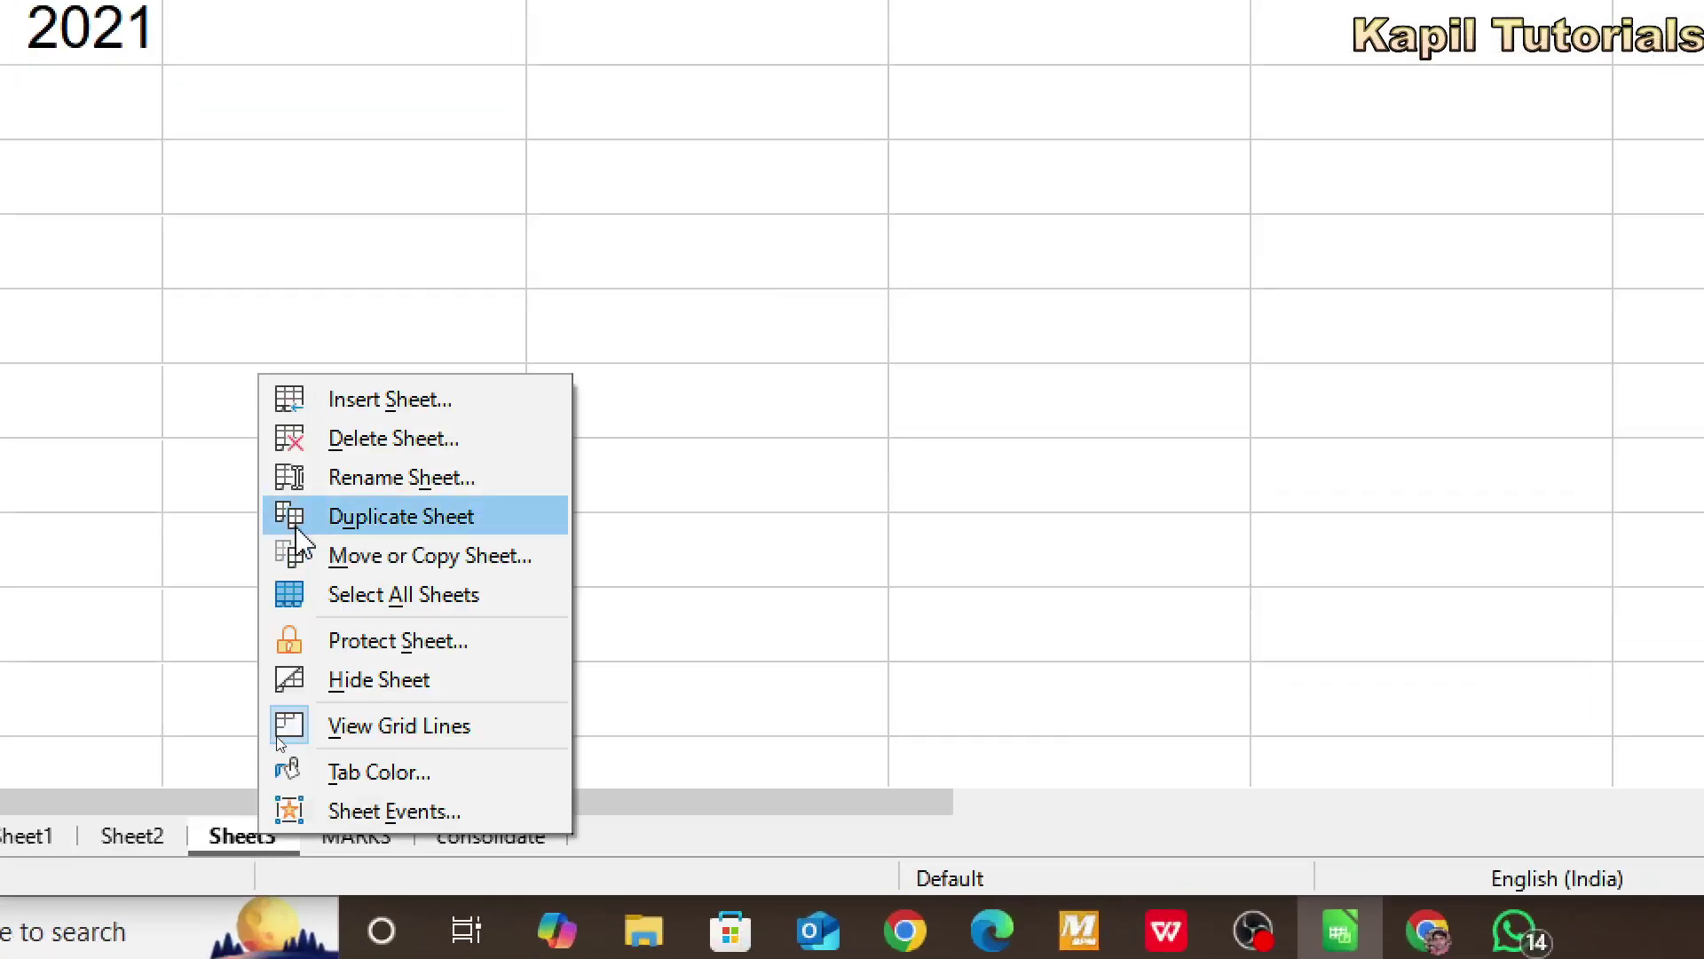
pyautogui.click(384, 399)
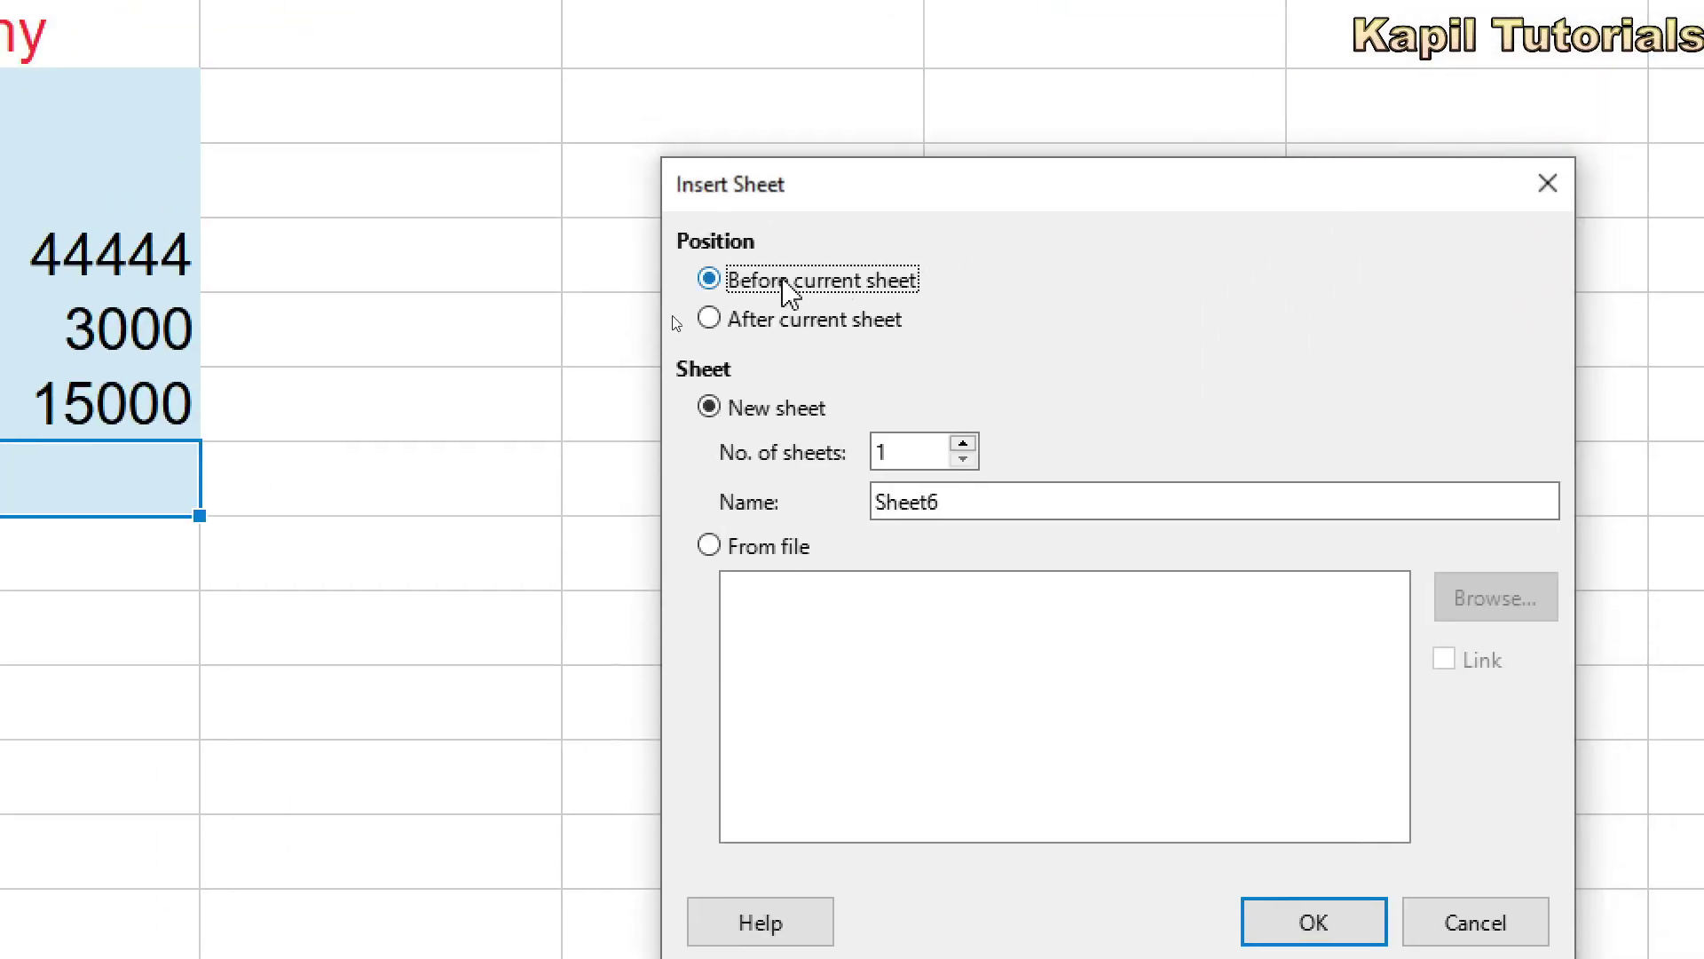
pyautogui.click(710, 320)
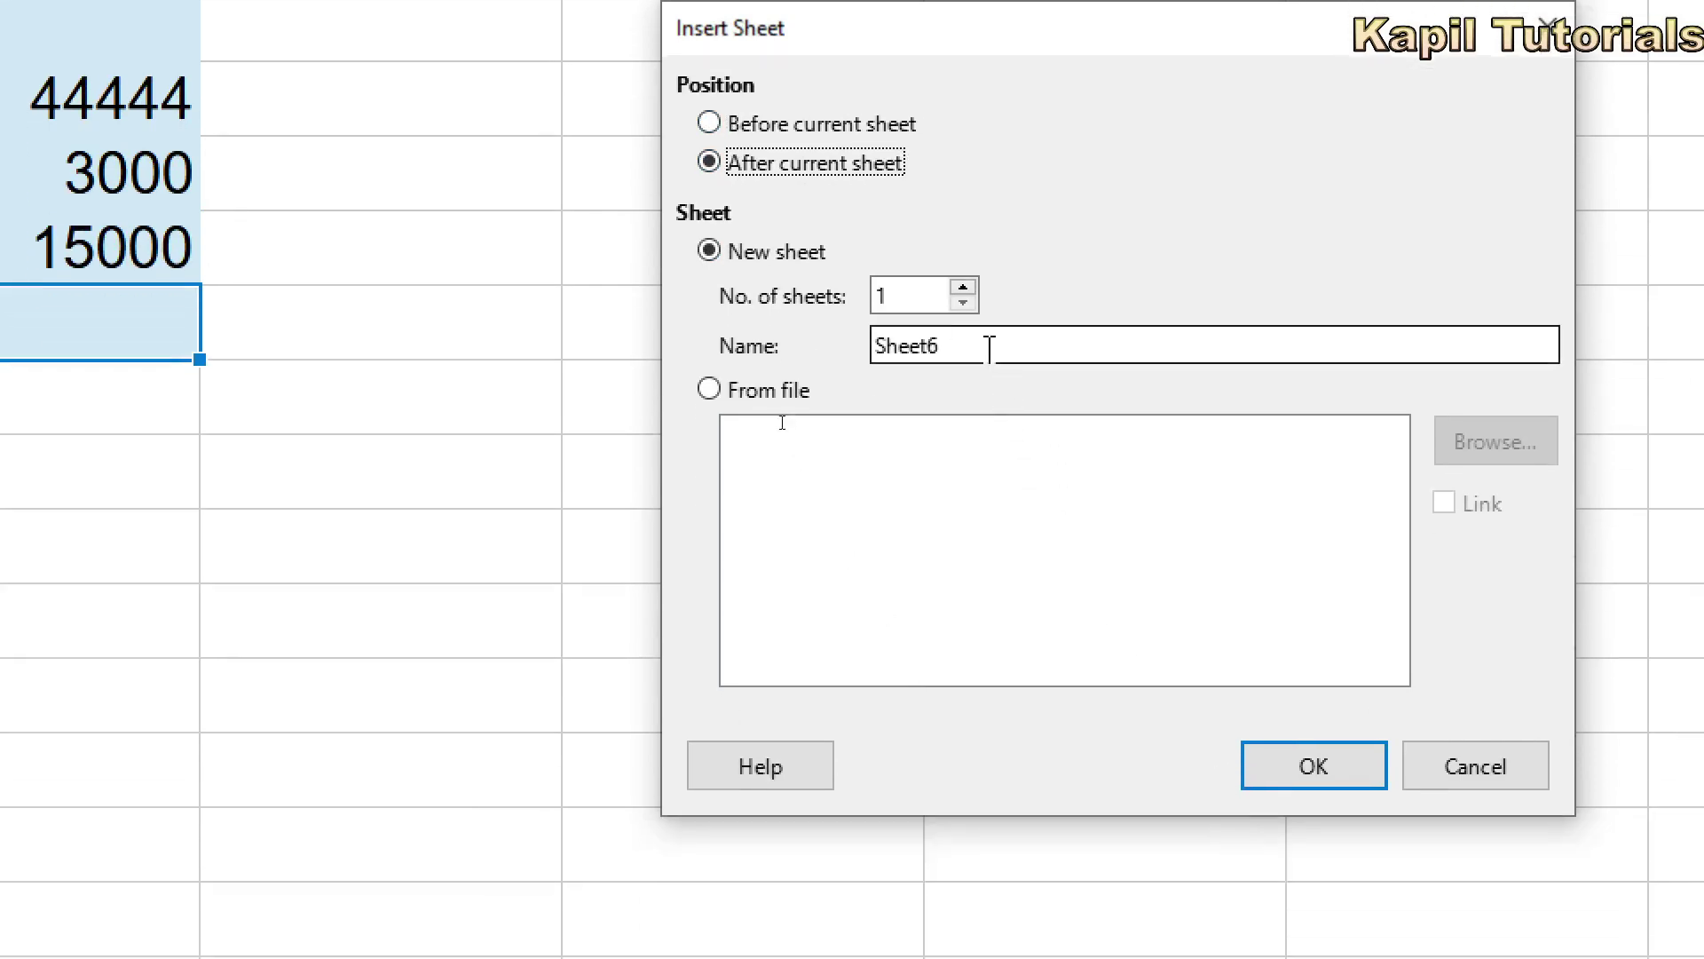
pyautogui.moveTo(988, 346); pyautogui.dragTo(854, 355)
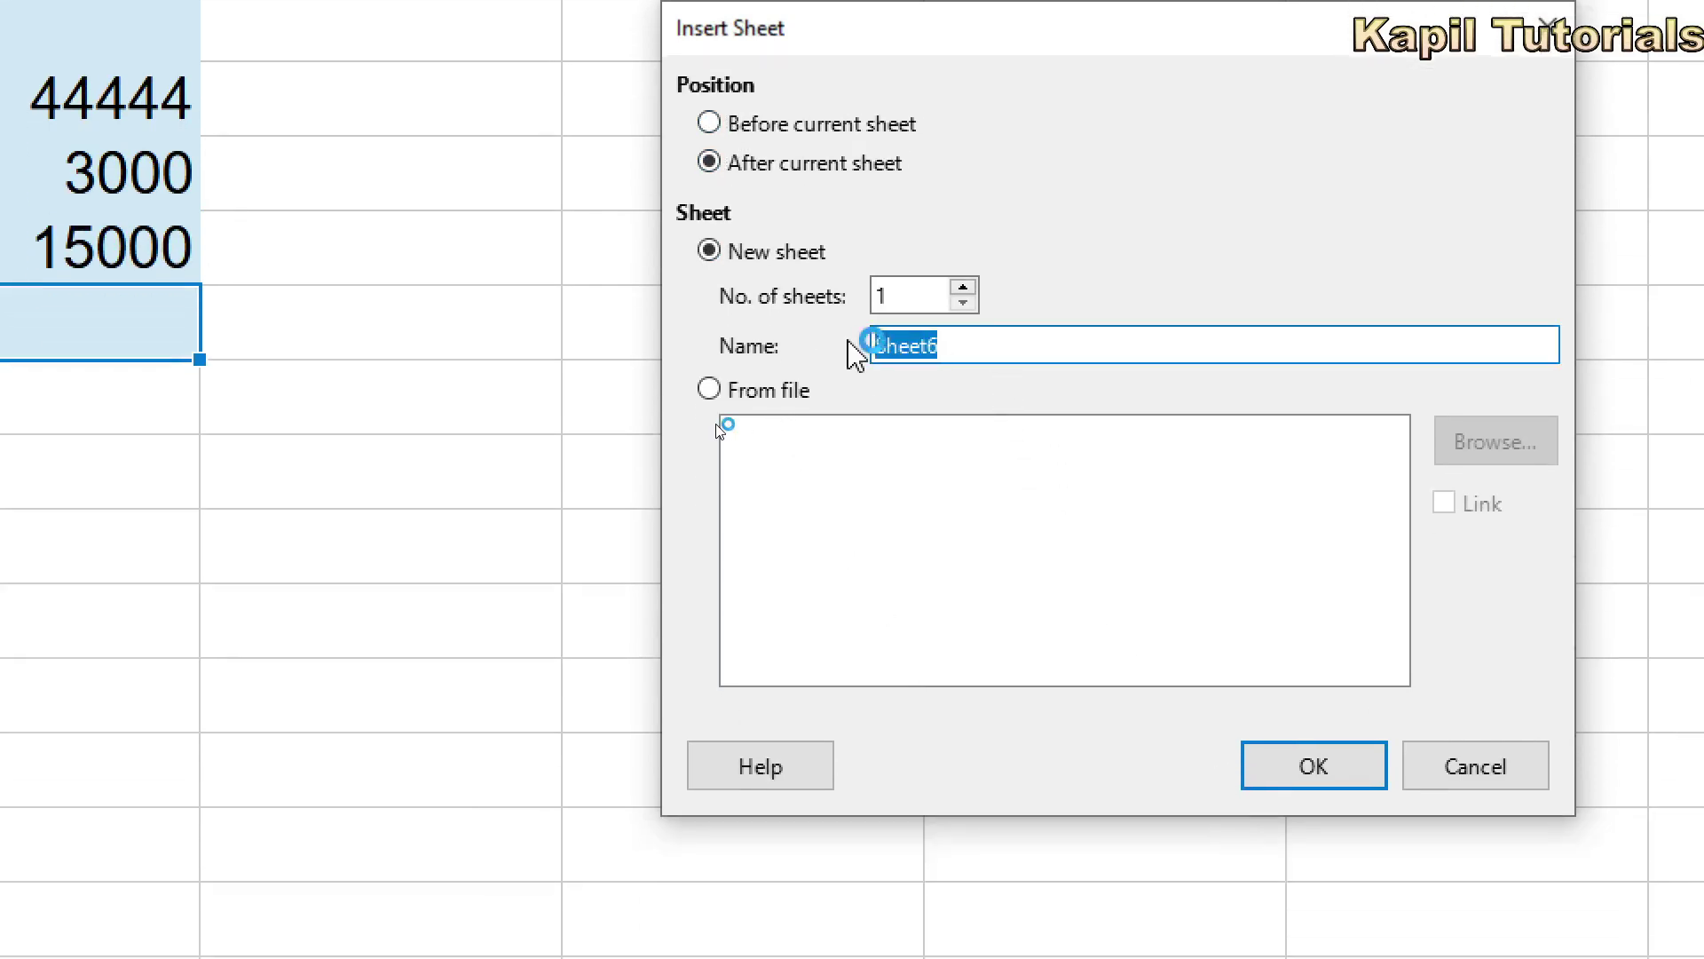
pyautogui.write('con')
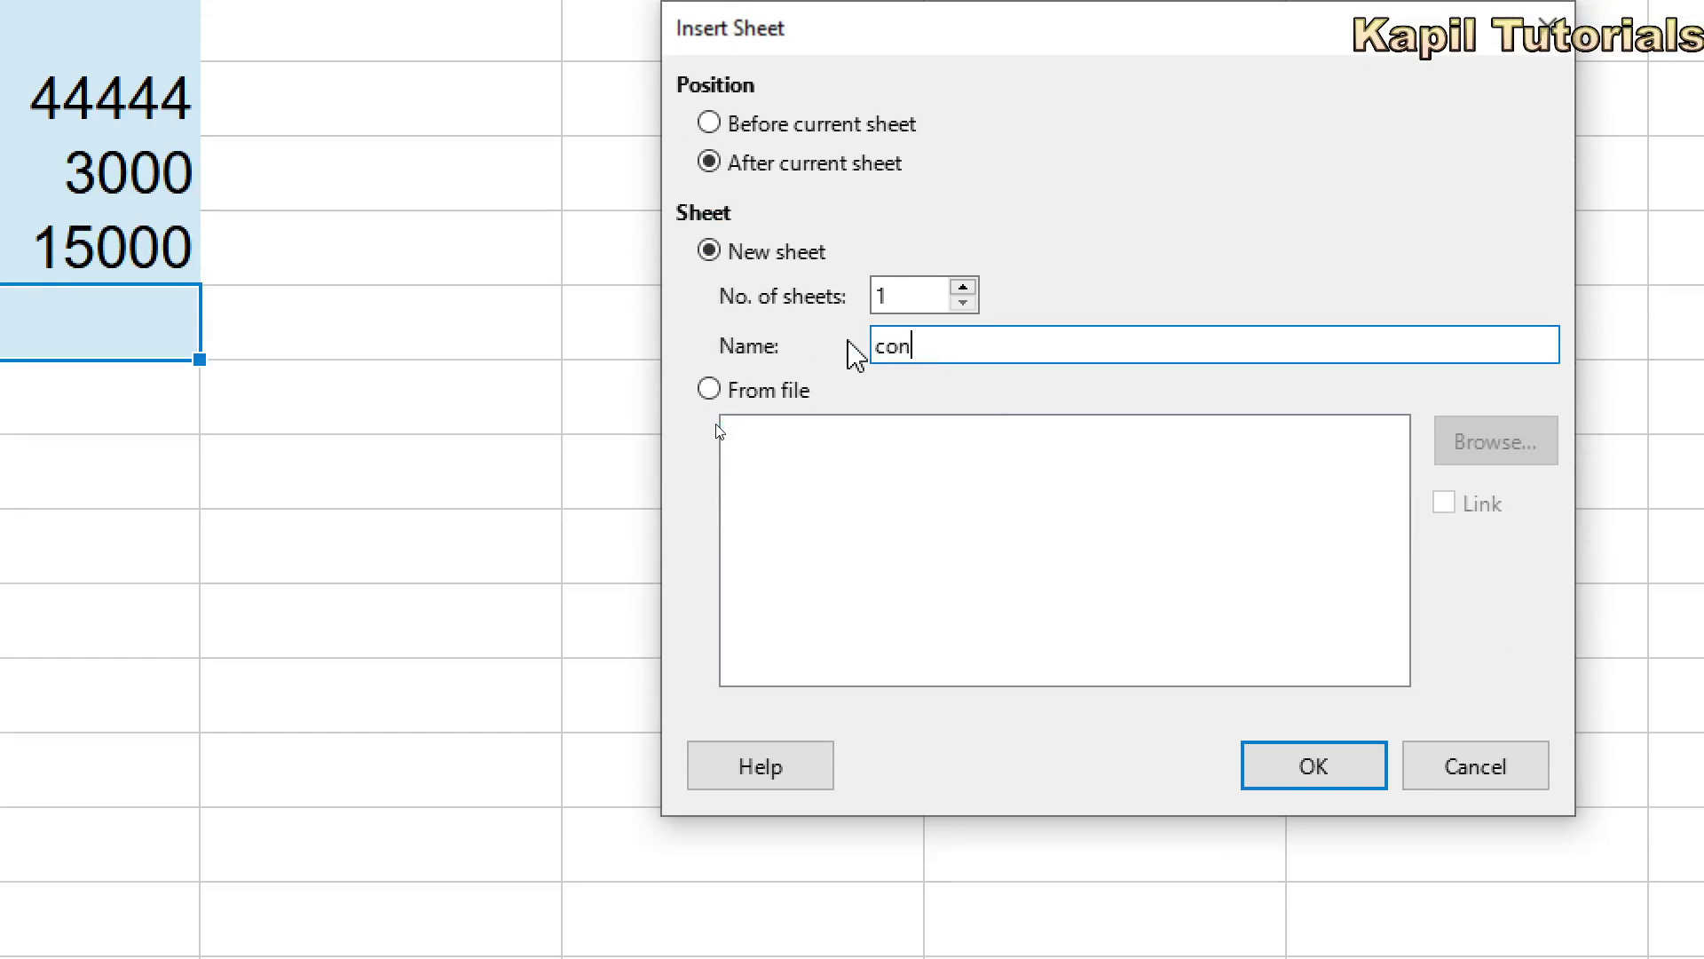
pyautogui.write('solidate profit')
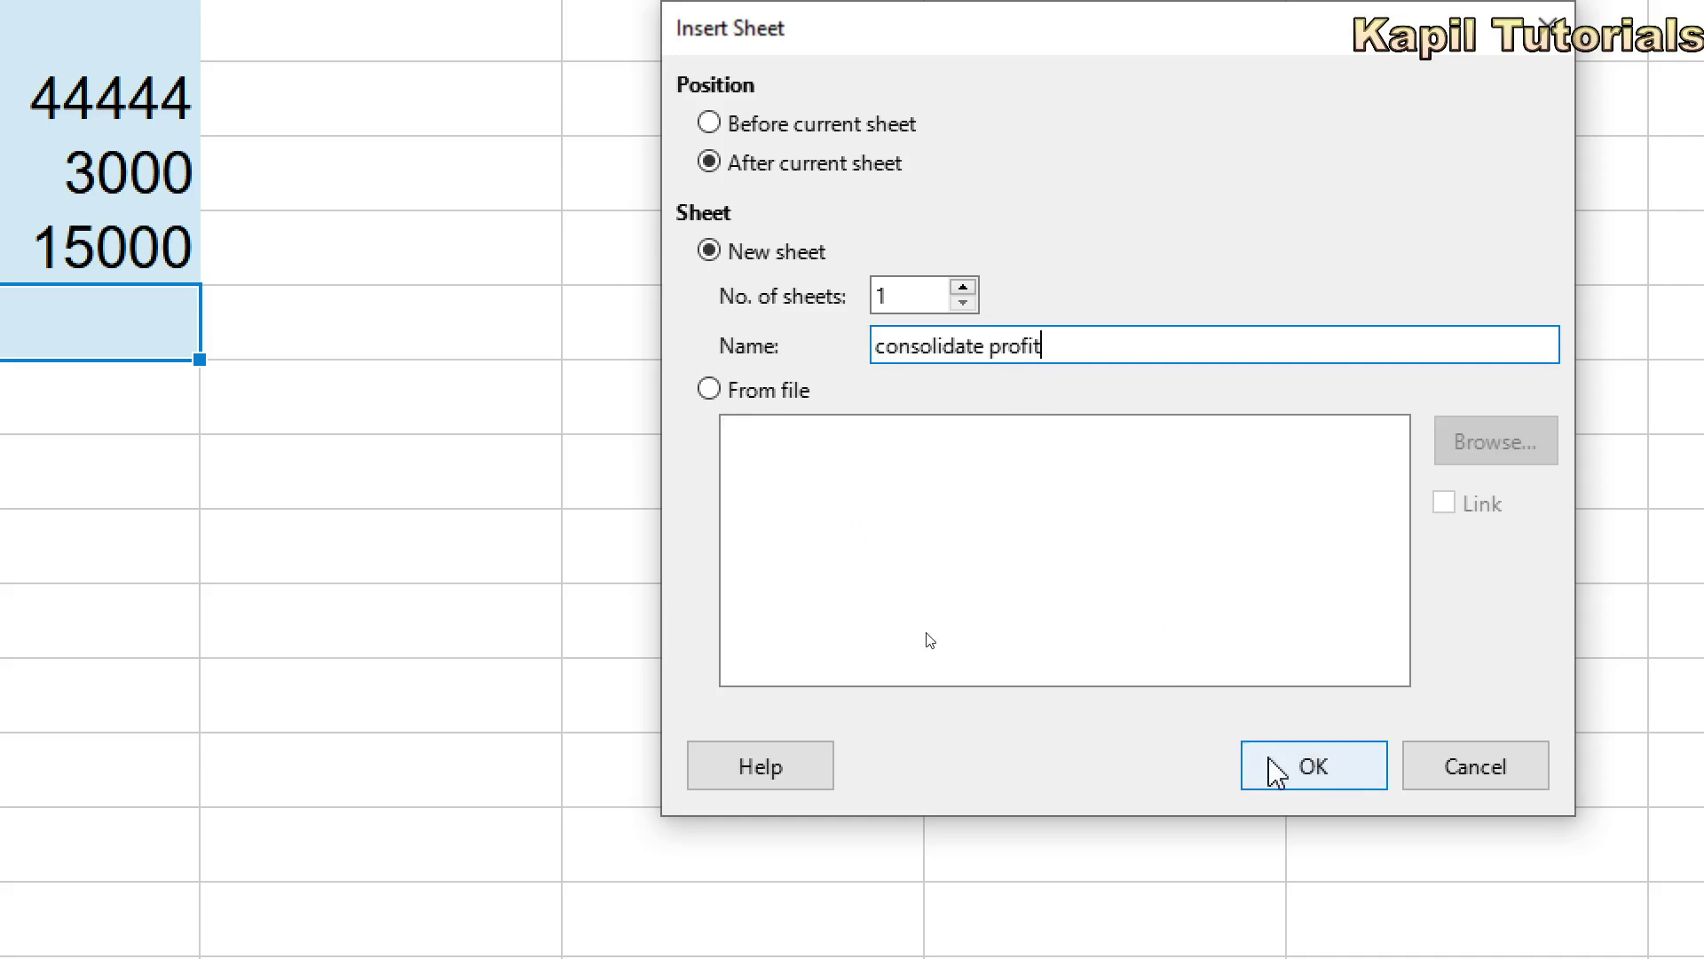
pyautogui.click(1277, 772)
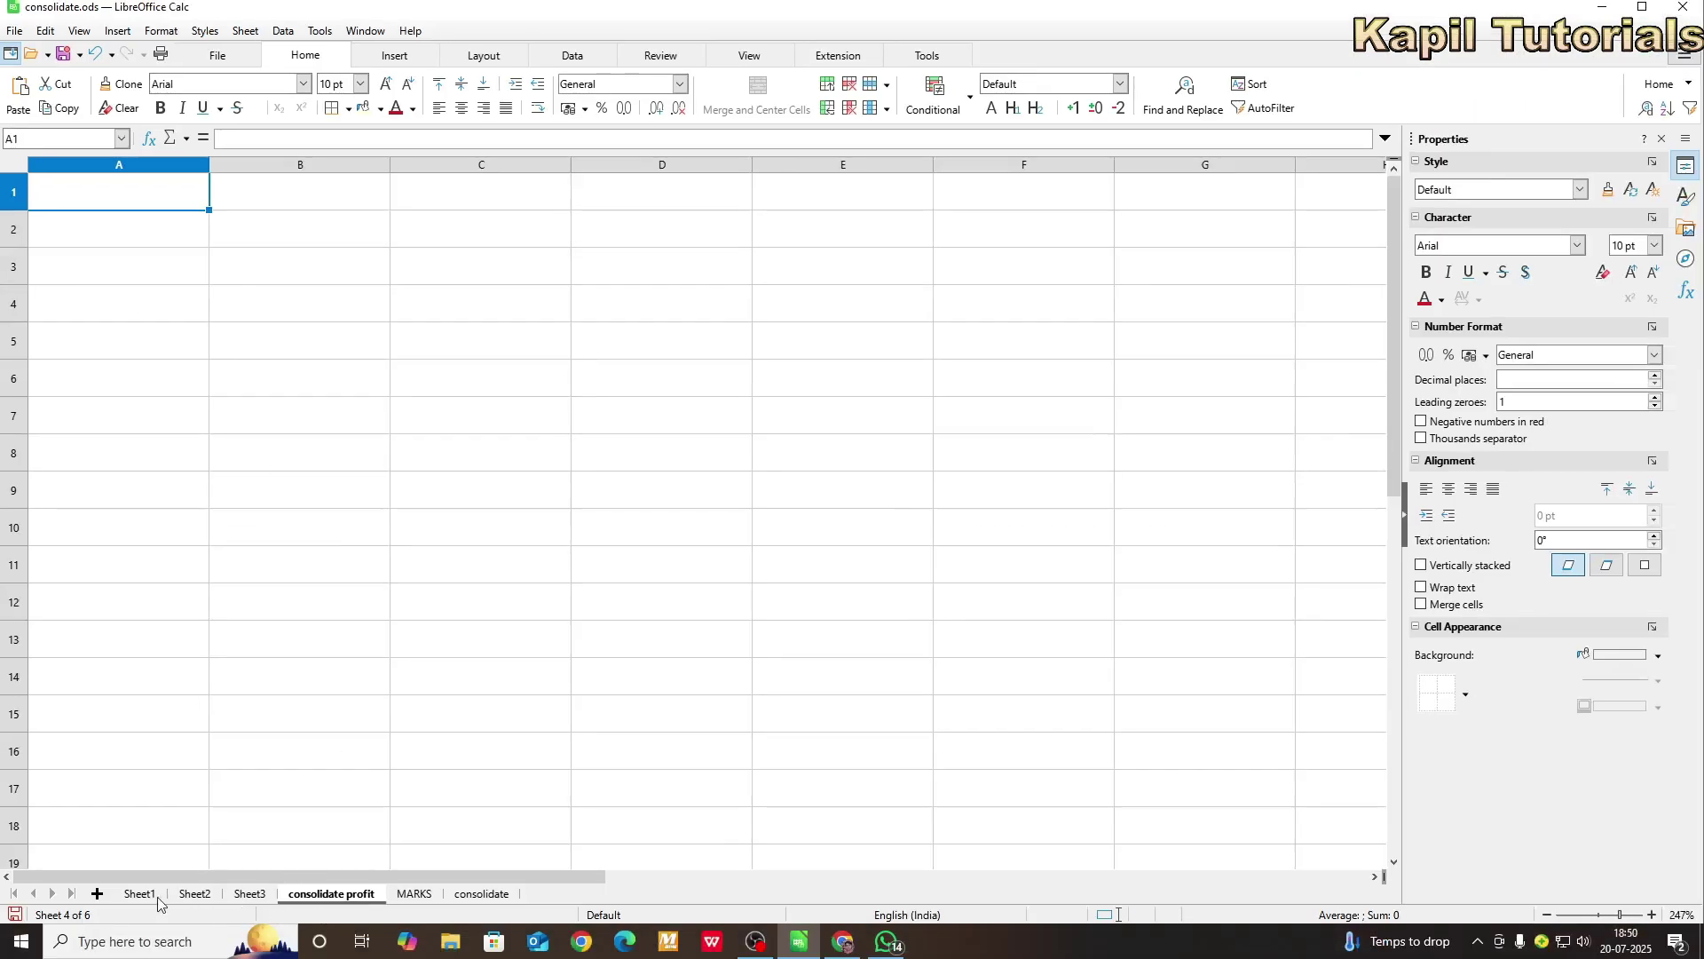
# - Return to the consolidate profit sheet and open Data > Consolidate
pyautogui.click(142, 894)
pyautogui.click(249, 894)
pyautogui.click(341, 895)
pyautogui.click(282, 32)
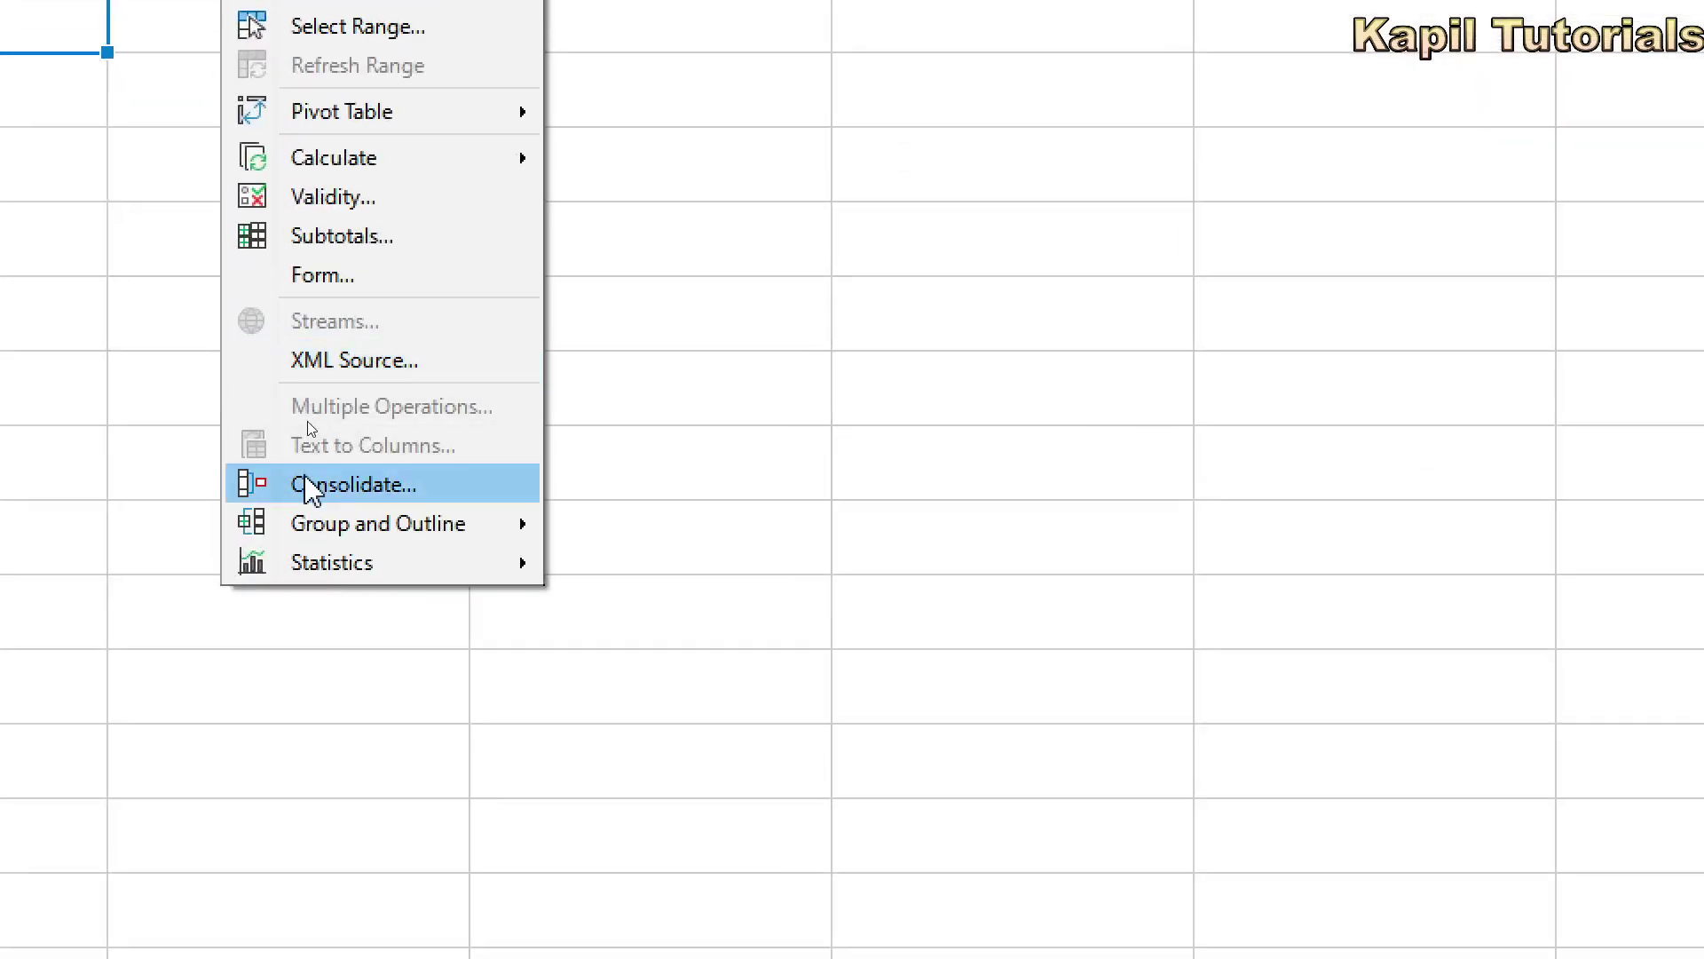
pyautogui.click(312, 428)
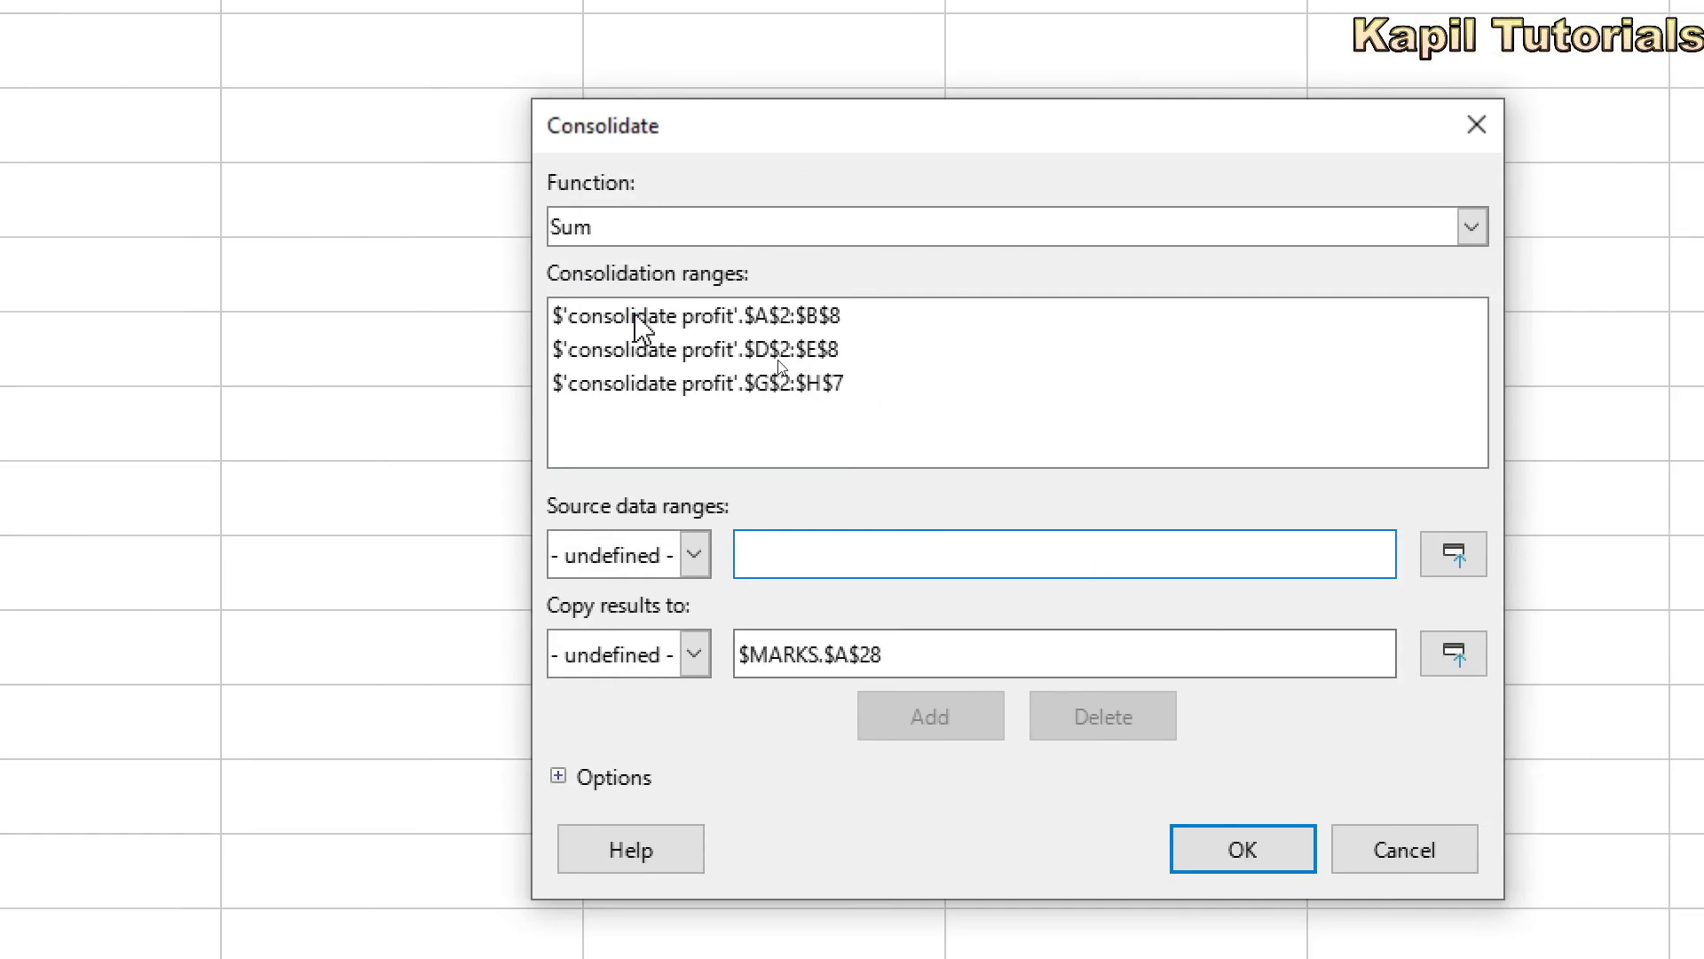
# - Delete the leftover A2:B8, G2:H7 and D2:E8 source ranges from the consolidation list
pyautogui.click(639, 324)
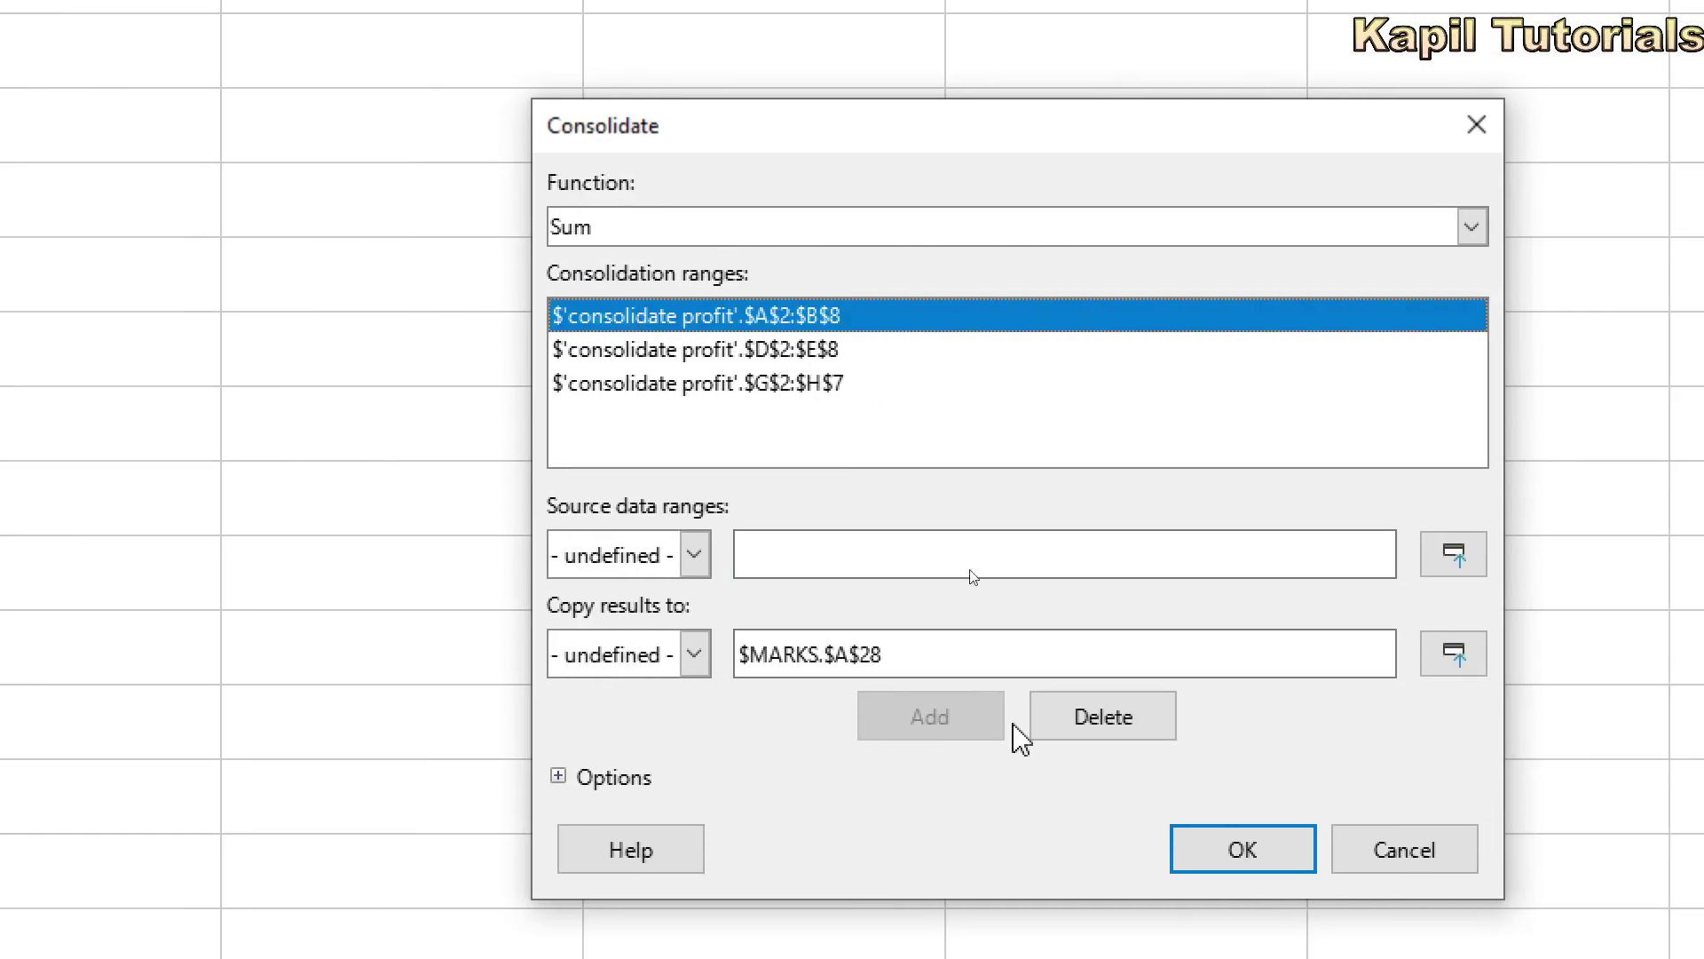
pyautogui.click(1107, 721)
pyautogui.click(710, 355)
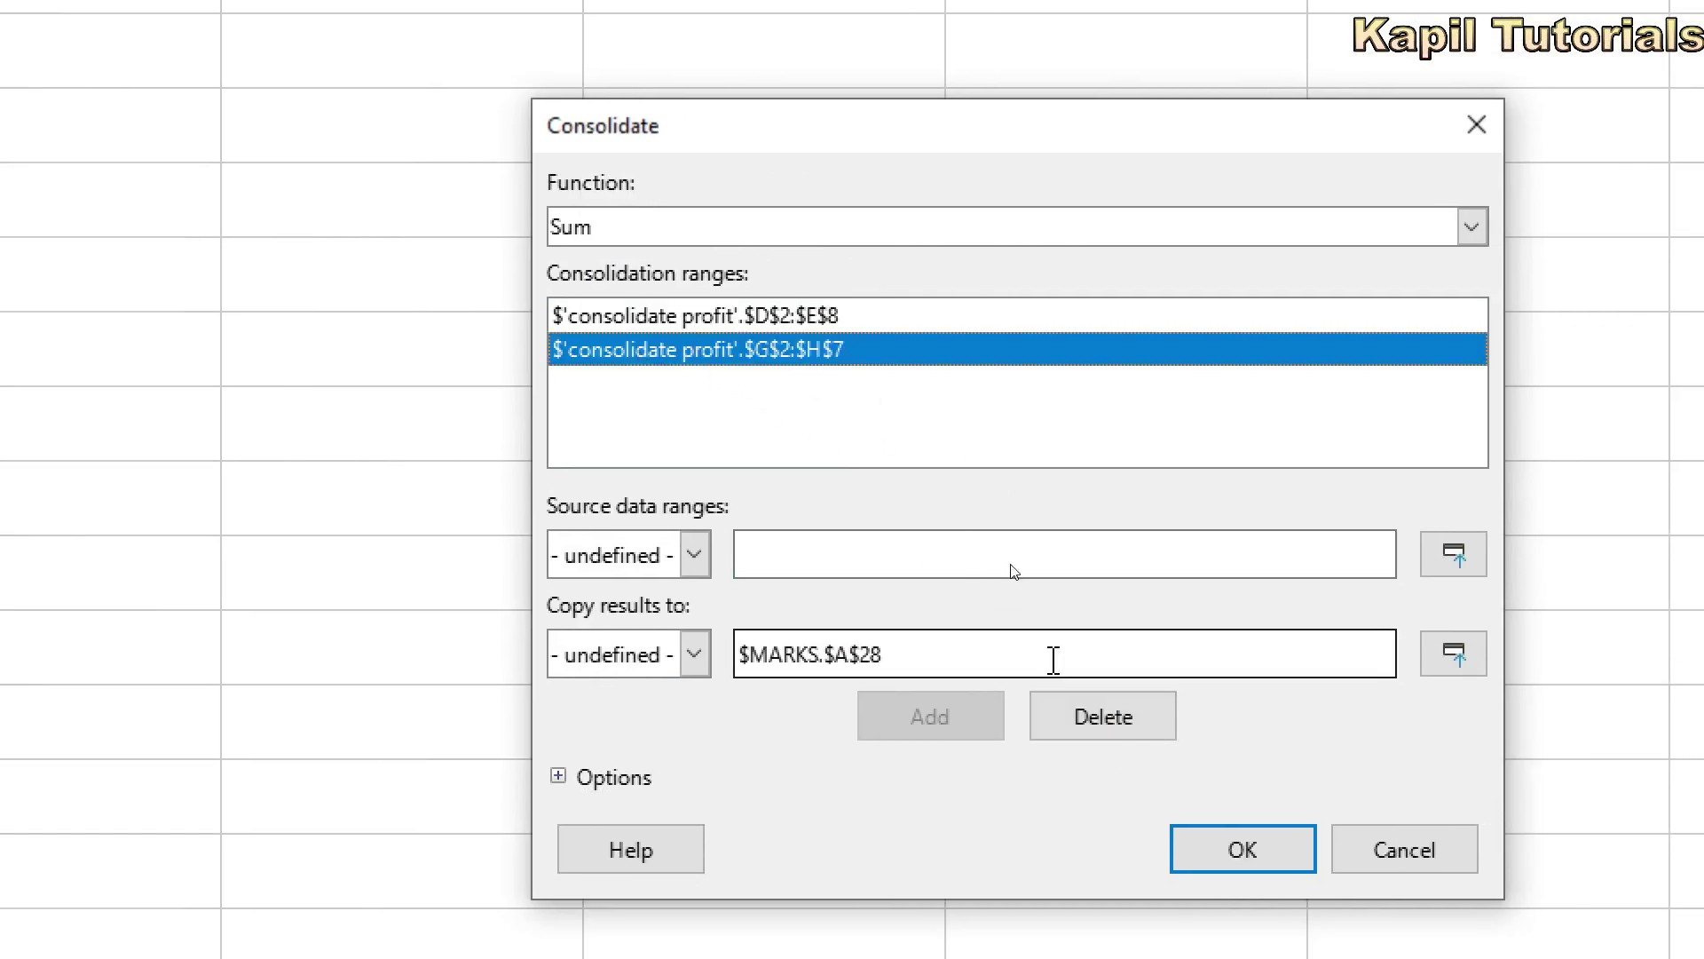
pyautogui.click(1107, 719)
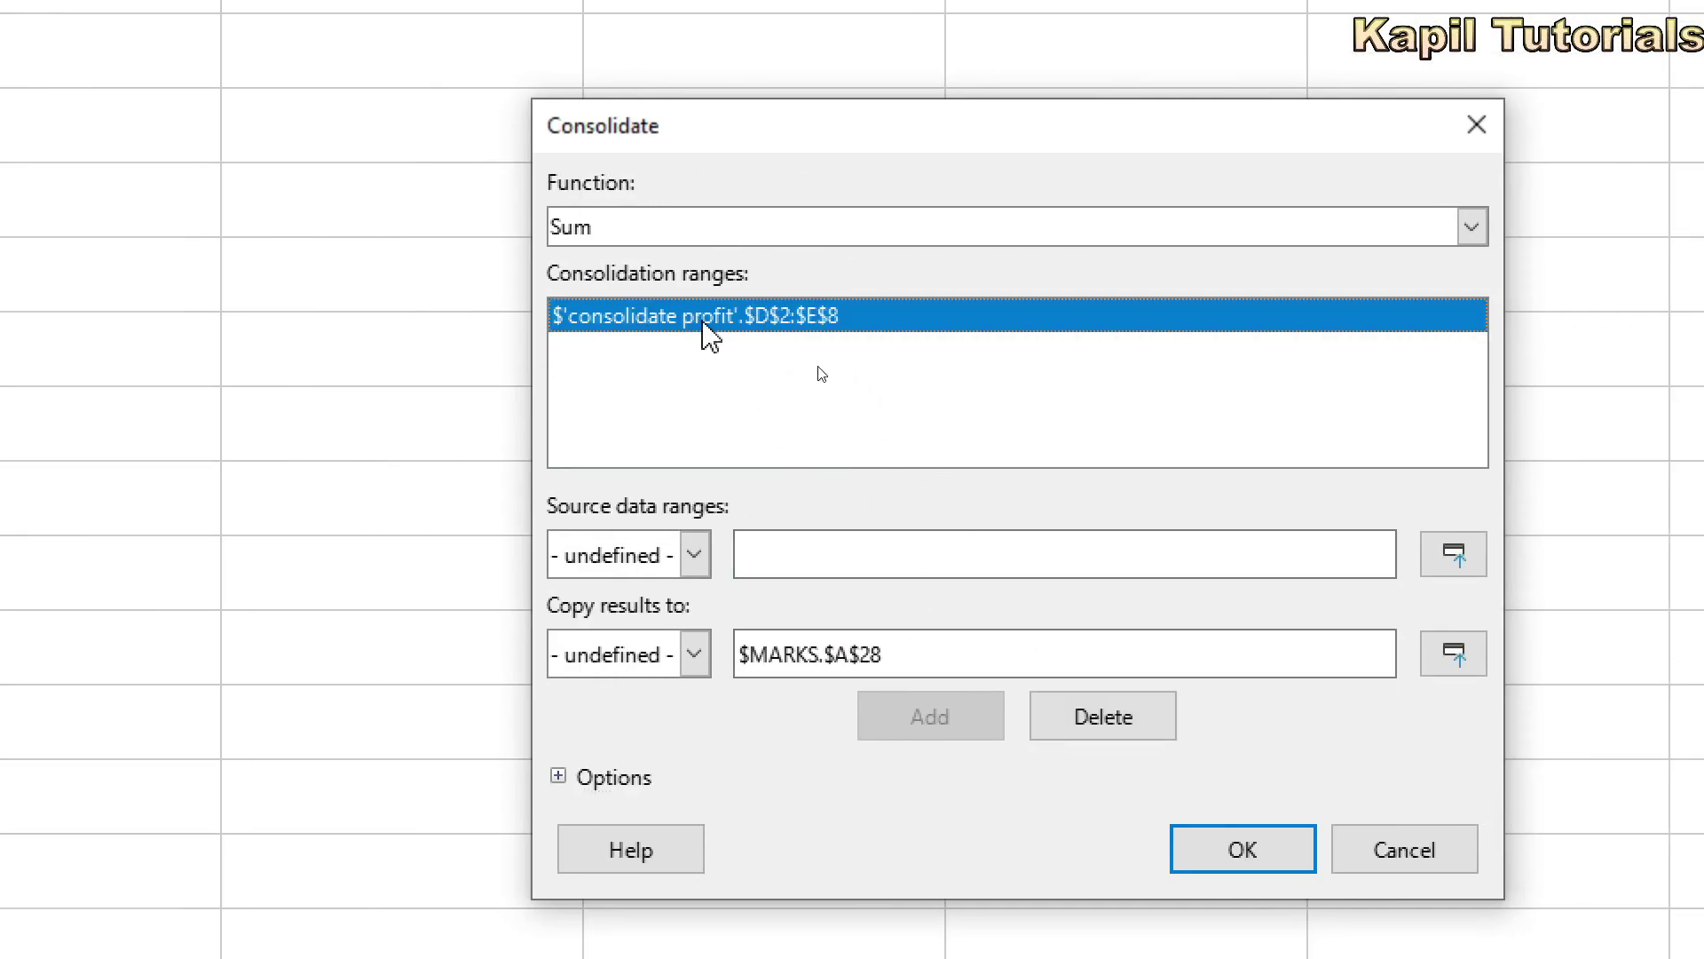
pyautogui.click(1117, 726)
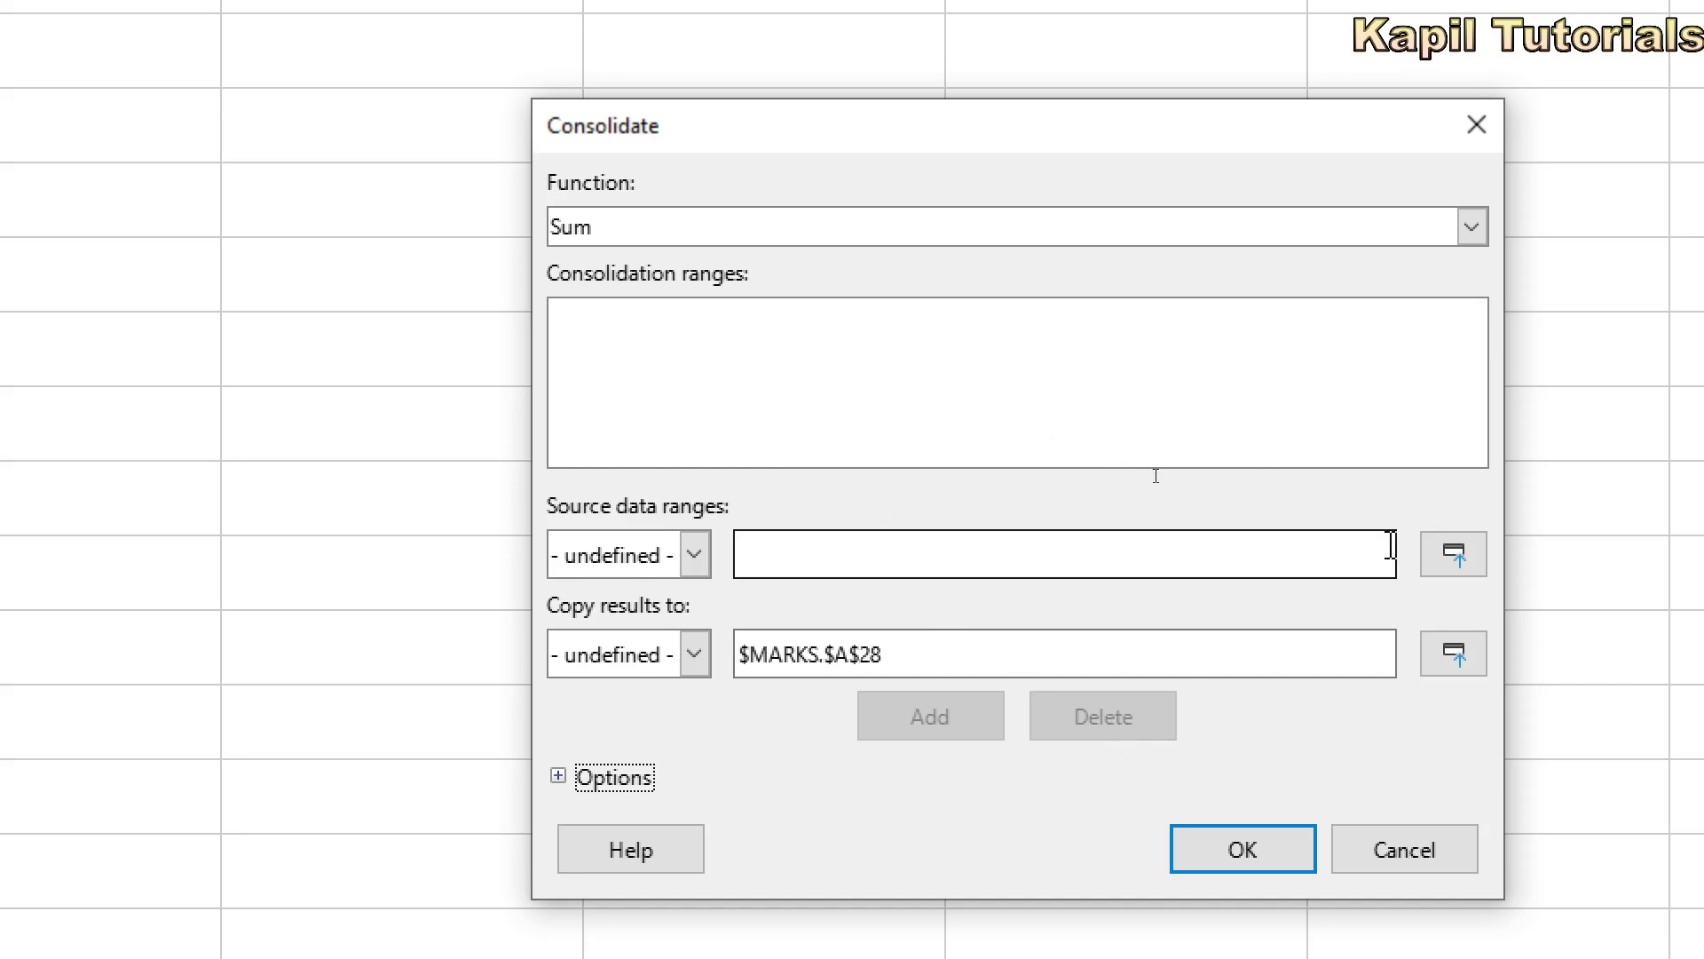
# - Add A2:B7 from Sheet1 and from Sheet2 as consolidation source ranges
pyautogui.click(1453, 559)
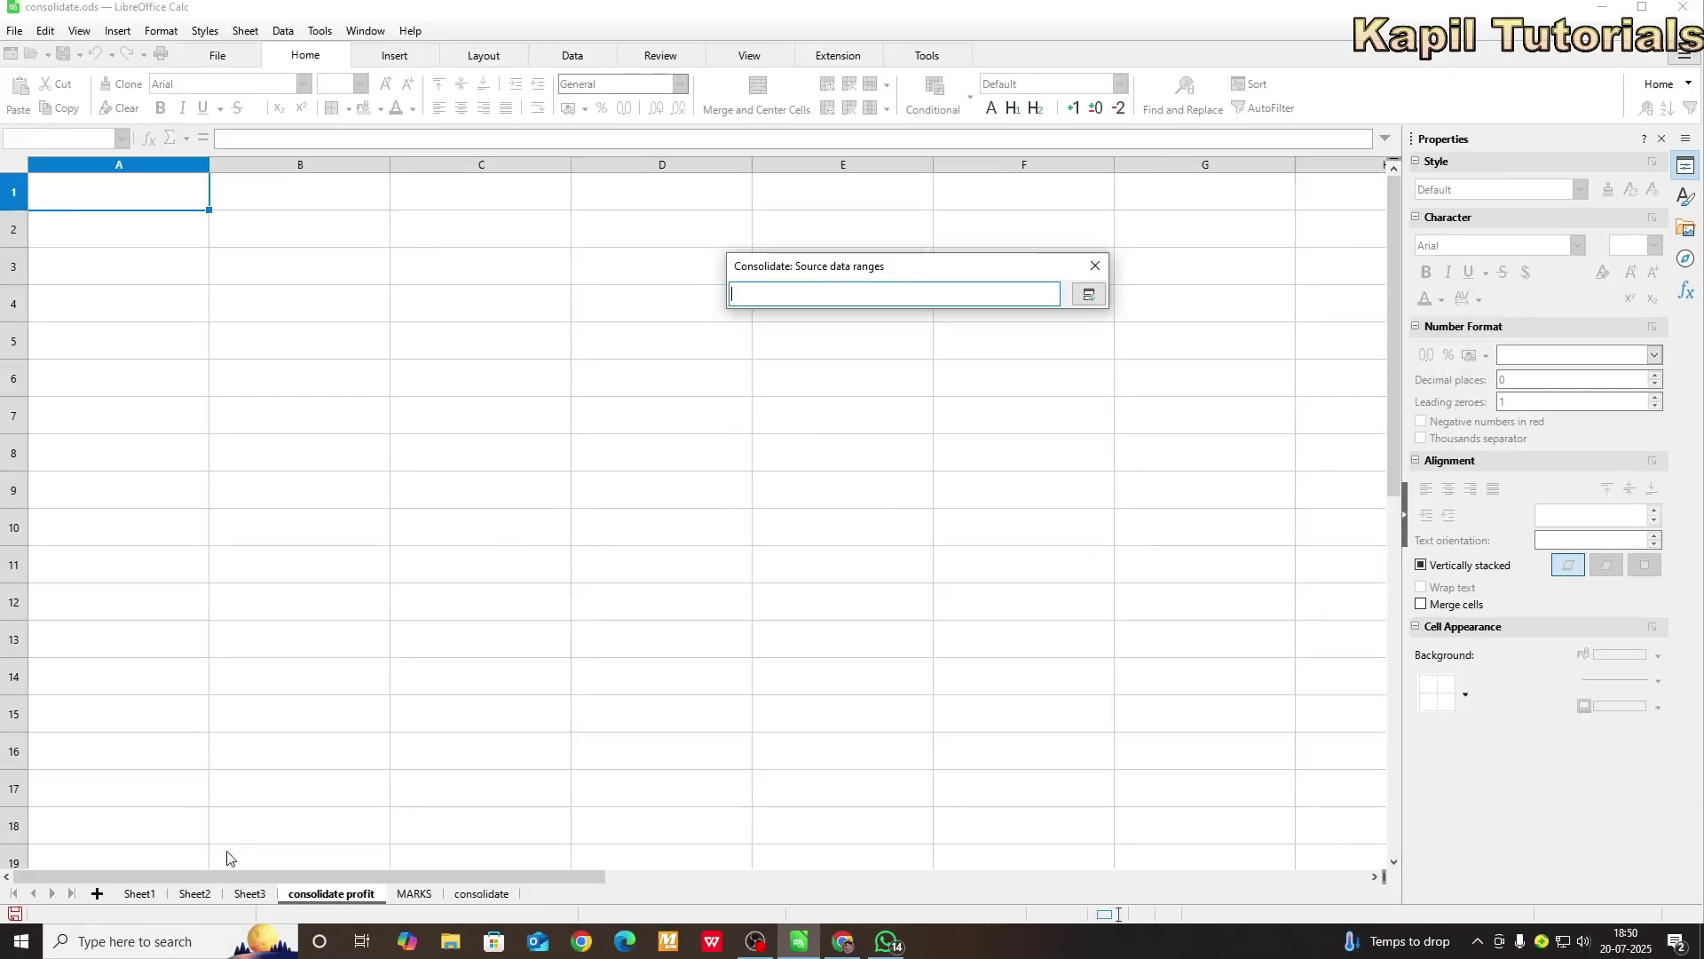
pyautogui.click(139, 893)
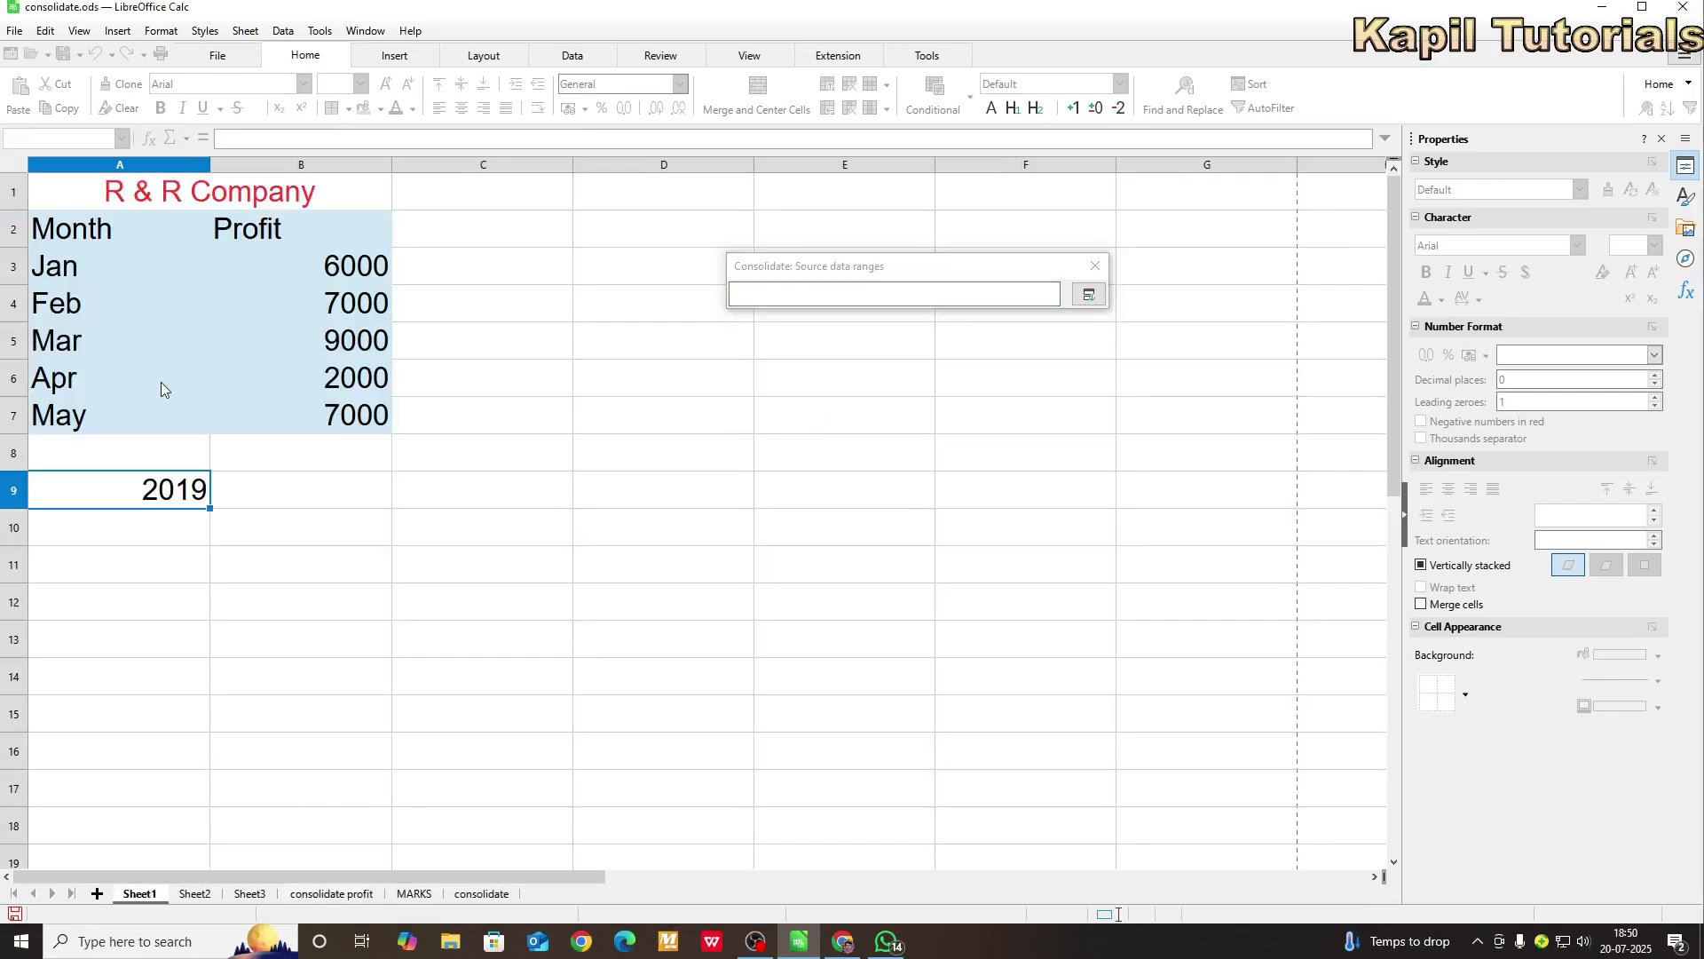
pyautogui.moveTo(78, 234); pyautogui.dragTo(378, 426)
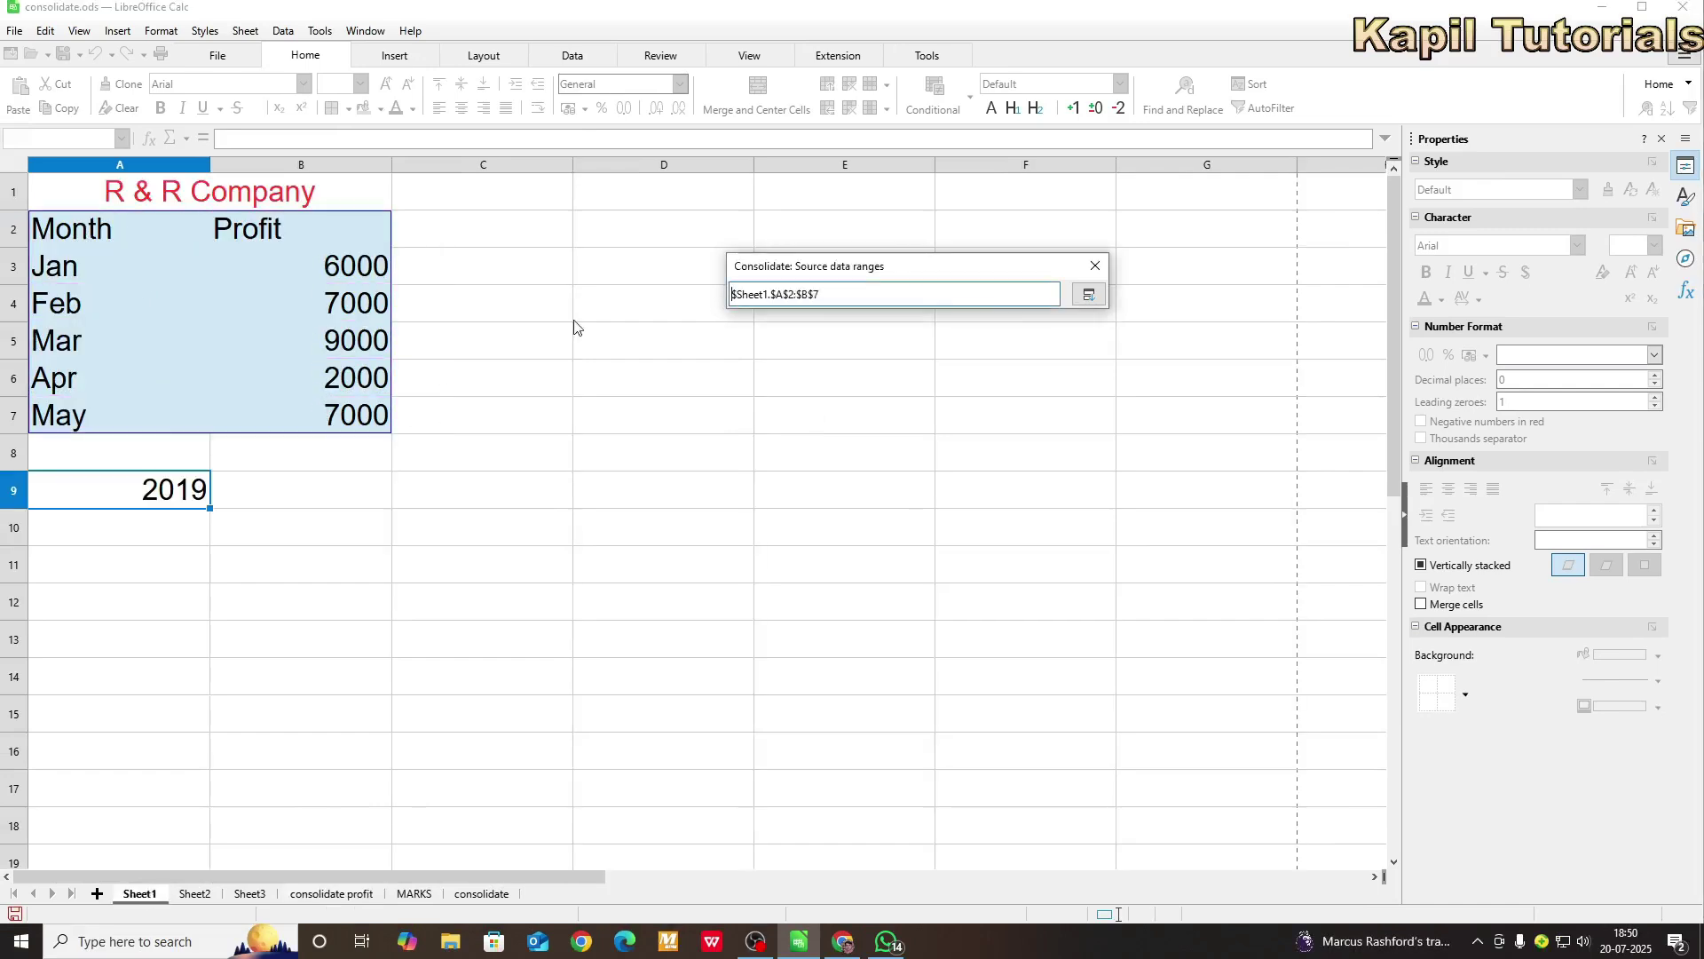
pyautogui.click(1090, 296)
pyautogui.click(924, 565)
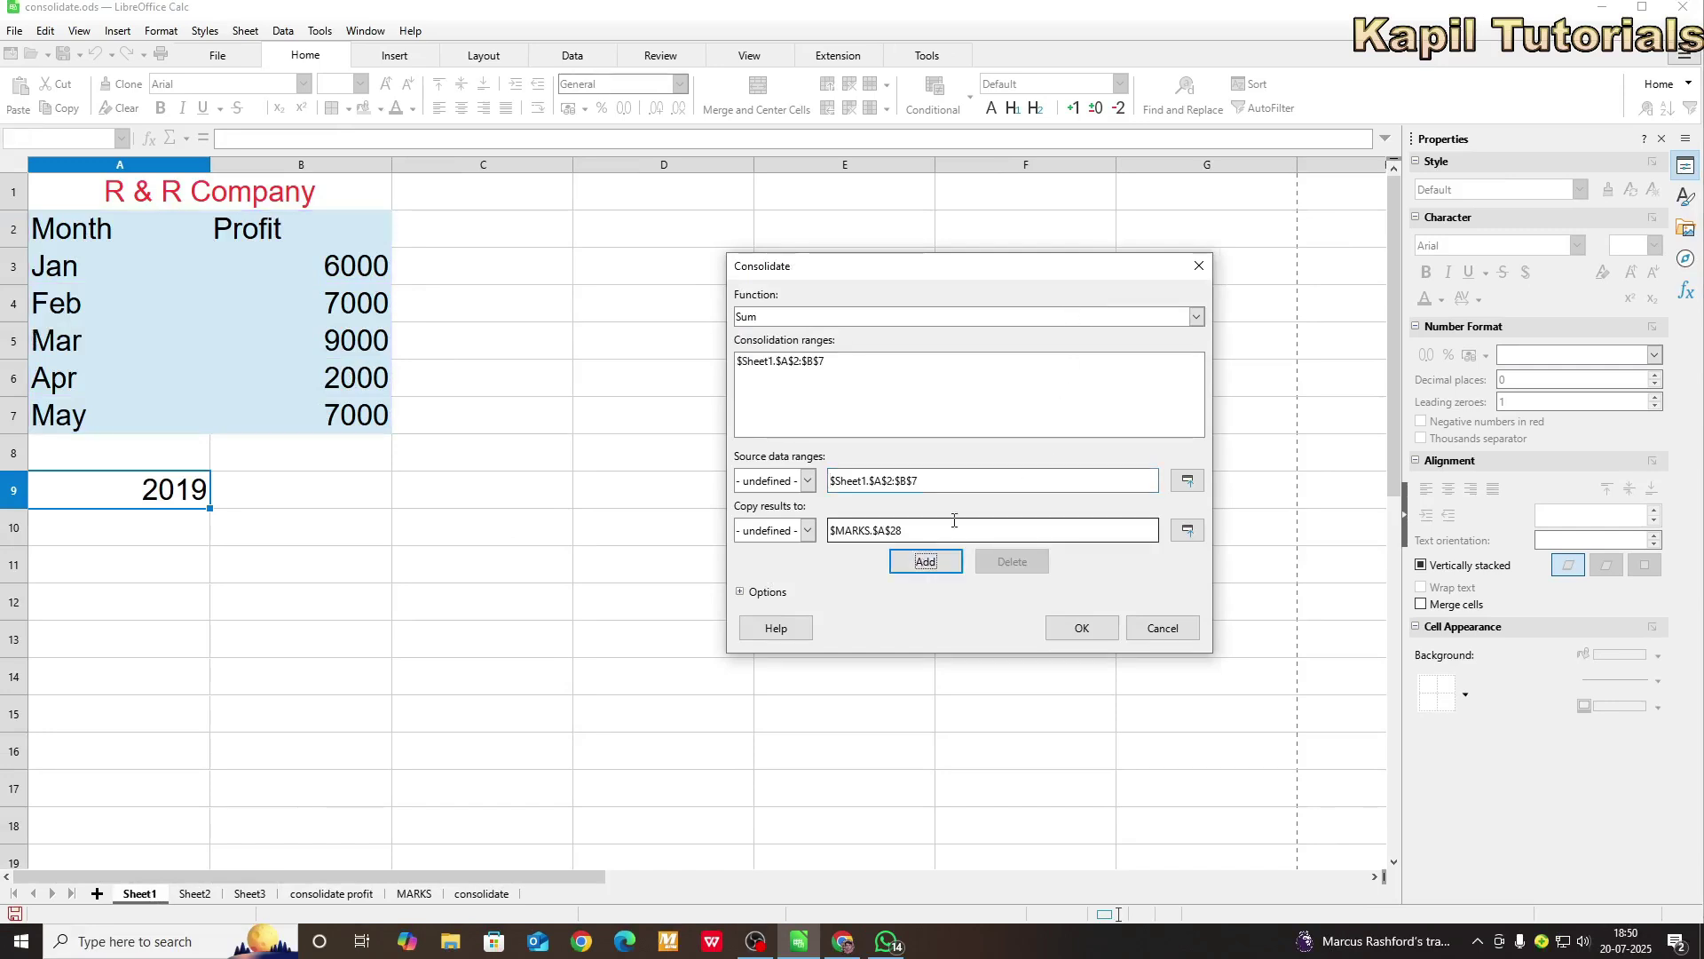
pyautogui.click(1189, 482)
pyautogui.click(200, 897)
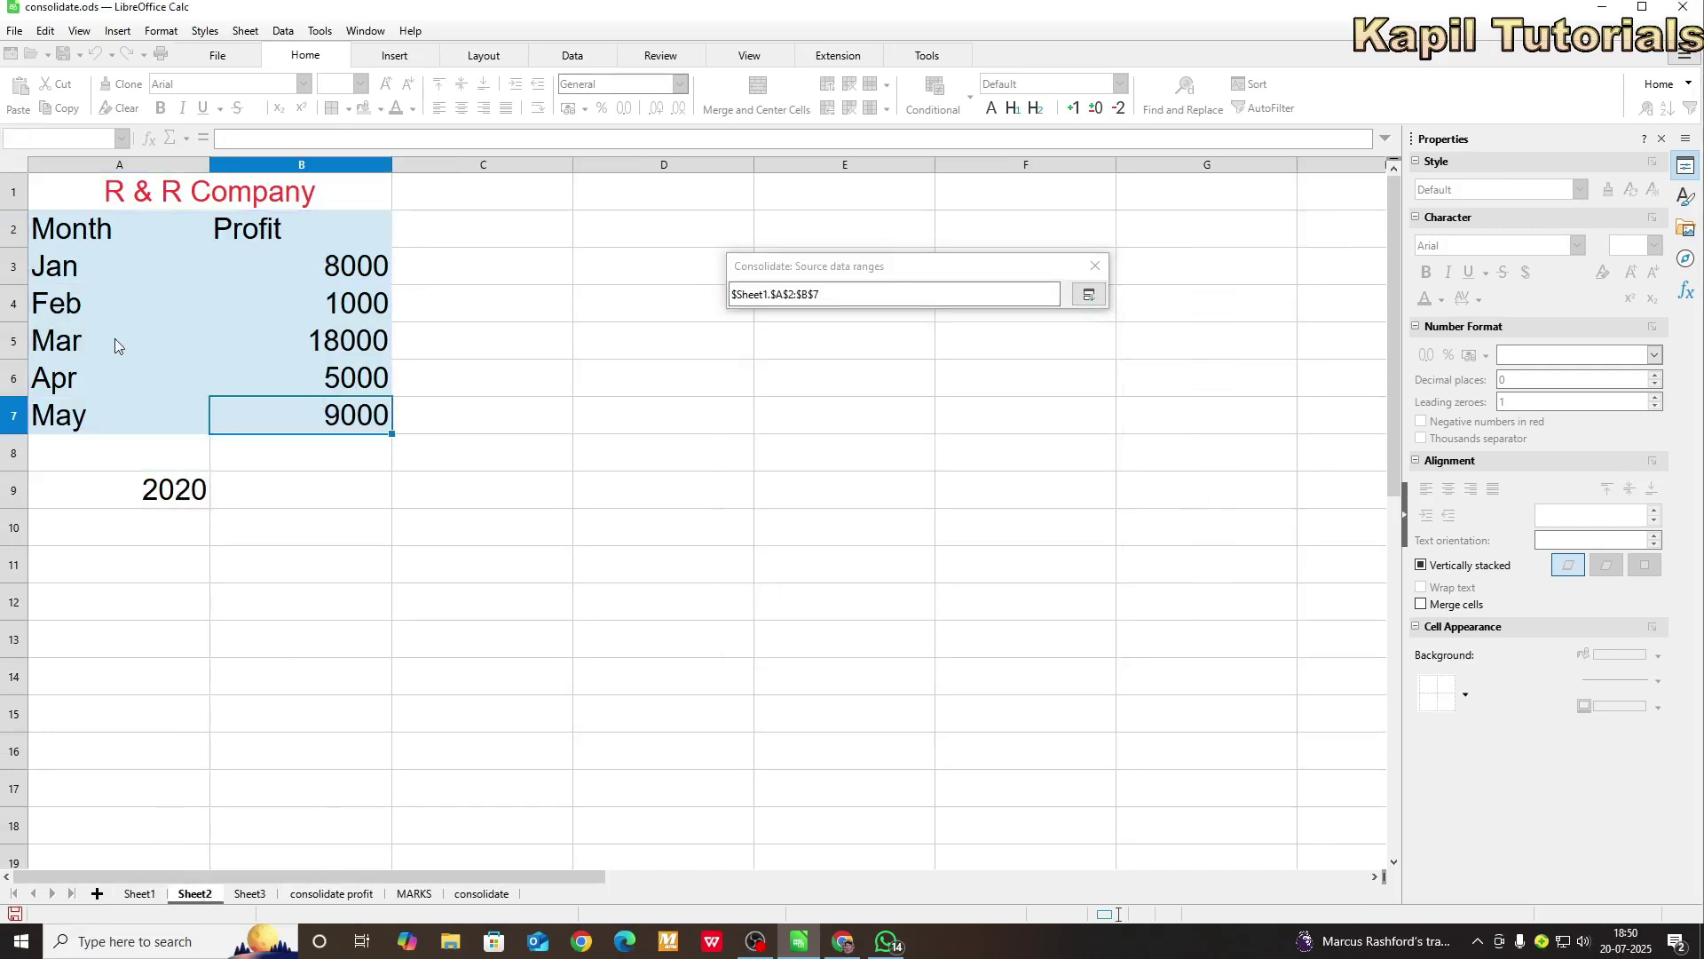
pyautogui.moveTo(80, 237); pyautogui.dragTo(322, 410)
pyautogui.click(1086, 294)
pyautogui.click(928, 561)
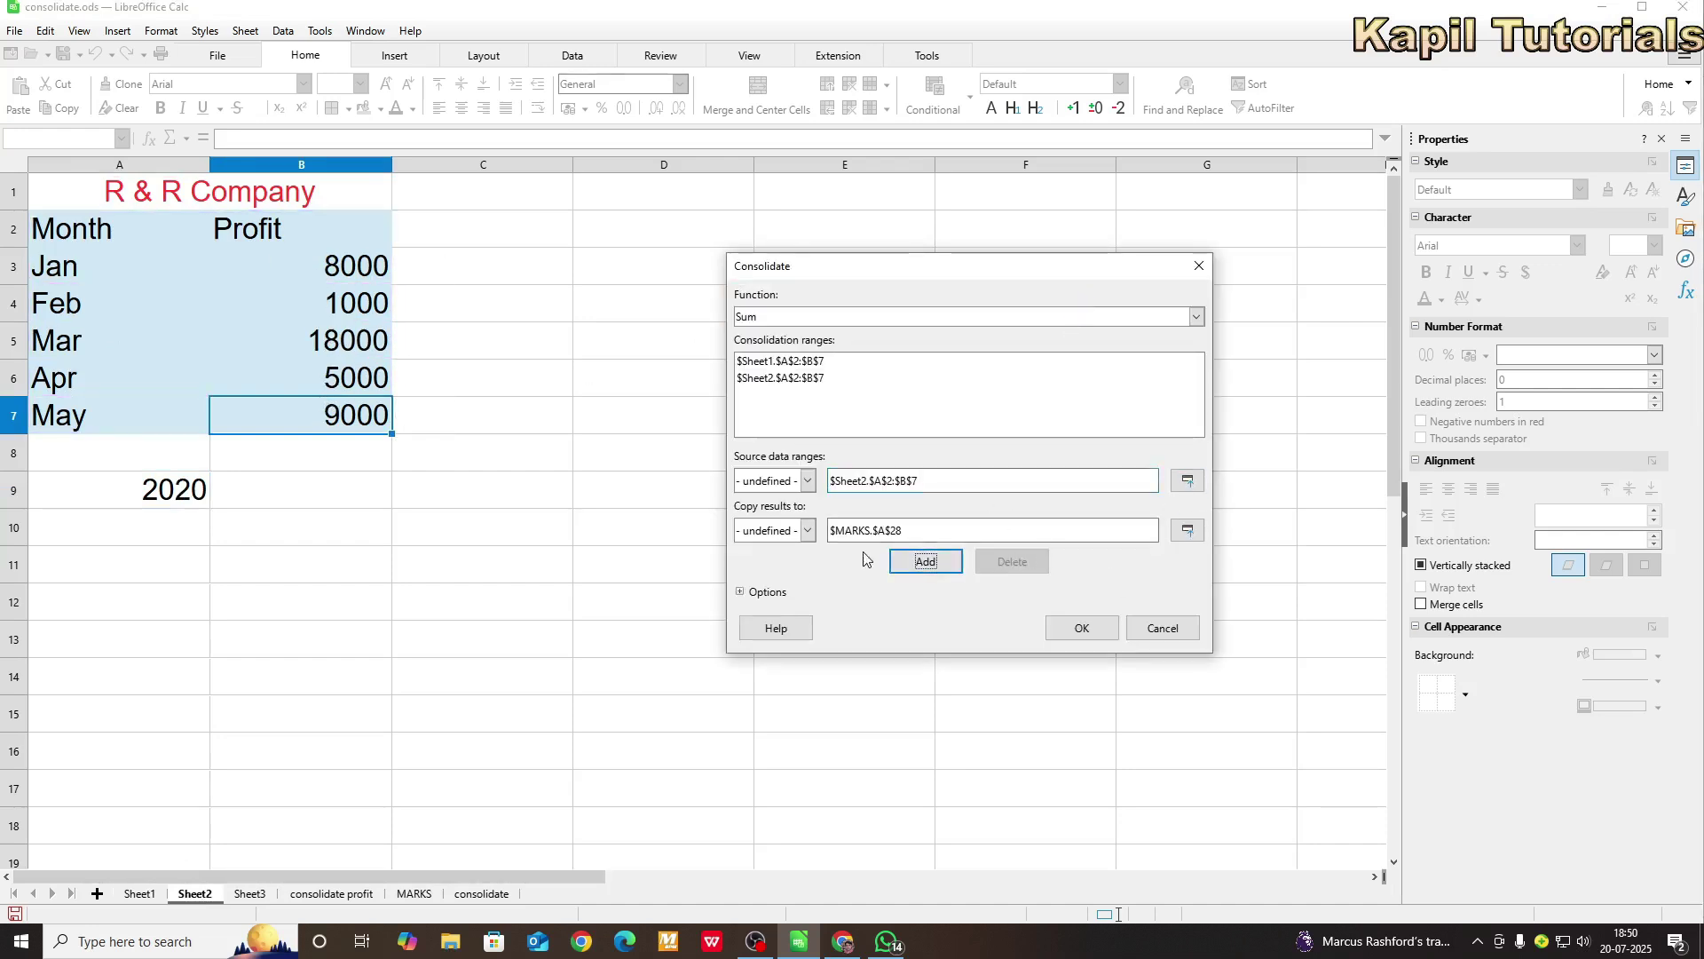
# - Add Sheet3's A2:B7 profit range as the third consolidation source
pyautogui.click(1187, 480)
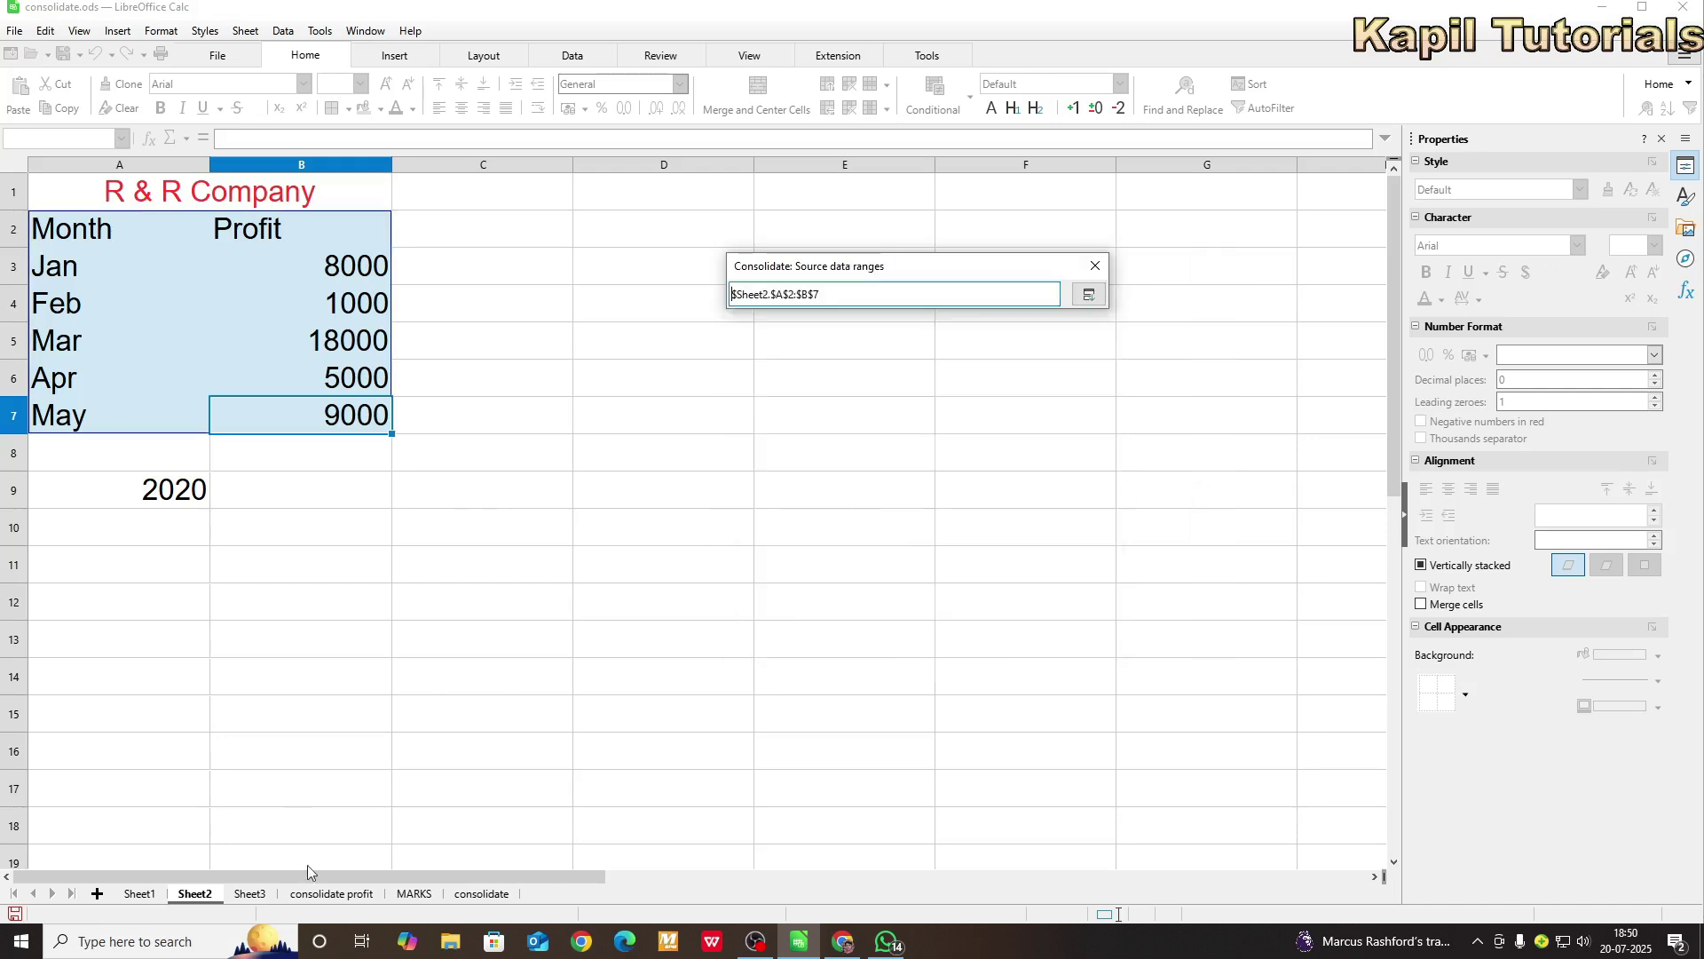
pyautogui.click(250, 893)
pyautogui.moveTo(92, 243); pyautogui.dragTo(325, 428)
pyautogui.click(1088, 294)
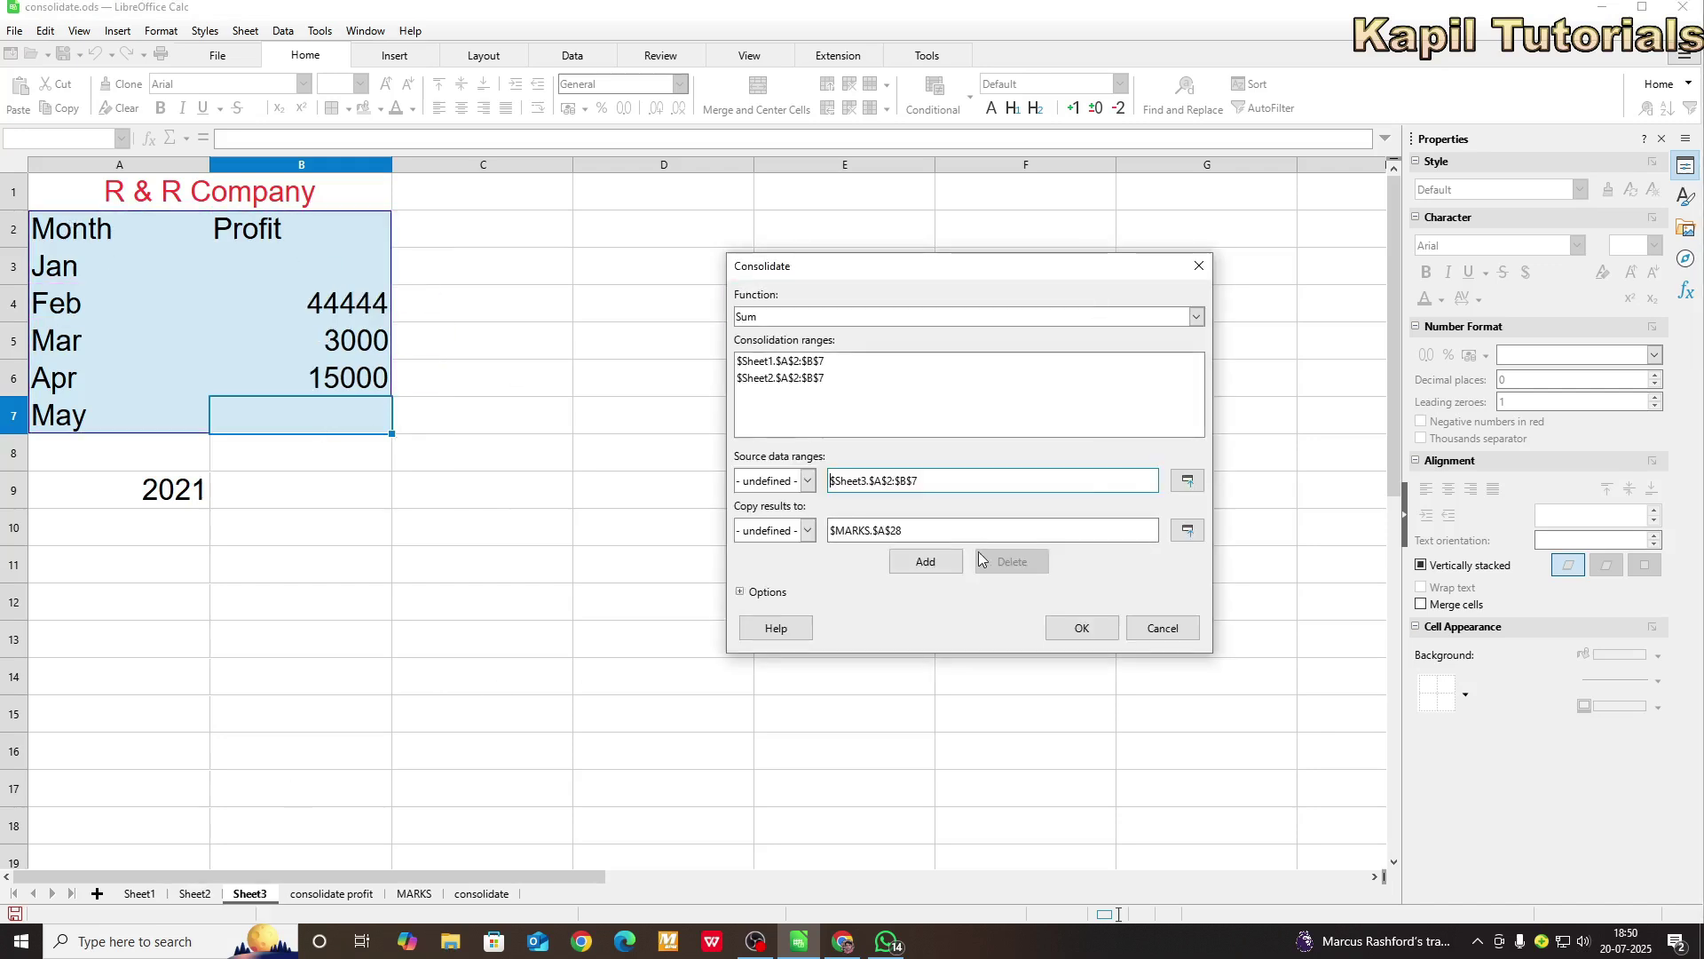
pyautogui.click(926, 562)
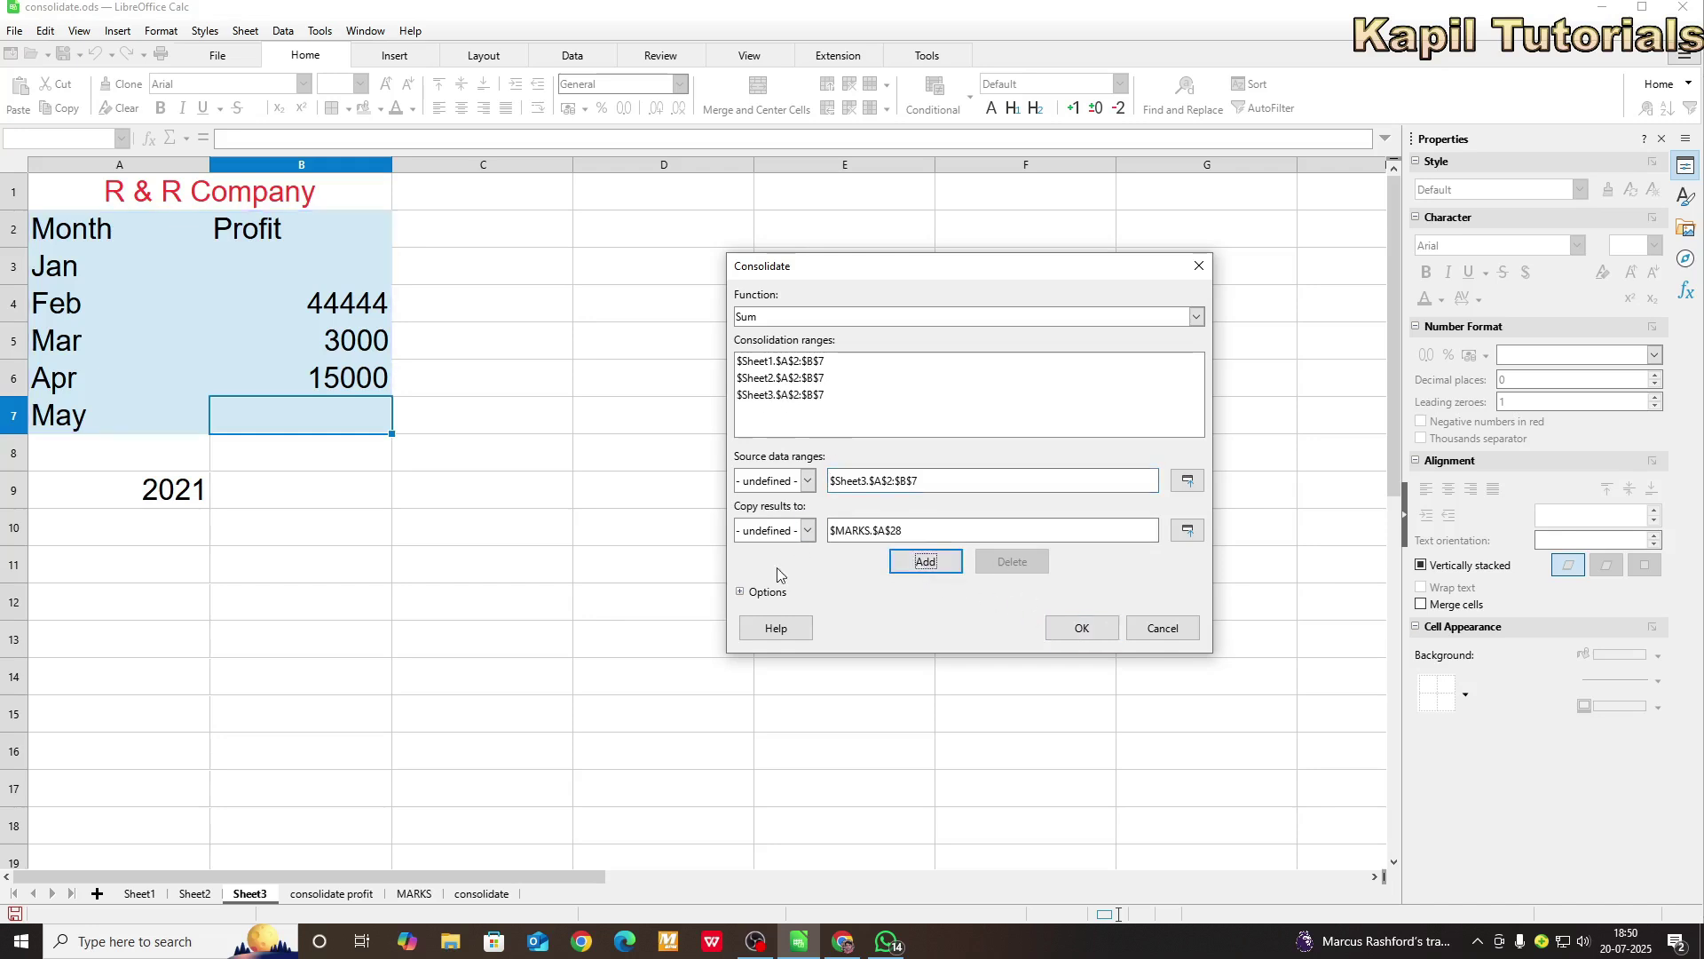
pyautogui.click(740, 592)
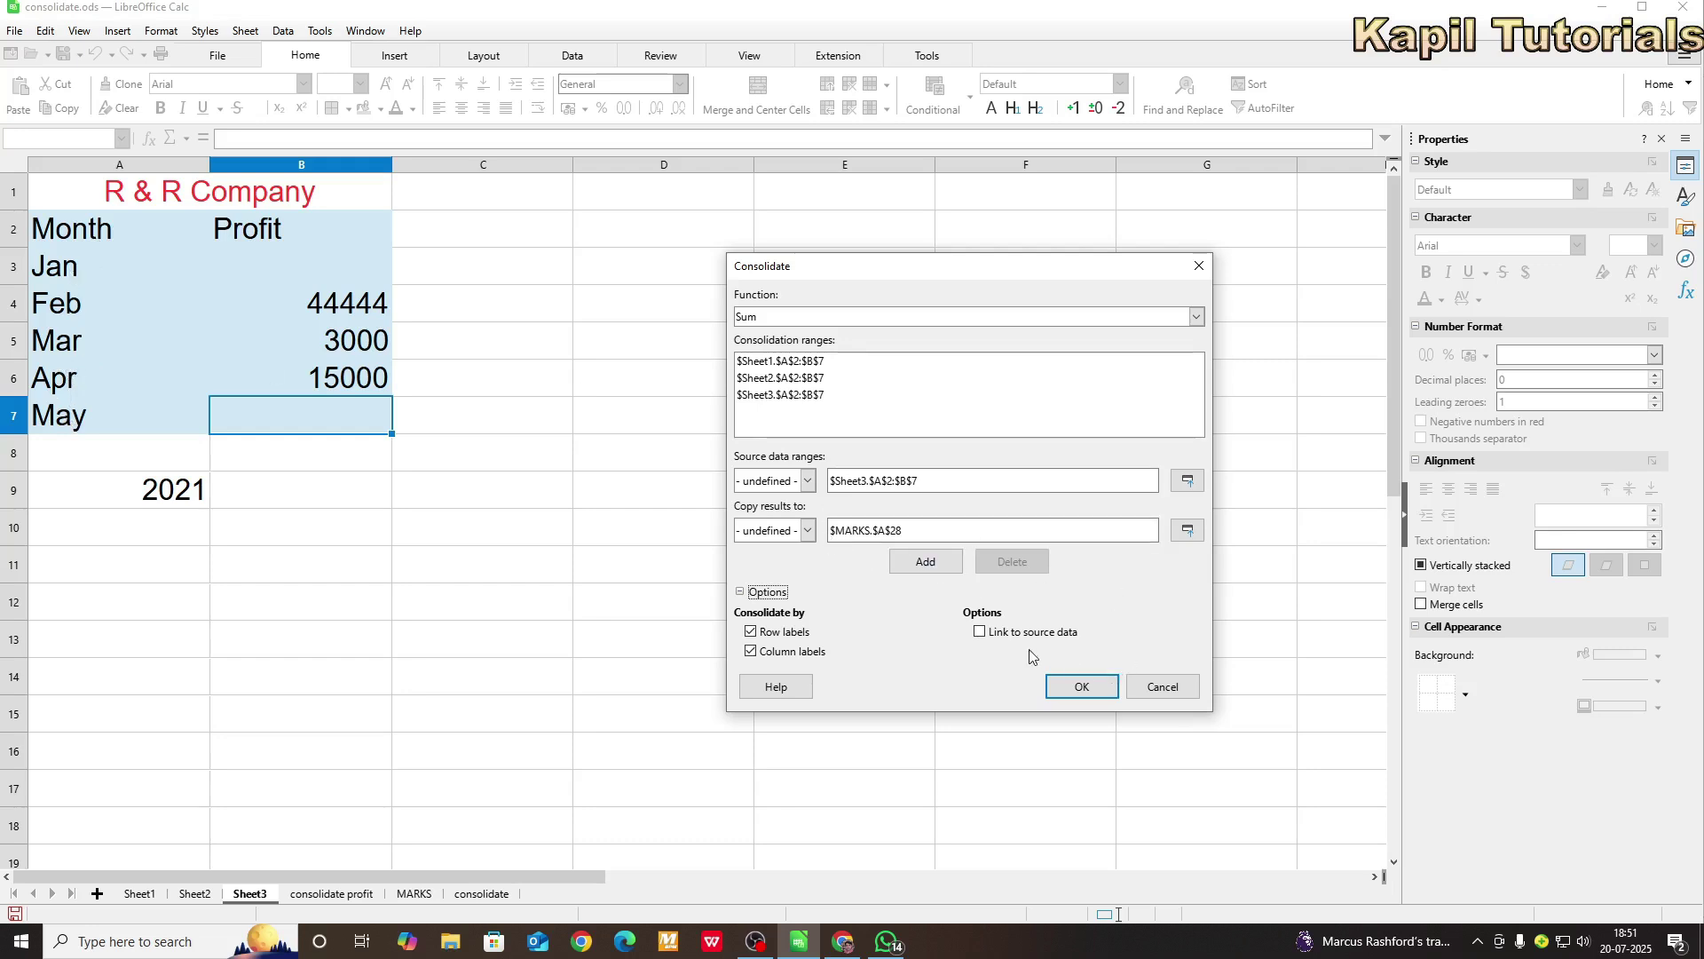
# - Set Copy results to $'consolidate profit'.$B$3 and turn on Link to source data
pyautogui.click(928, 528)
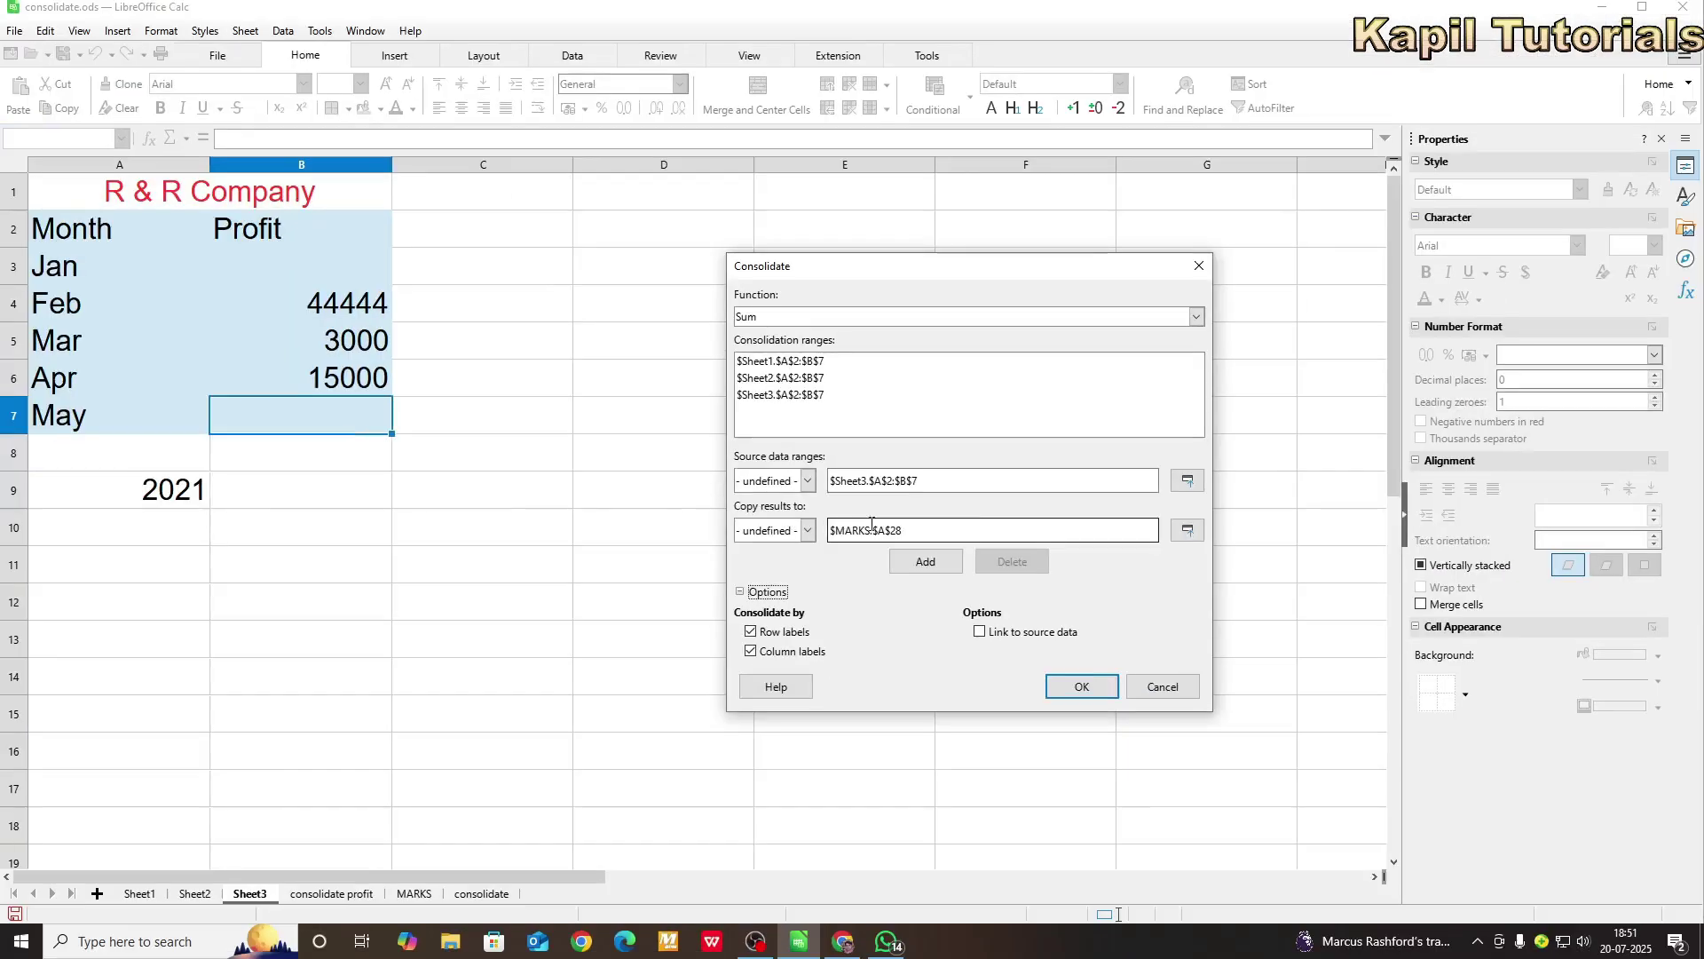
pyautogui.click(1187, 531)
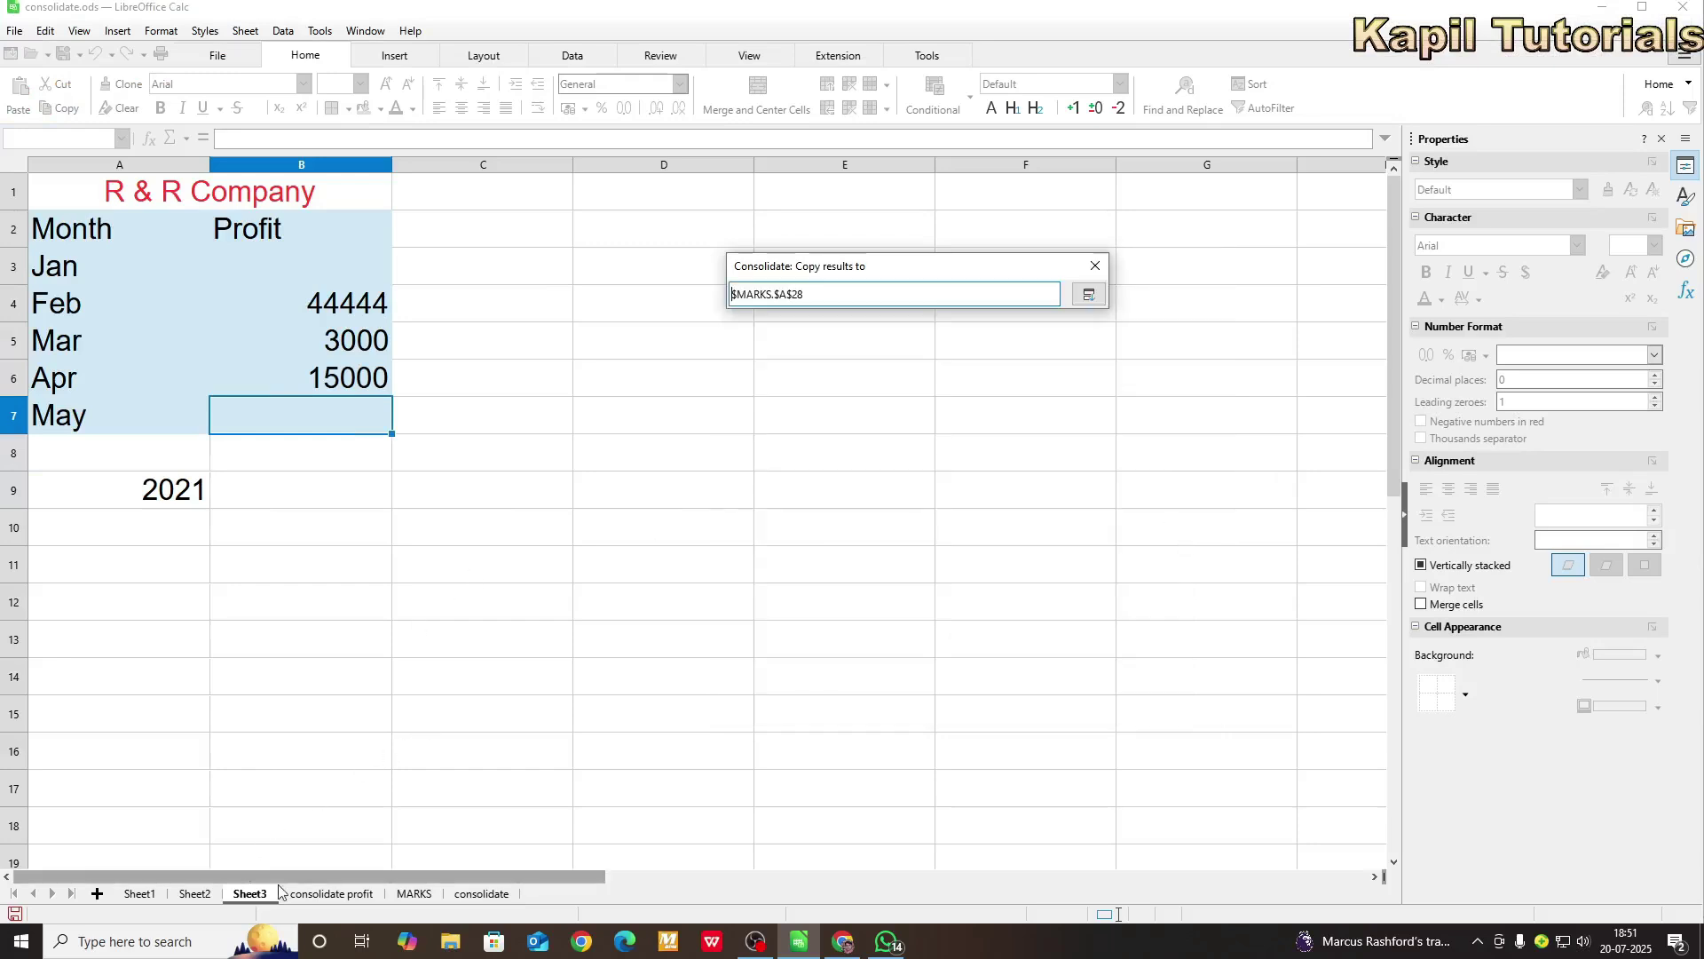
pyautogui.click(325, 894)
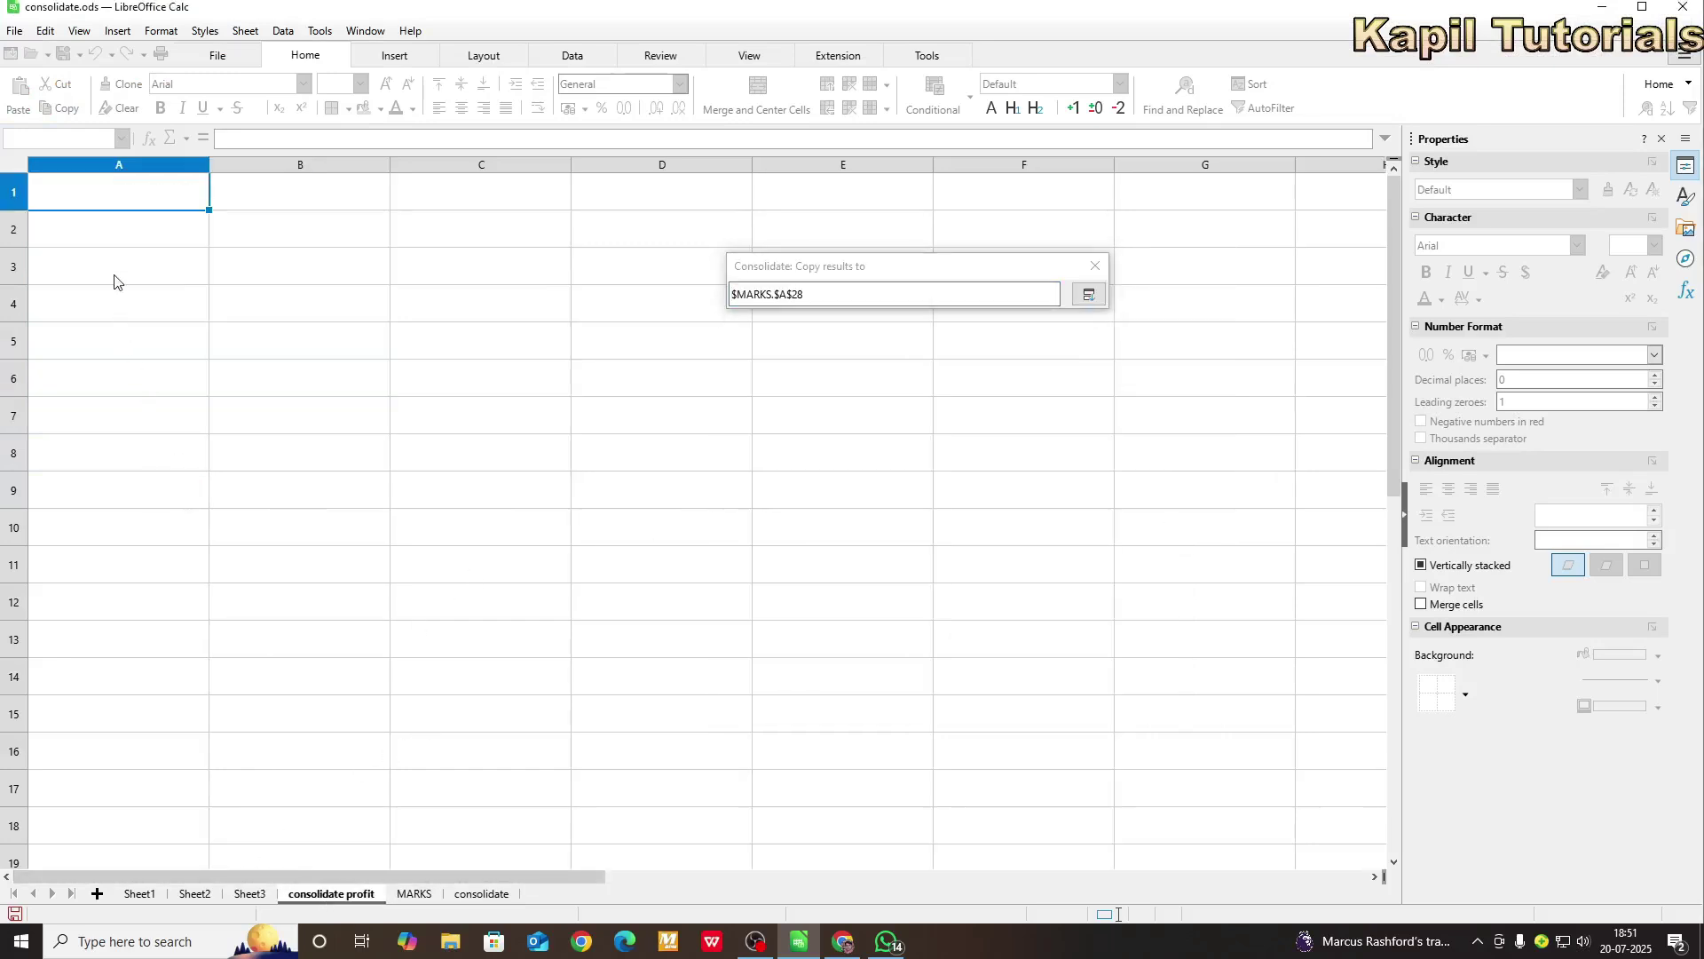
pyautogui.click(300, 272)
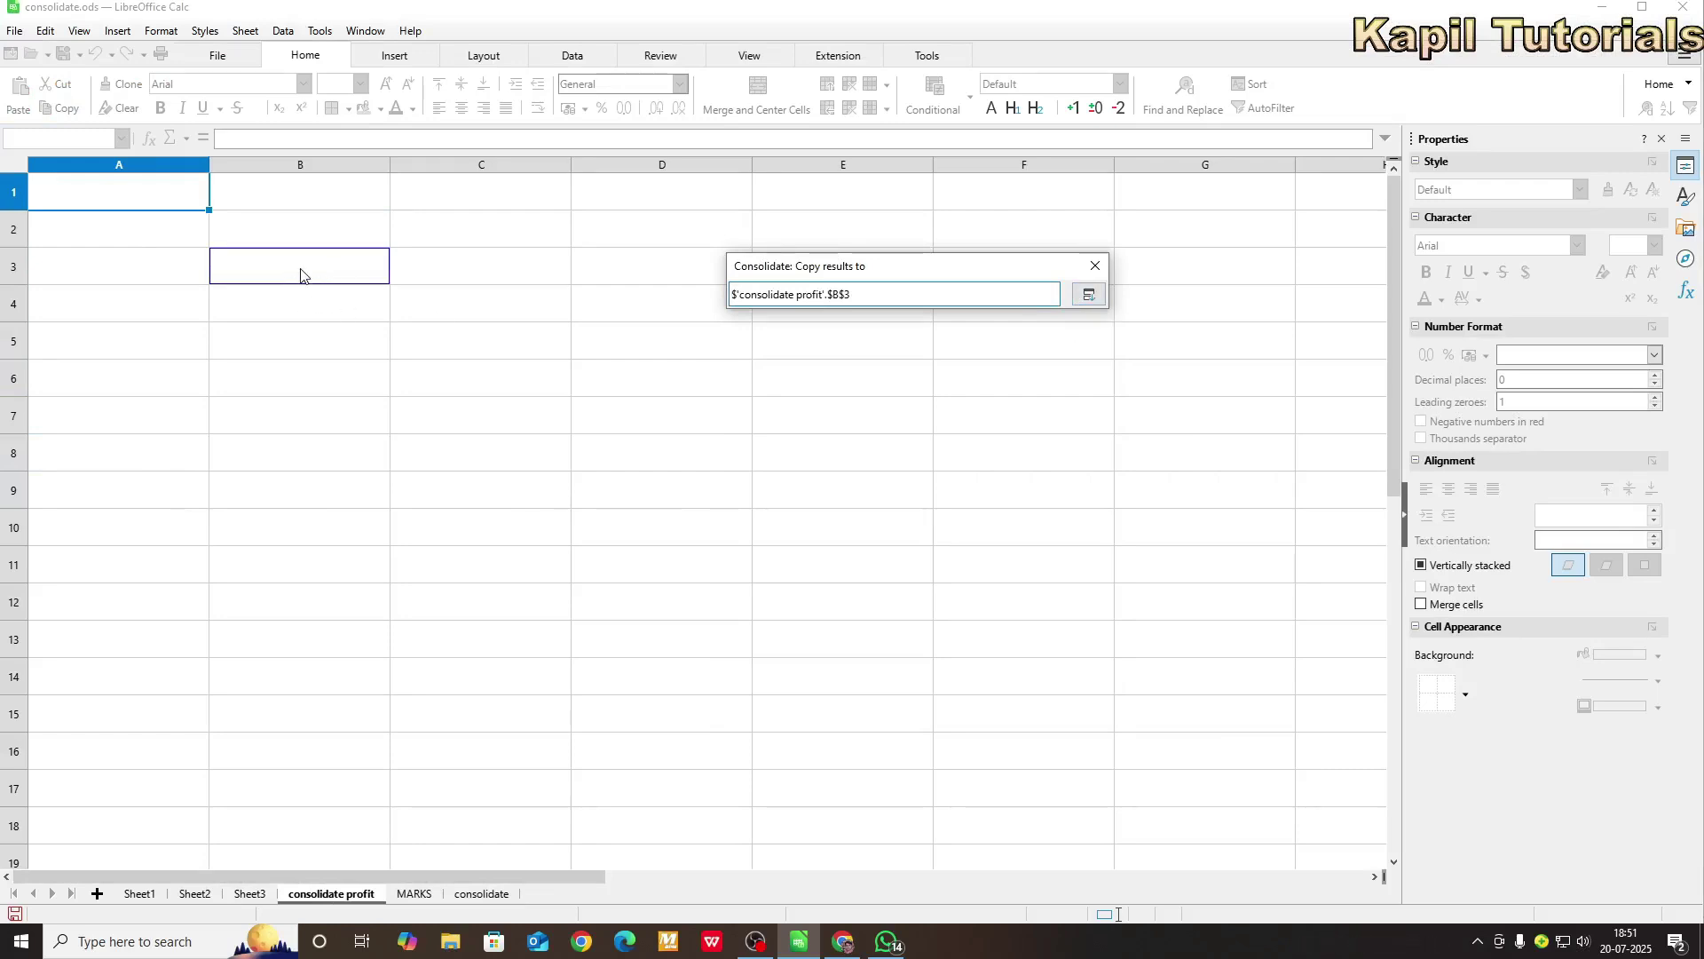
pyautogui.click(1089, 294)
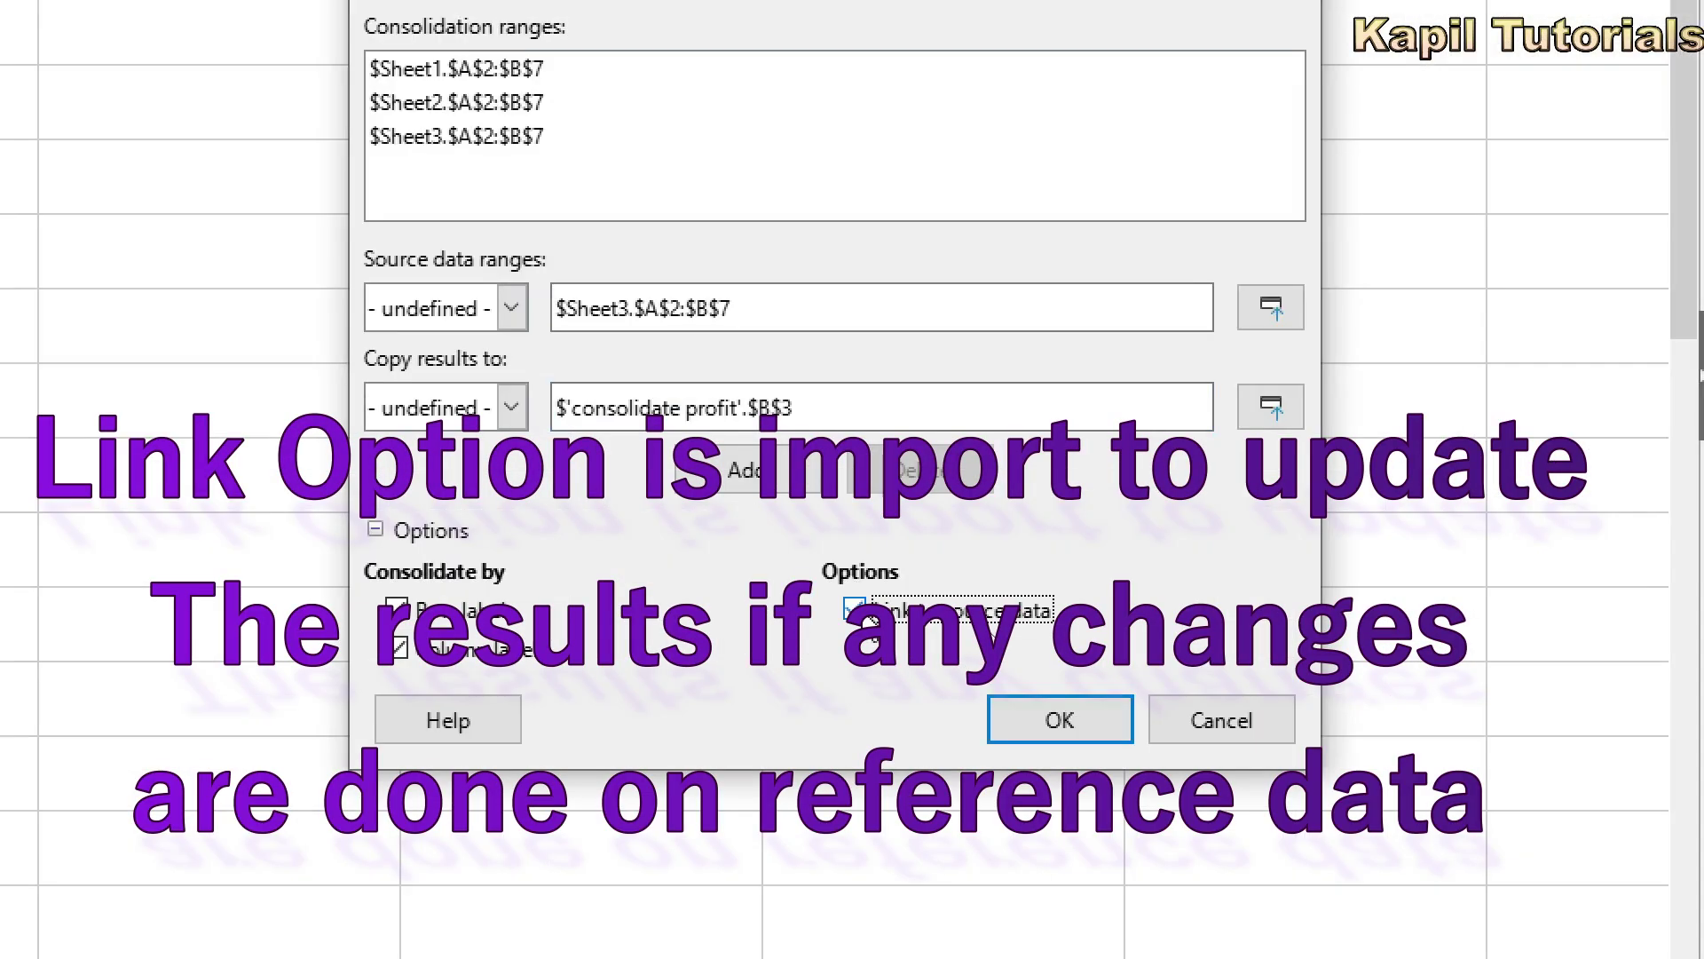
pyautogui.click(980, 633)
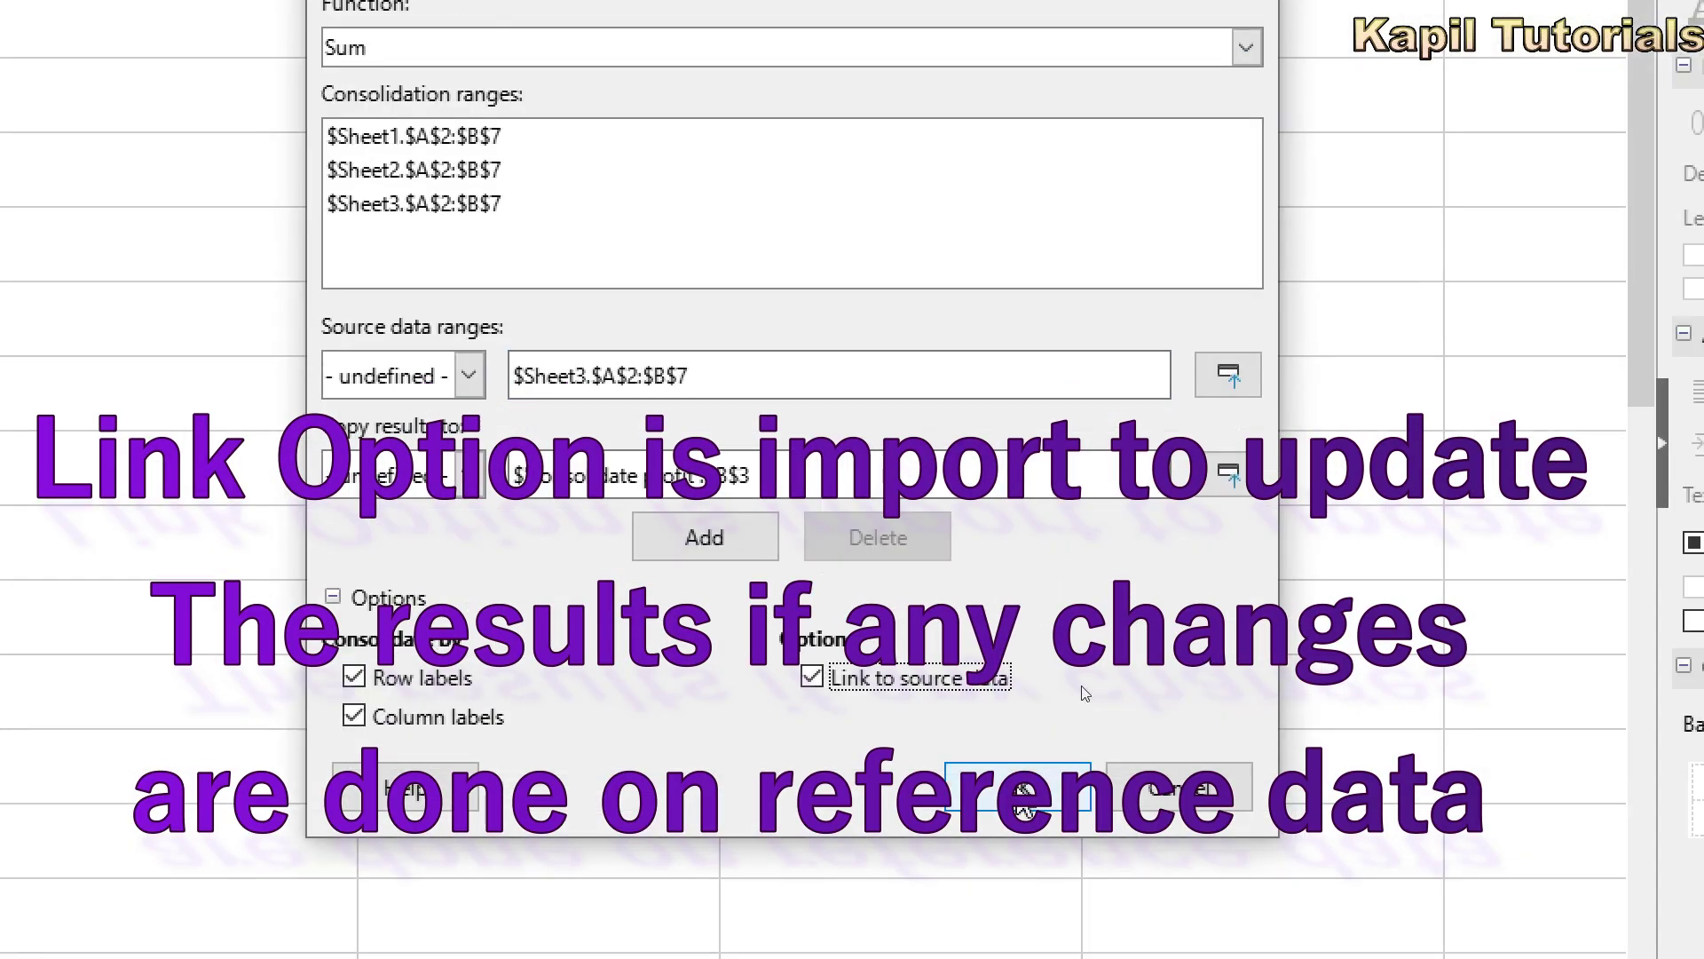
# - Run the Sum consolidation, yielding Jan 14000 through May 16000, then select B23
pyautogui.click(1060, 720)
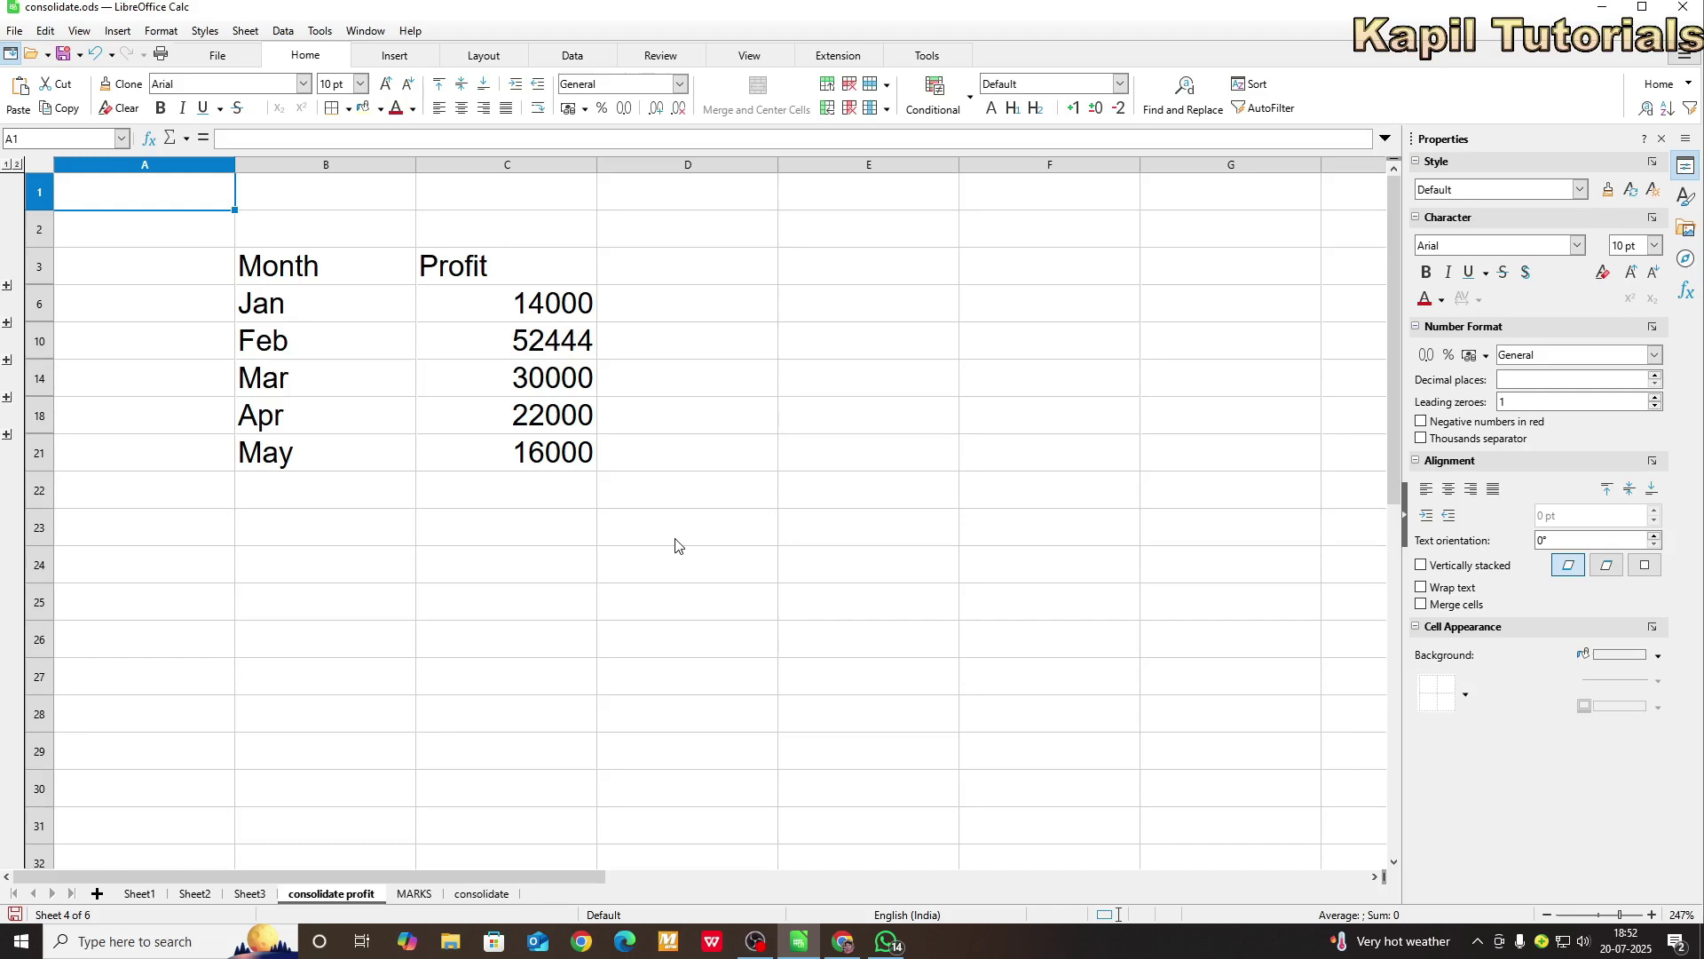
pyautogui.click(280, 535)
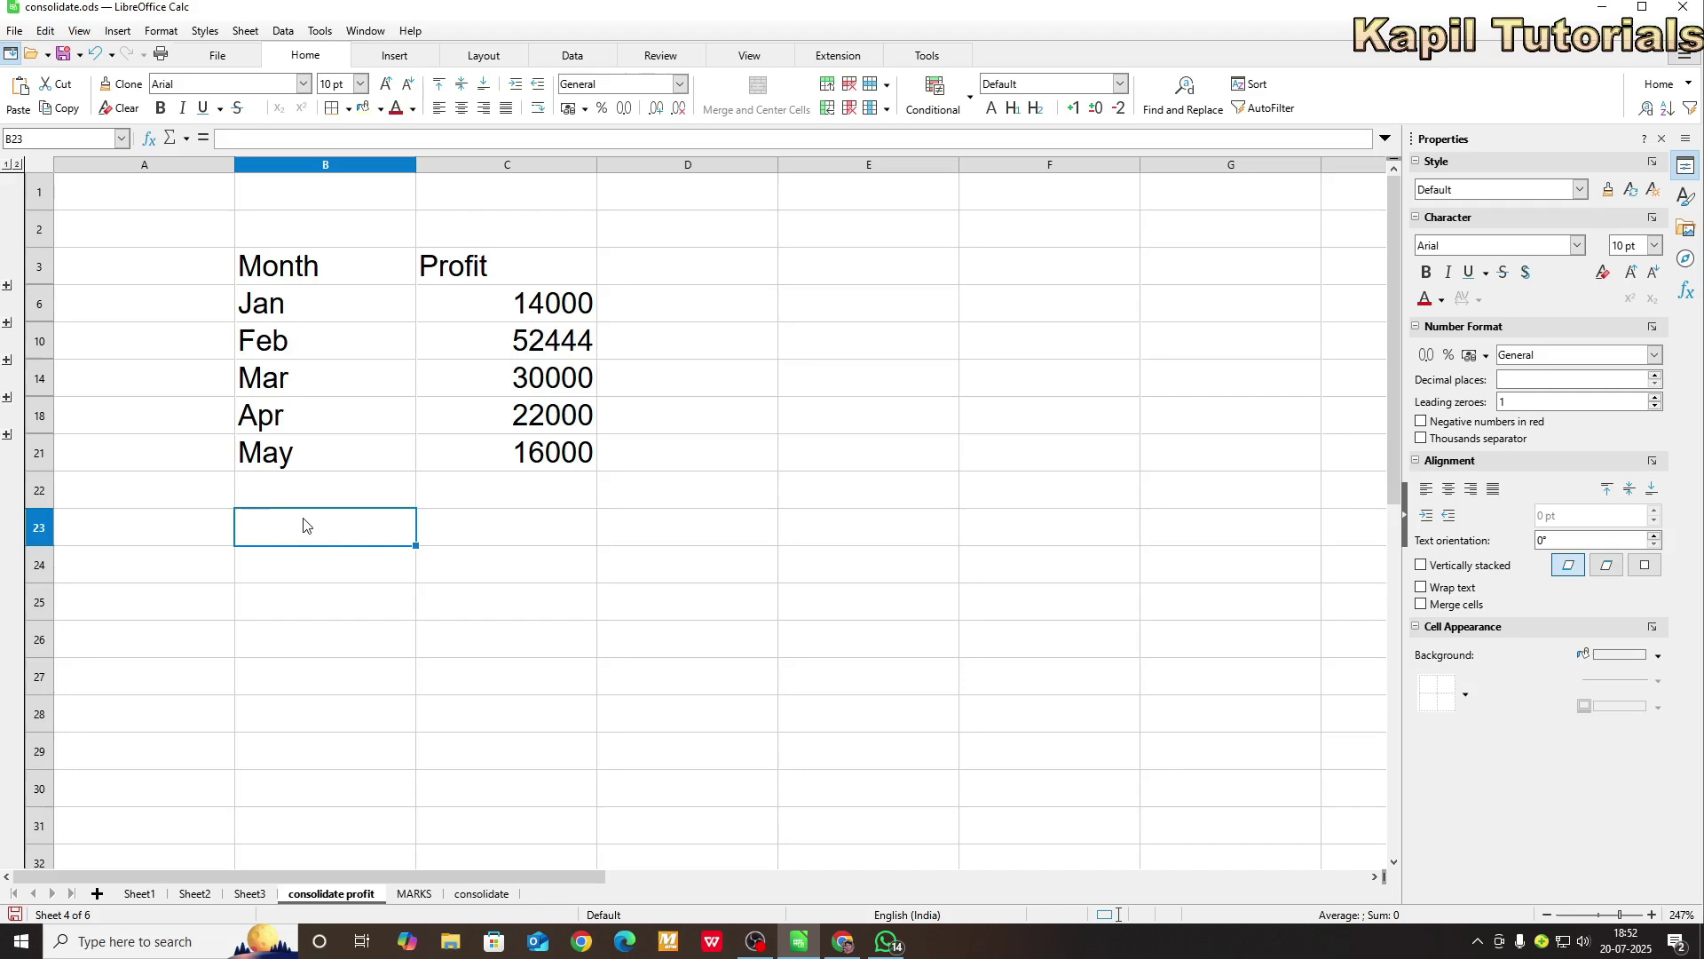
# - In Data > Consolidate, choose the Max function and direct results to cell B23
pyautogui.click(282, 32)
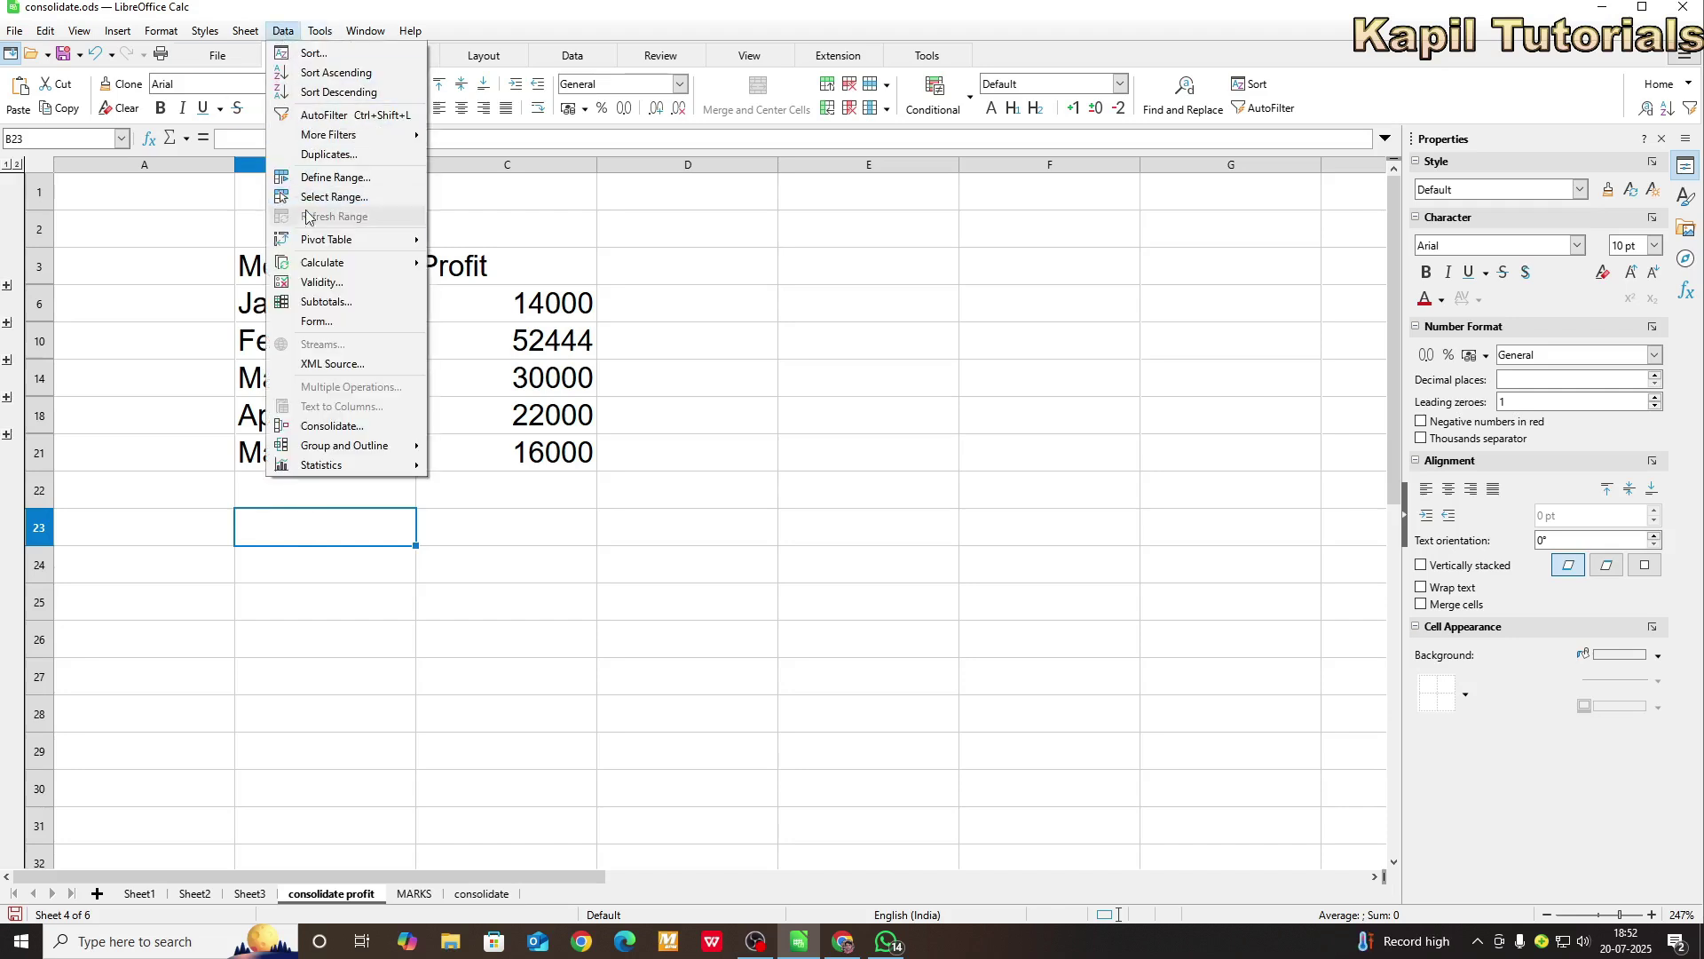
pyautogui.click(320, 430)
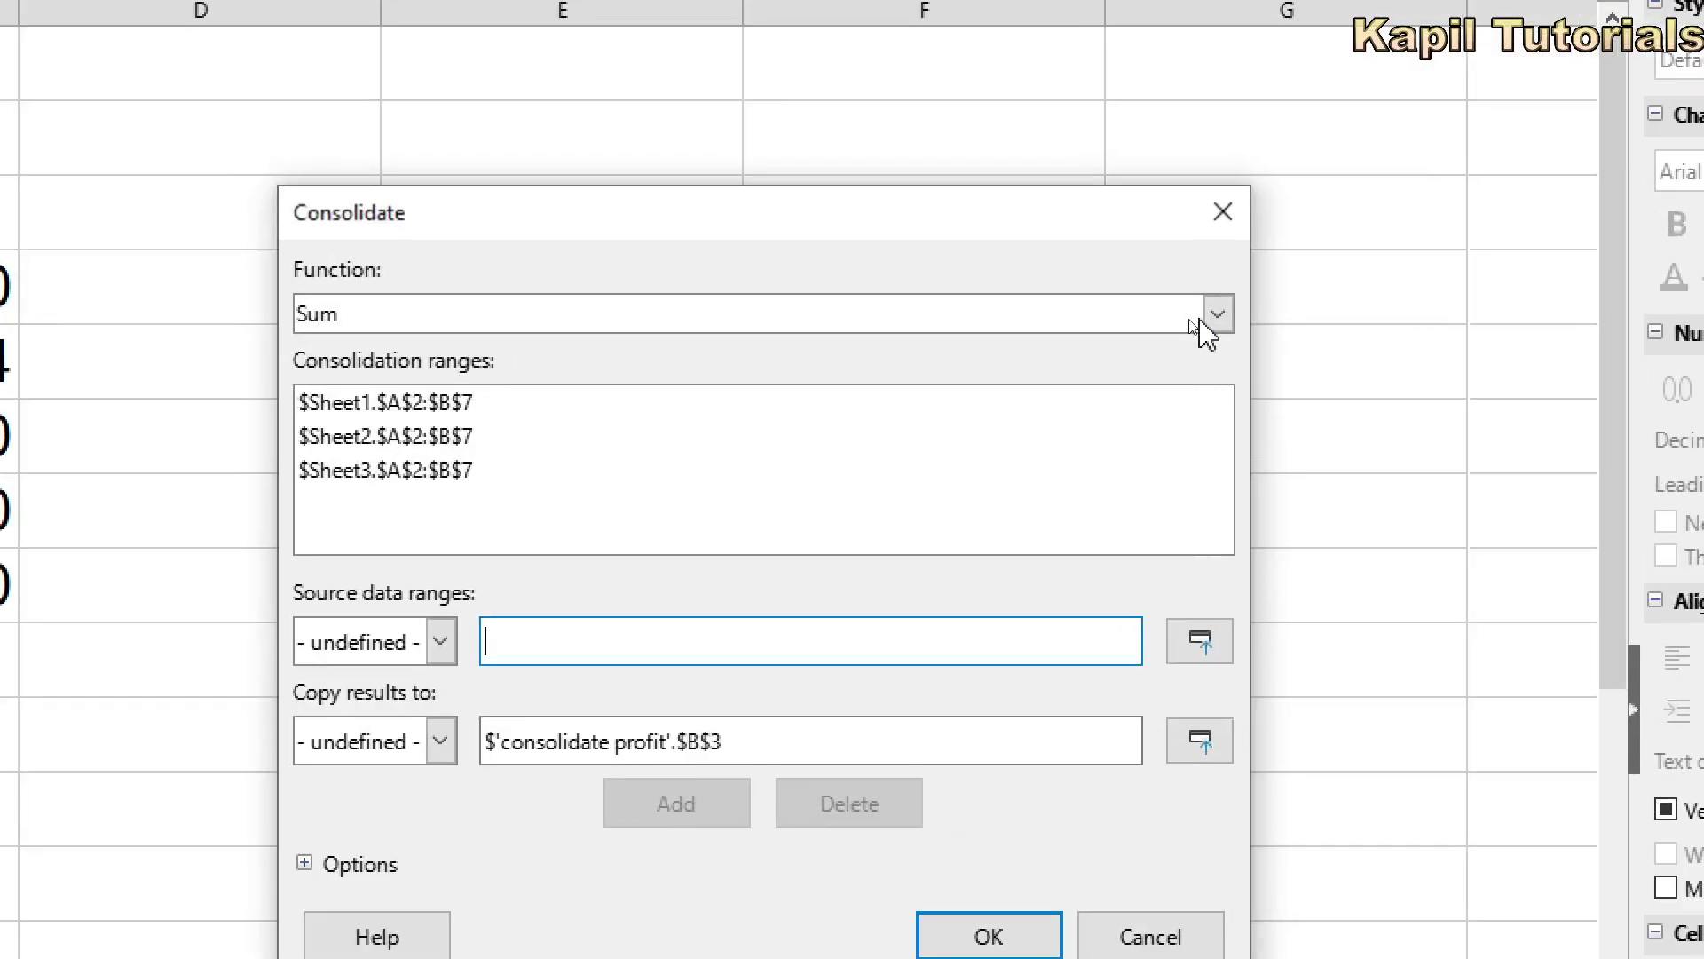
pyautogui.click(1194, 318)
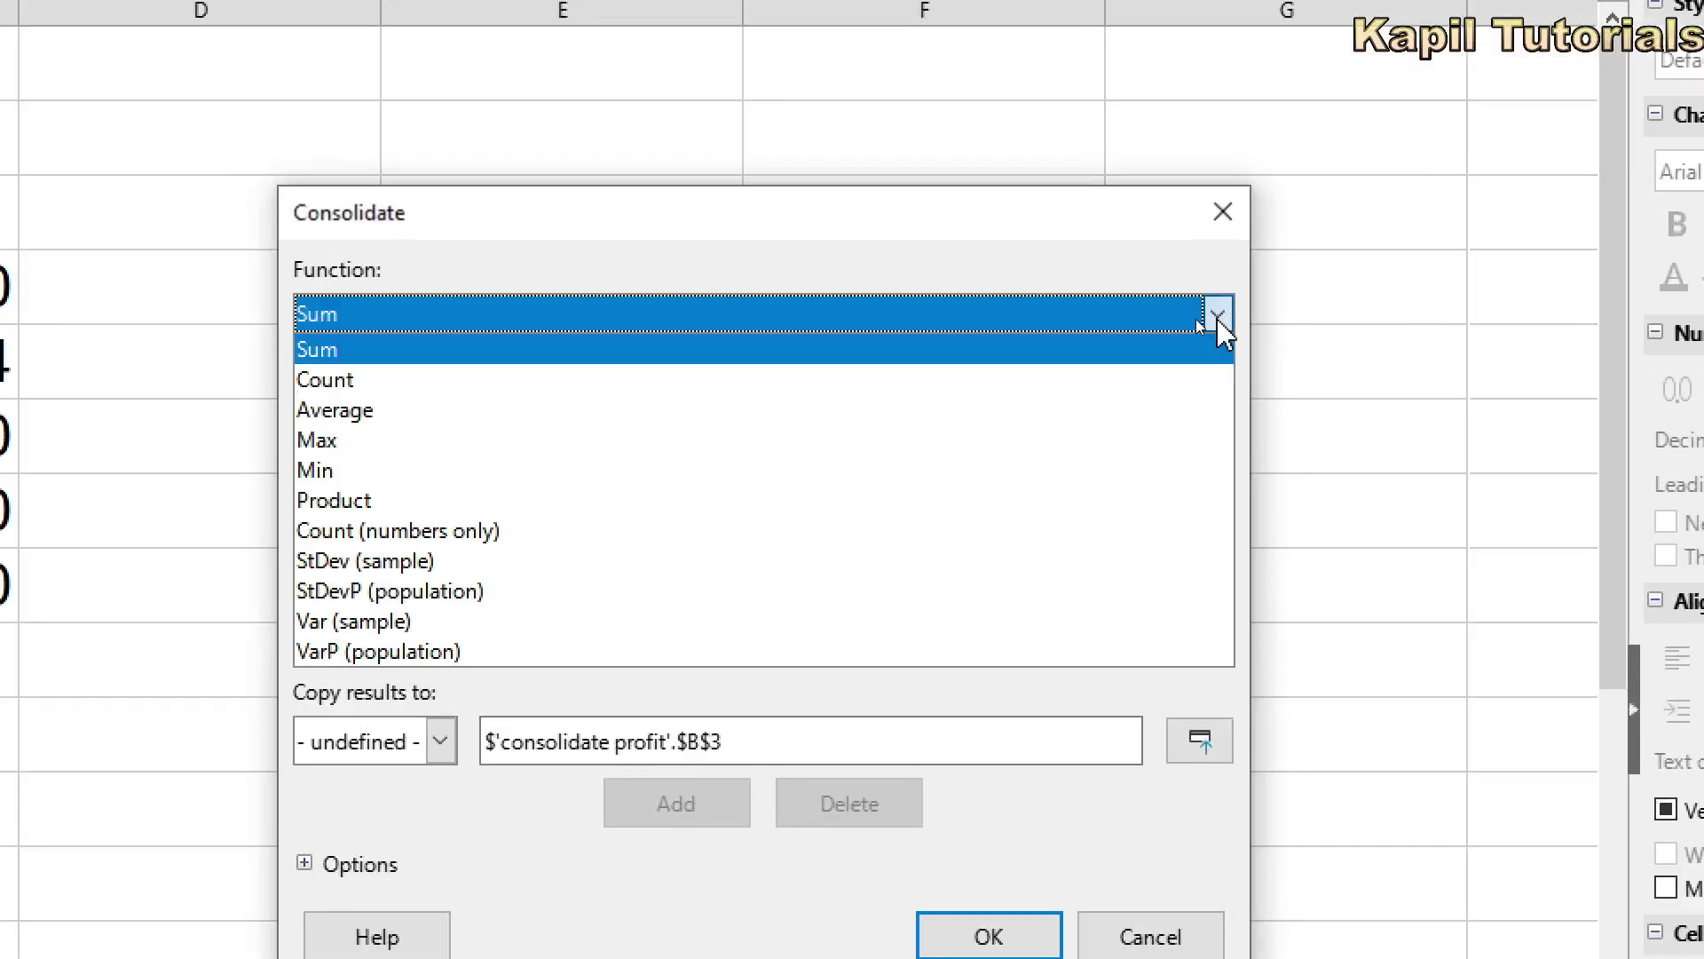
pyautogui.click(360, 440)
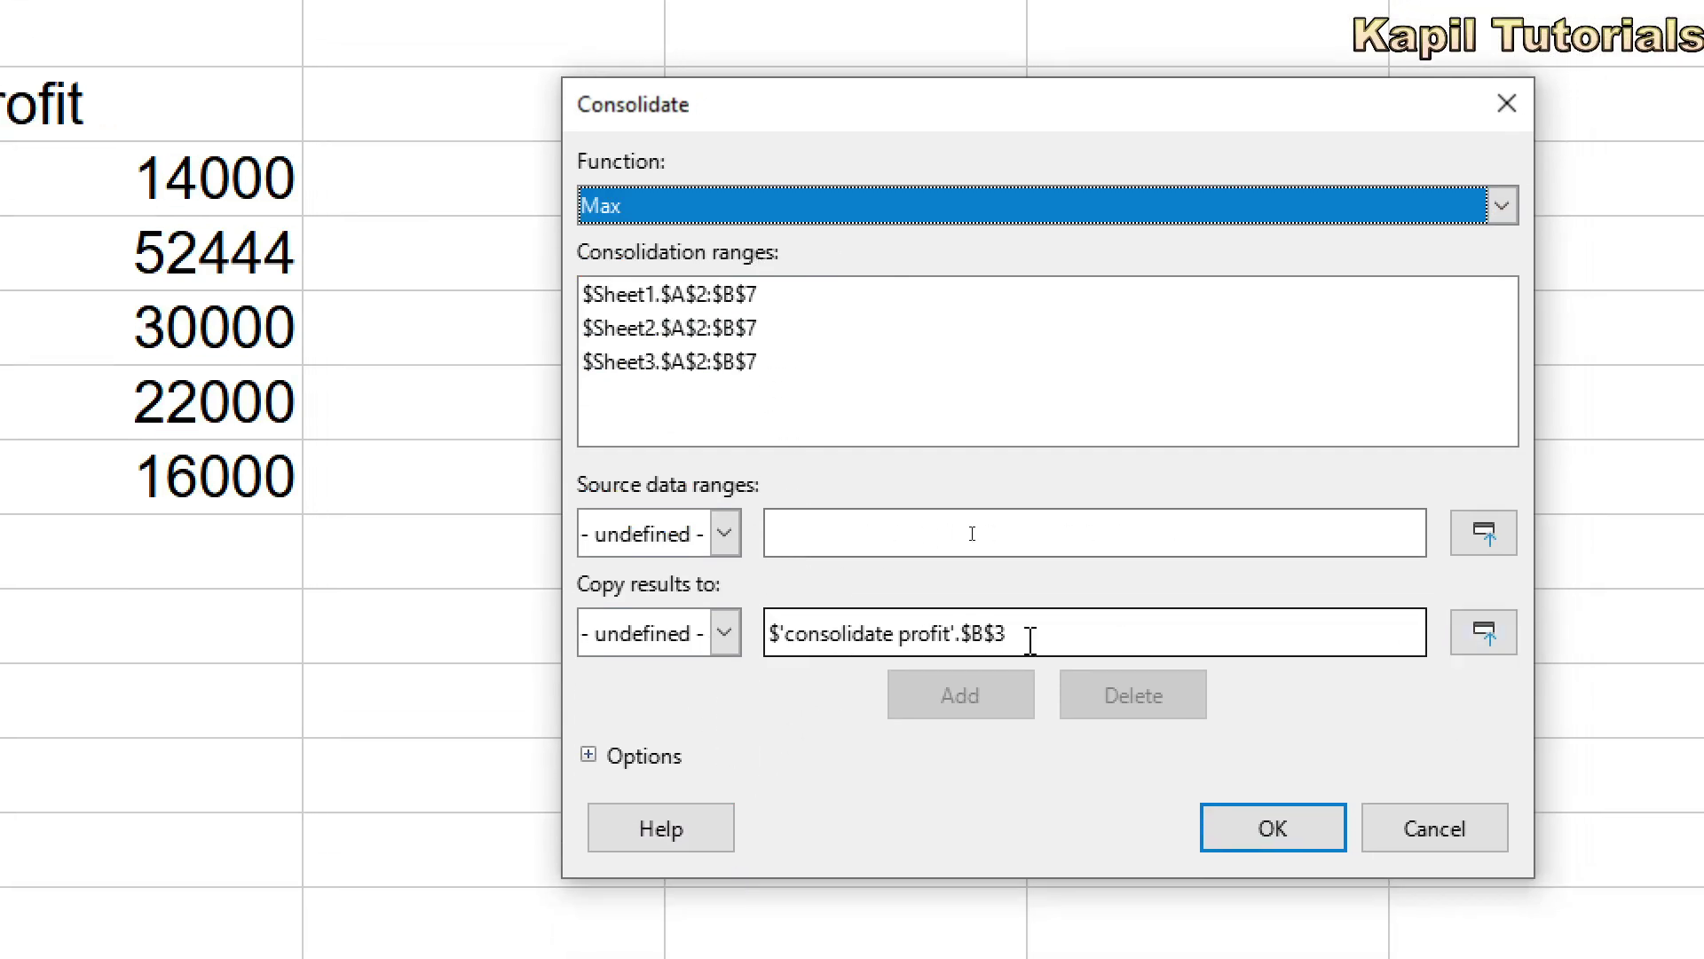
pyautogui.click(1484, 632)
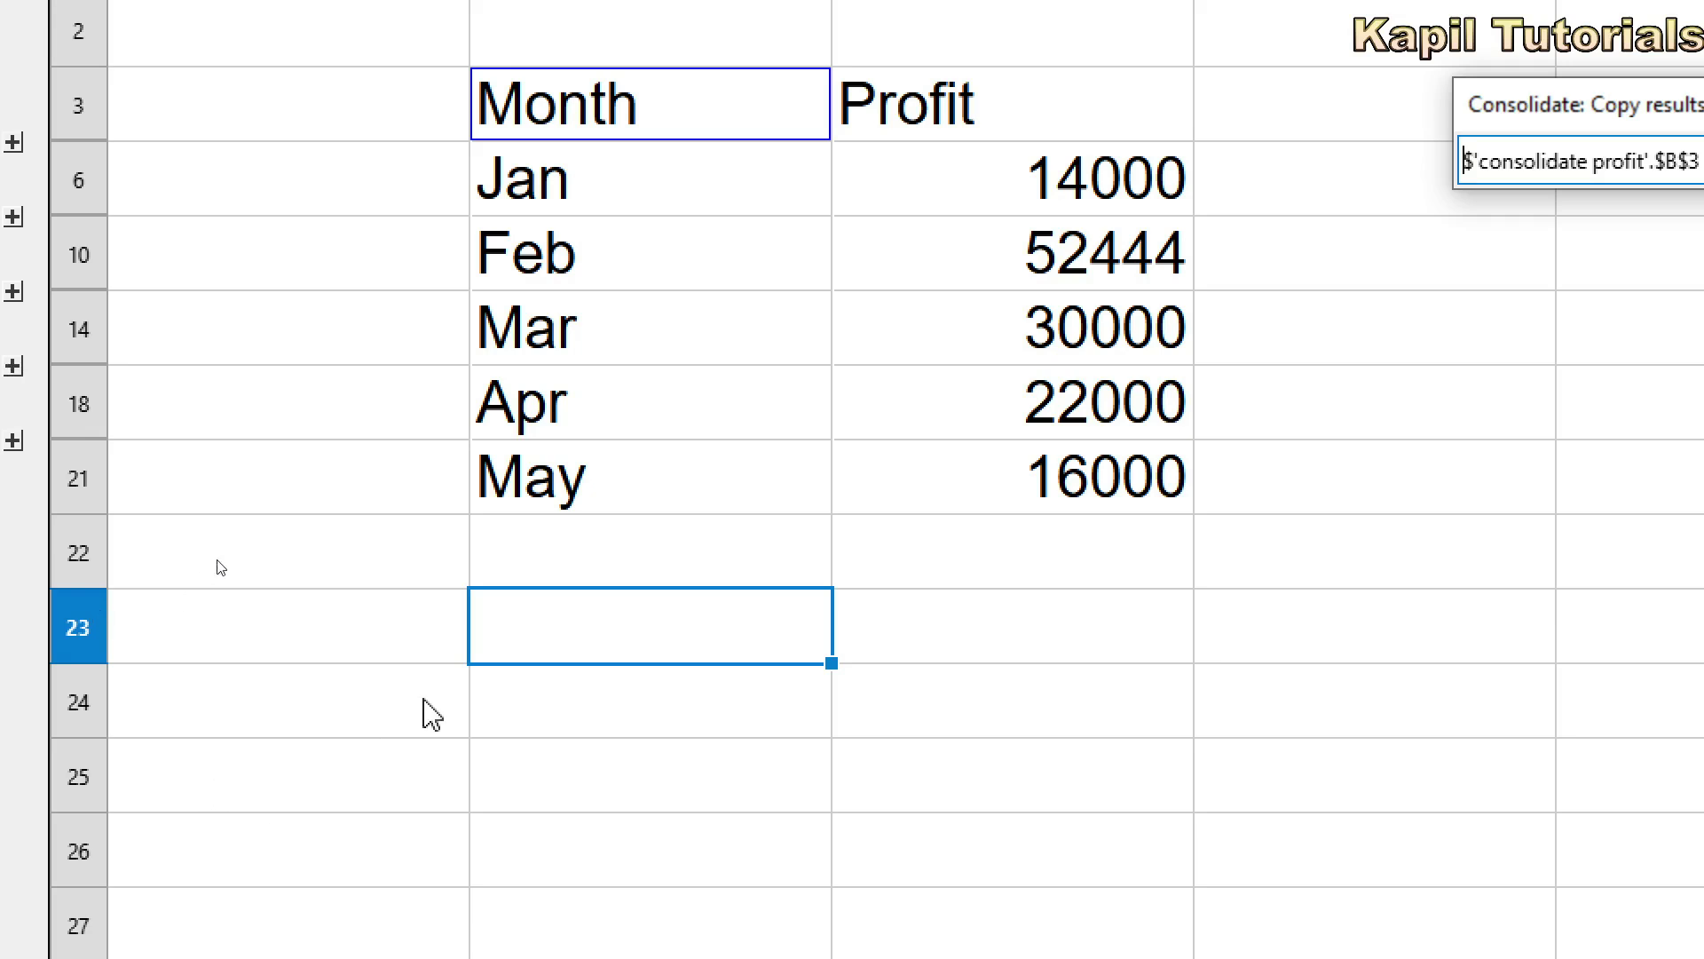
pyautogui.click(582, 643)
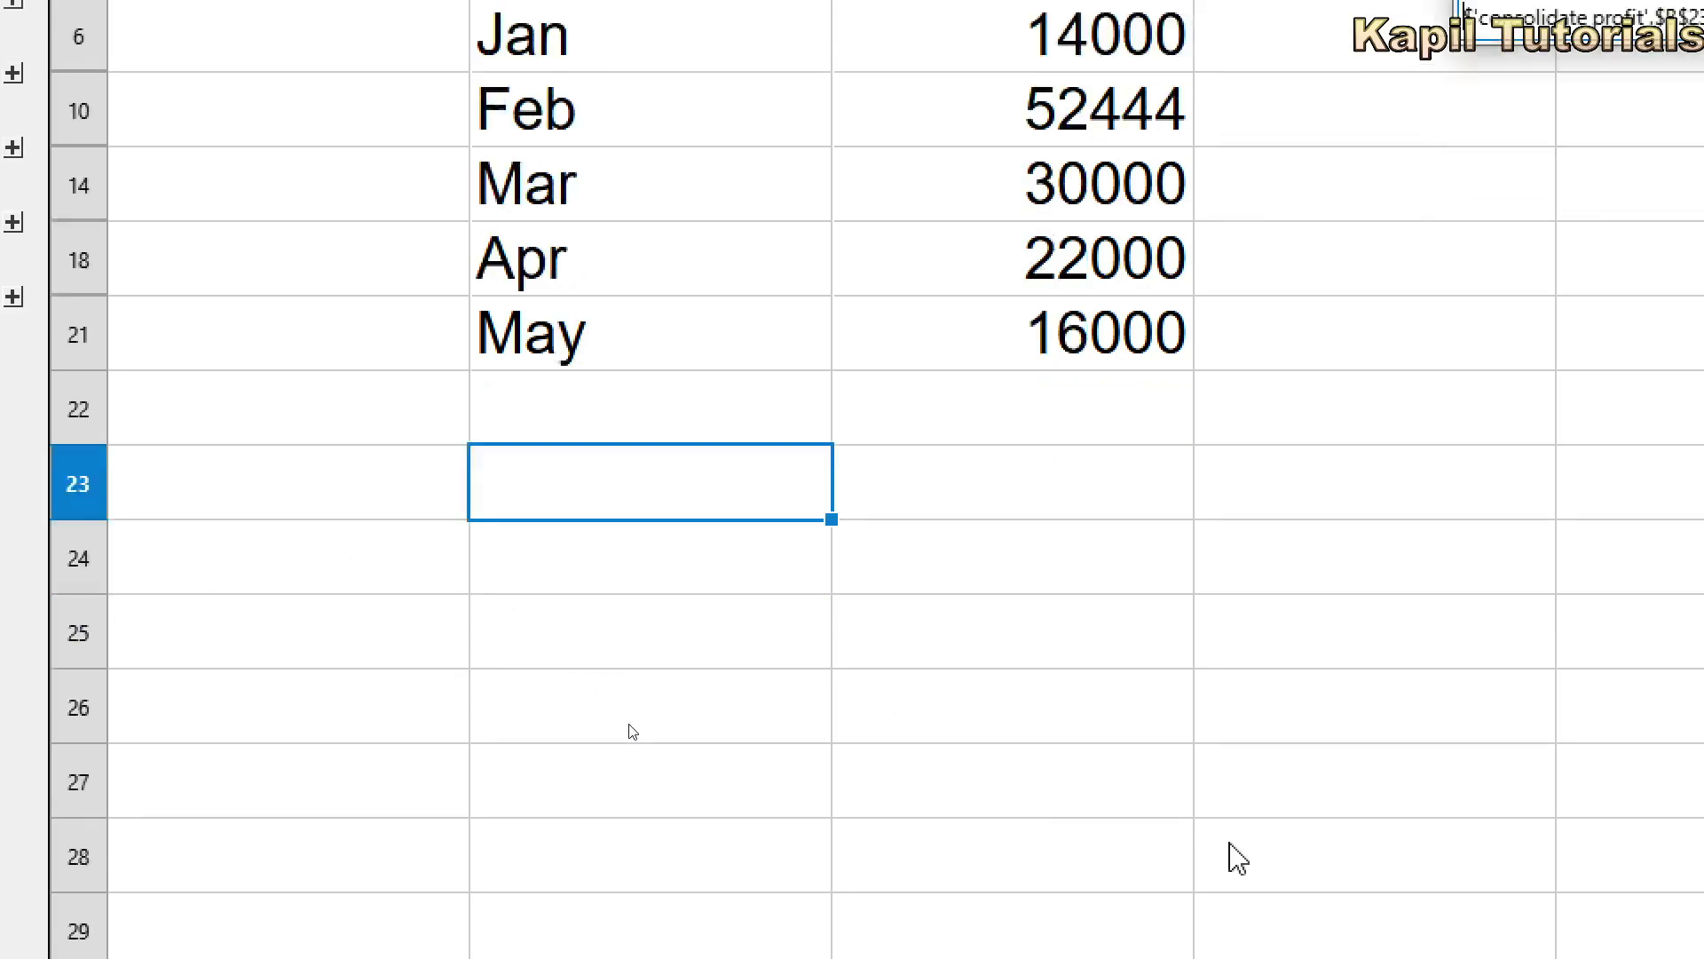
pyautogui.click(1506, 147)
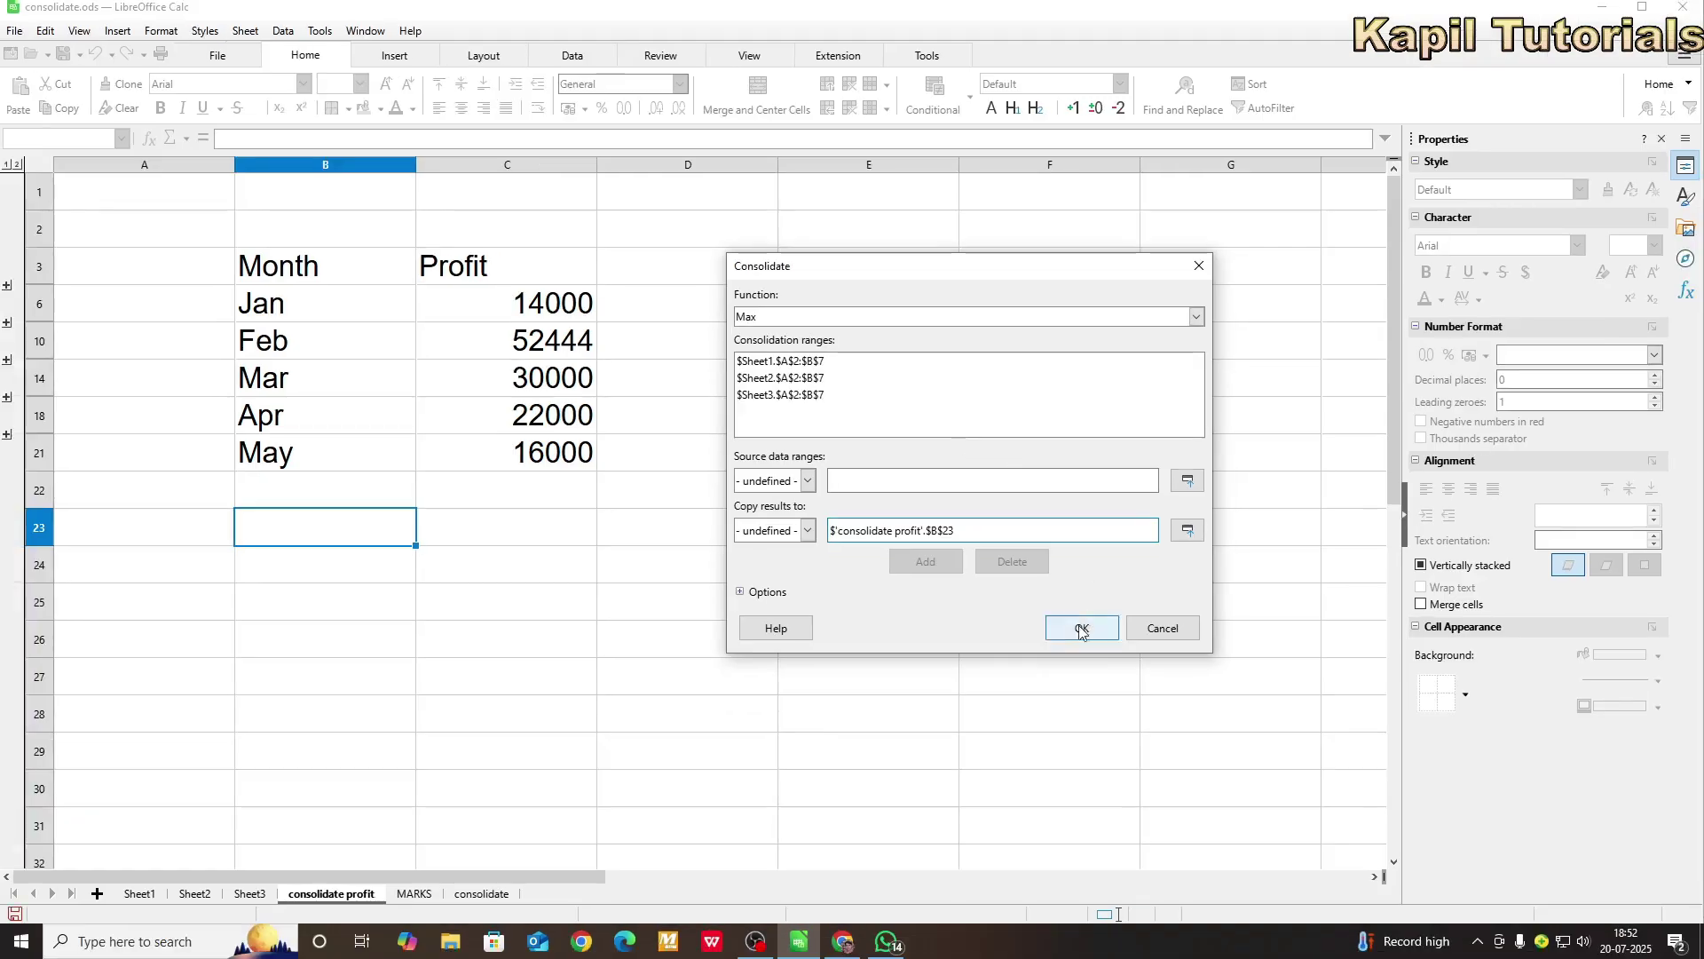
pyautogui.click(743, 593)
pyautogui.click(1081, 684)
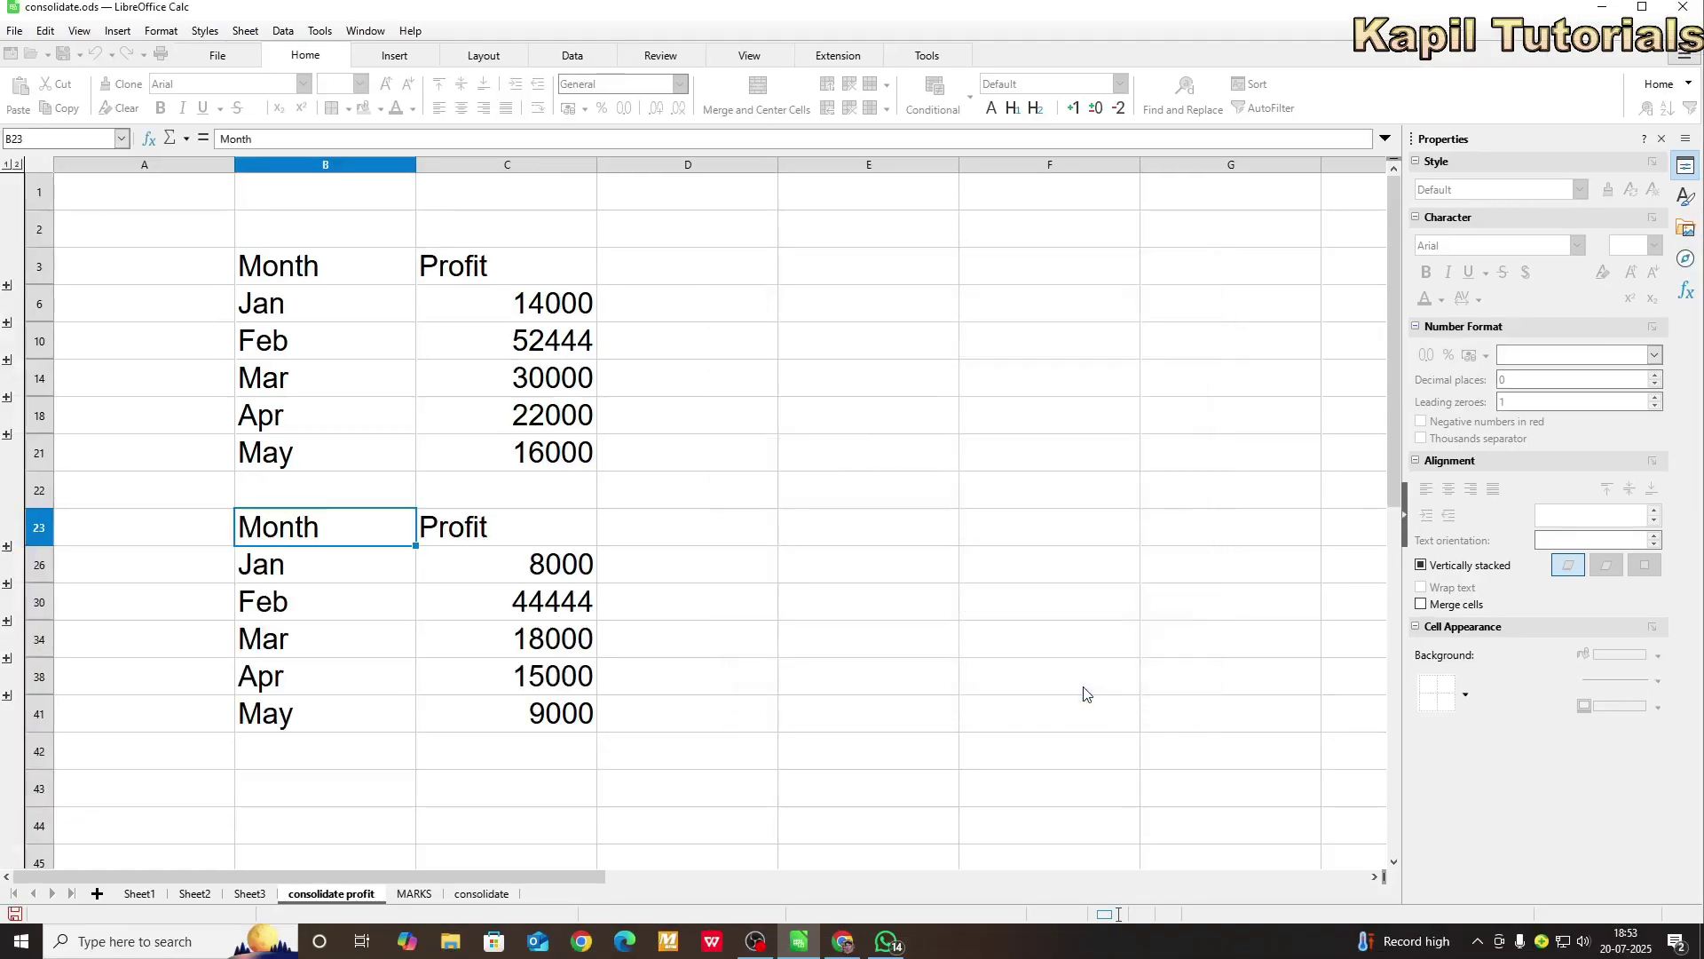
pyautogui.click(285, 578)
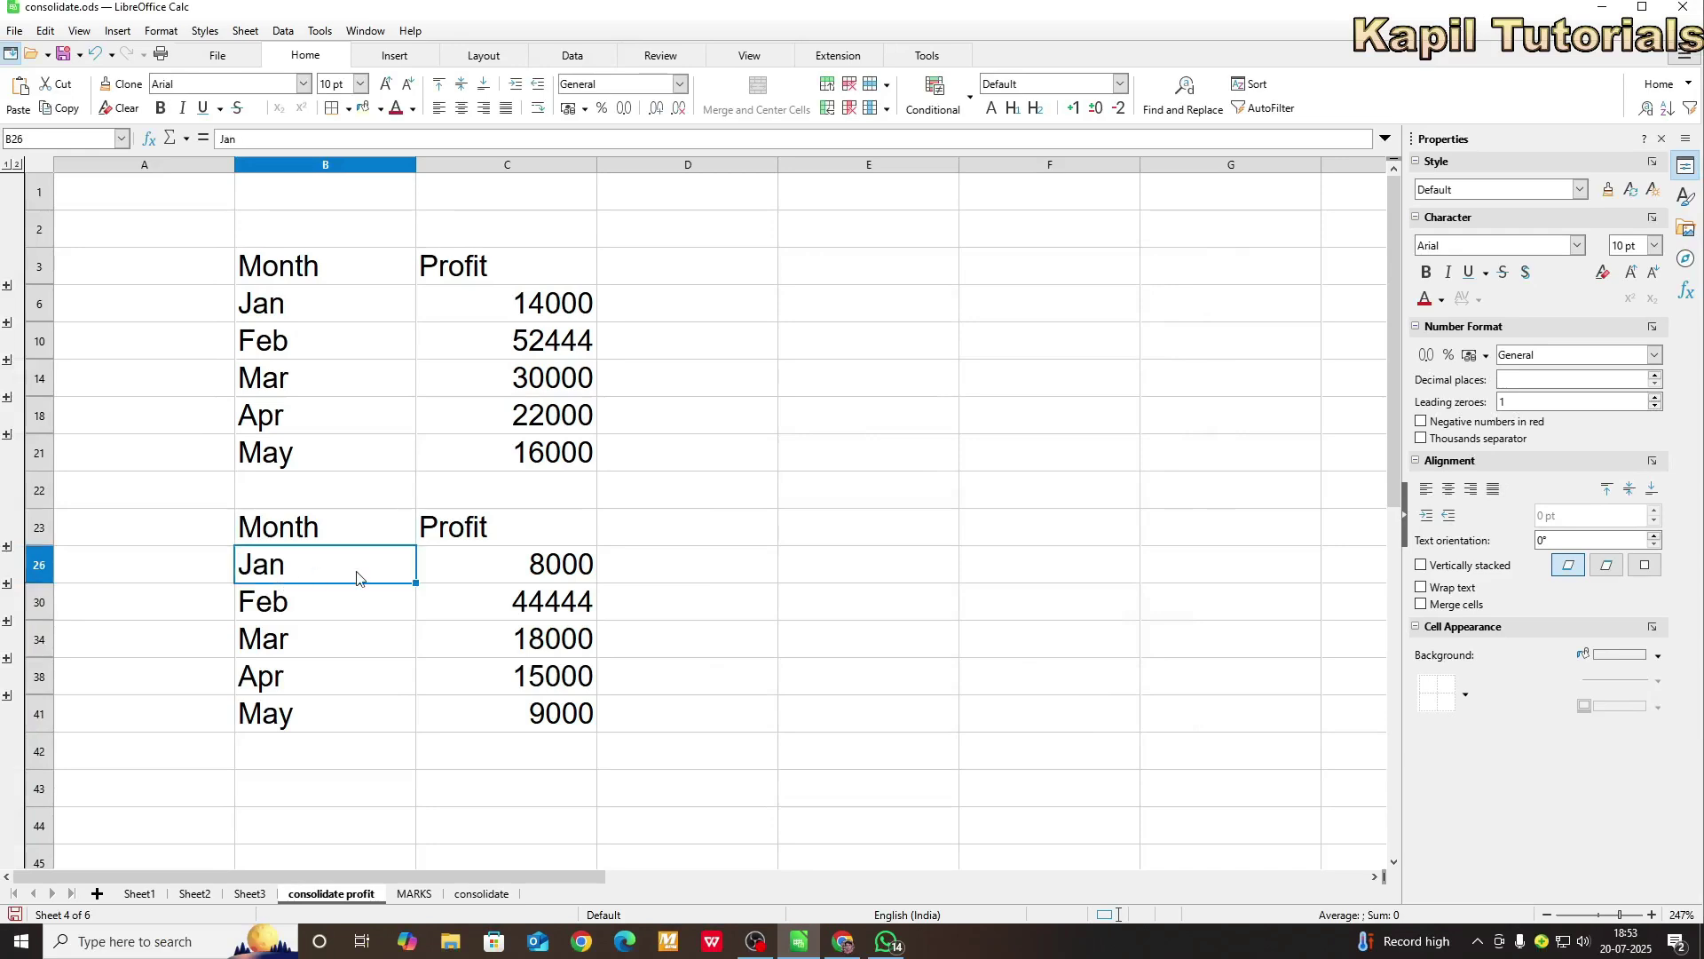
pyautogui.click(539, 572)
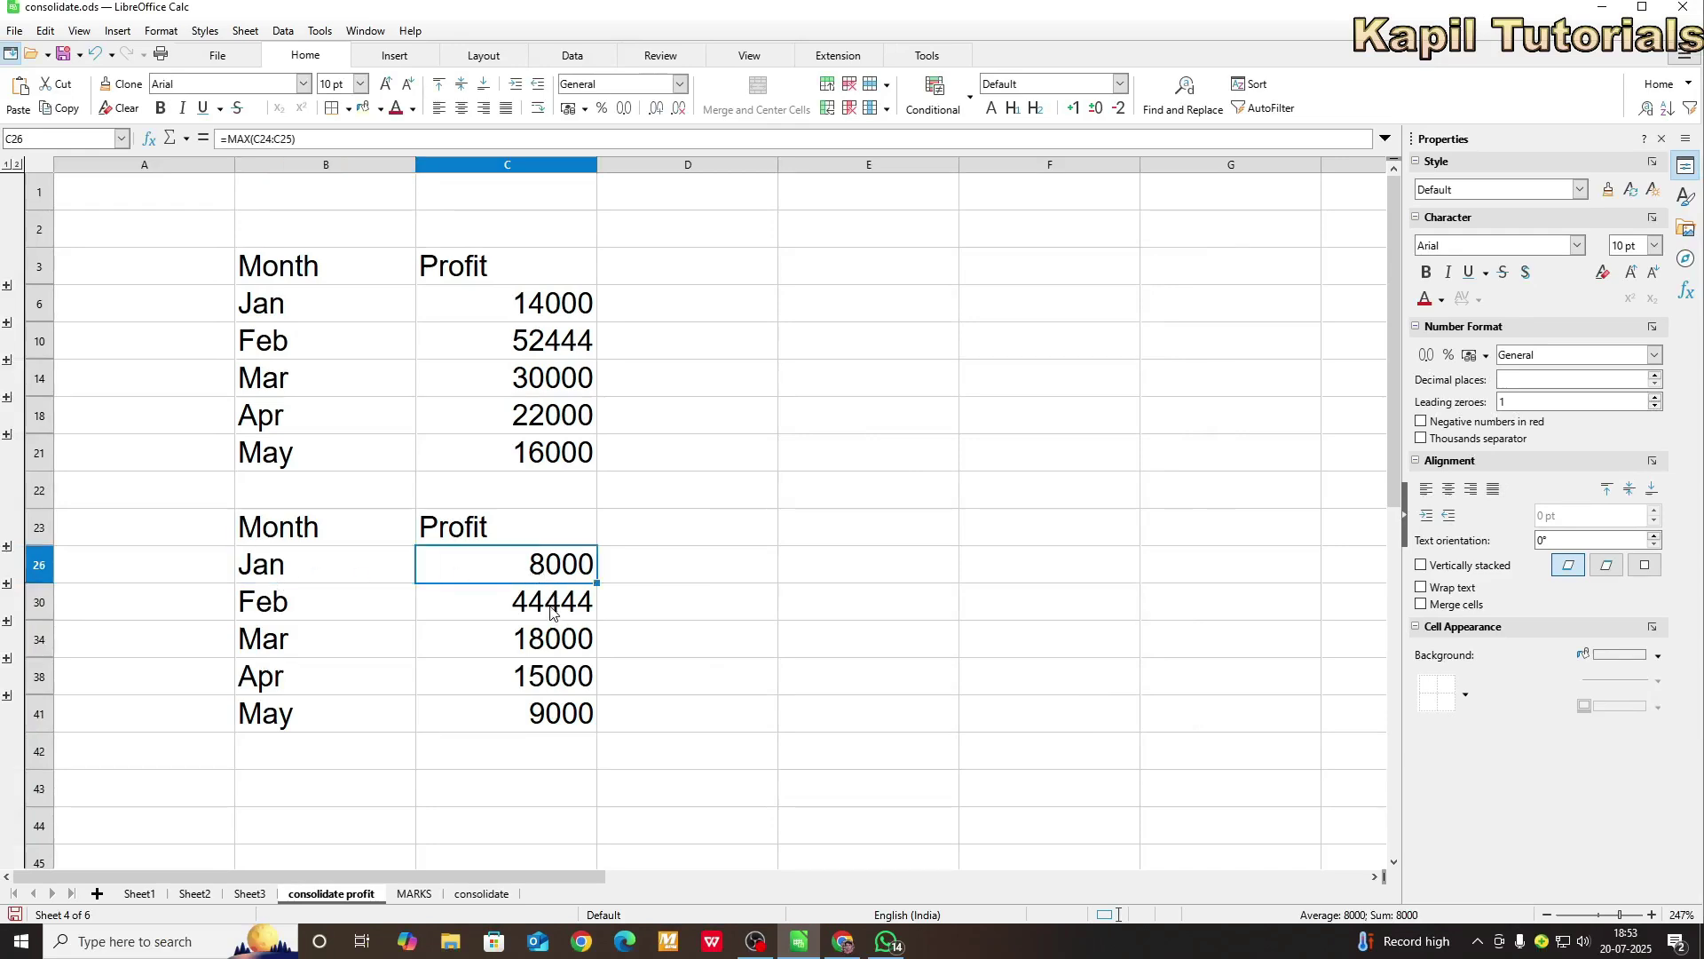
pyautogui.click(550, 611)
pyautogui.click(547, 646)
pyautogui.click(545, 688)
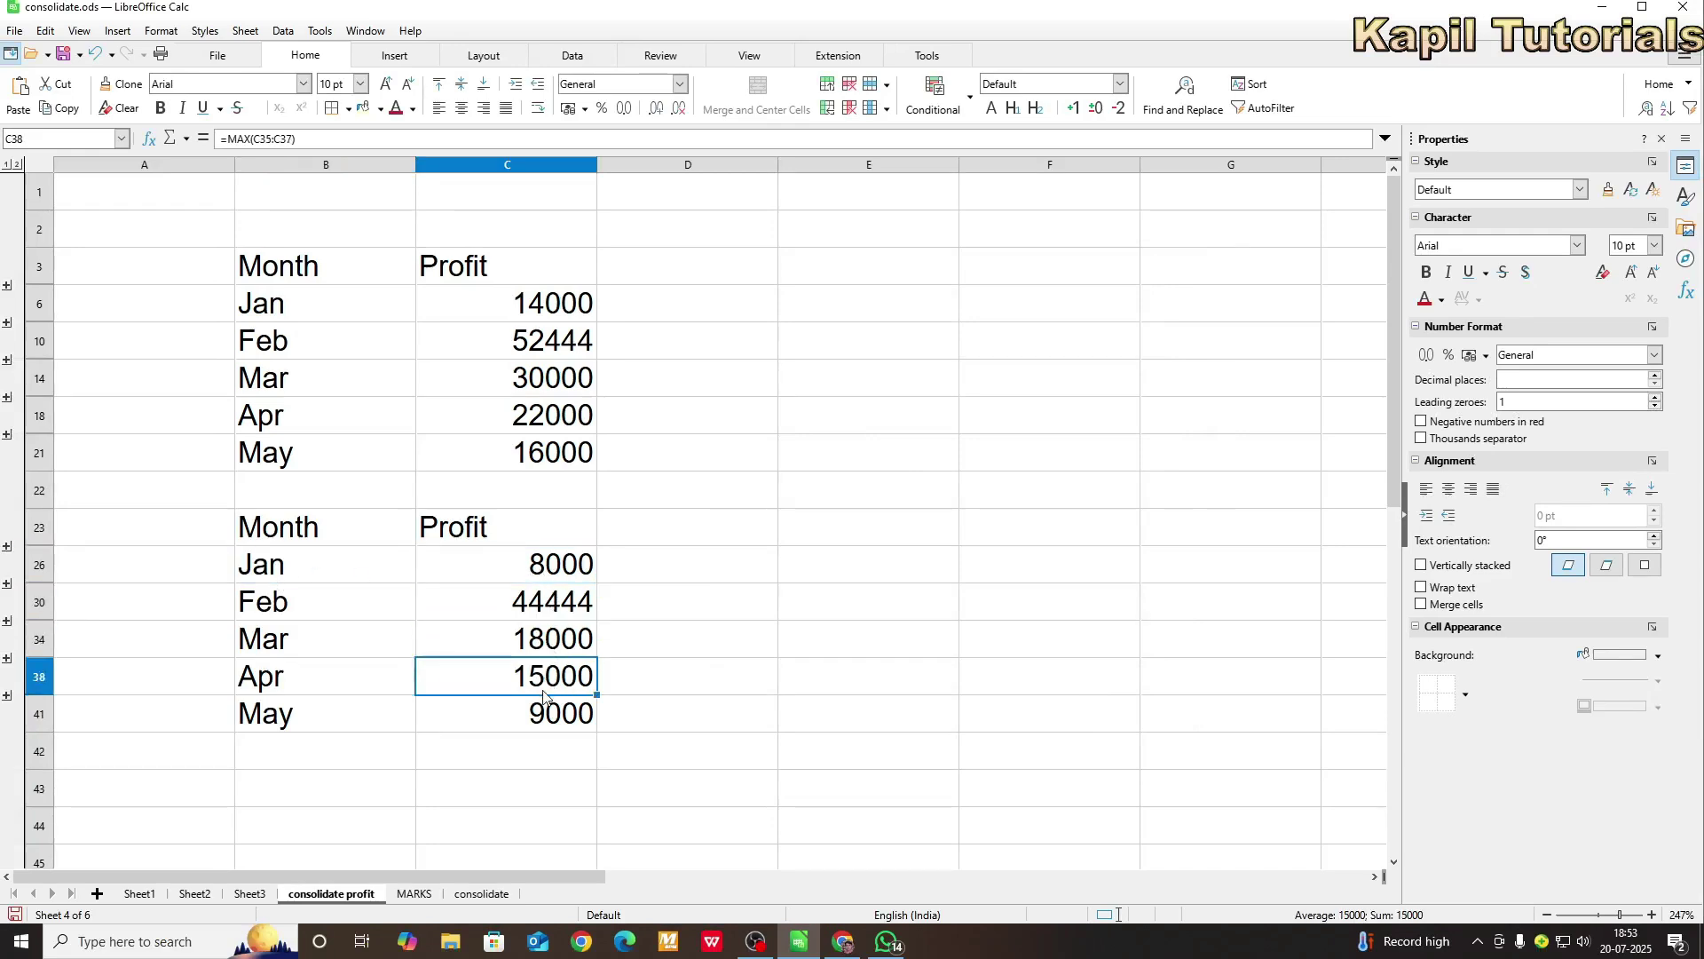
pyautogui.click(529, 717)
pyautogui.click(355, 717)
pyautogui.press('Right')
pyautogui.click(366, 723)
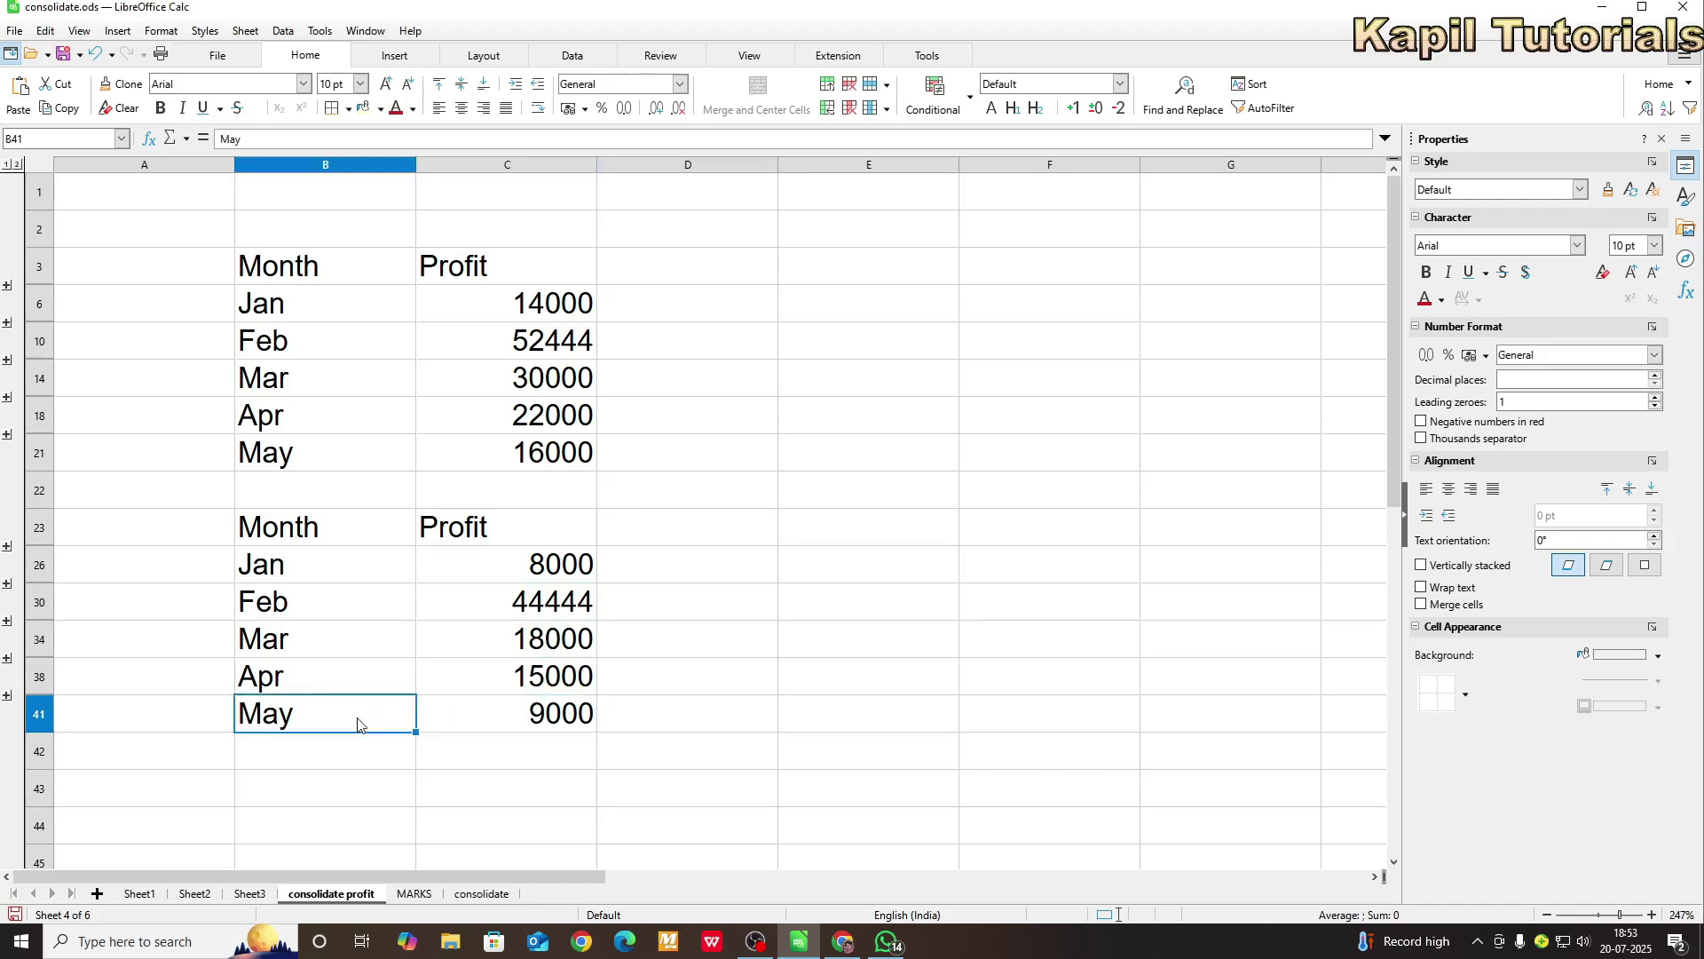
pyautogui.click(139, 894)
pyautogui.click(331, 894)
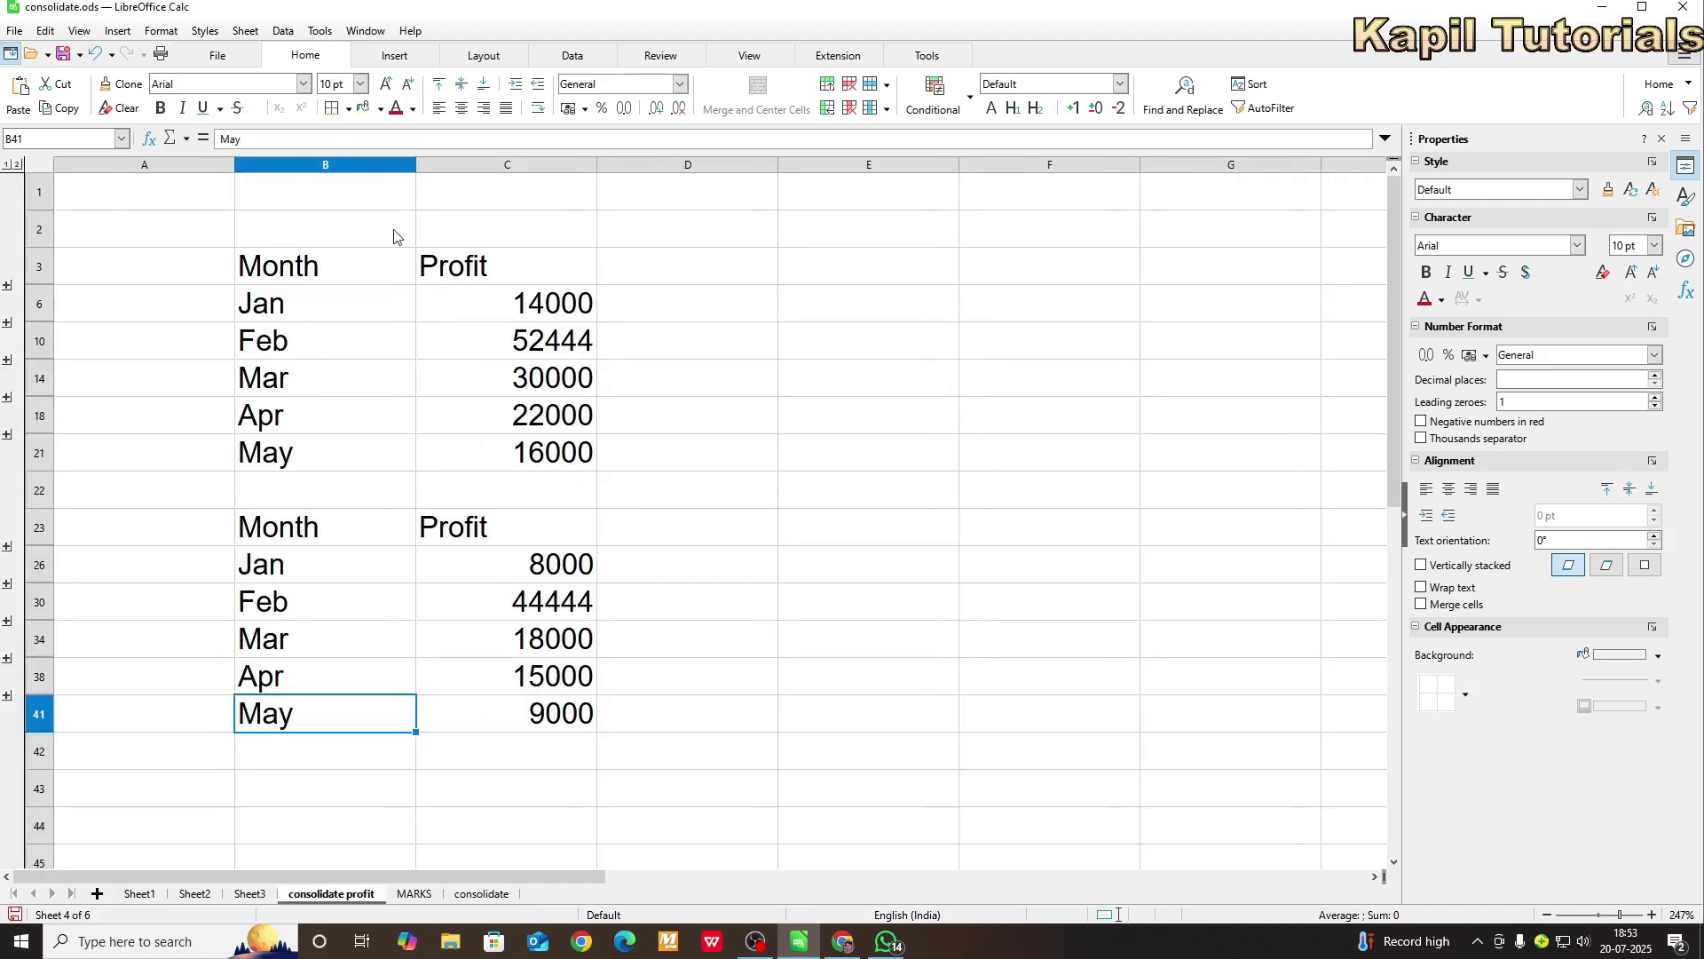